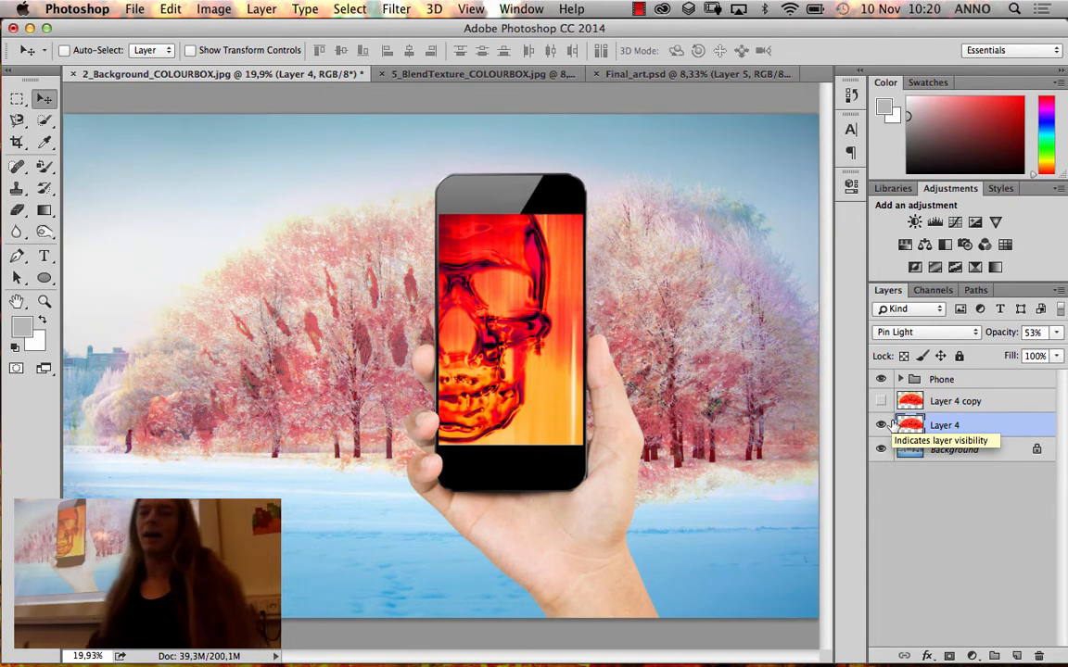
# Show Layer 4 copy, flip it horizontally and vertically, and place it over the snowy foreground below the trees
pyautogui.click(881, 402)
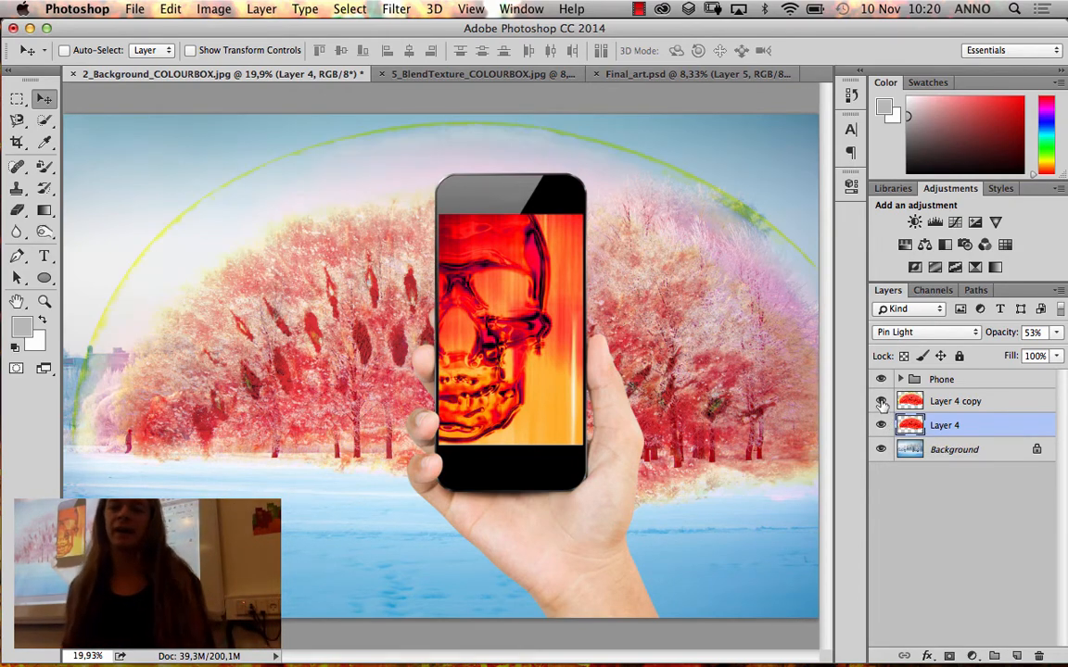
pyautogui.click(987, 404)
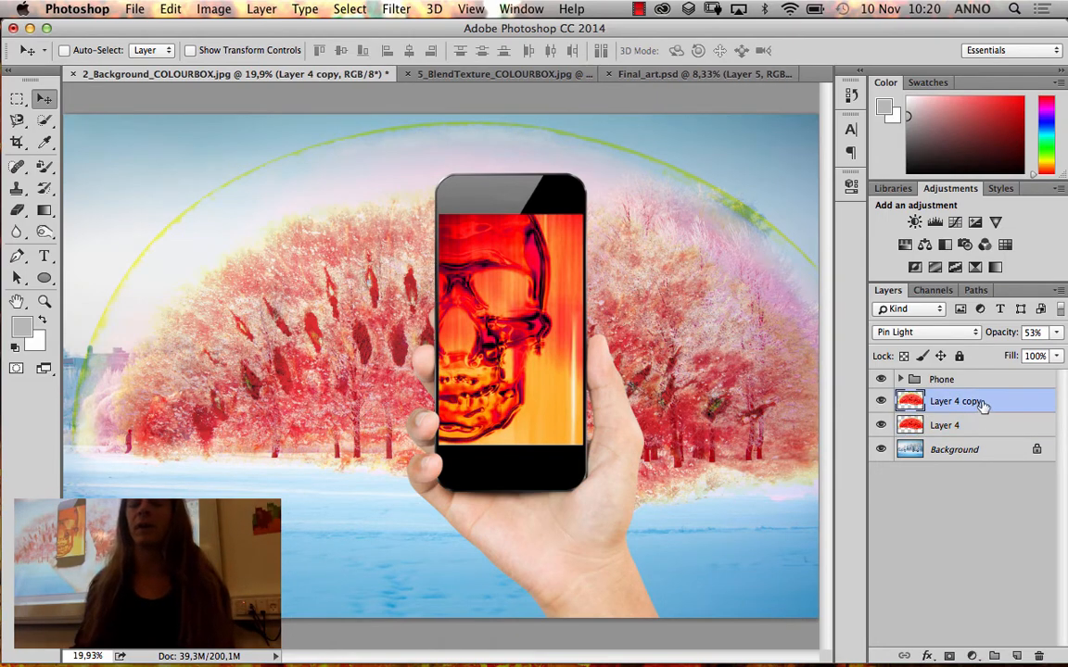
pyautogui.press('super+minus')
pyautogui.press('super+minus')
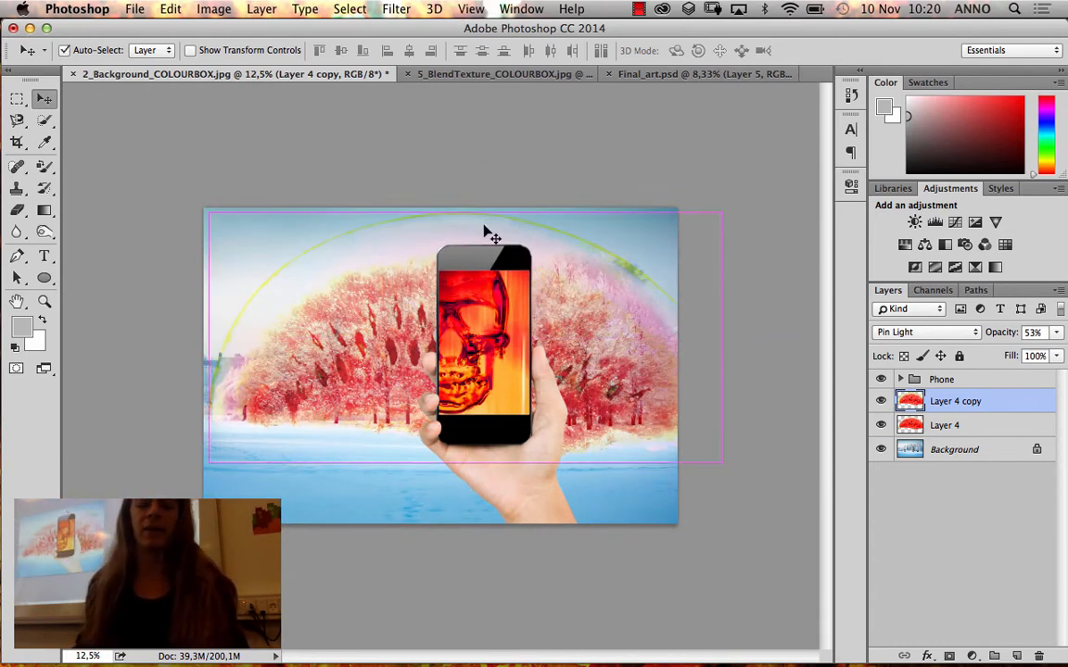
pyautogui.press('super')
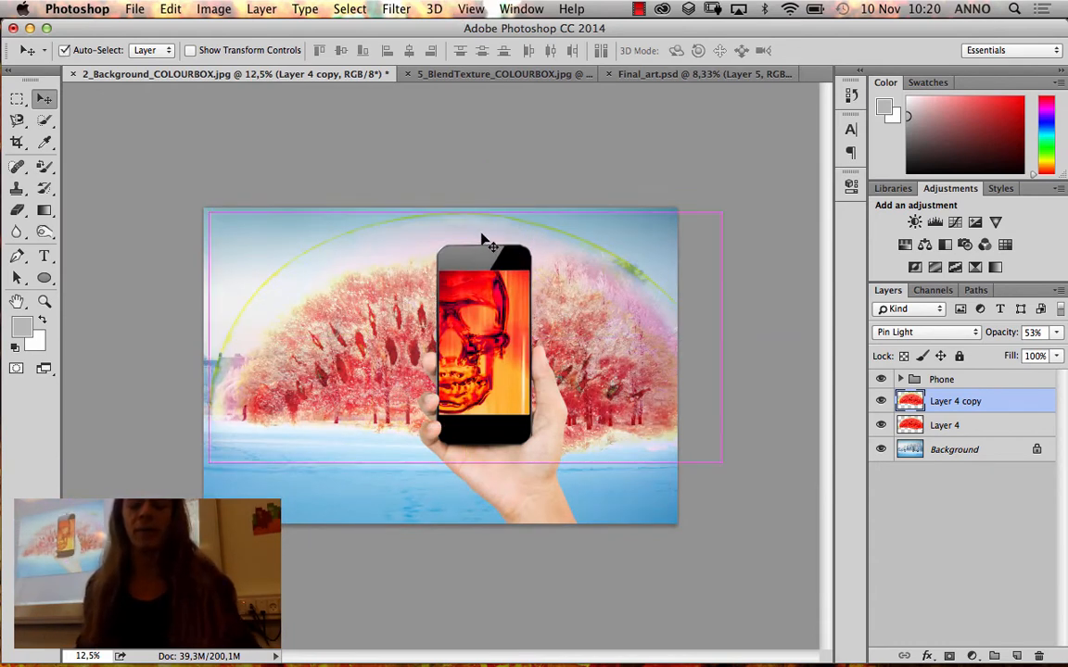
pyautogui.press('super+t')
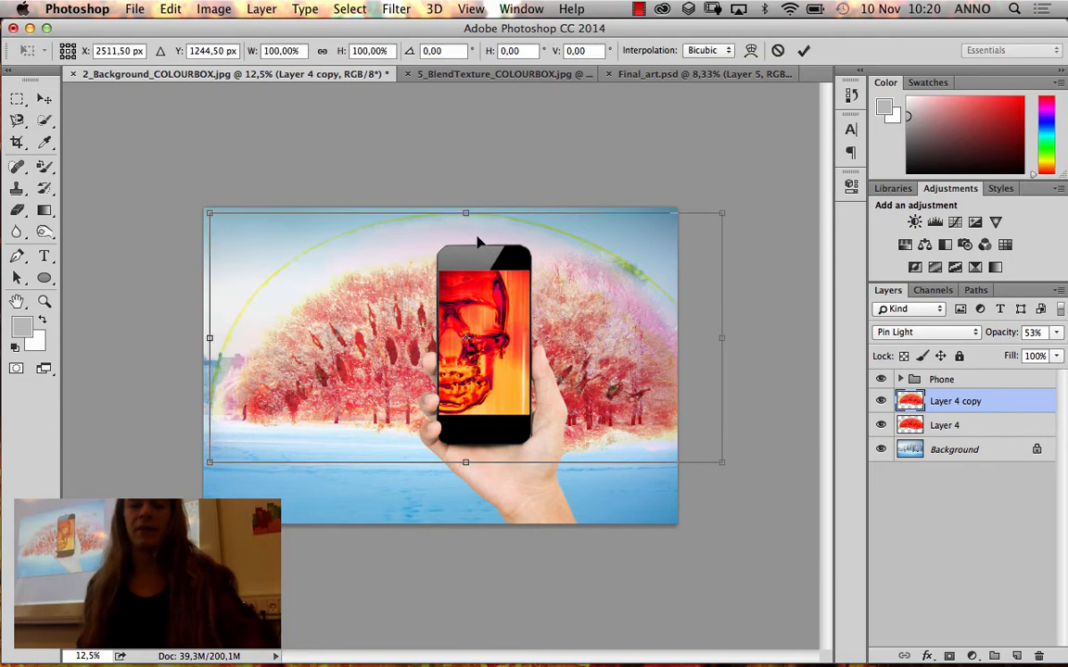
pyautogui.moveTo(178, 194); pyautogui.dragTo(658, 448)
pyautogui.moveTo(585, 320); pyautogui.dragTo(578, 512)
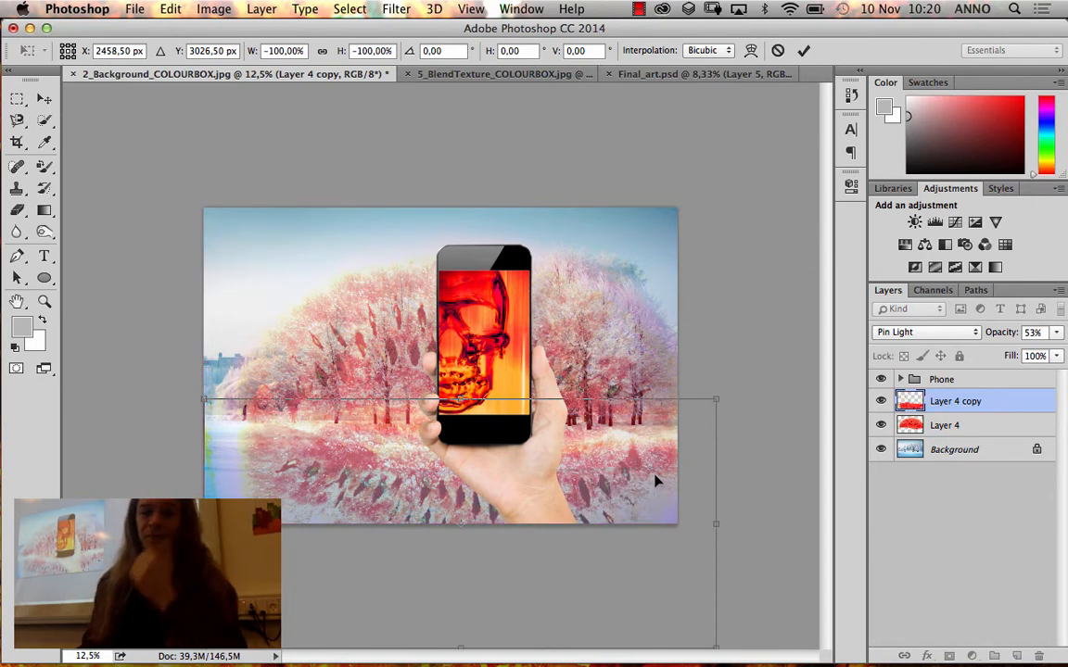
pyautogui.press('Return')
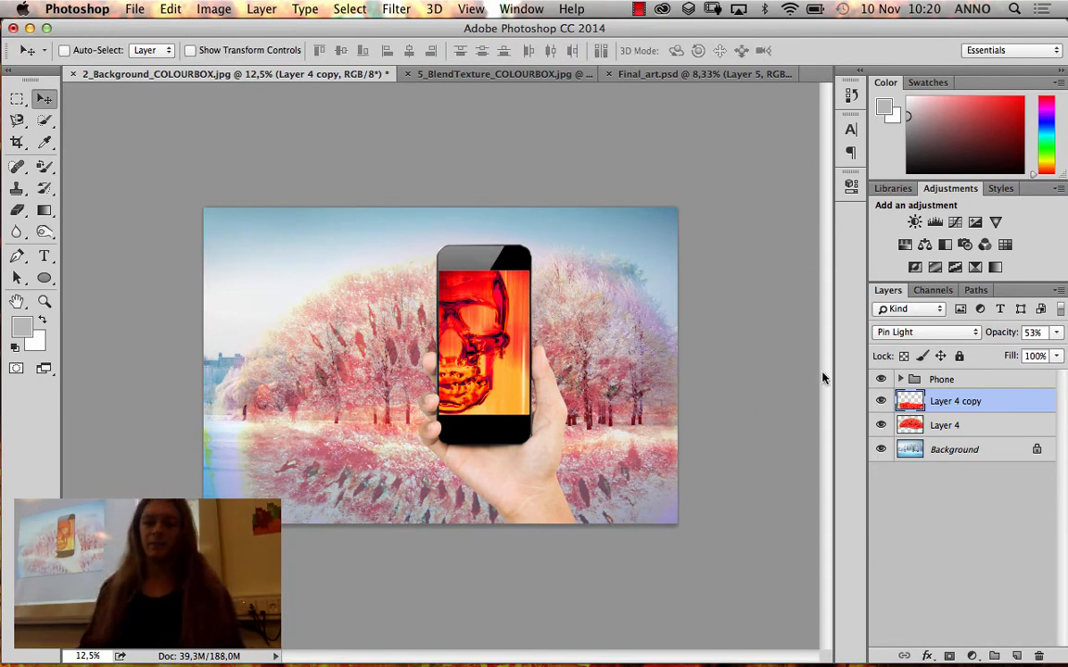
# Lower the opacity of the flipped texture layer to 22%
pyautogui.click(1056, 333)
pyautogui.moveTo(1010, 351); pyautogui.dragTo(1006, 352)
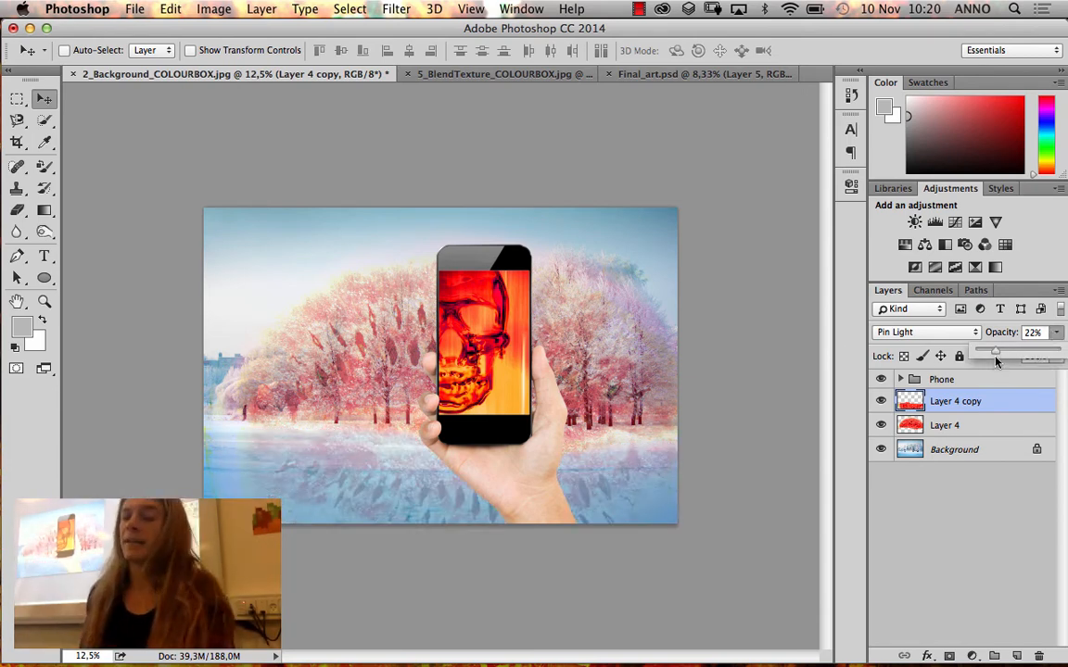
# Try the Linear Light, Hard Light, Soft Light and Overlay blend modes on Layer 4 copy
pyautogui.click(946, 332)
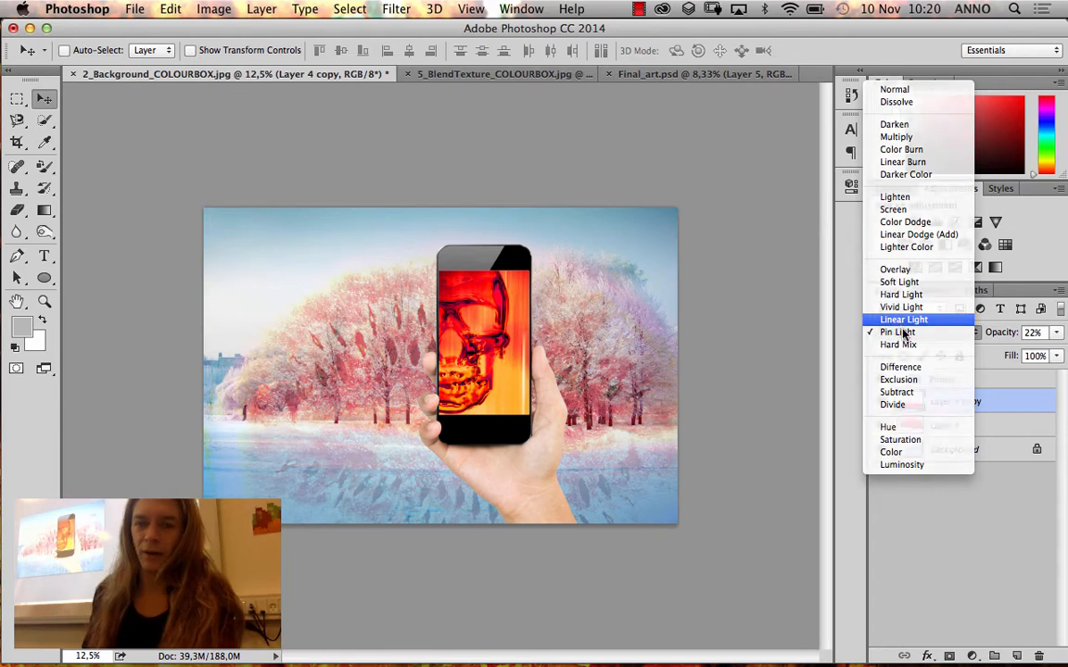
pyautogui.click(903, 322)
pyautogui.click(926, 332)
pyautogui.click(935, 333)
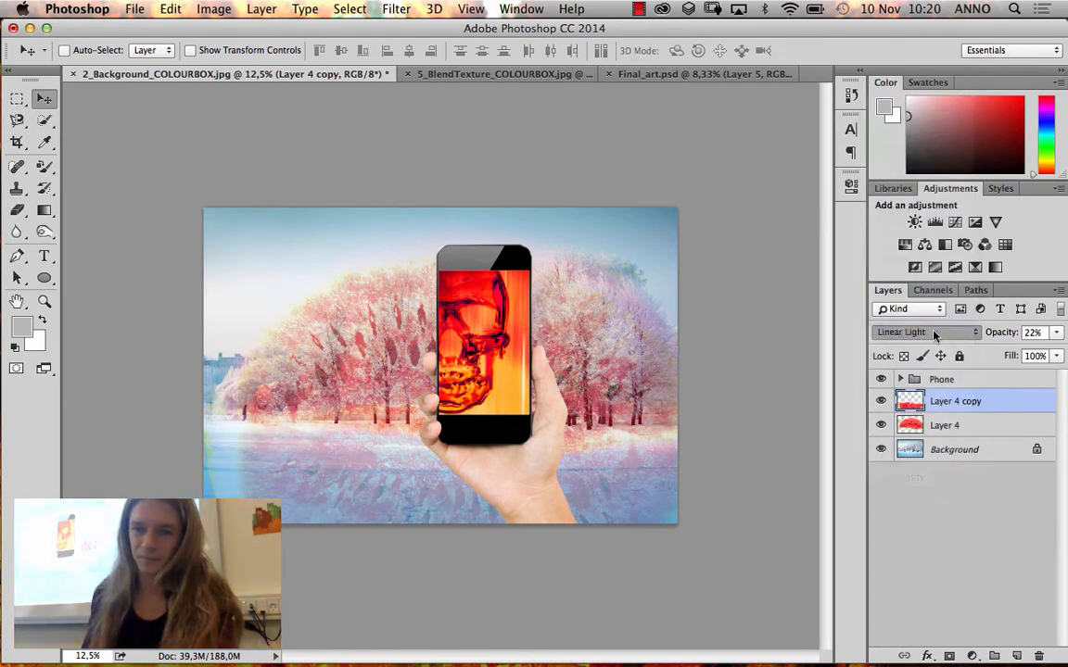
pyautogui.hotkey('shift', '-')
pyautogui.click(935, 333)
pyautogui.click(936, 324)
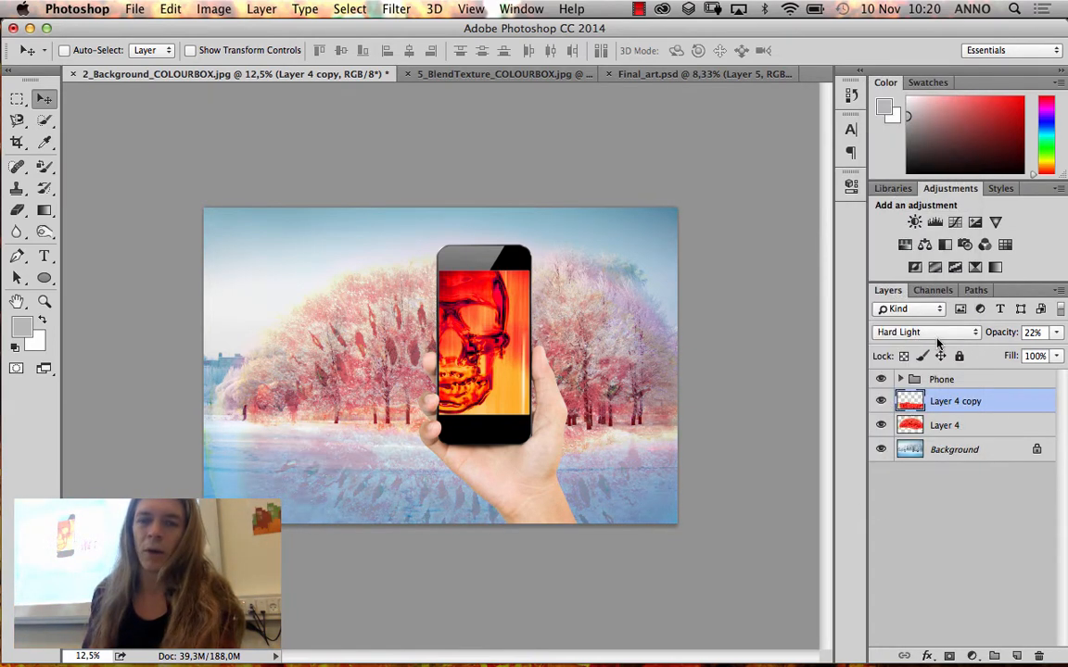
pyautogui.click(938, 336)
pyautogui.click(936, 319)
pyautogui.click(939, 331)
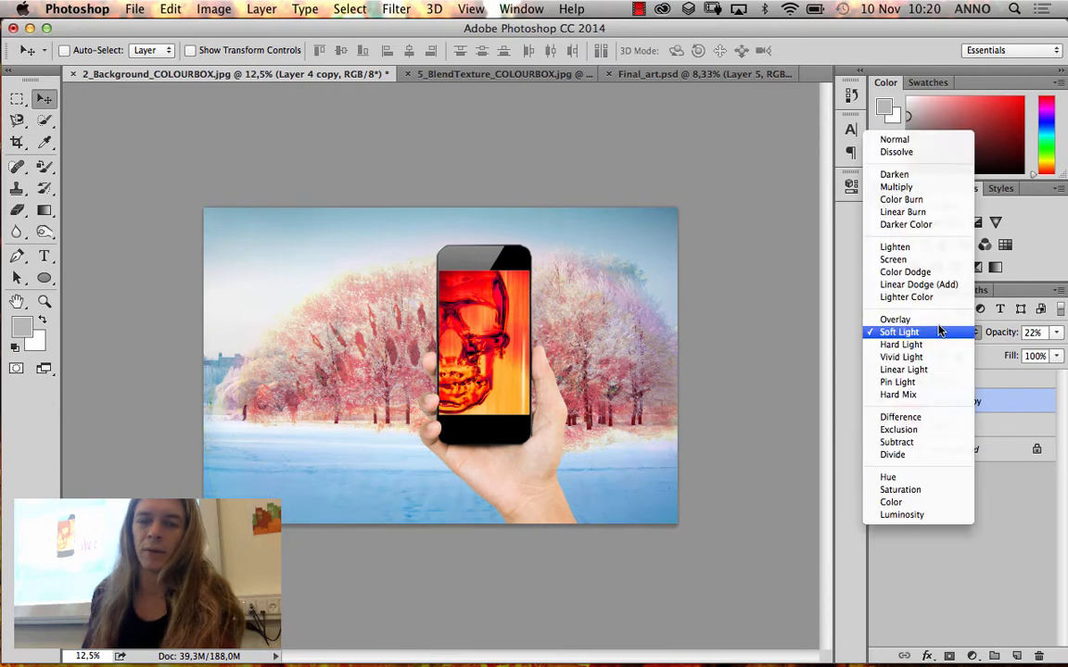
pyautogui.click(939, 320)
# Try the Lighter Color, Linear Dodge (Add), Screen, Color Dodge and Lighten blend modes on Layer 4 copy
pyautogui.click(940, 332)
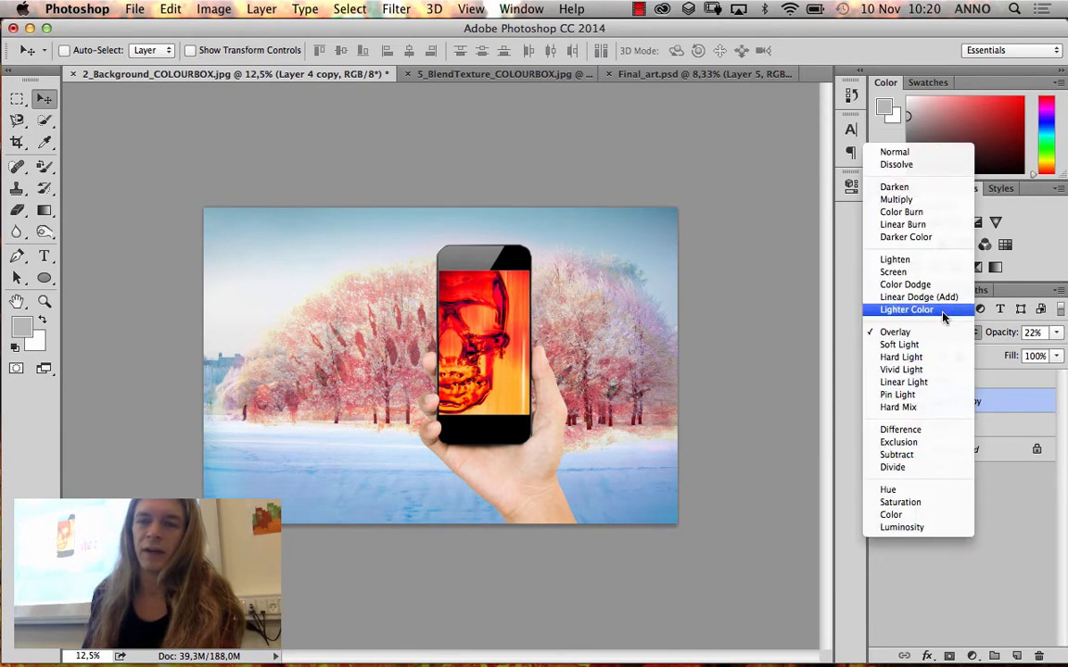
pyautogui.click(944, 314)
pyautogui.click(943, 334)
pyautogui.click(942, 316)
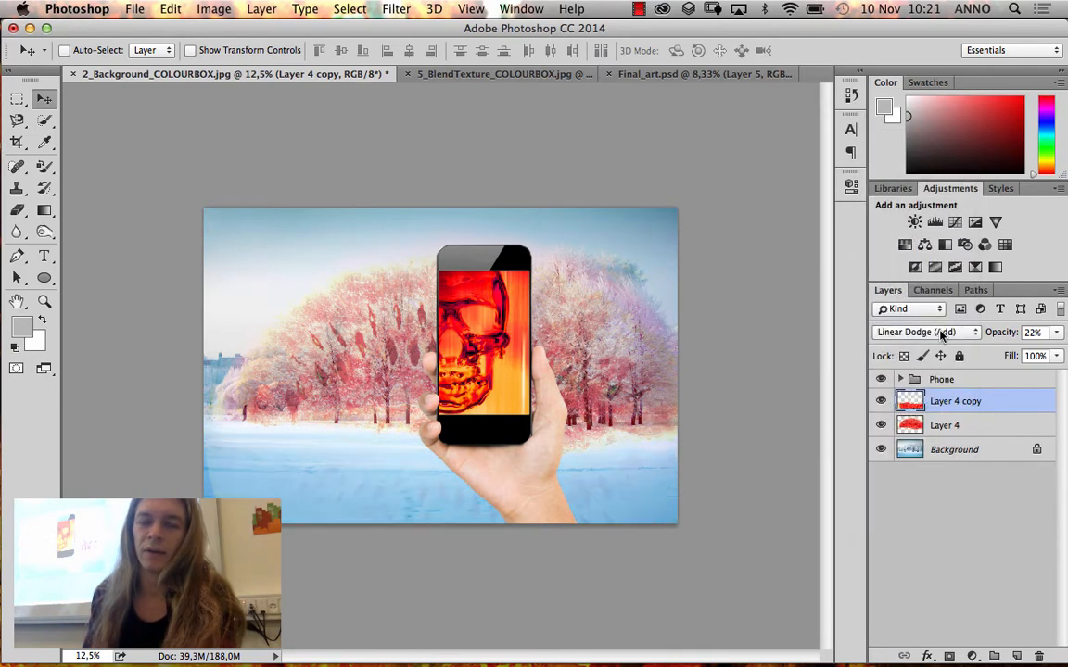
pyautogui.click(941, 332)
pyautogui.click(938, 306)
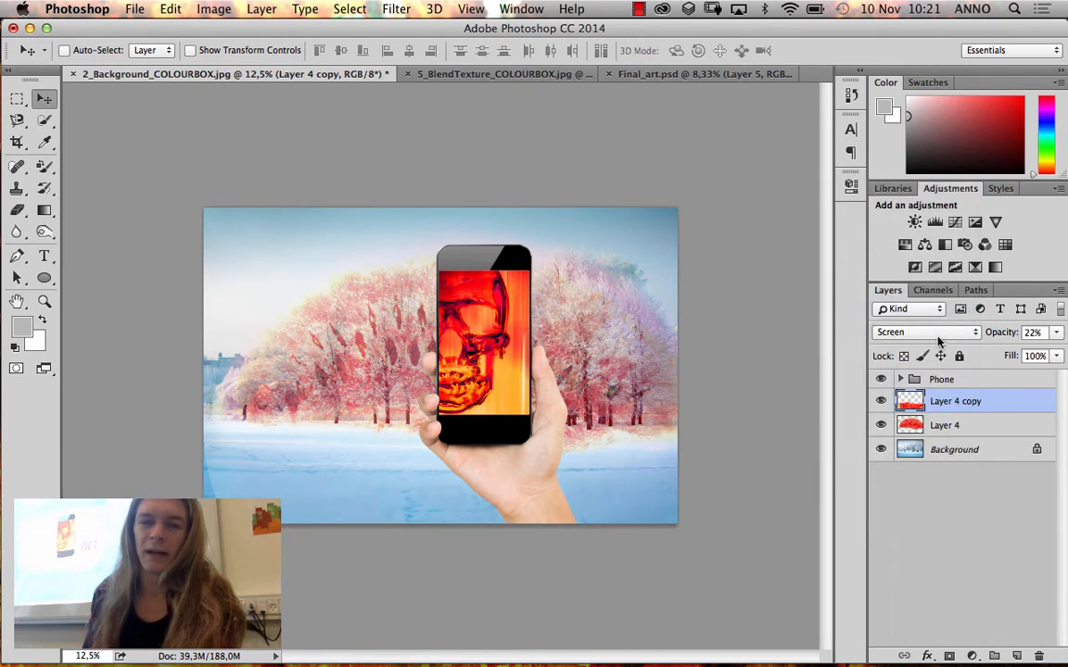
pyautogui.click(941, 334)
pyautogui.click(941, 344)
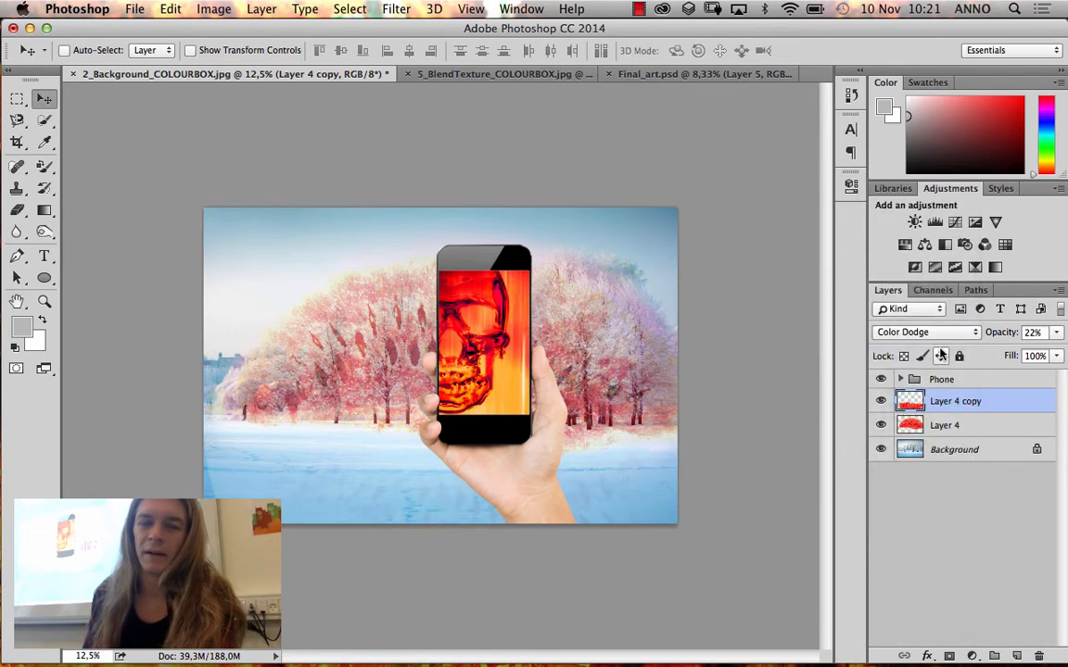
pyautogui.click(942, 333)
pyautogui.click(941, 308)
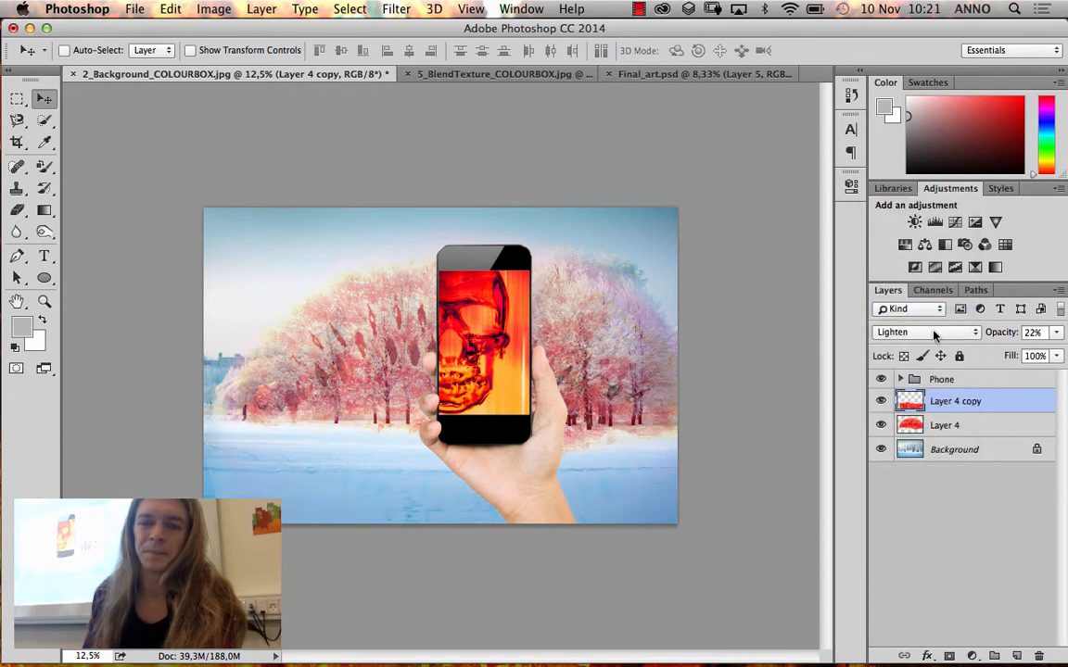
# Compare Darker Color, Color Burn, Linear Burn and Multiply on Layer 4 copy, and settle on the Darken blend mode
pyautogui.click(940, 338)
pyautogui.click(937, 310)
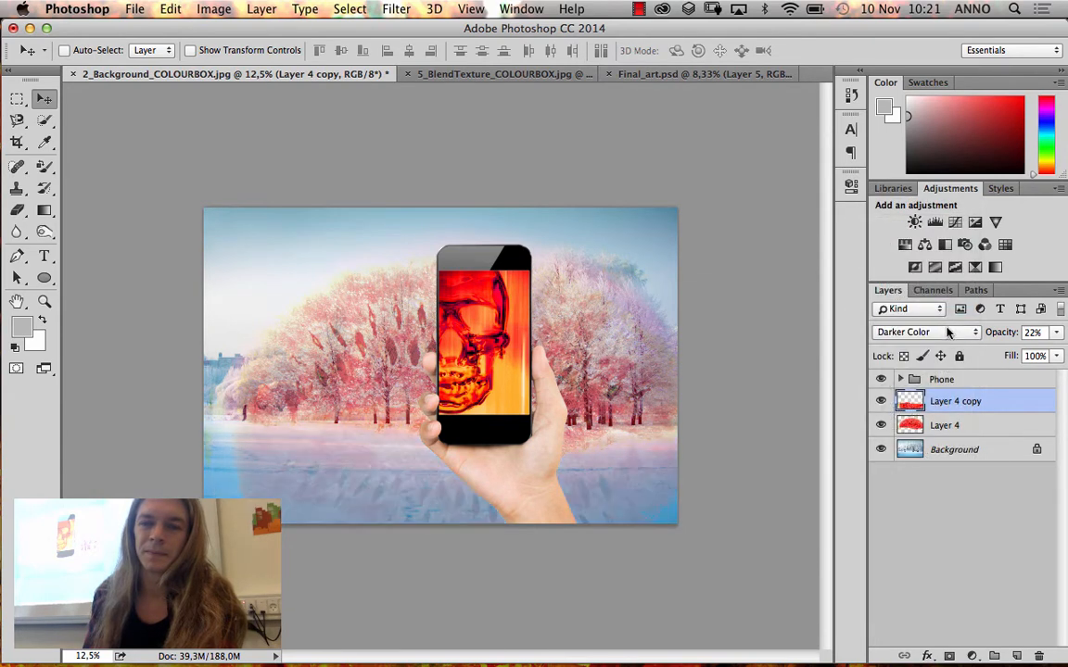
pyautogui.click(941, 332)
pyautogui.click(946, 307)
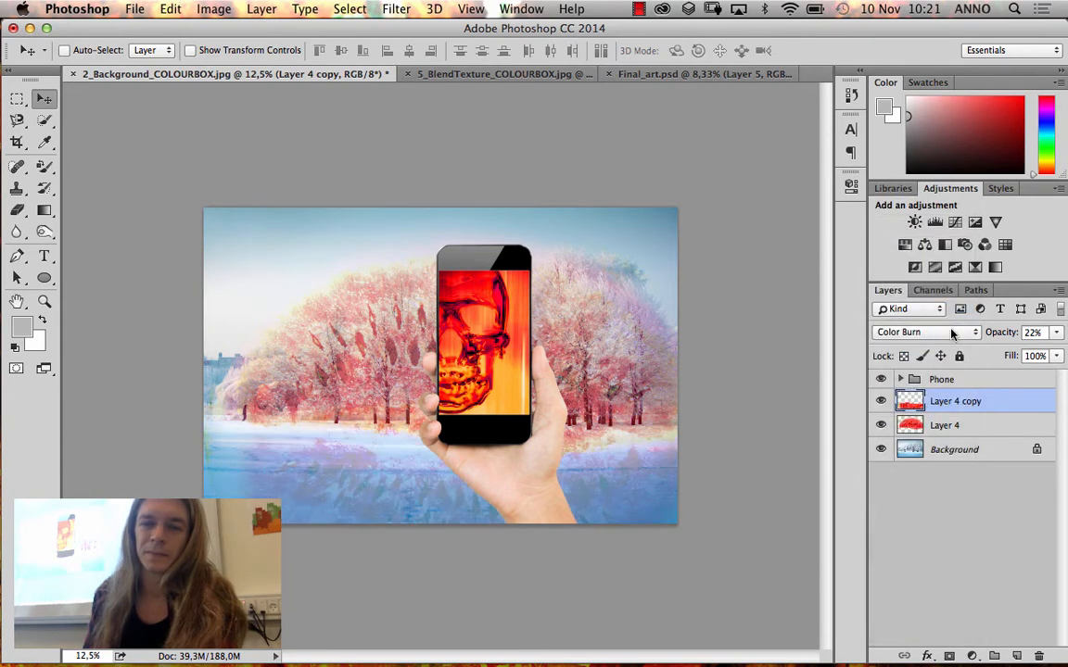
pyautogui.click(952, 333)
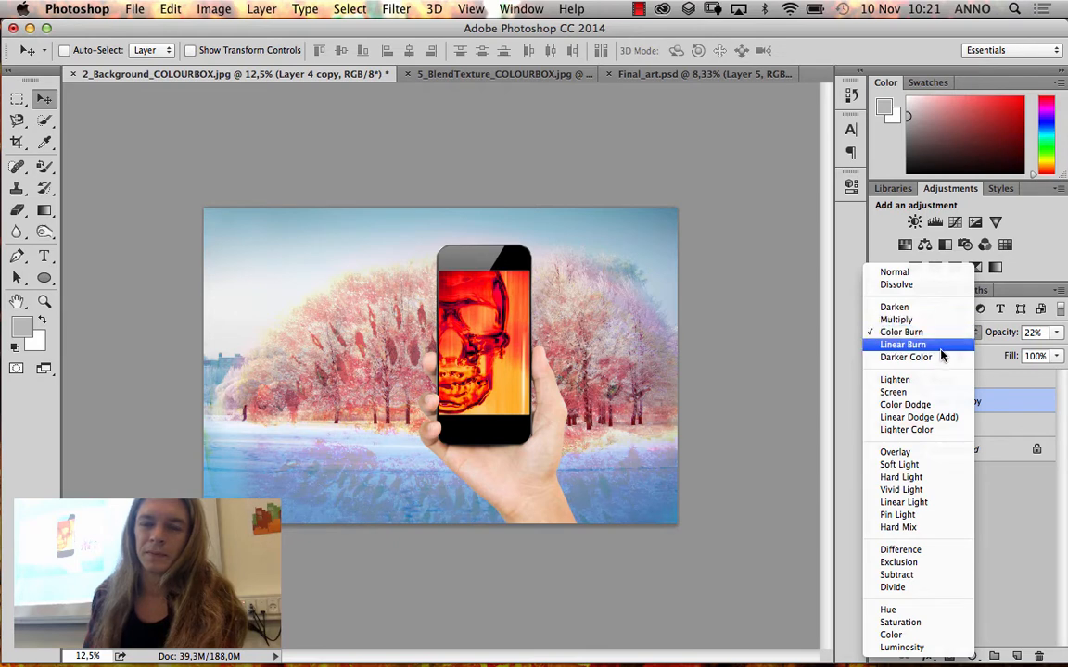
pyautogui.click(941, 346)
pyautogui.click(941, 332)
pyautogui.click(944, 307)
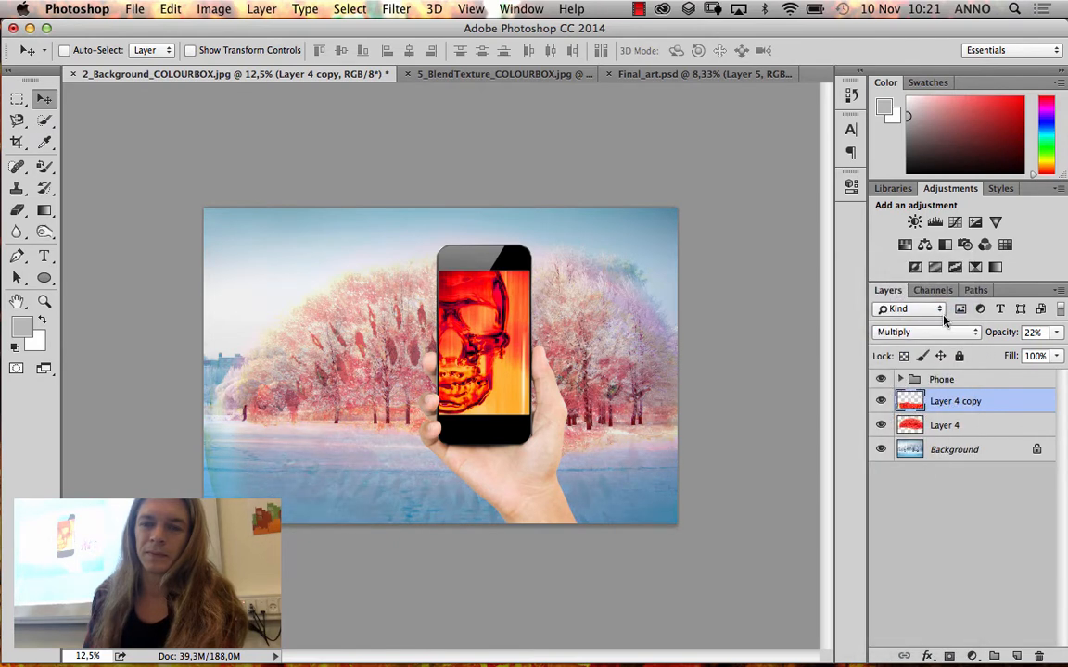
pyautogui.click(945, 334)
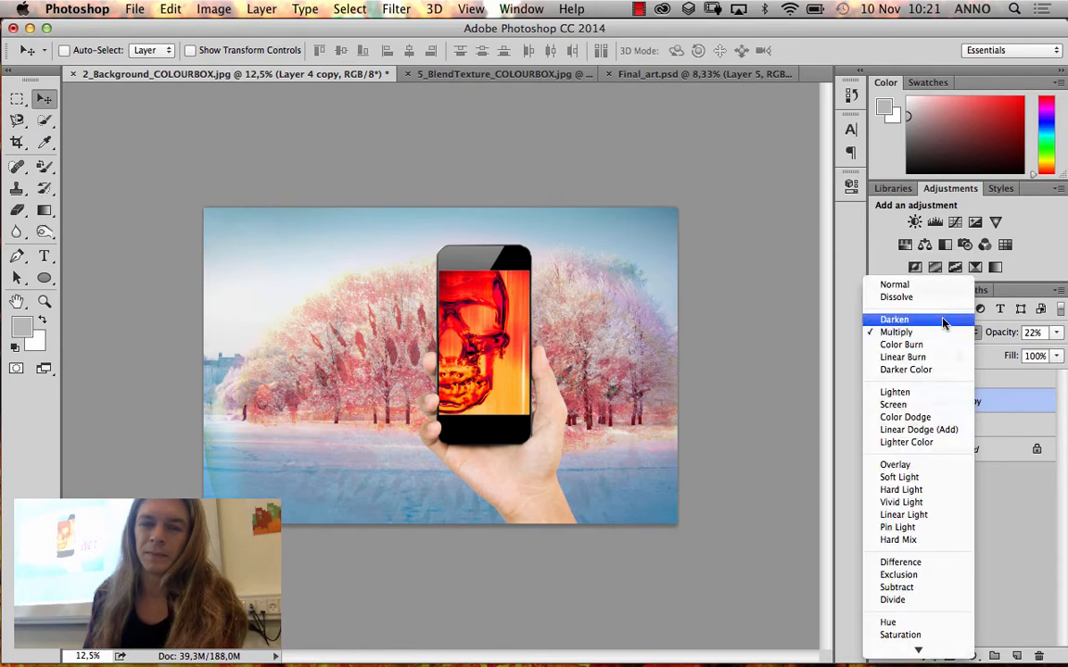
pyautogui.click(938, 334)
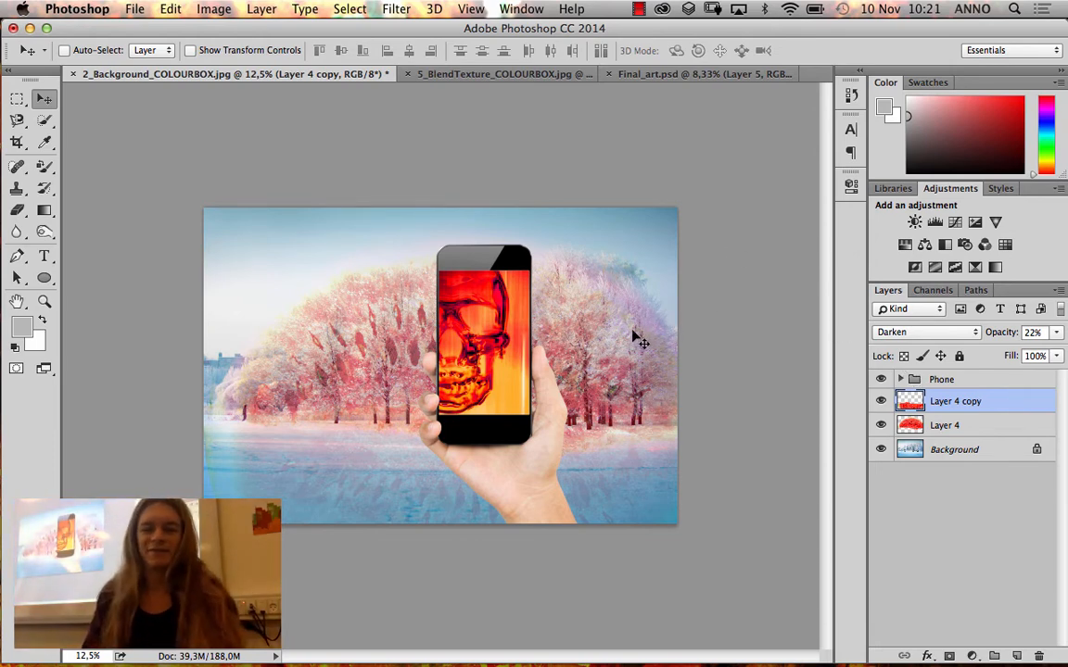
# Soften the snow texture on Layer 4 copy with the Eraser along its left edge and across the lower foreground
pyautogui.press('e')
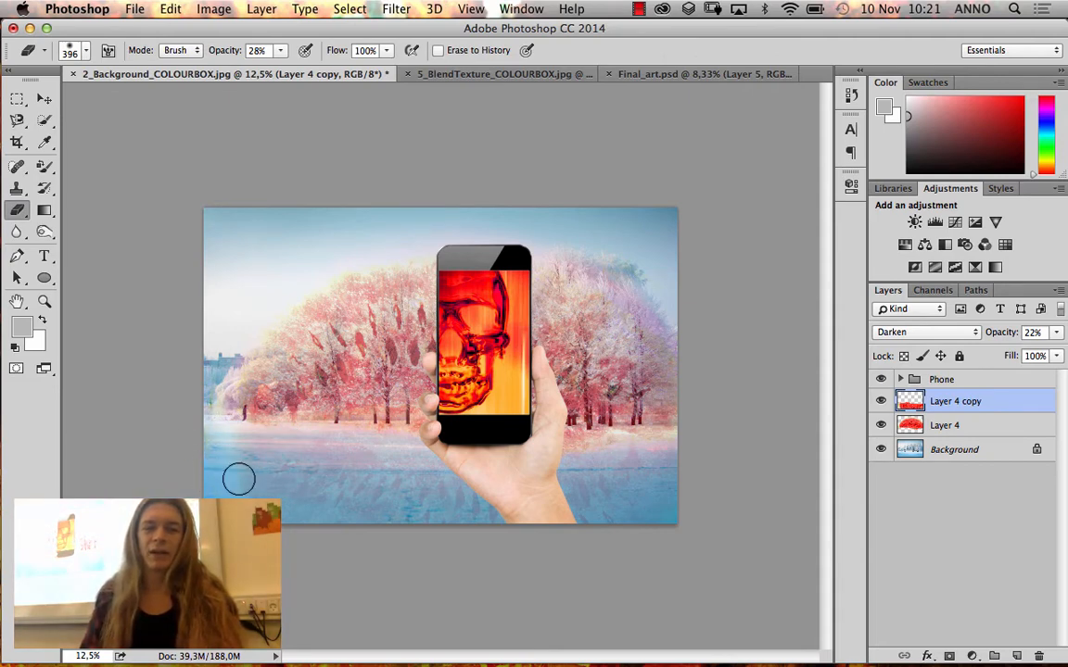
pyautogui.moveTo(211, 420)
pyautogui.mouseDown()
pyautogui.moveTo(213, 449)
pyautogui.moveTo(251, 435)
pyautogui.mouseUp()
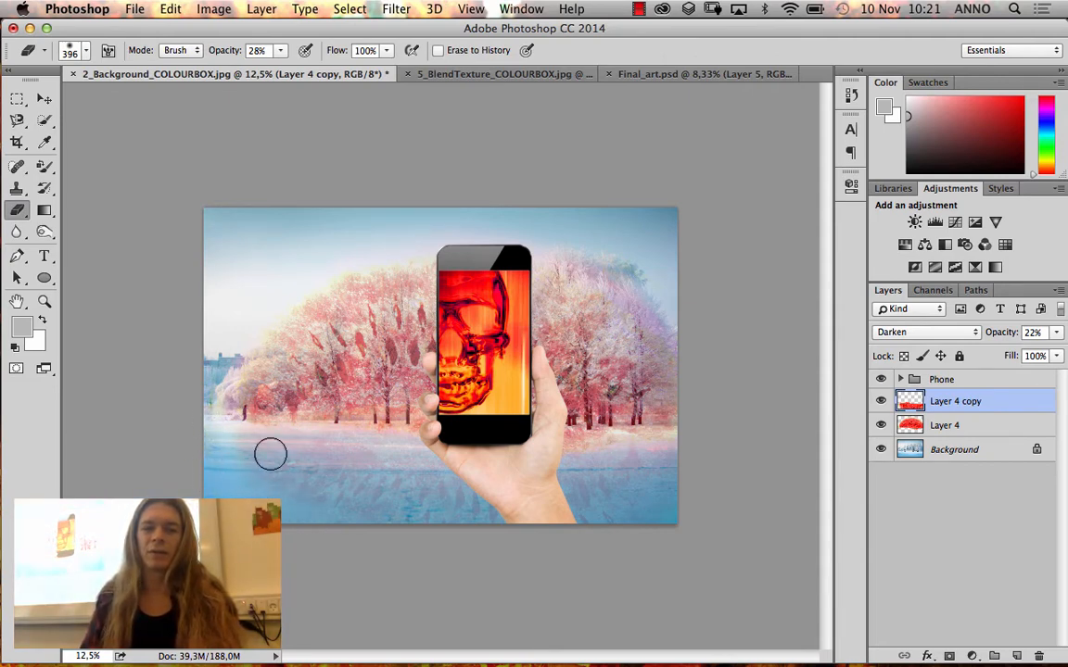
pyautogui.moveTo(364, 502)
pyautogui.mouseDown()
pyautogui.moveTo(645, 504)
pyautogui.moveTo(664, 485)
pyautogui.moveTo(653, 445)
pyautogui.moveTo(675, 546)
pyautogui.moveTo(681, 480)
pyautogui.moveTo(654, 548)
pyautogui.moveTo(595, 531)
pyautogui.moveTo(674, 463)
pyautogui.moveTo(600, 470)
pyautogui.moveTo(681, 486)
pyautogui.mouseUp()
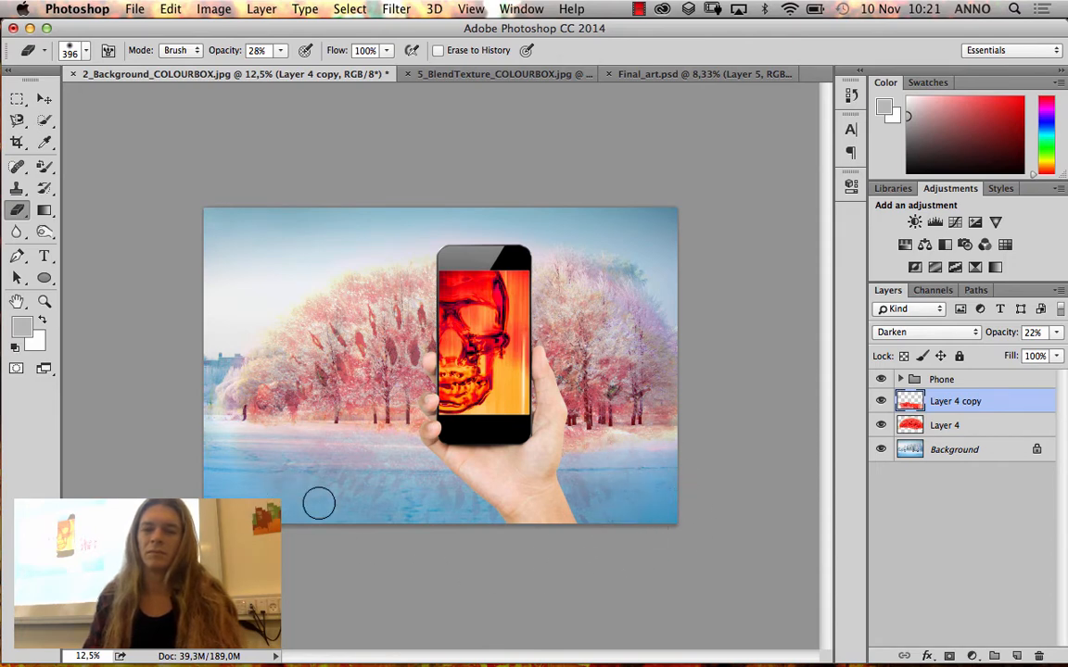
# Duplicate the erased Layer 4 copy to strengthen the texture on the snow
pyautogui.press('super+j')
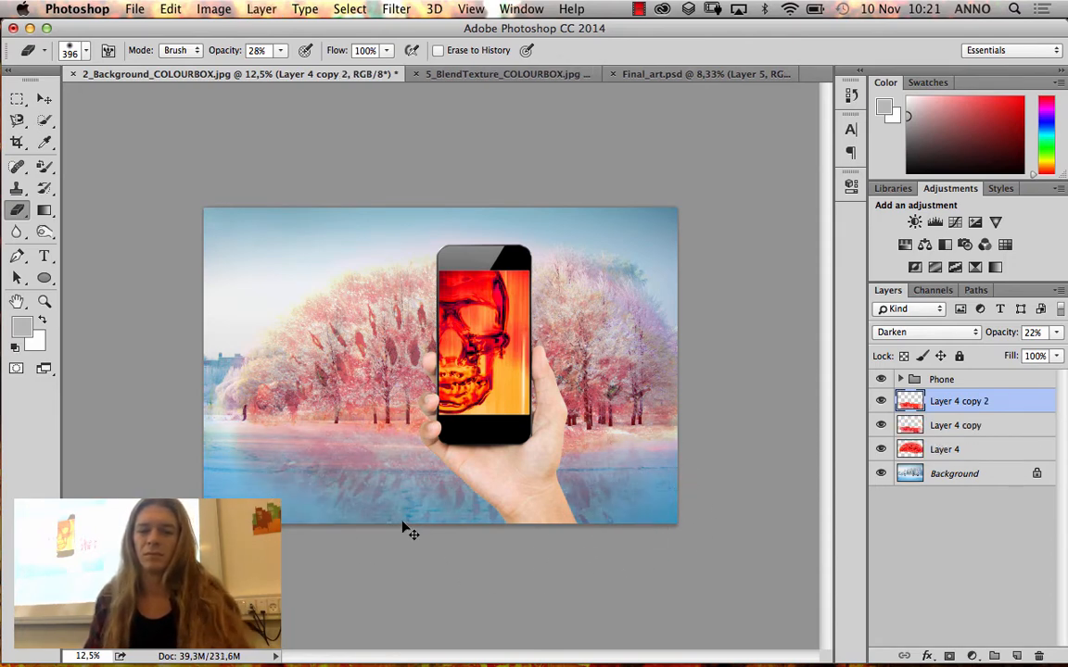
pyautogui.press('super+z')
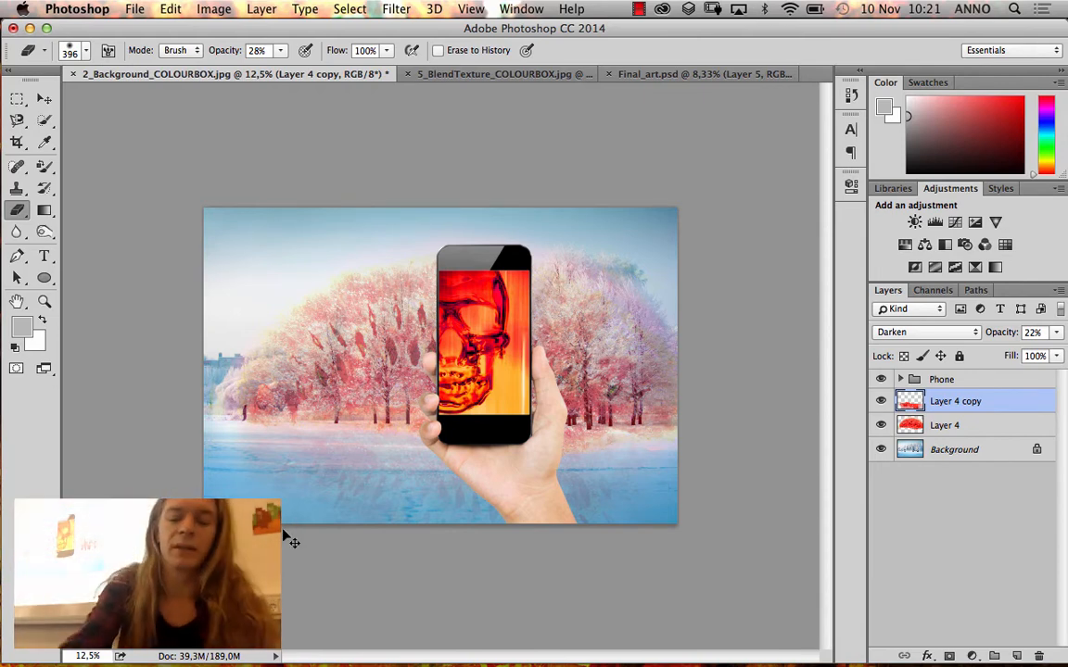
pyautogui.press('super+j')
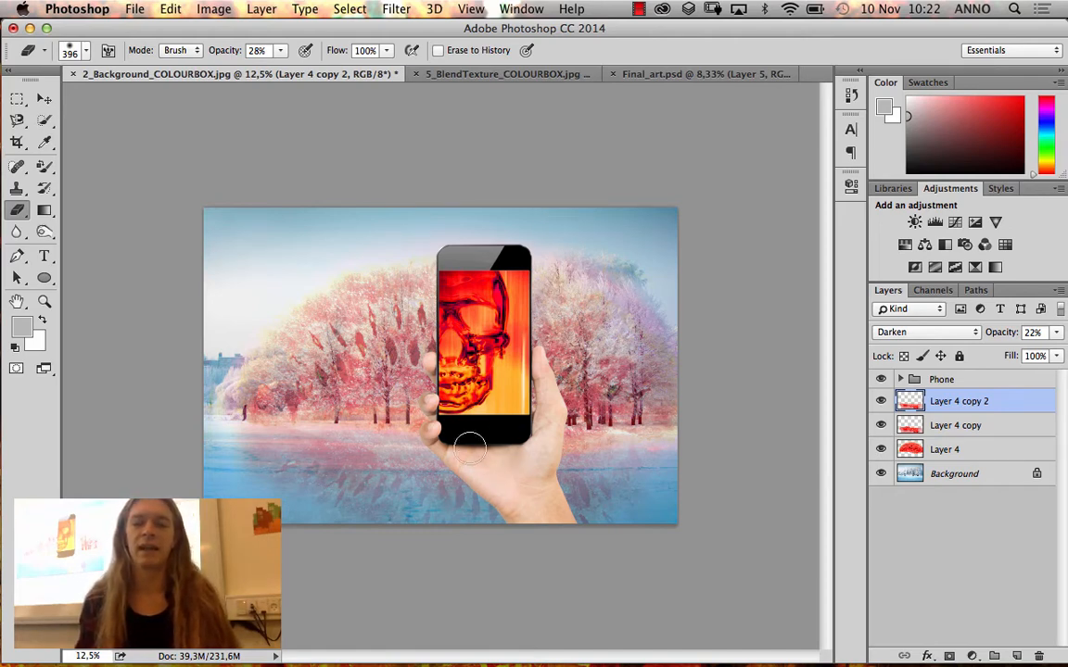
# Examine the snow texture and the area below the phone in Final_art.psd, and return to 2_Background_COLOURBOX.jpg
pyautogui.click(614, 67)
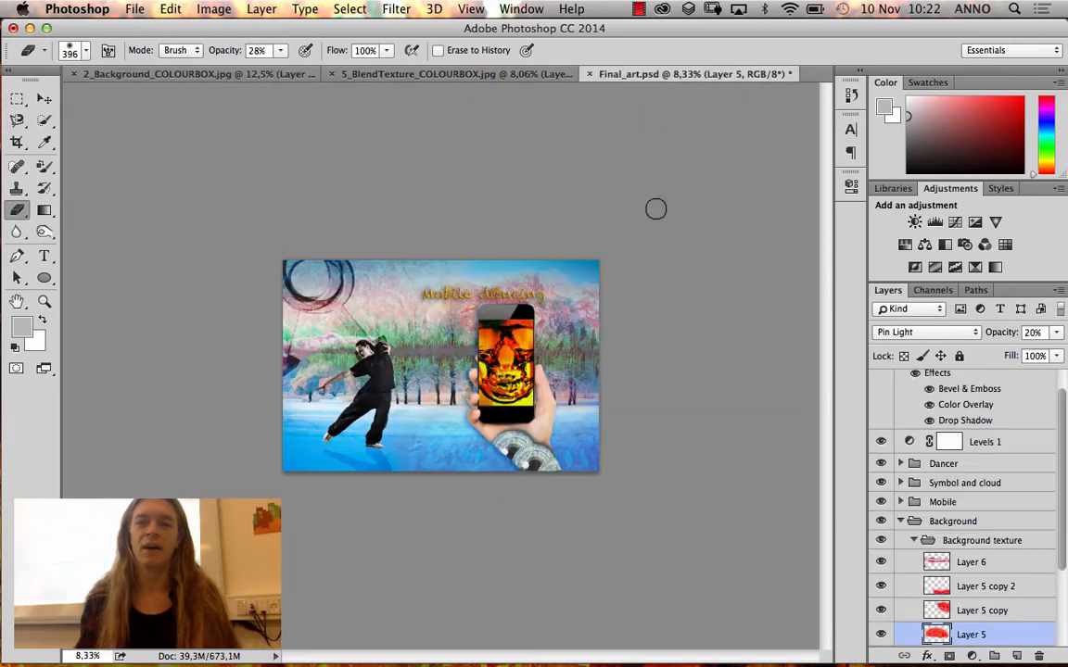
pyautogui.click(43, 301)
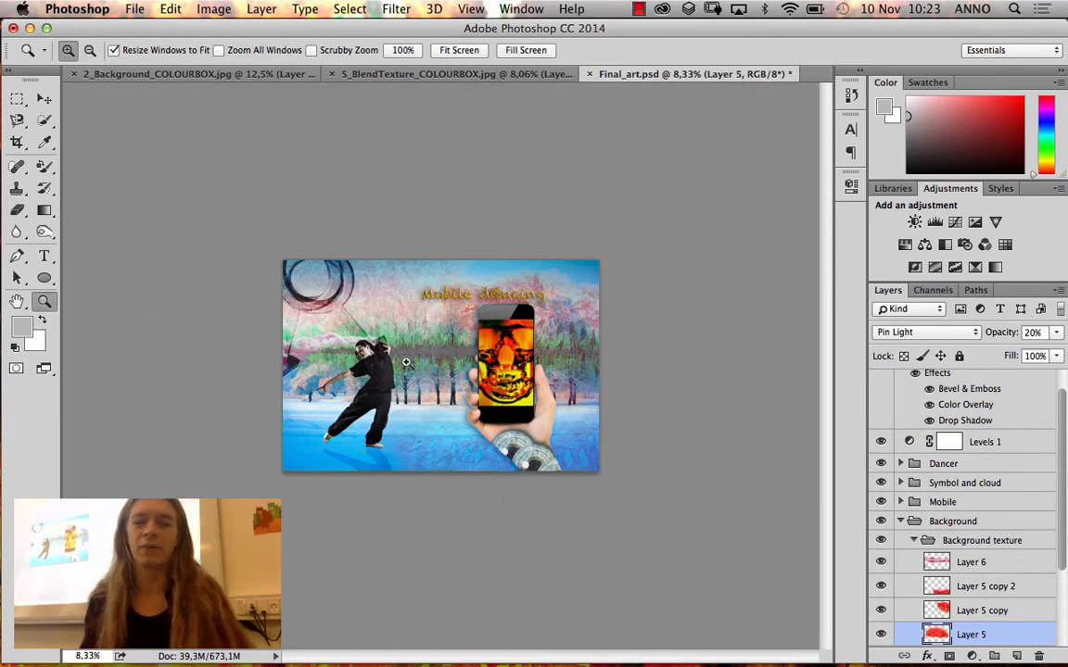
pyautogui.click(516, 408)
pyautogui.moveTo(530, 523); pyautogui.dragTo(441, 446)
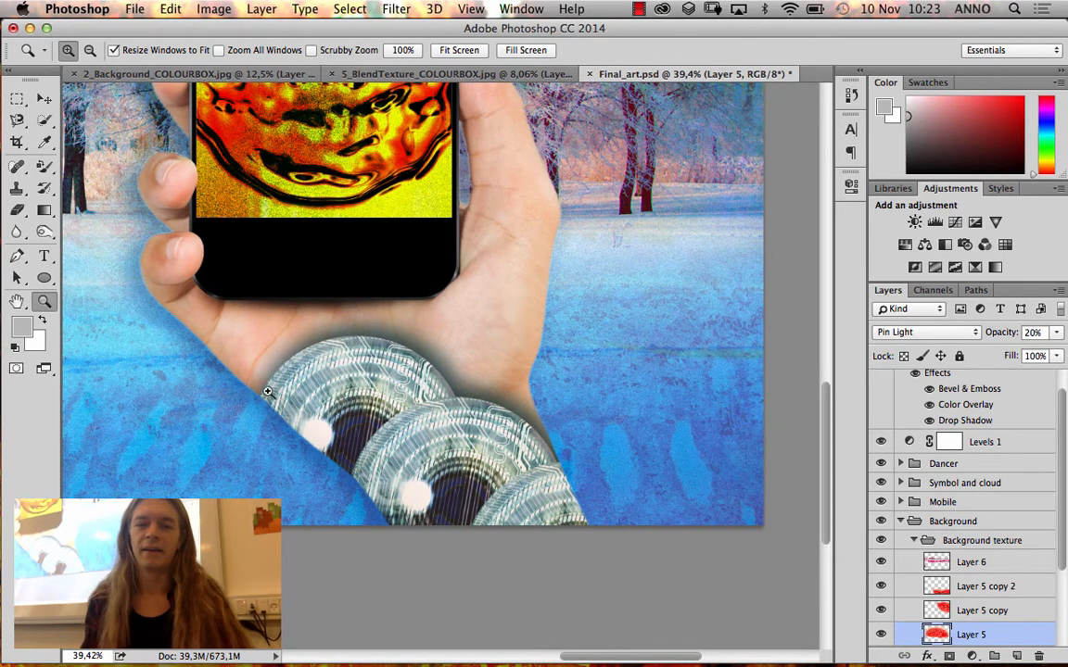
pyautogui.click(197, 73)
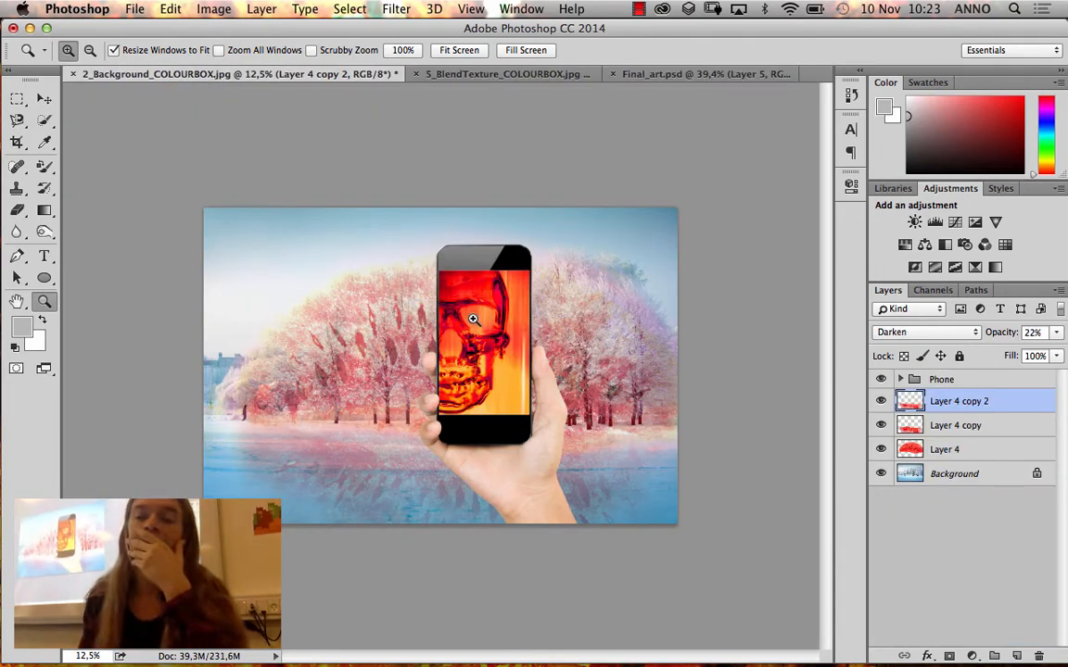
# Minimize the Photoshop window, open the Photoshop_blok6 folder in Finder and preview 6_Paths_pentool_COLOURBOX.jpg
pyautogui.click(30, 28)
pyautogui.doubleClick(392, 408)
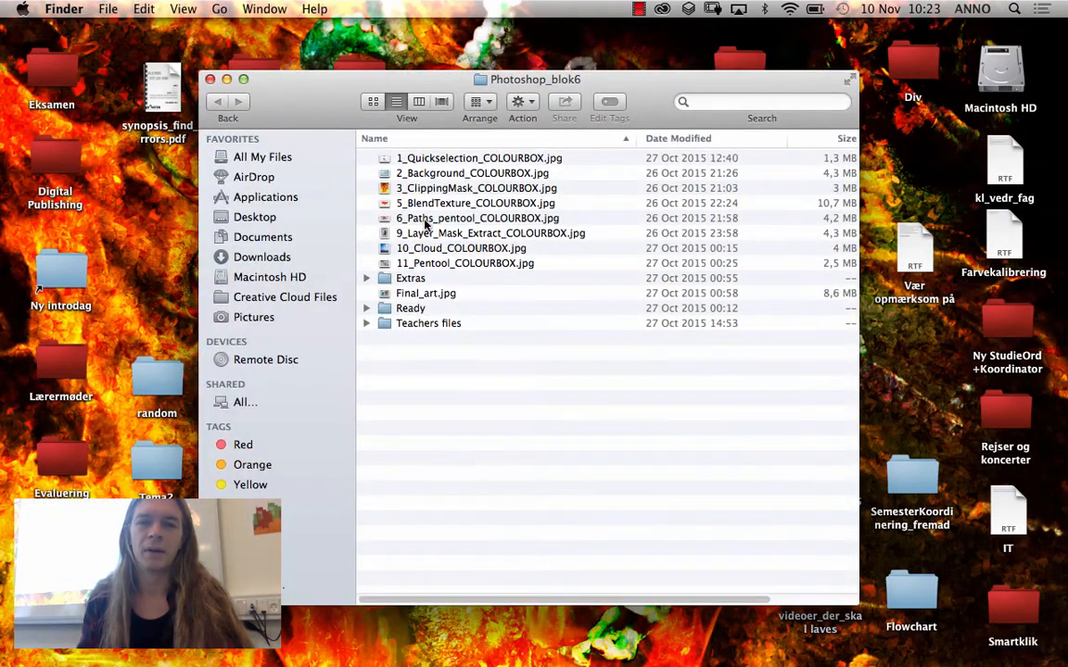
pyautogui.click(427, 219)
pyautogui.press('space')
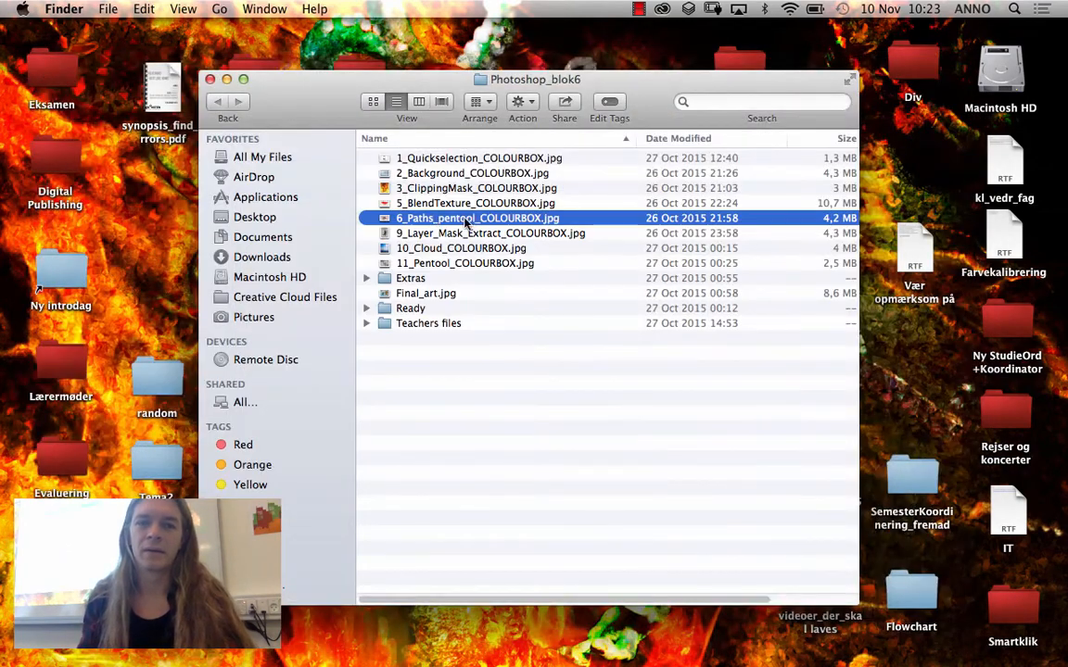
# Open 6_Paths_pentool_COLOURBOX.jpg in Photoshop and activate the Ellipse Tool
pyautogui.doubleClick(464, 217)
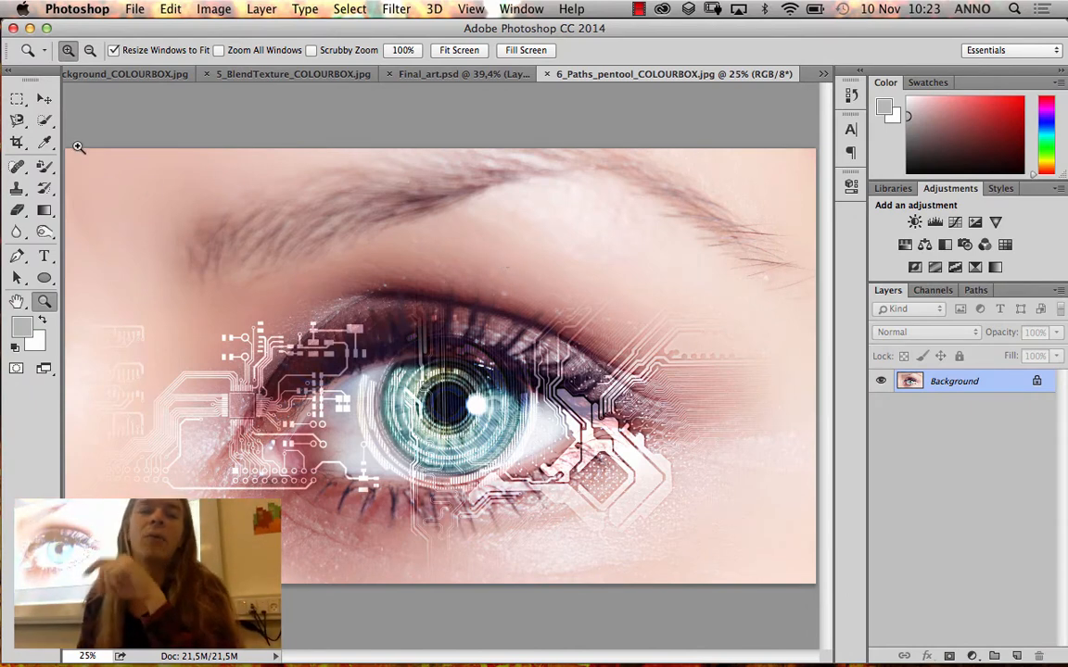
pyautogui.moveTo(17, 99); pyautogui.dragTo(54, 114)
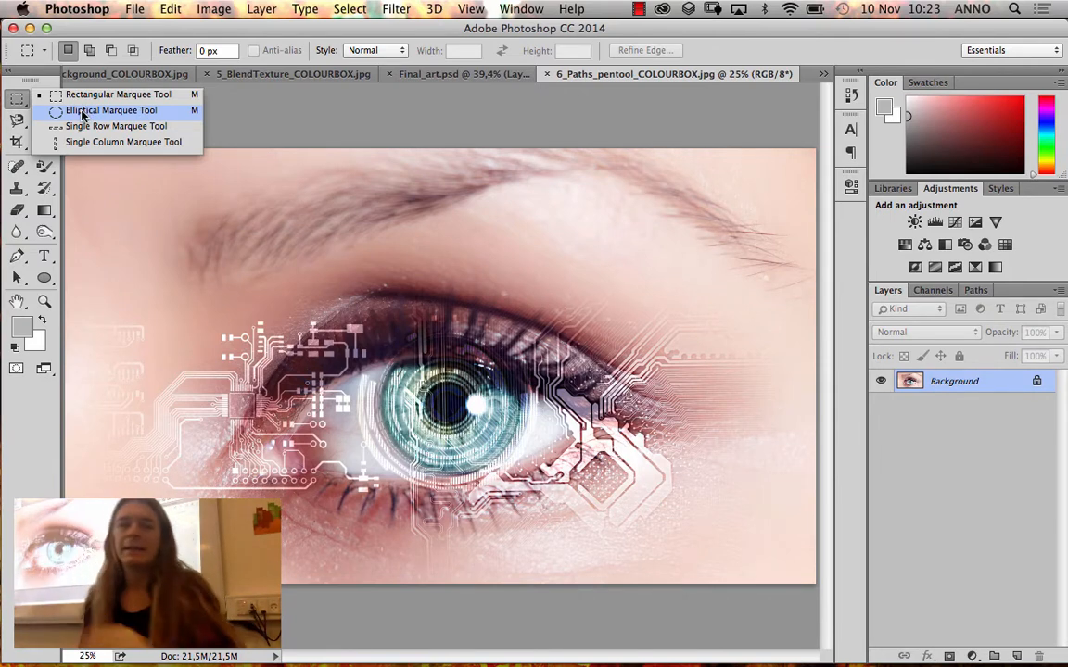
pyautogui.click(23, 106)
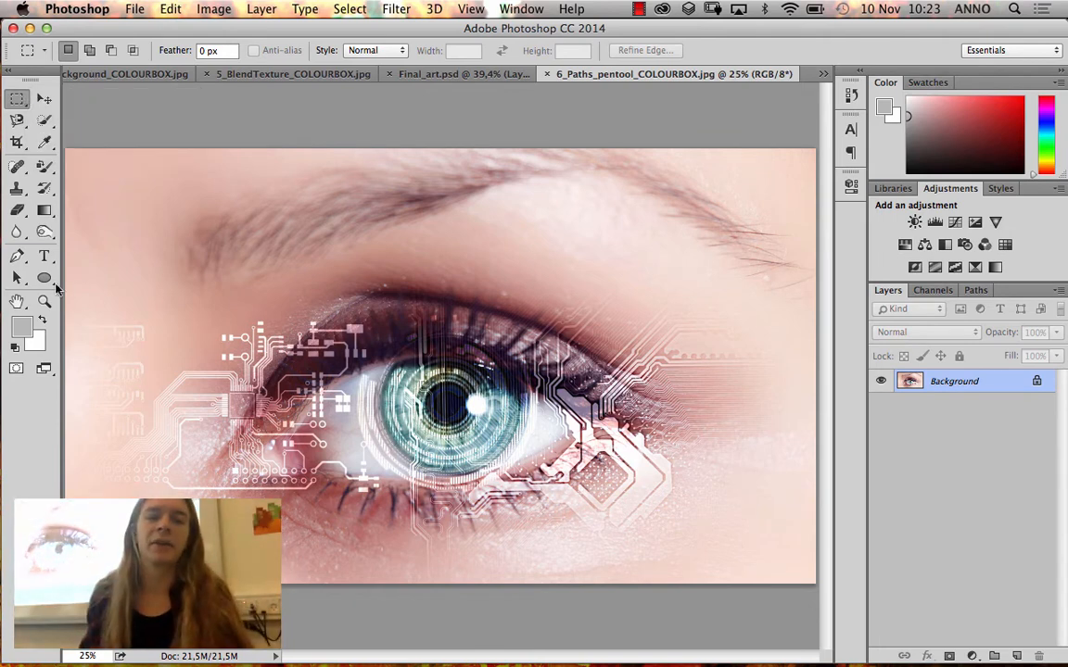
pyautogui.click(43, 277)
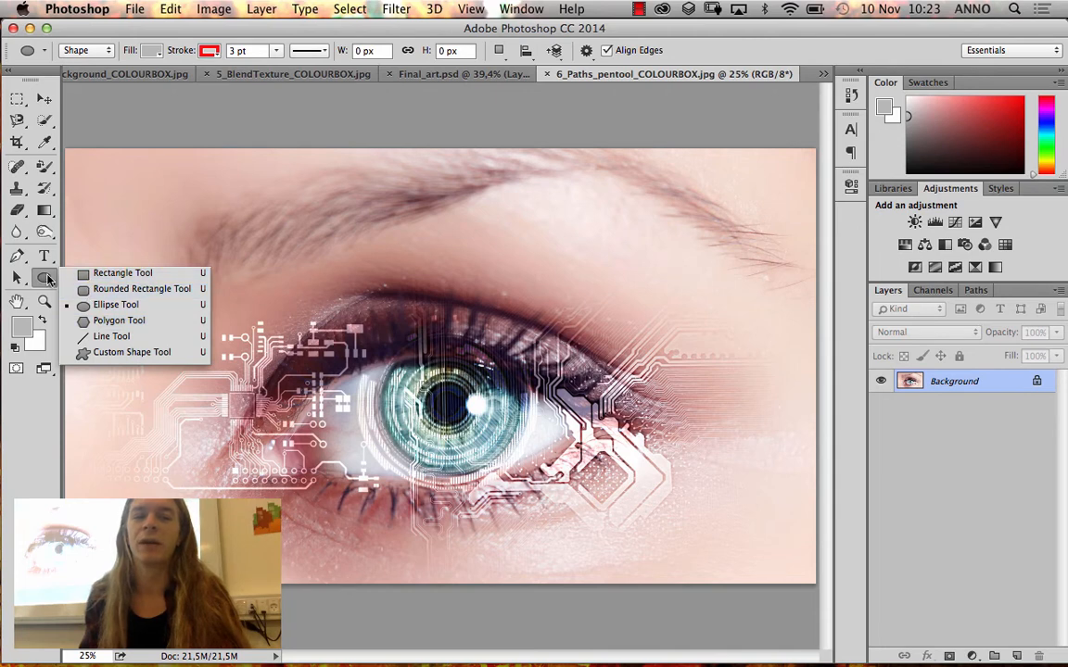
pyautogui.click(49, 279)
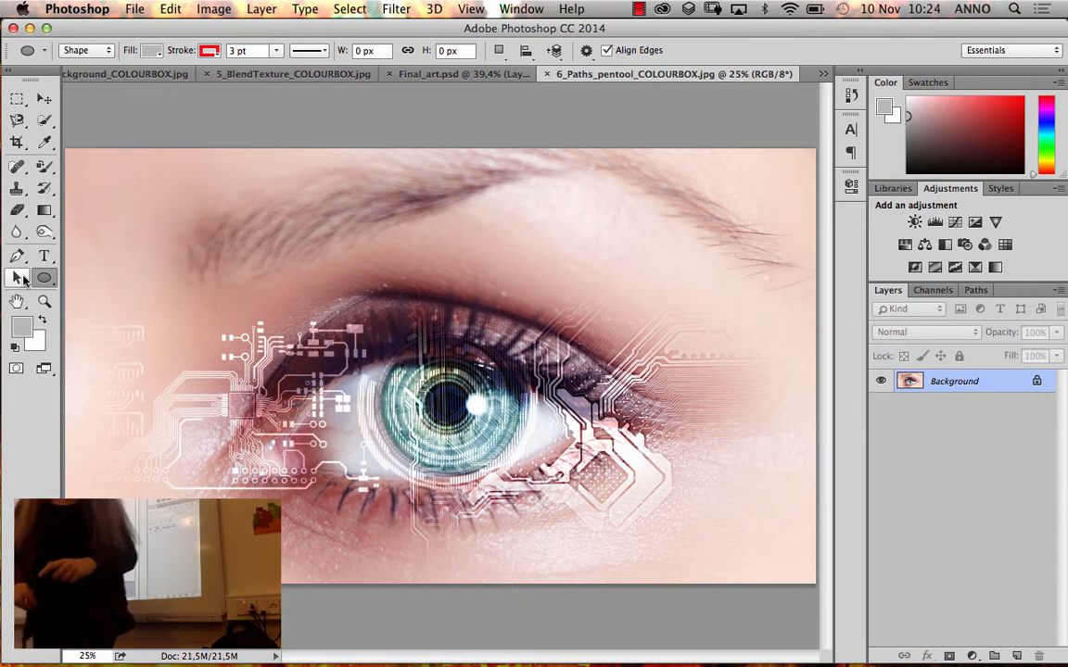
pyautogui.click(44, 280)
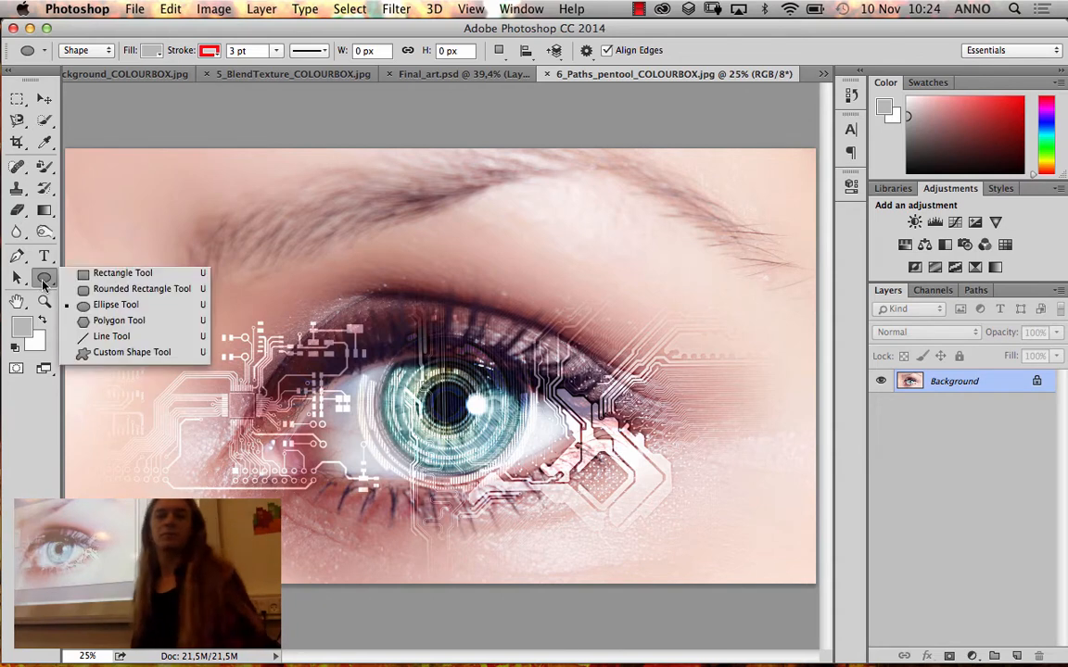
pyautogui.click(102, 304)
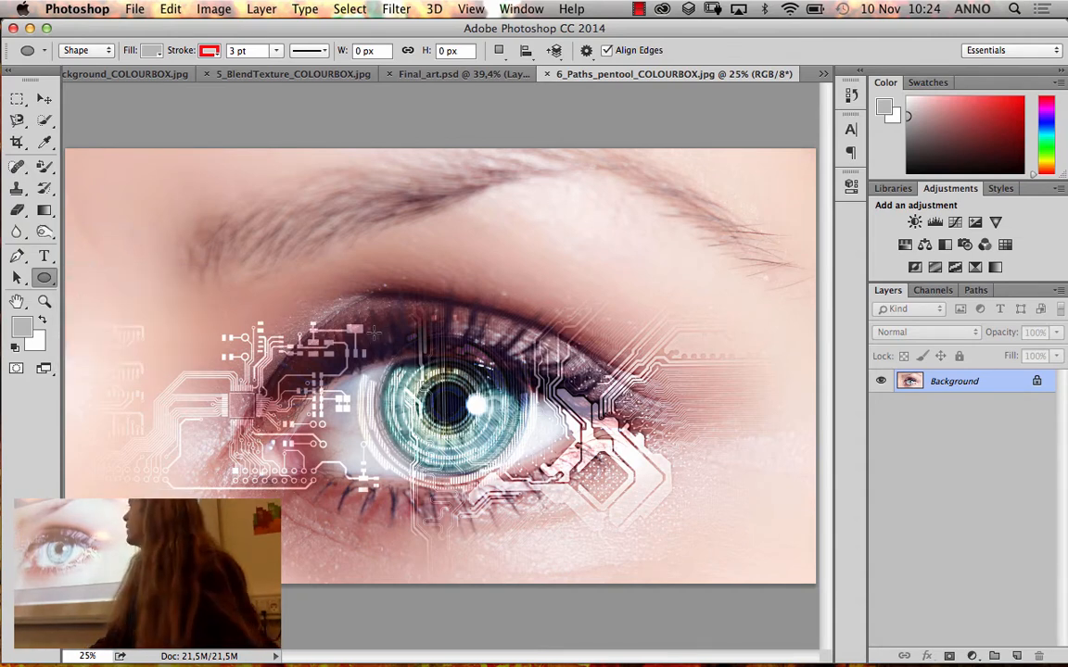
# Try drawing a filled ellipse in Shape mode over the iris, about 692 by 671 px, and undo it
pyautogui.moveTo(377, 334); pyautogui.dragTo(529, 478)
pyautogui.press('super+z')
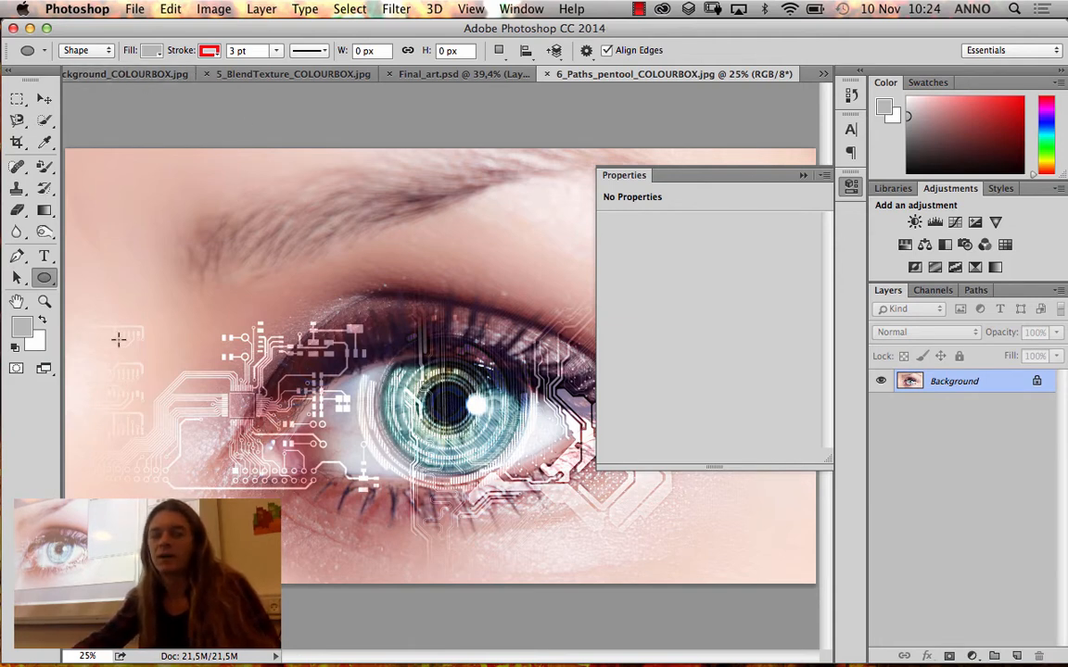
pyautogui.click(85, 50)
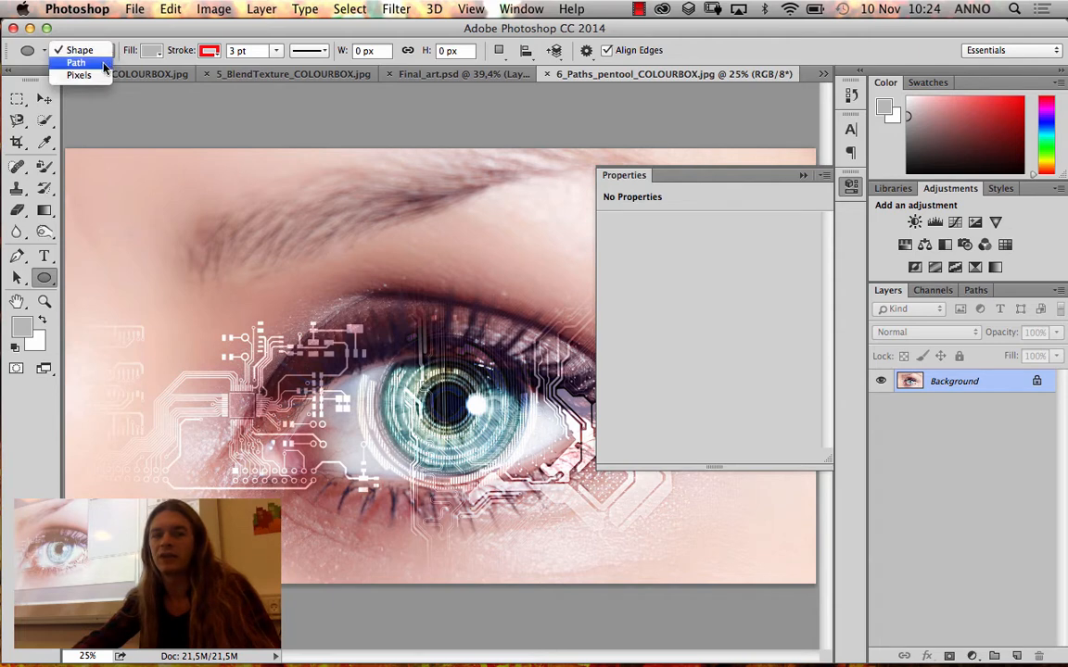
pyautogui.click(79, 62)
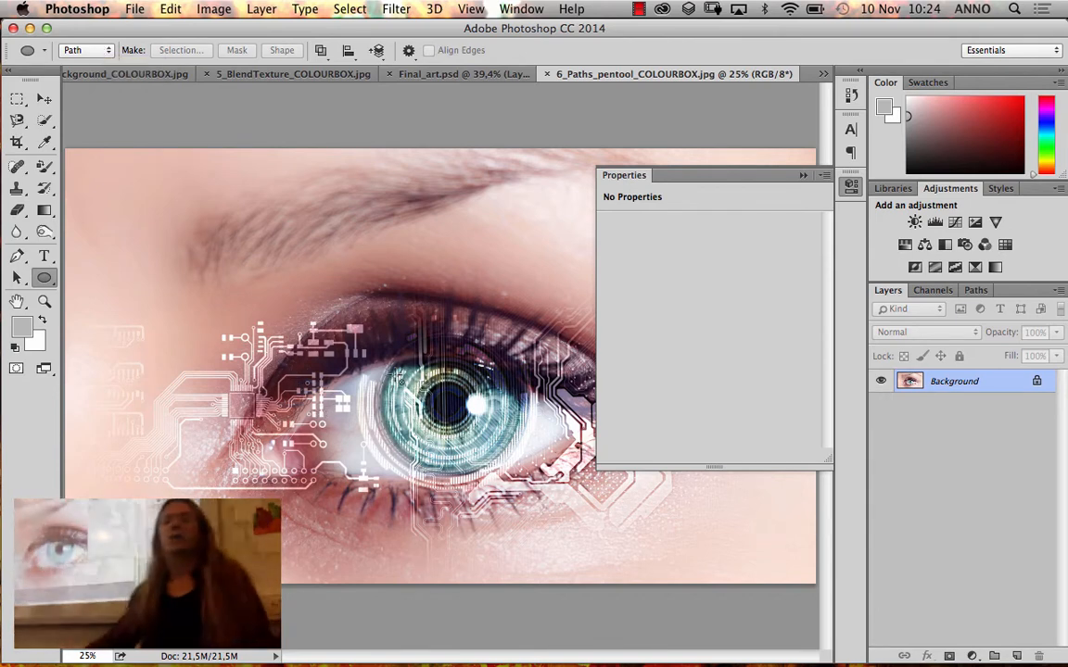
pyautogui.click(83, 50)
pyautogui.click(82, 37)
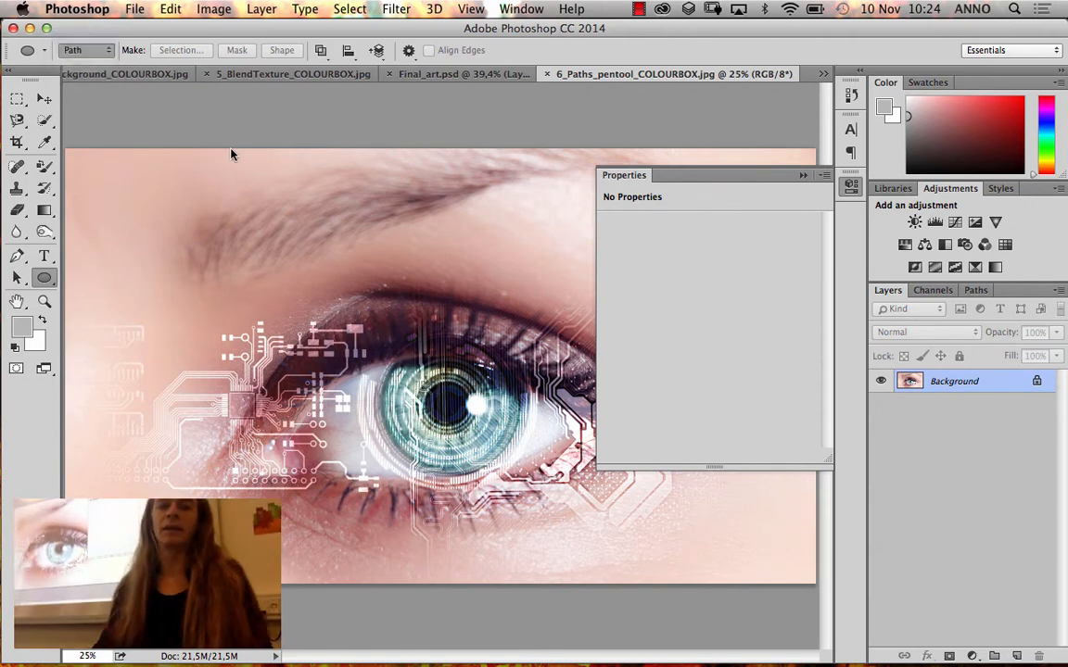
pyautogui.moveTo(382, 334)
pyautogui.mouseDown()
pyautogui.moveTo(399, 324)
pyautogui.moveTo(463, 371)
pyautogui.moveTo(525, 474)
pyautogui.mouseUp()
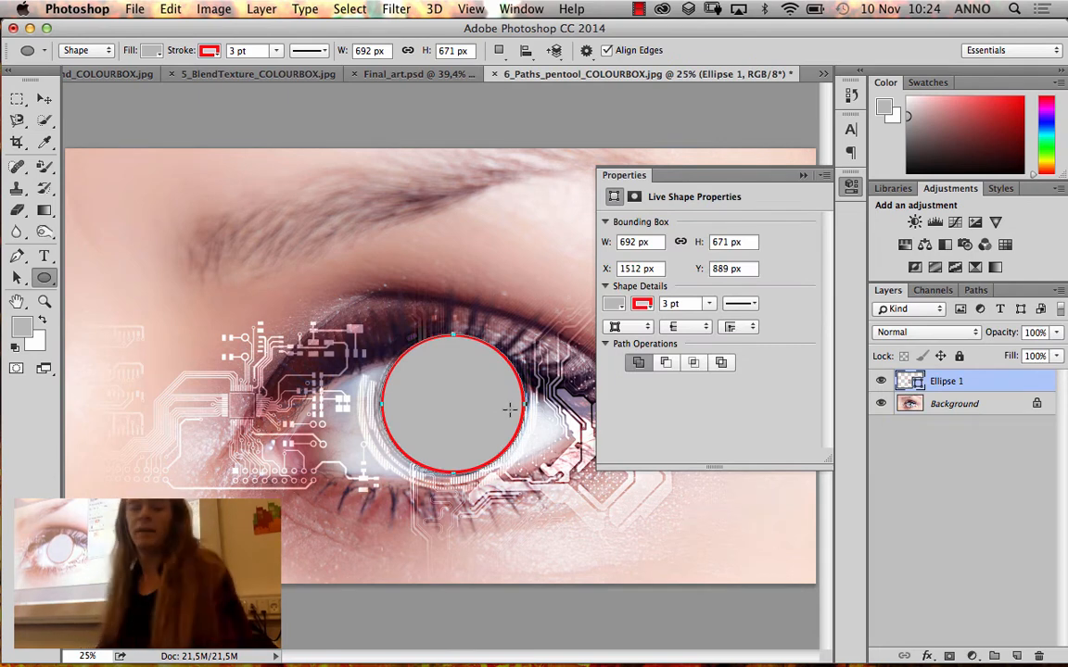
pyautogui.press('super+z')
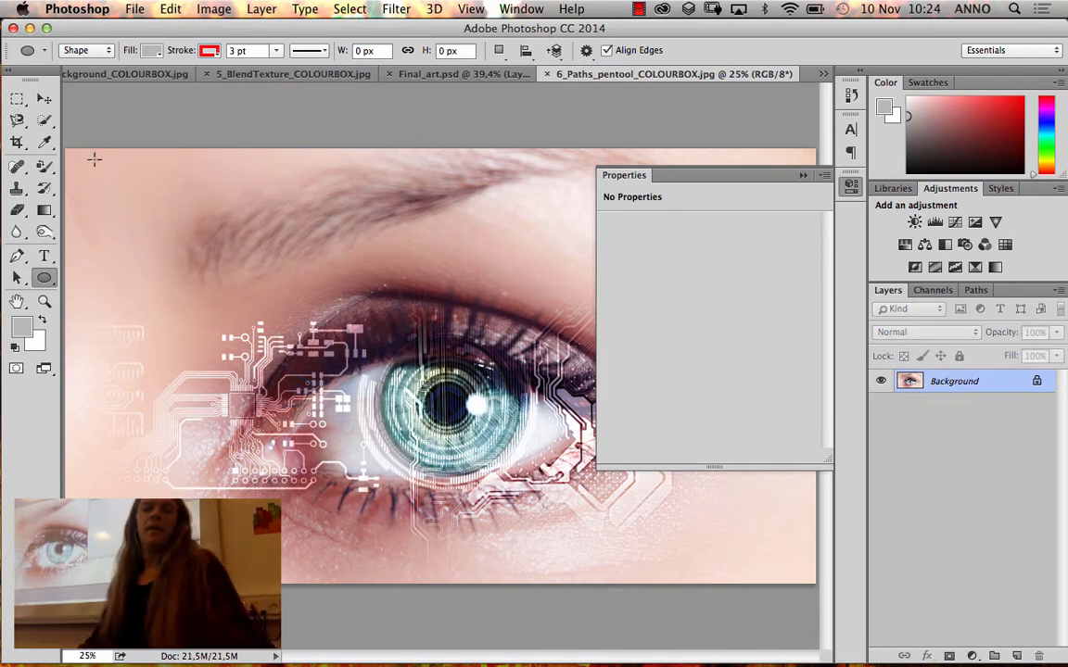
# Switch the Ellipse Tool to Path mode and draw a circular path about 674 px across, centred on the pupil
pyautogui.click(86, 50)
pyautogui.click(97, 64)
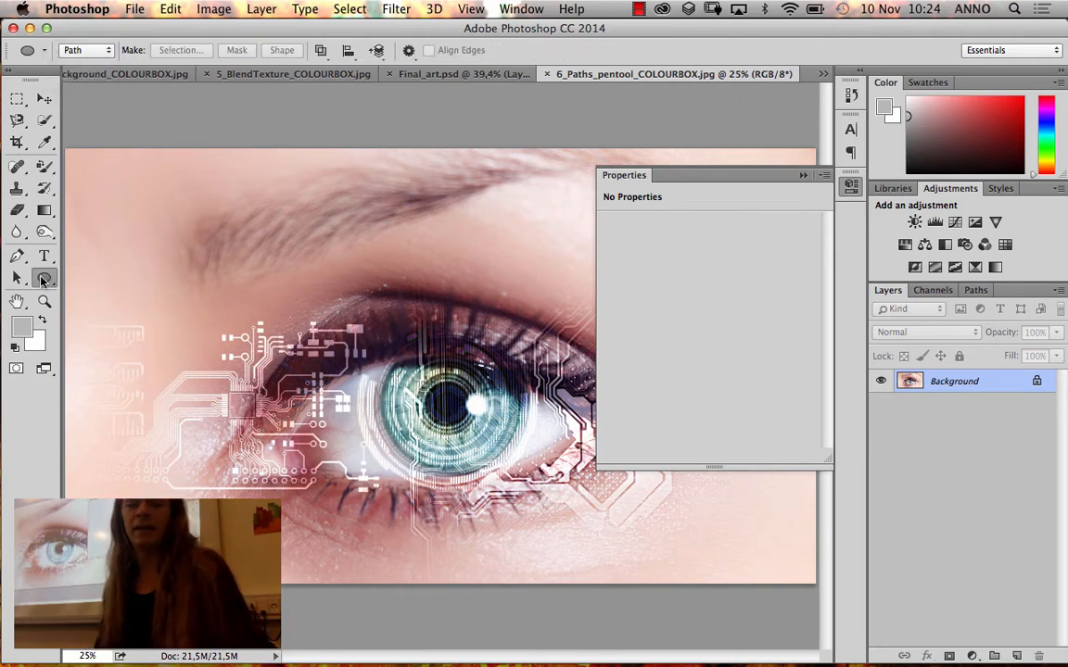
pyautogui.click(42, 280)
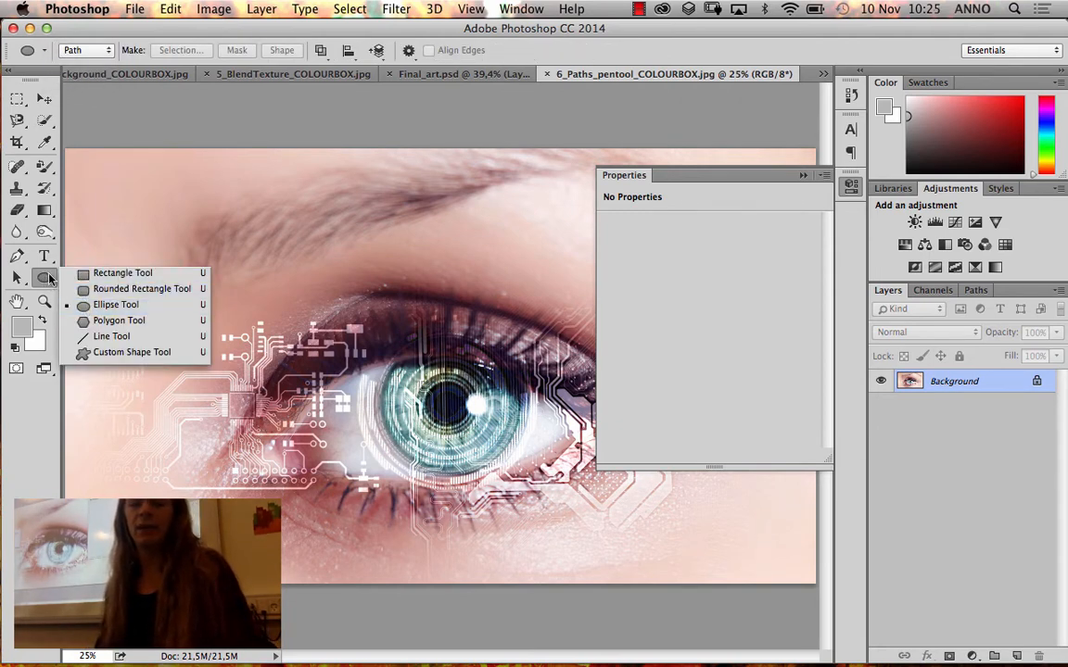
pyautogui.click(15, 97)
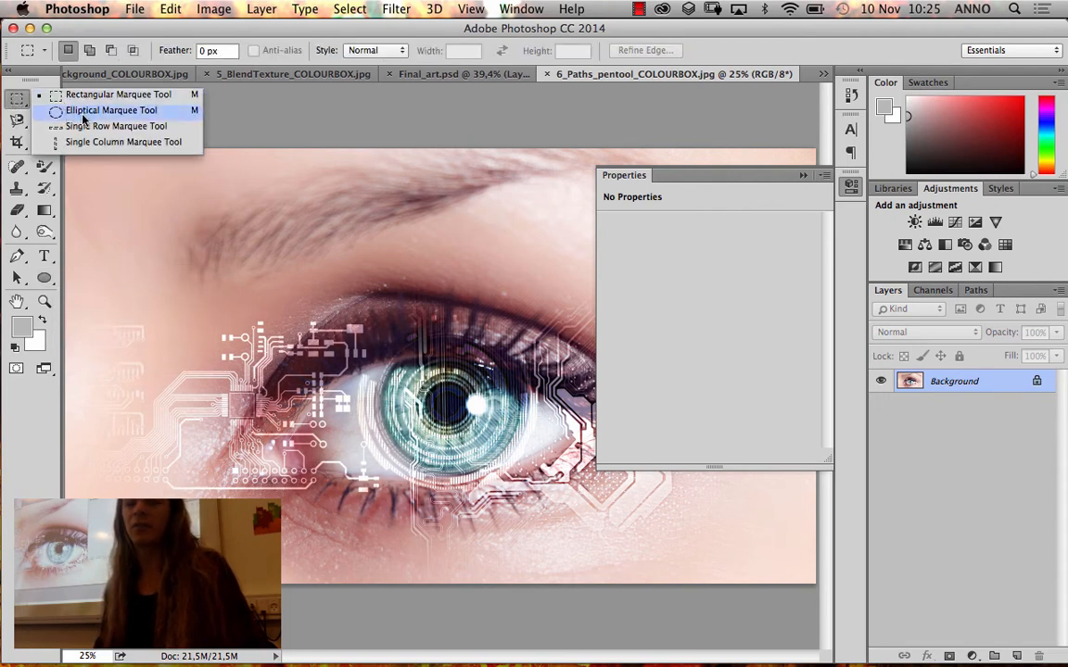
pyautogui.click(48, 282)
pyautogui.moveTo(48, 282); pyautogui.dragTo(106, 303)
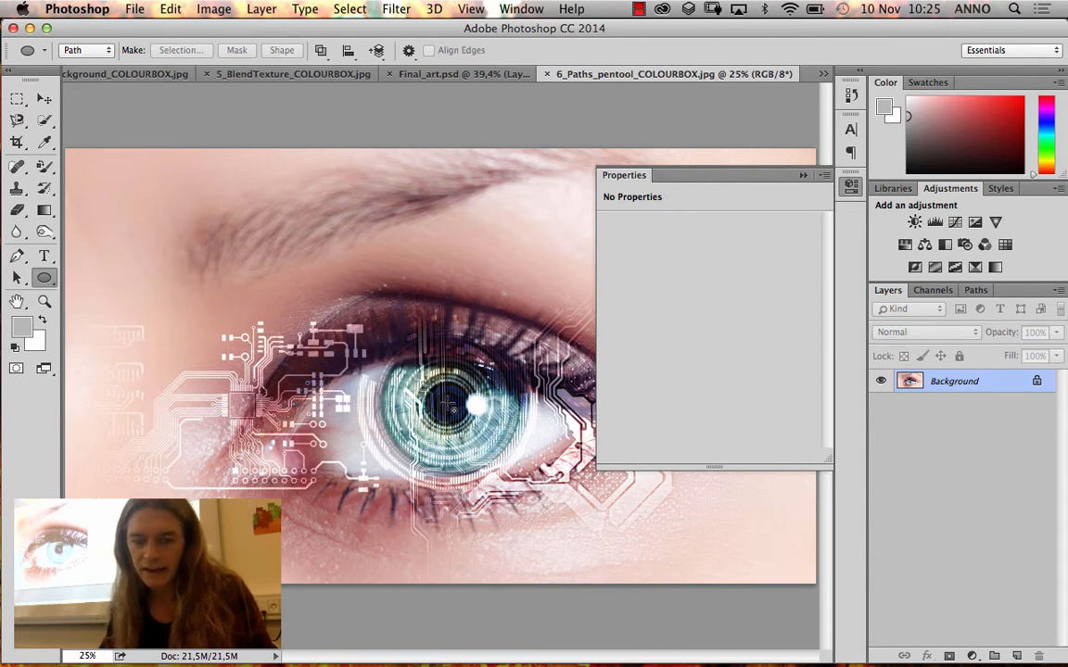
pyautogui.moveTo(452, 406); pyautogui.dragTo(535, 481)
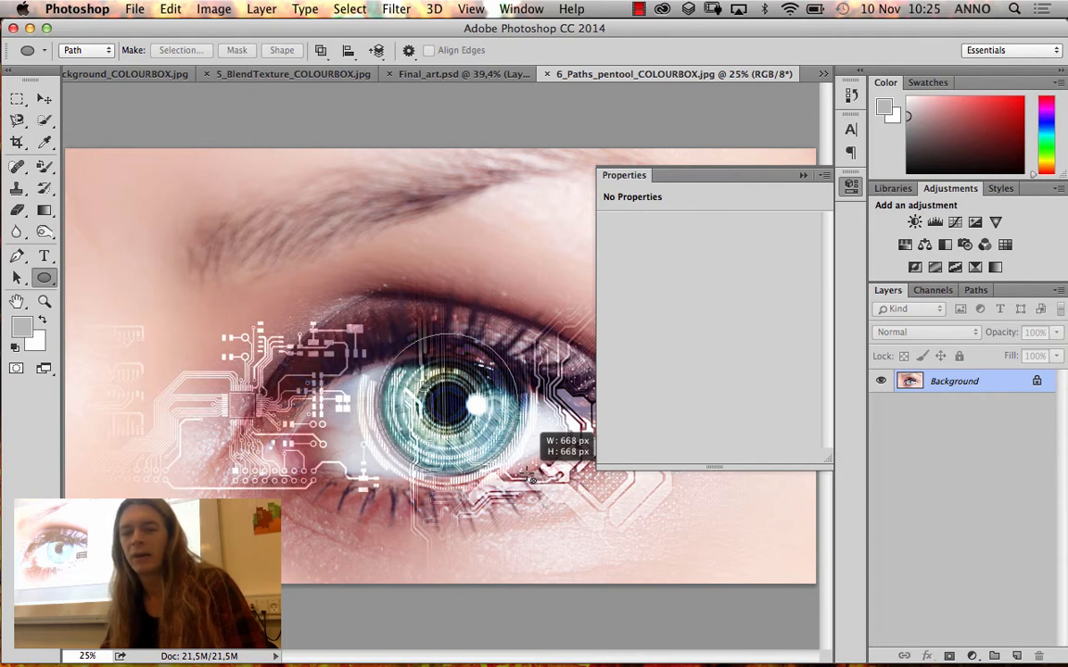
pyautogui.moveTo(533, 480); pyautogui.dragTo(533, 481)
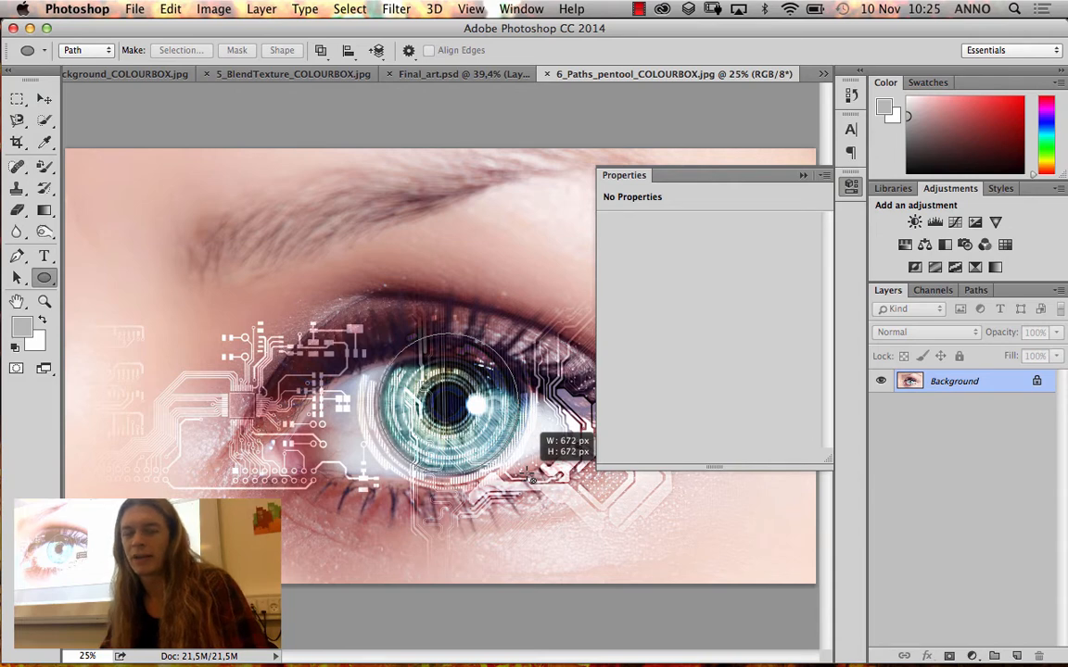
pyautogui.moveTo(532, 479); pyautogui.dragTo(533, 480)
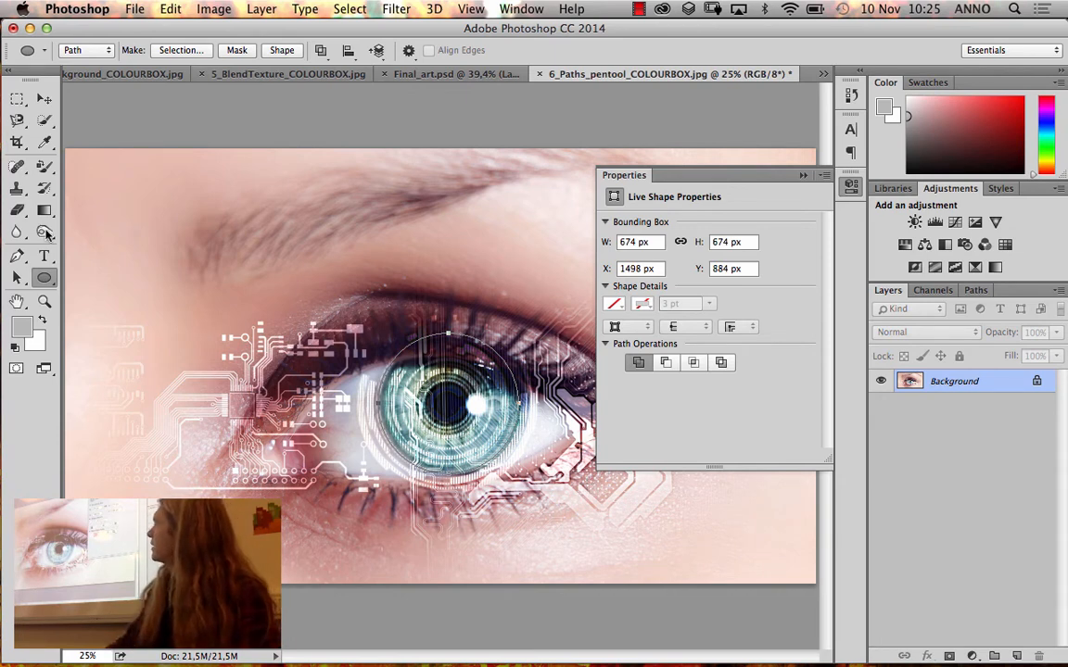
# Nudge the circular path horizontally with the Path Selection Tool to X 1518 px so it fits the iris
pyautogui.moveTo(17, 282); pyautogui.dragTo(52, 288)
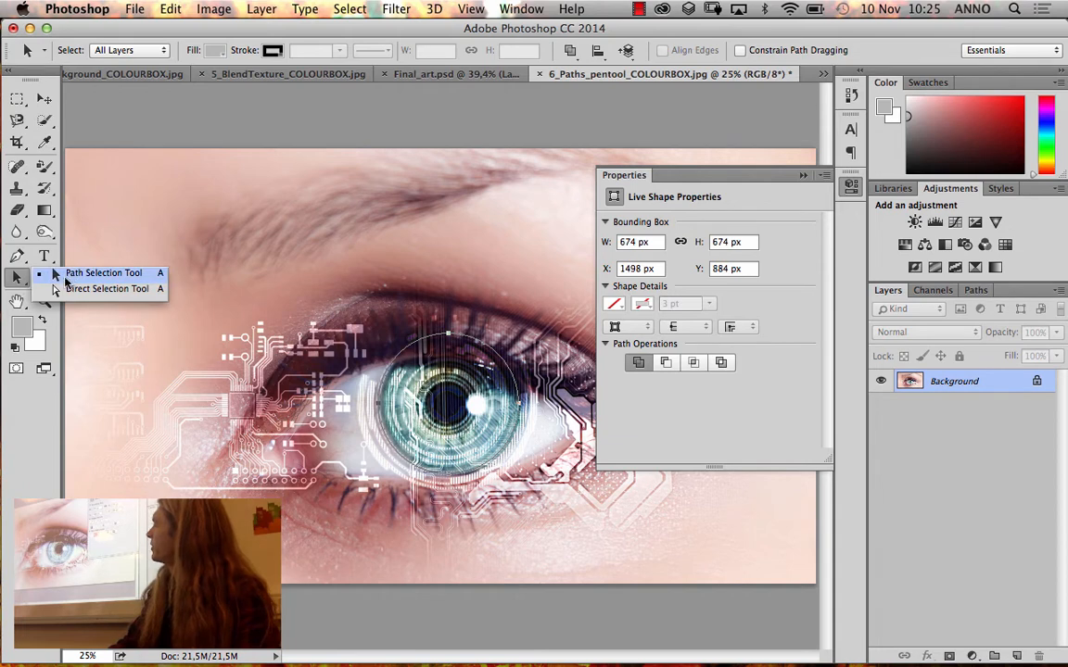
pyautogui.click(85, 276)
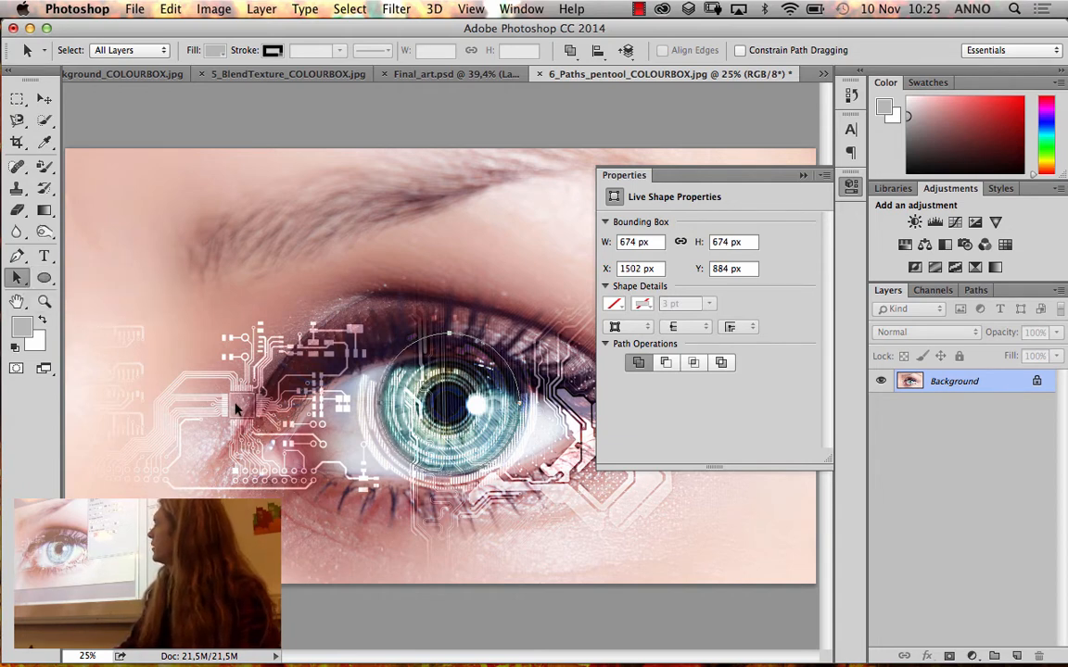
pyautogui.press('Right')
pyautogui.press('Right')
pyautogui.press('Right')
pyautogui.press('Right')
pyautogui.press('Right')
pyautogui.press('Right')
pyautogui.press('Right')
pyautogui.press('Right')
pyautogui.press('Right')
pyautogui.press('Right')
pyautogui.press('Right')
pyautogui.press('Right')
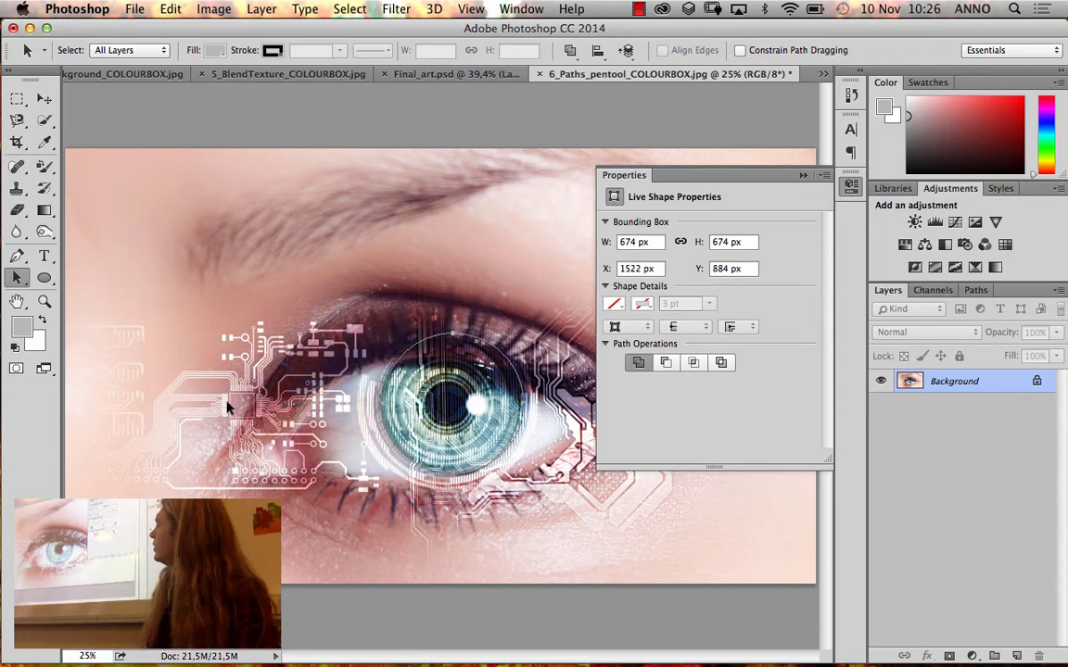
pyautogui.press('Right')
pyautogui.press('Right')
pyautogui.press('Right')
pyautogui.press('Right')
pyautogui.press('Right')
pyautogui.press('Right')
pyautogui.press('Right')
pyautogui.press('Right')
pyautogui.press('Right')
pyautogui.press('Right')
pyautogui.press('Right')
pyautogui.press('Right')
pyautogui.press('Right')
pyautogui.press('Right')
pyautogui.press('Right')
pyautogui.press('Right')
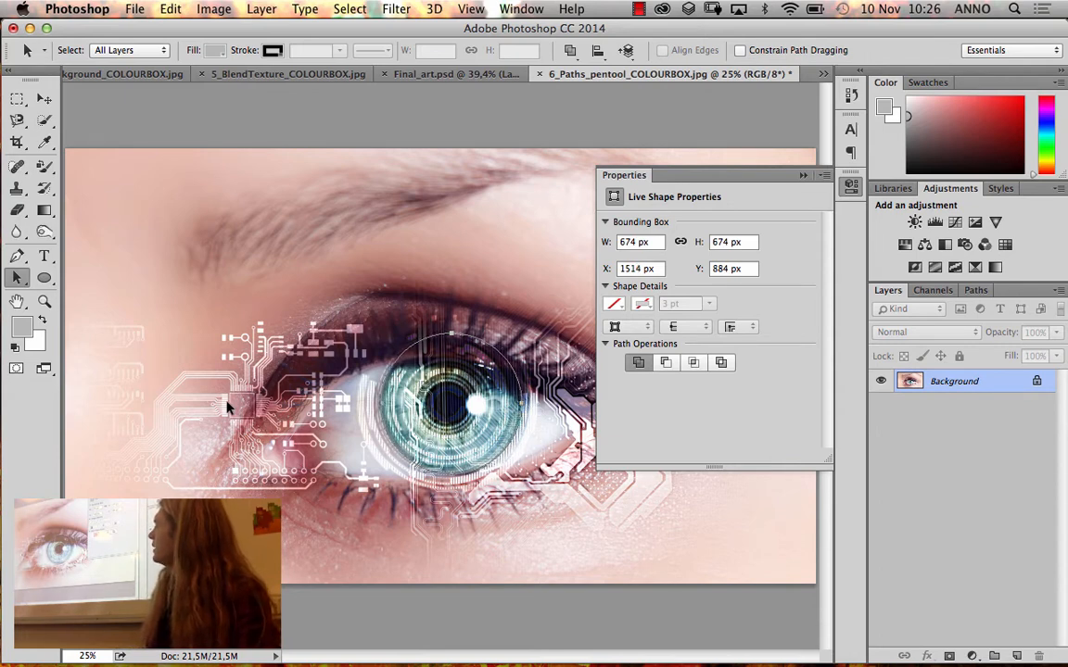
pyautogui.press('Left')
pyautogui.press('Left')
pyautogui.press('Left')
pyautogui.press('Left')
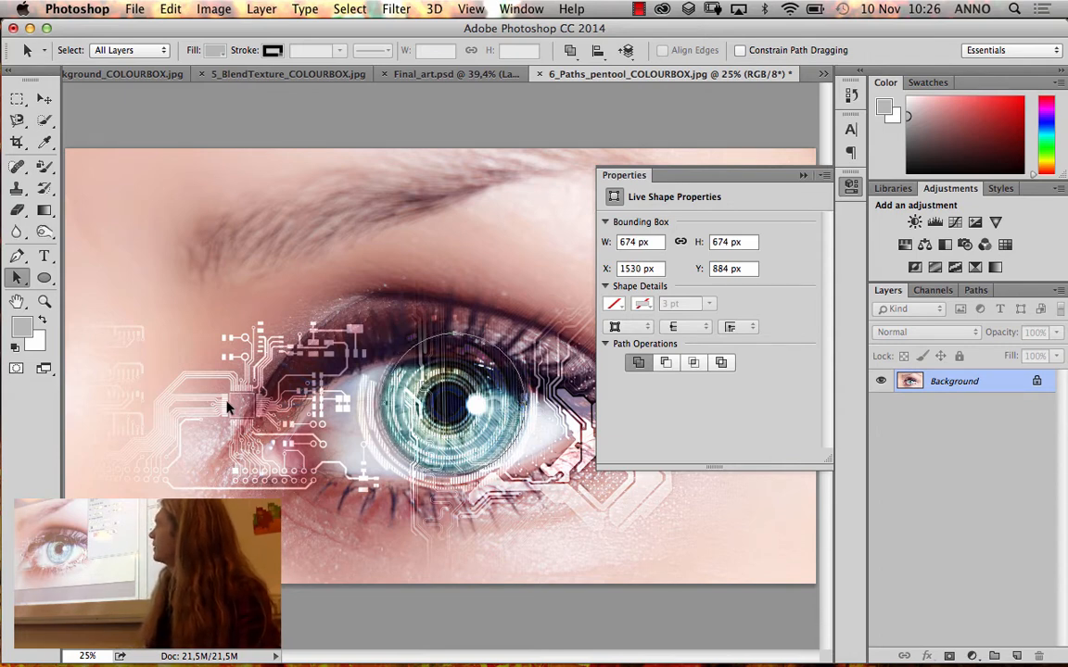
pyautogui.press('Left')
pyautogui.press('Left')
pyautogui.press('Left')
pyautogui.press('Left')
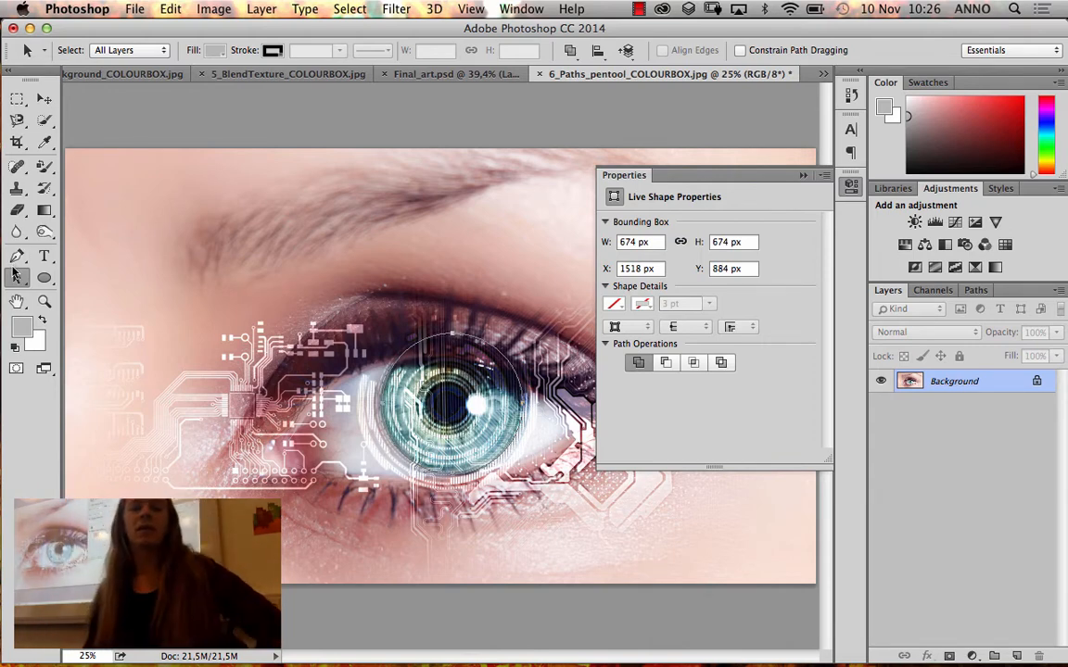
# With the Pen Tool, add anchor points where the upper eyelid crosses the circle, remove the topmost anchor and bend the curve along the eyelid
pyautogui.moveTo(17, 256); pyautogui.dragTo(53, 258)
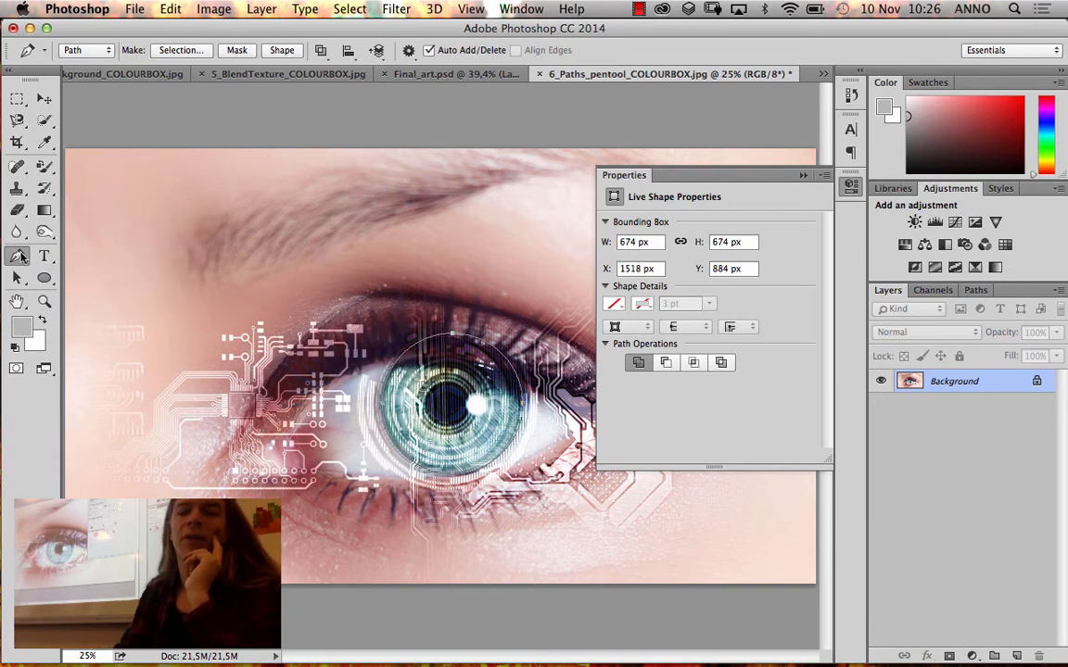
pyautogui.moveTo(24, 259)
pyautogui.mouseDown()
pyautogui.moveTo(21, 239)
pyautogui.moveTo(59, 271)
pyautogui.moveTo(16, 269)
pyautogui.mouseUp()
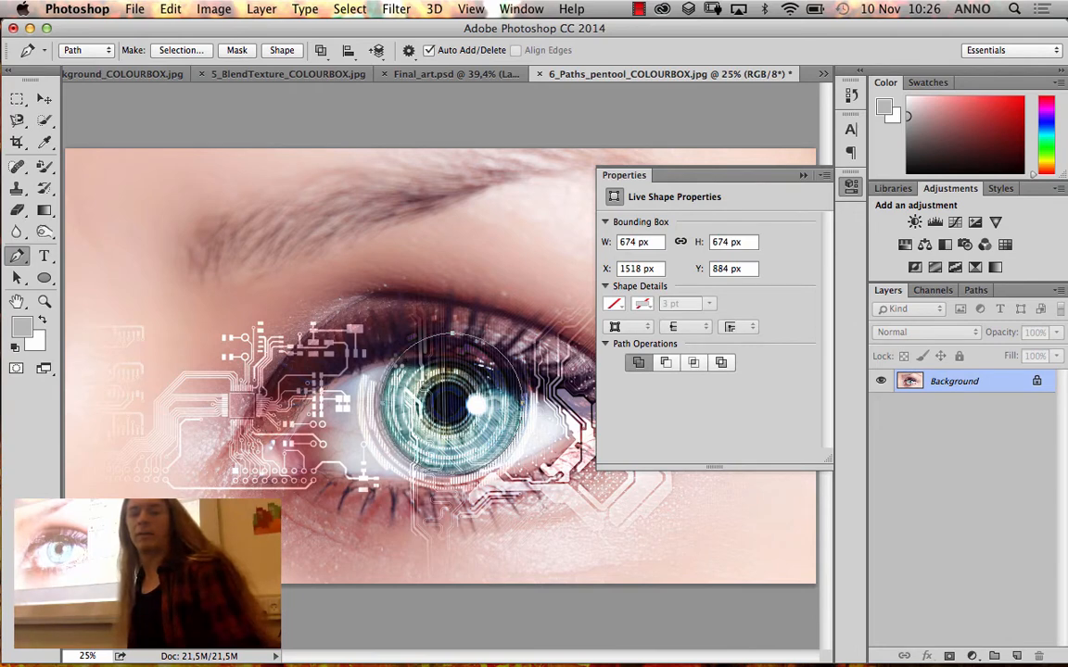
pyautogui.click(399, 361)
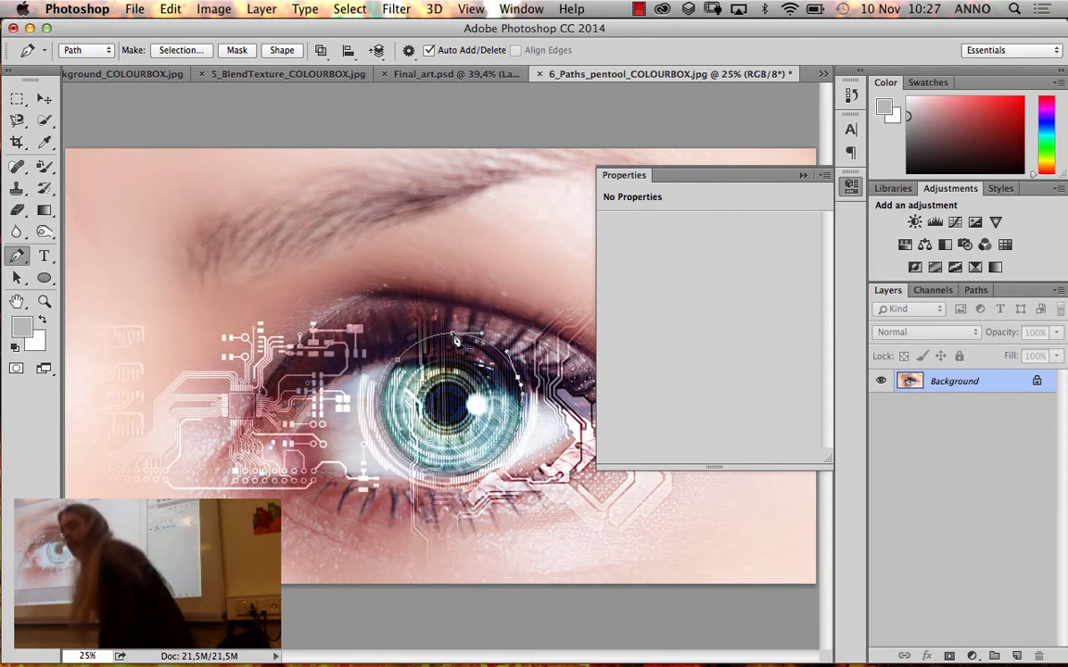
pyautogui.click(454, 336)
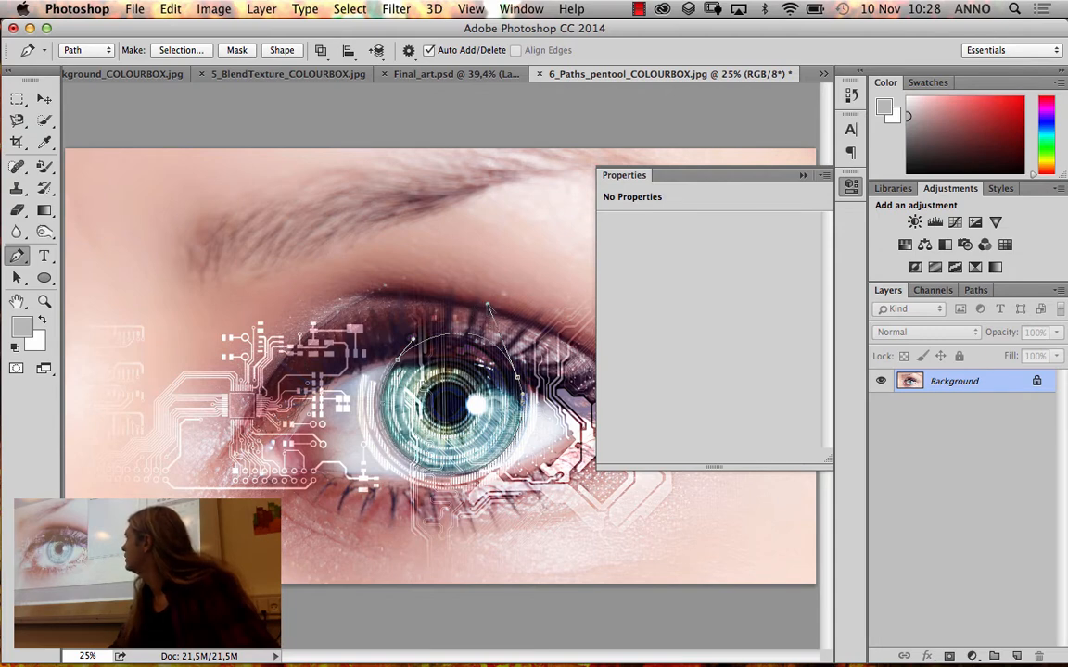
pyautogui.moveTo(489, 305); pyautogui.dragTo(427, 354)
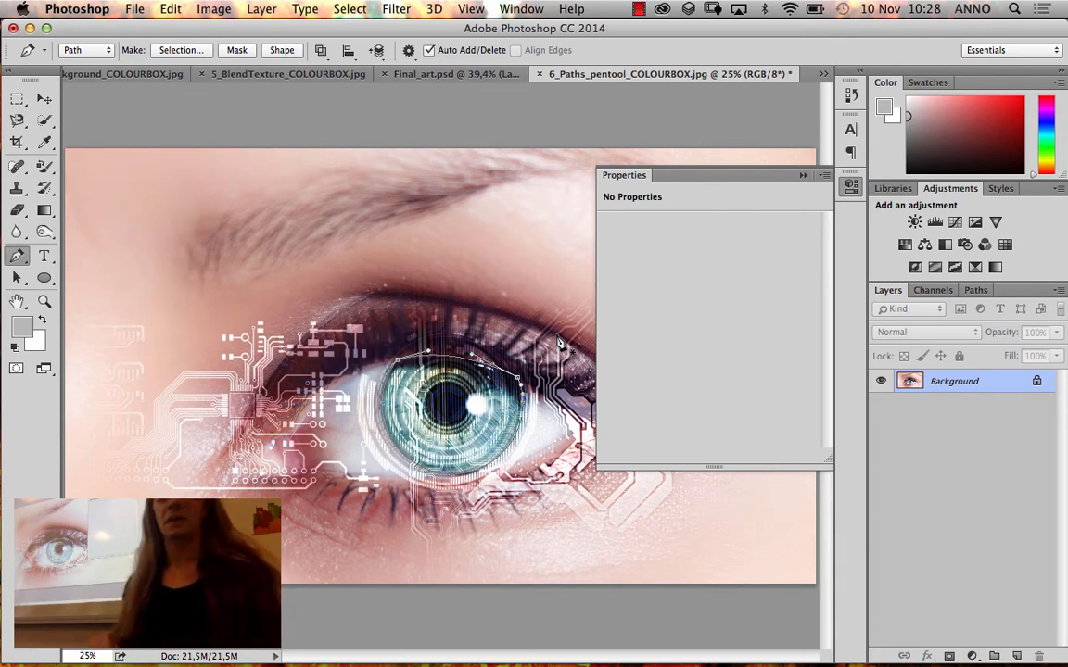
# Convert the iris path into a new anti-aliased selection with a feather radius of 0 pixels, and invert the selection
pyautogui.click(197, 54)
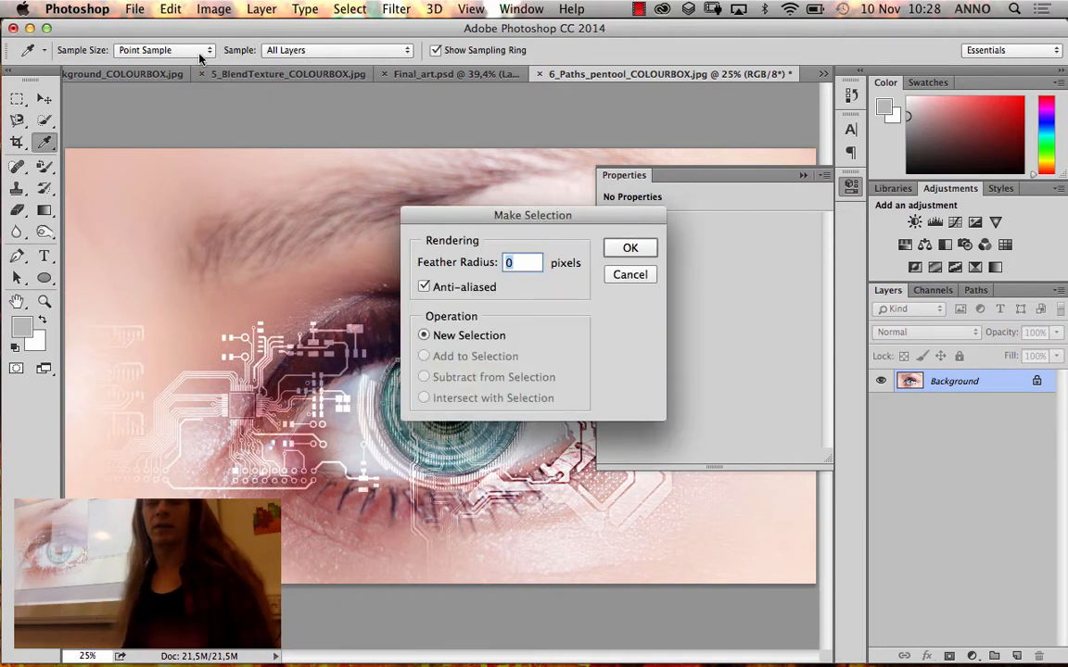
pyautogui.click(627, 248)
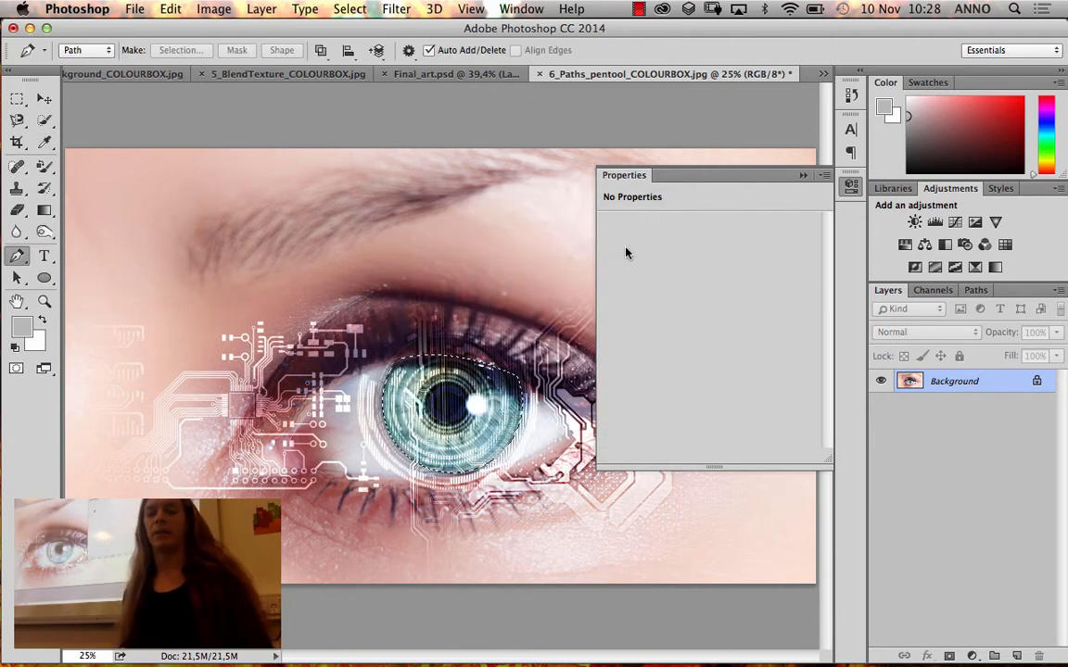
pyautogui.press('super+shift+i')
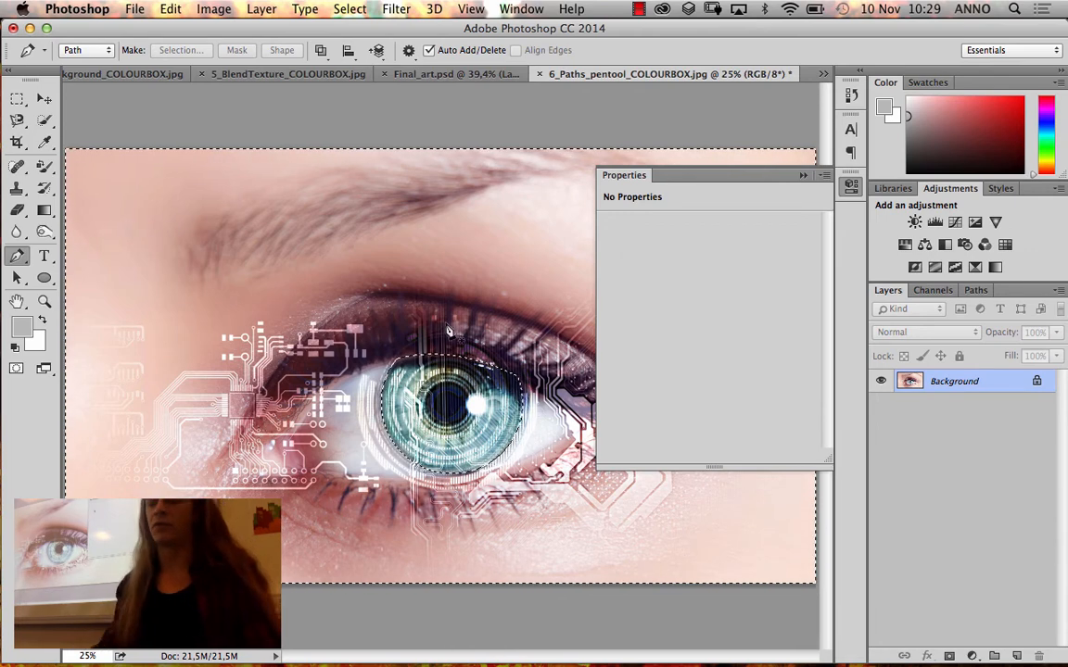
# Unlock the Background of the eye image so it becomes a regular layer
pyautogui.click(1036, 380)
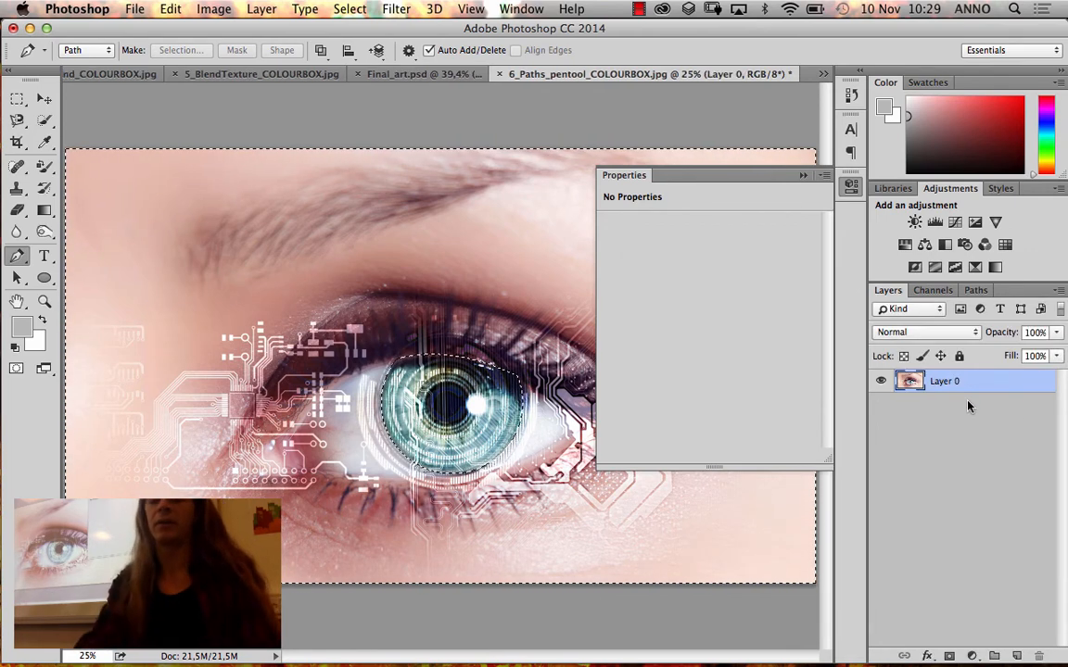
# Try deleting everything outside the iris, and undo back to the eye image's locked Background and active iris path
pyautogui.press('Delete')
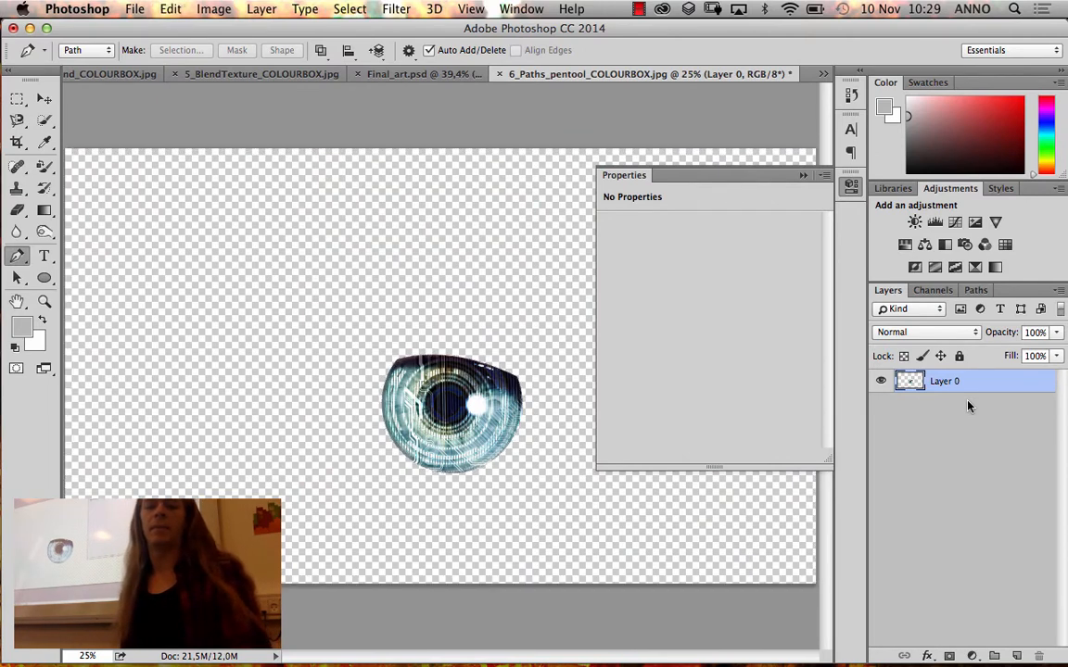
pyautogui.press('super+z')
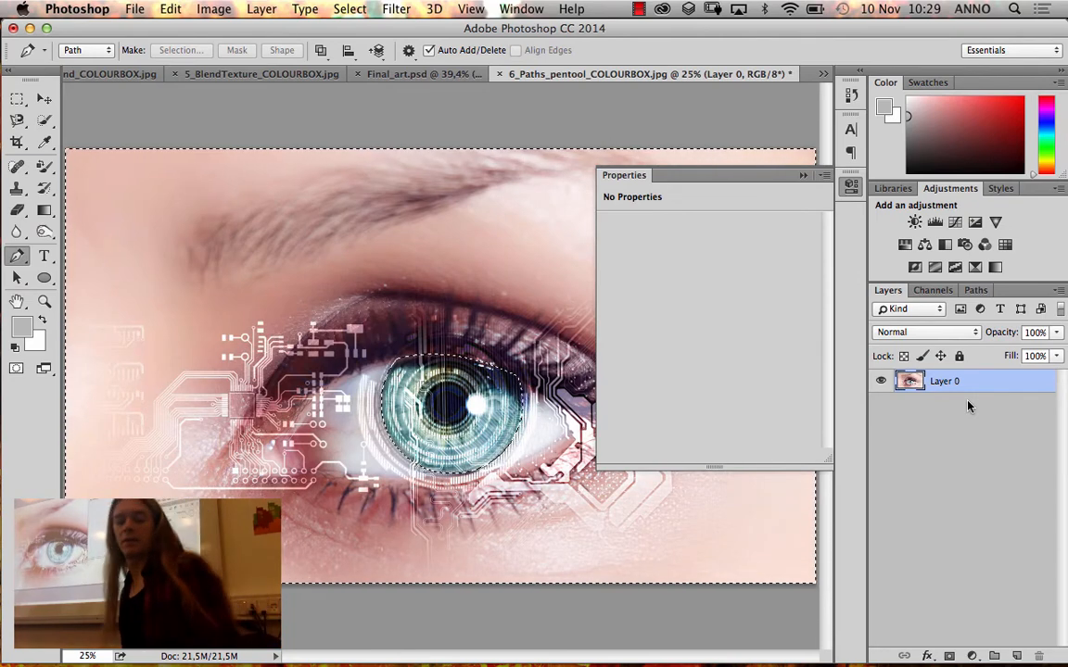
pyautogui.press('super+z')
pyautogui.press('super+z')
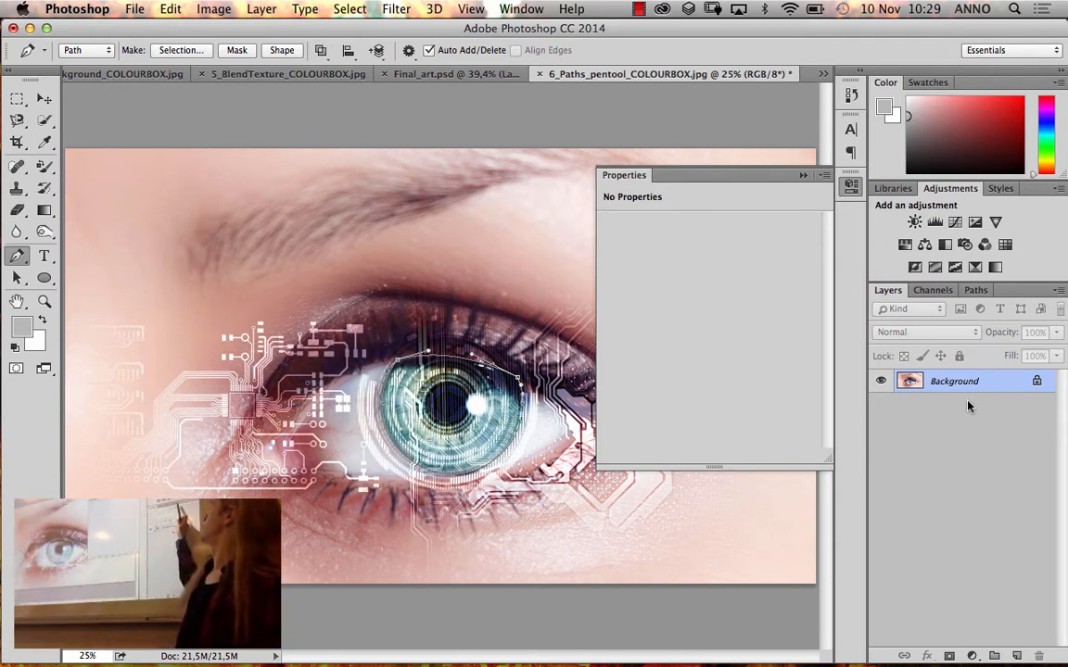
# Convert the iris work path into a new anti-aliased selection with a feather radius of 0 pixels, and collapse the properties
pyautogui.click(980, 294)
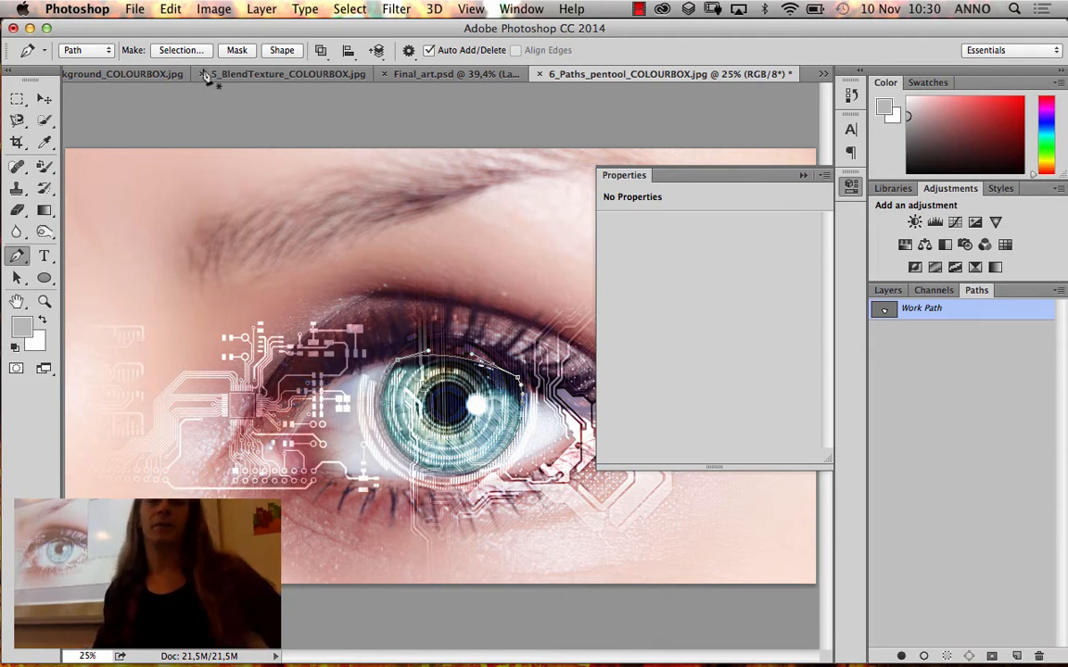
pyautogui.click(178, 49)
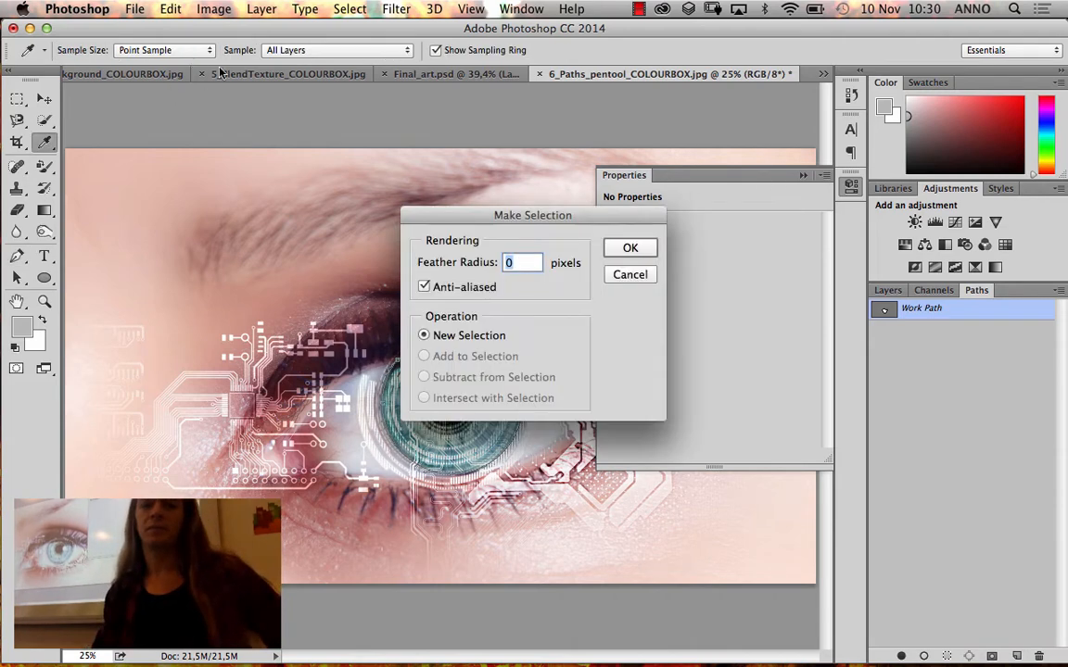
pyautogui.click(627, 247)
pyautogui.click(803, 175)
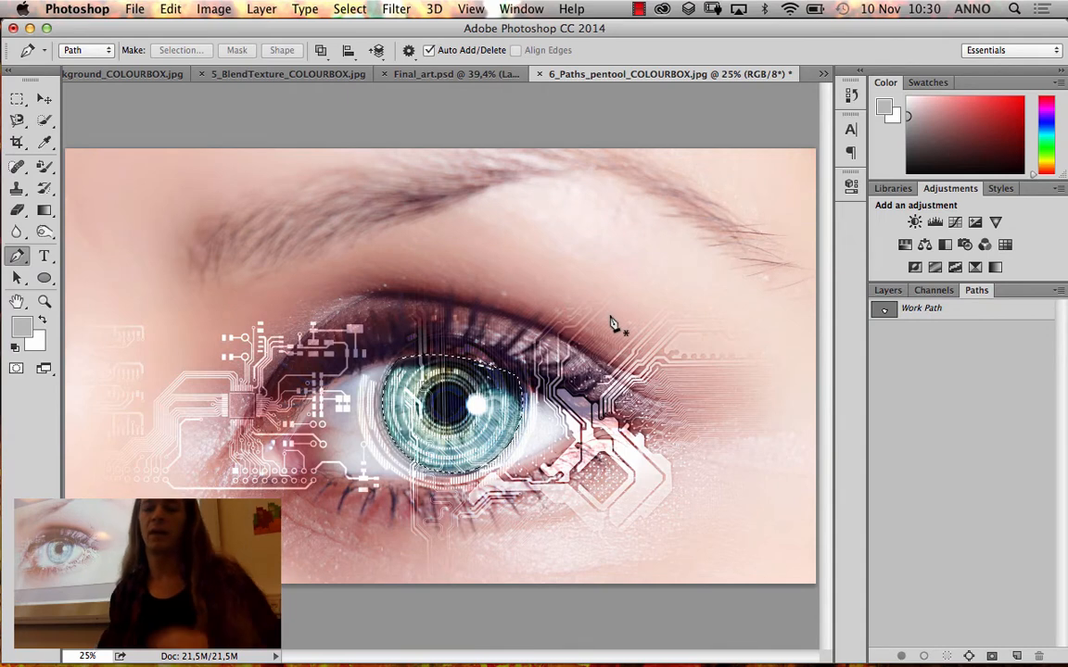
# Unlock the Background as a regular layer and delete everything outside the iris using the inverted selection
pyautogui.click(886, 290)
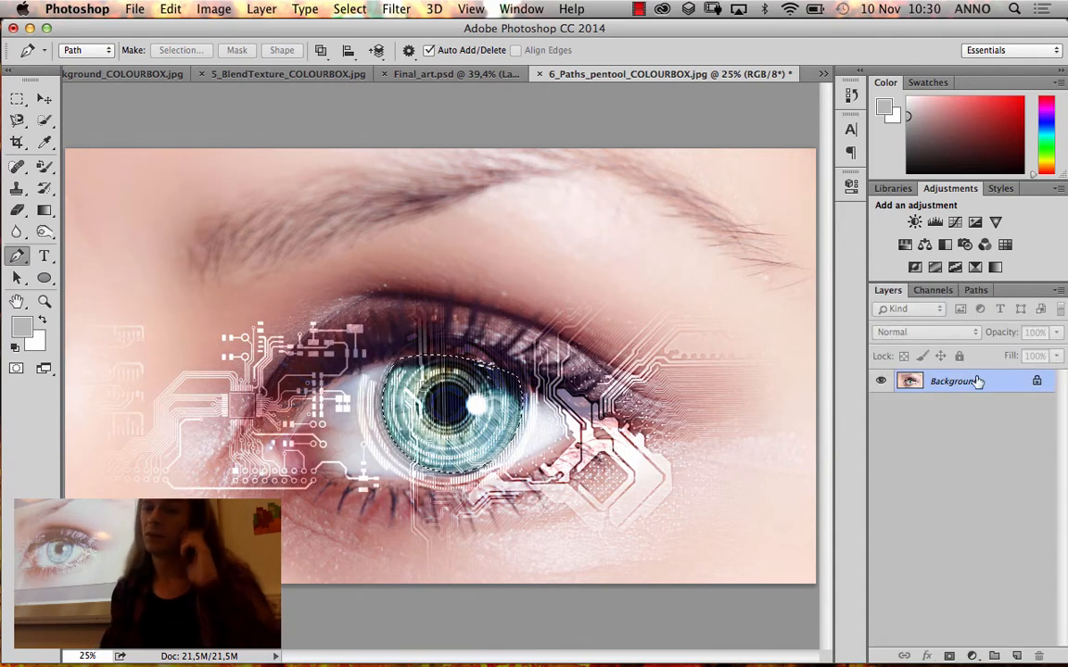
pyautogui.click(1036, 384)
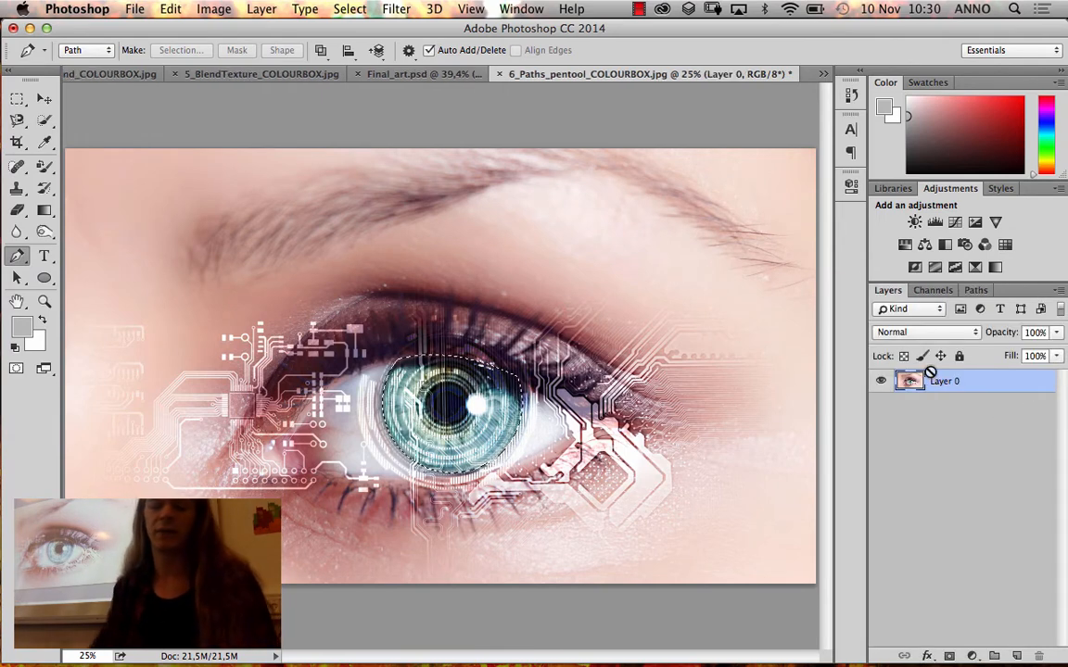
pyautogui.hotkey('ctrl', 'shift', 'i')
pyautogui.press('Delete')
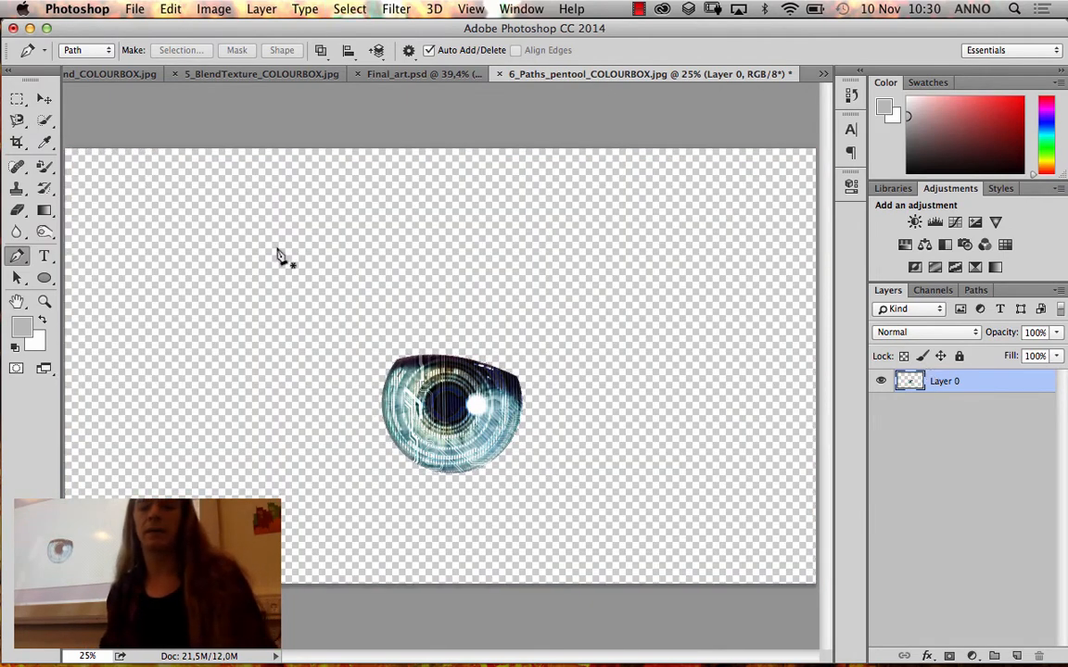
# Transfer the iris cutout with the Move Tool into 2_Background_COLOURBOX.jpg, placing it in front of the trees beside the phone
pyautogui.click(44, 99)
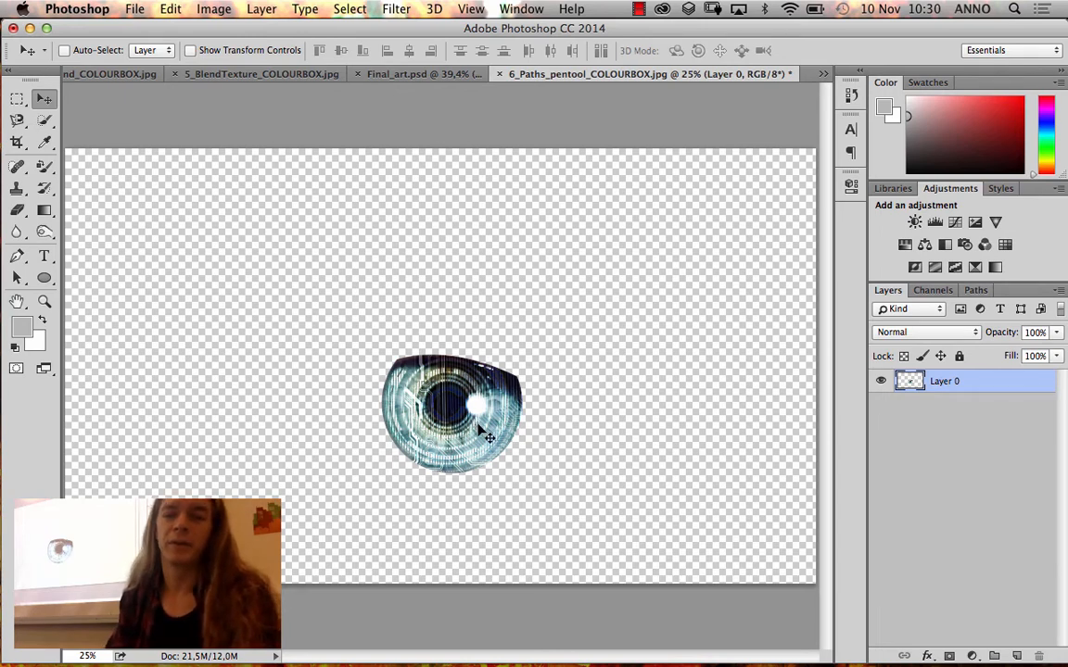
pyautogui.moveTo(484, 431); pyautogui.dragTo(121, 83)
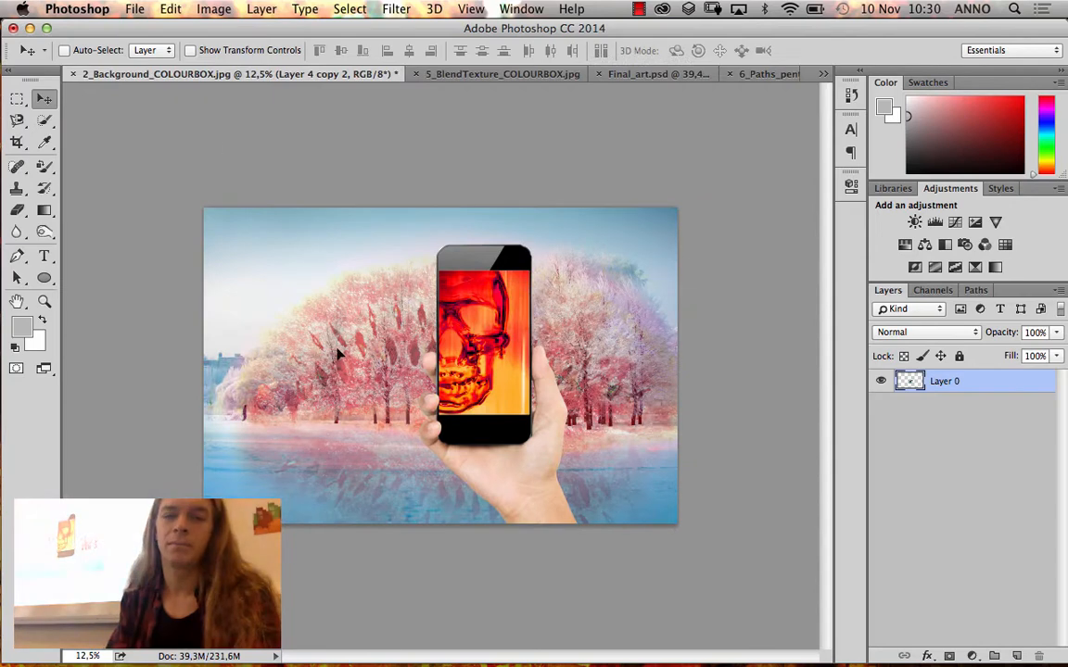
pyautogui.moveTo(338, 354); pyautogui.dragTo(378, 393)
pyautogui.moveTo(332, 343); pyautogui.dragTo(391, 415)
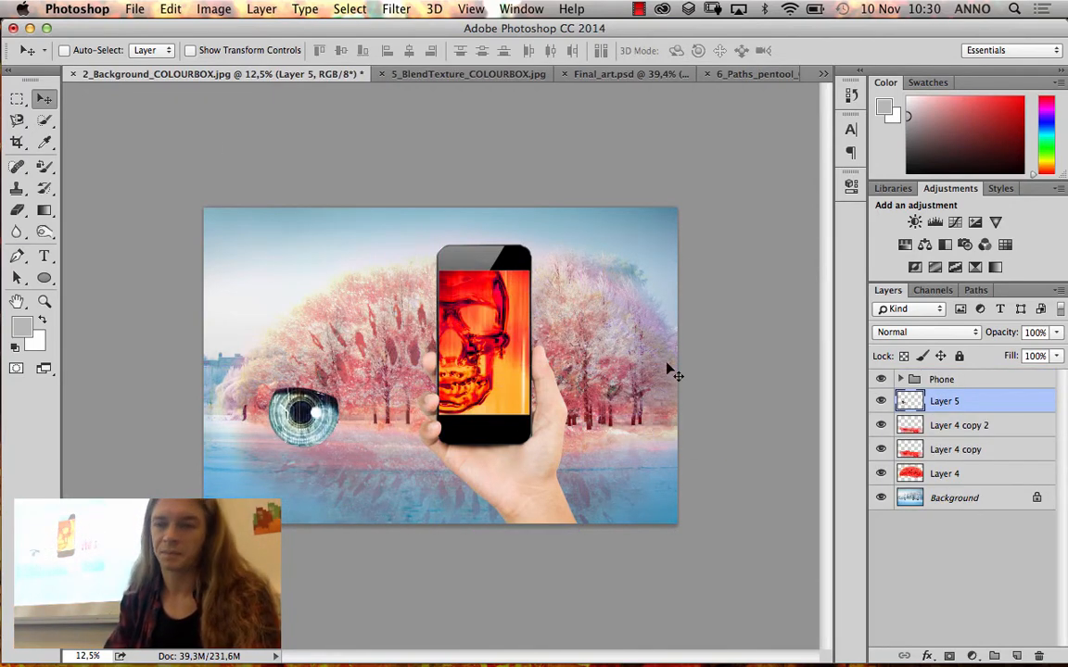
# Place the iris layer above the Phone group in the layer stack, and move the iris onto the water beside the hand
pyautogui.moveTo(944, 403); pyautogui.dragTo(940, 379)
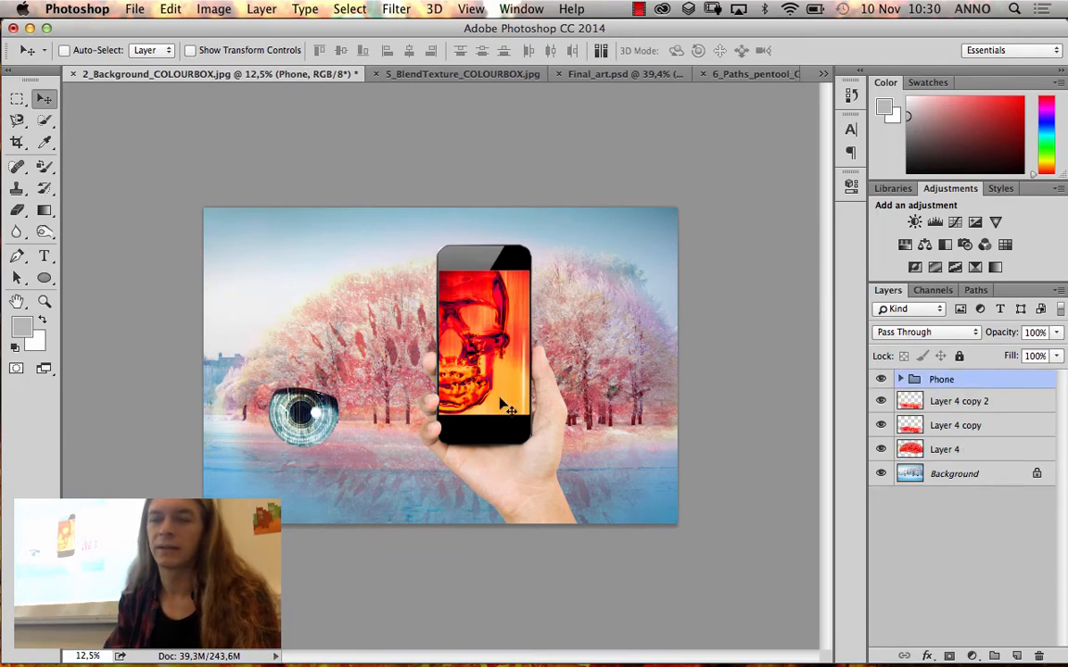
pyautogui.moveTo(293, 406); pyautogui.dragTo(357, 393)
pyautogui.press('super+z')
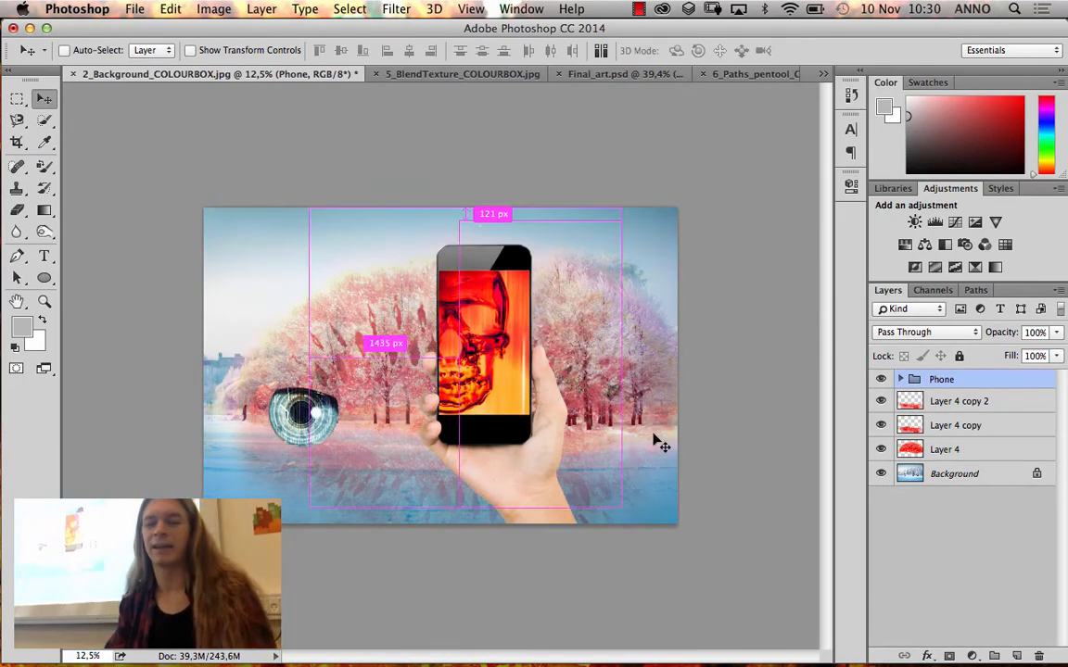
pyautogui.click(899, 379)
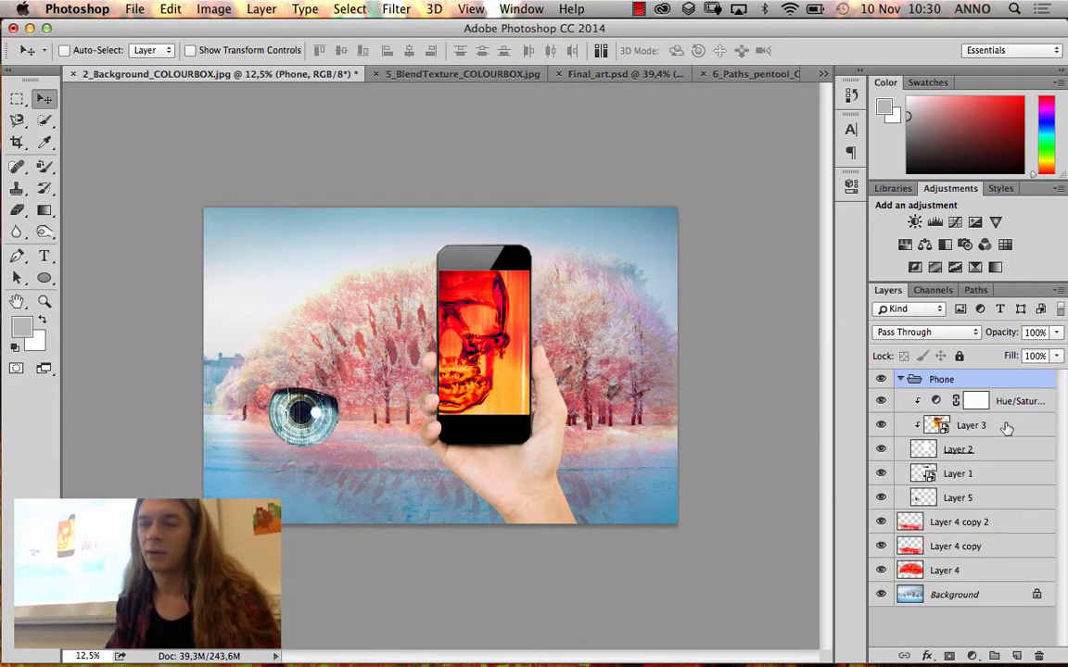
pyautogui.moveTo(971, 498); pyautogui.dragTo(973, 370)
pyautogui.click(901, 404)
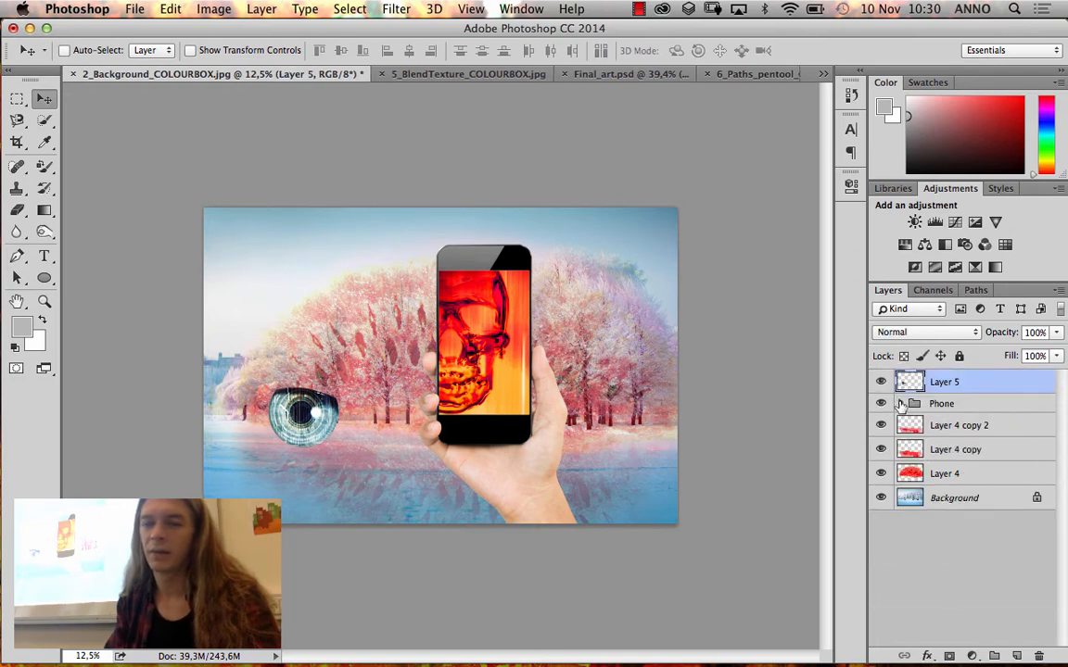
pyautogui.moveTo(293, 428); pyautogui.dragTo(513, 513)
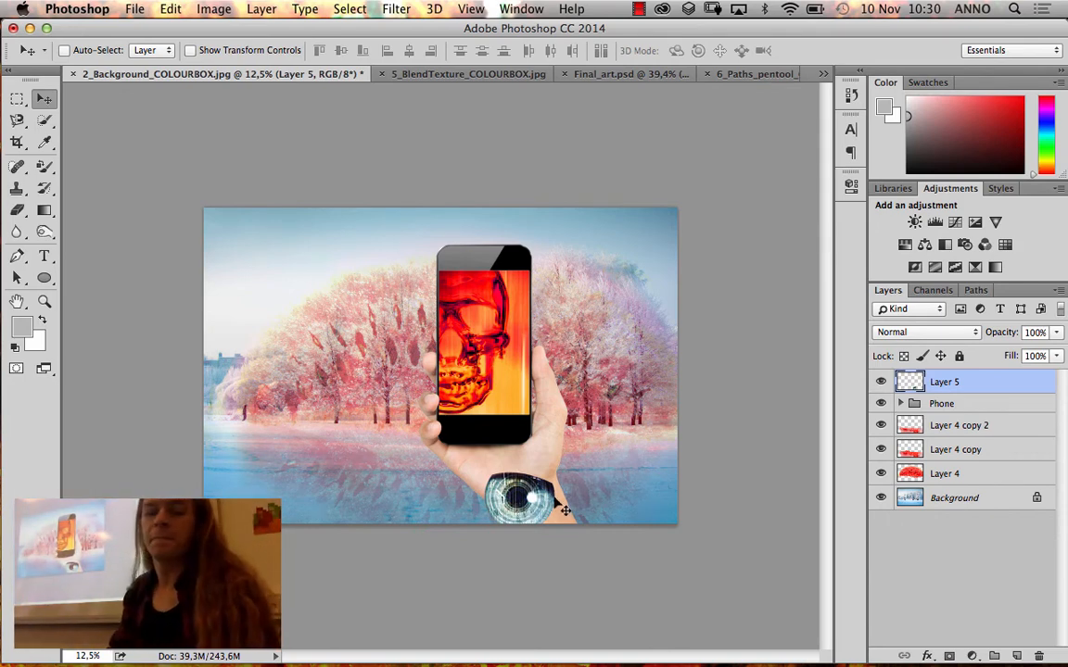
pyautogui.moveTo(524, 500); pyautogui.dragTo(390, 463)
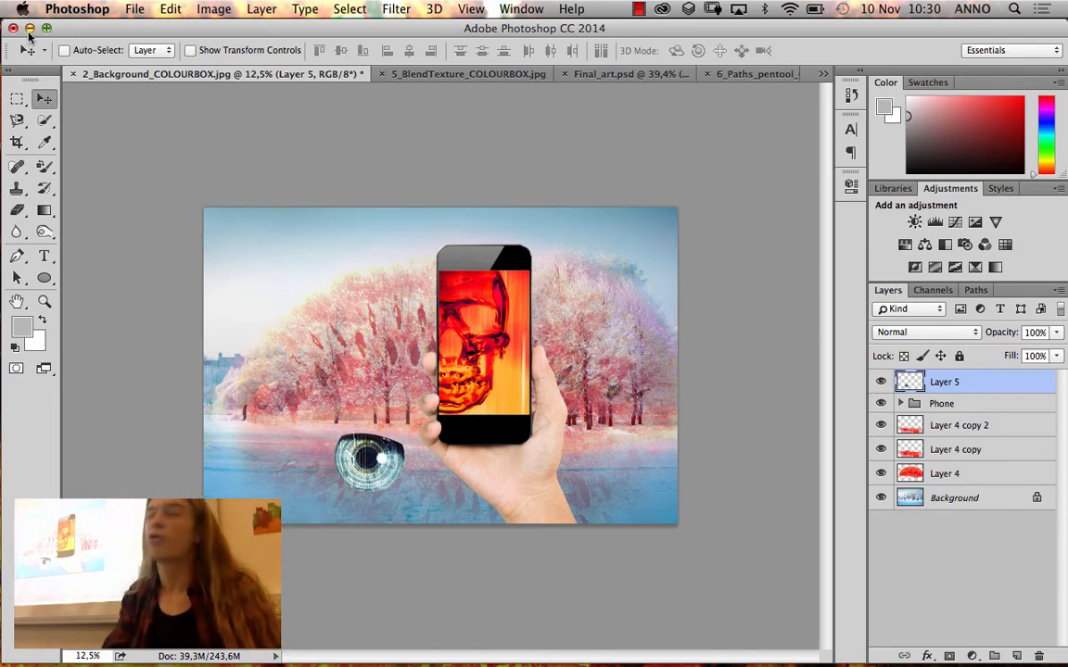
# Switch to Finder to review the Extras and Ready folders of Photoshop_blok6, preview eye_extracted_COLOURBOX.psd, and return to Photoshop
pyautogui.click(29, 28)
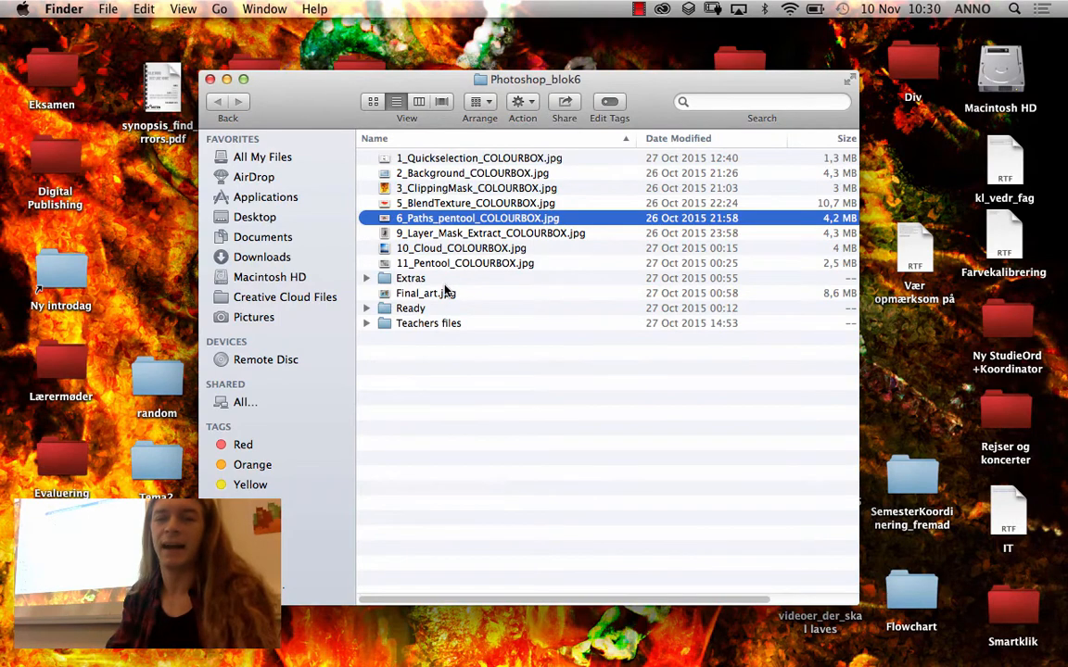
pyautogui.doubleClick(423, 281)
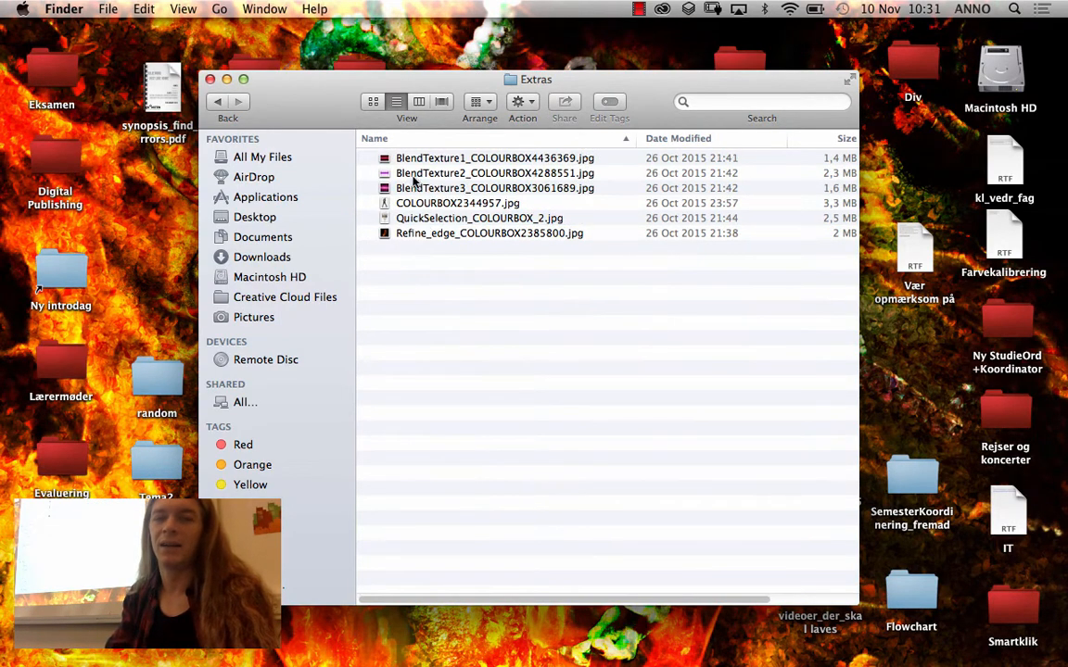
pyautogui.click(220, 105)
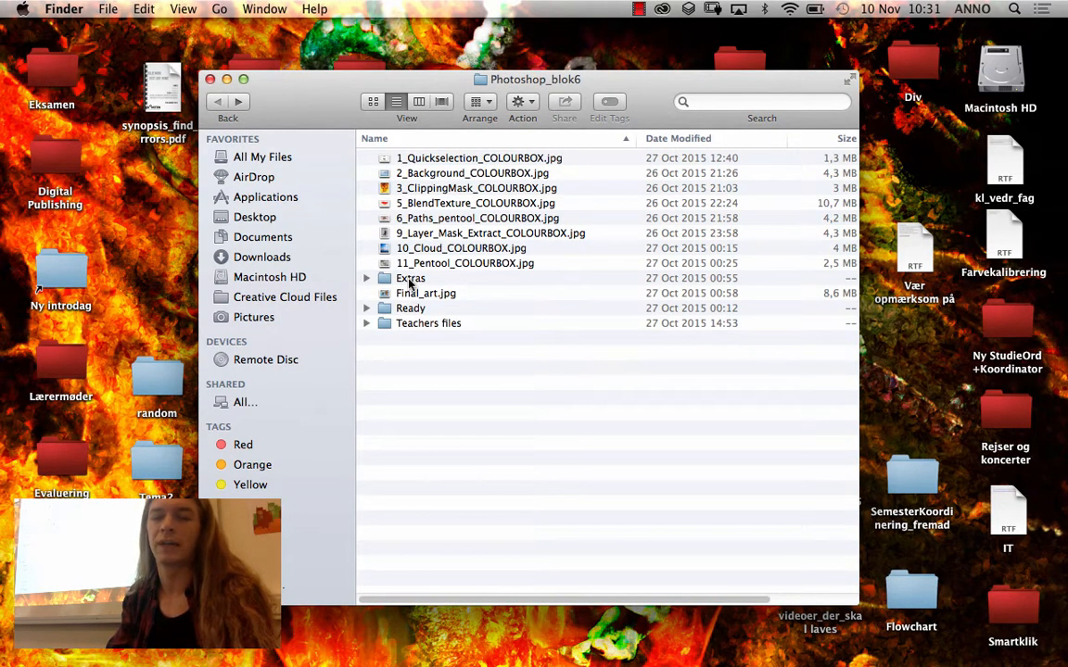
pyautogui.doubleClick(408, 280)
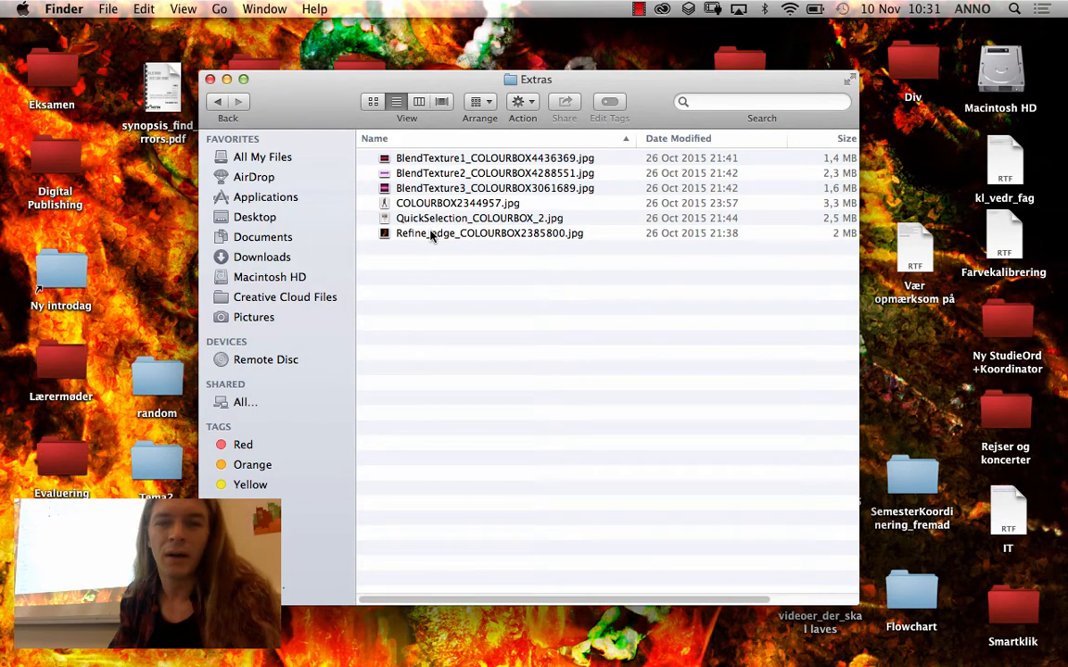
pyautogui.click(220, 104)
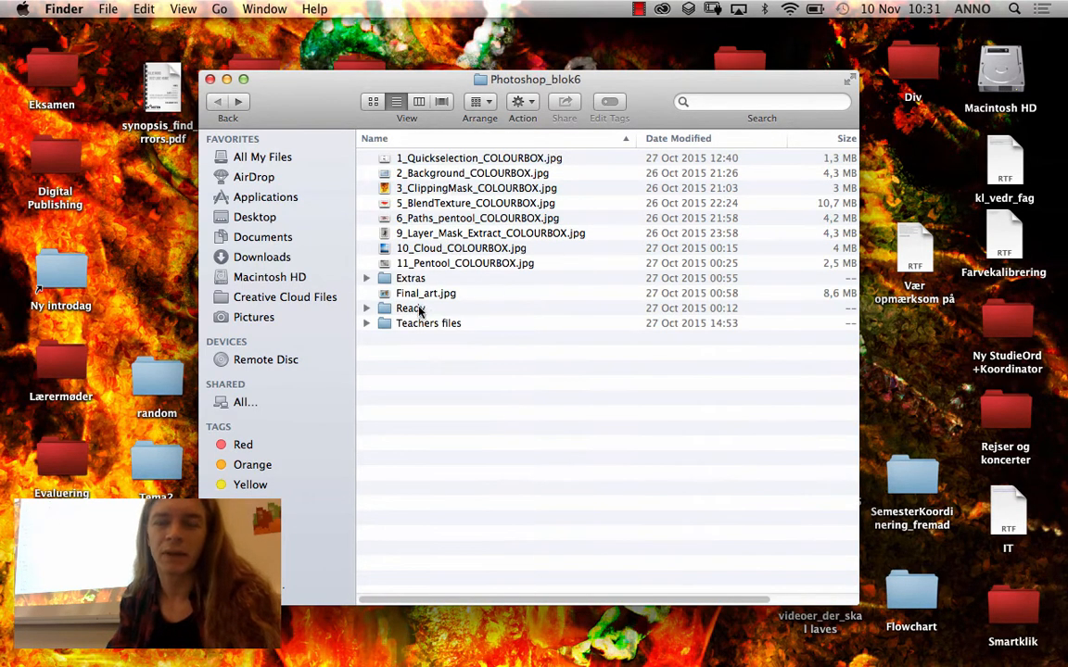
pyautogui.doubleClick(412, 309)
pyautogui.click(450, 189)
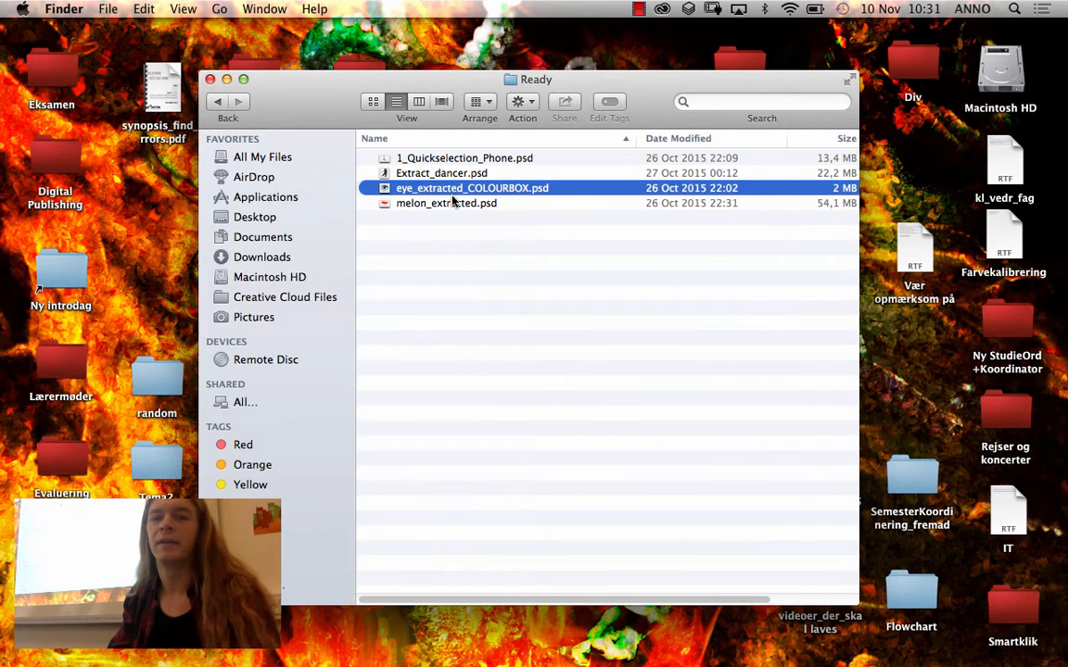
pyautogui.press('space')
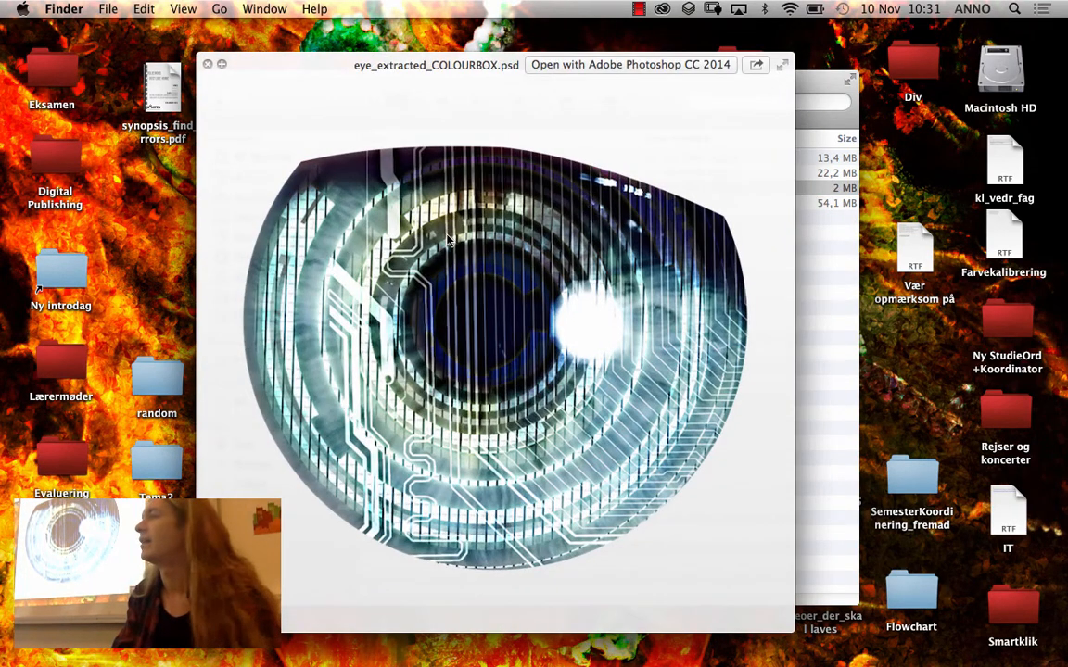
pyautogui.click(208, 65)
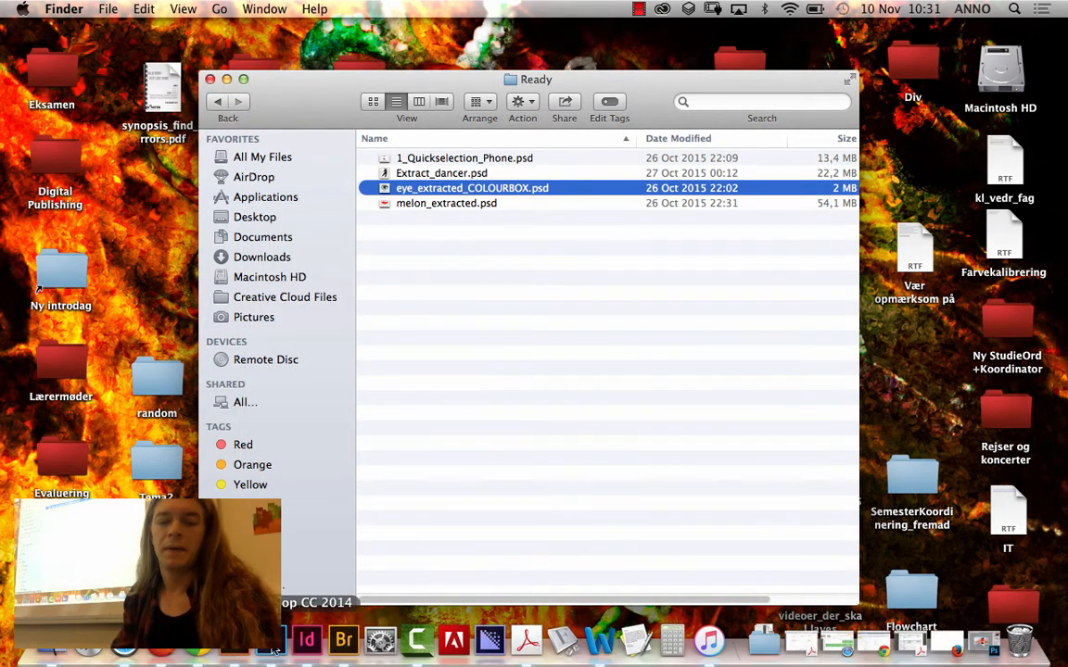
pyautogui.click(269, 642)
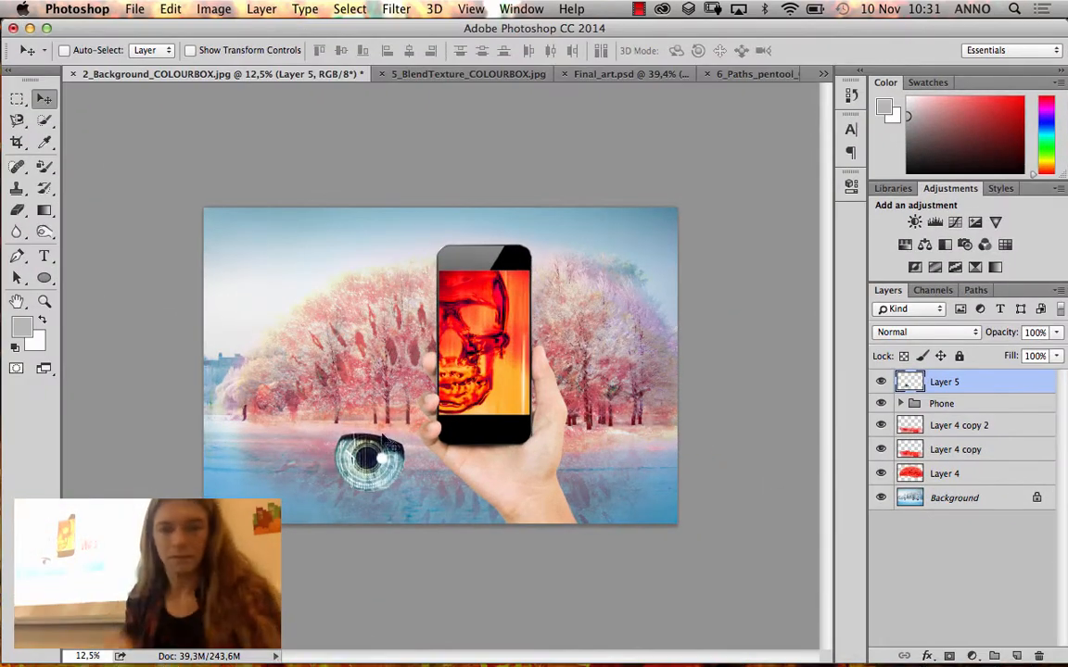
# Move the iris to the lakeshore in front of the trees and make two overlapping copies stepping diagonally down toward the hand
pyautogui.moveTo(364, 447); pyautogui.dragTo(298, 451)
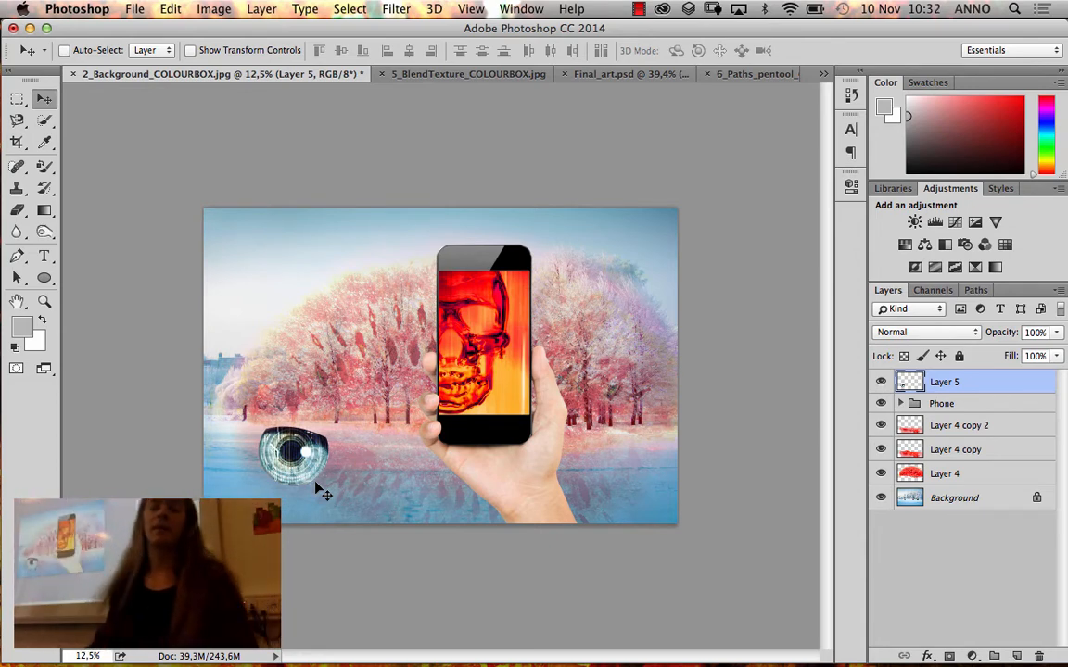
pyautogui.moveTo(353, 467); pyautogui.dragTo(339, 434)
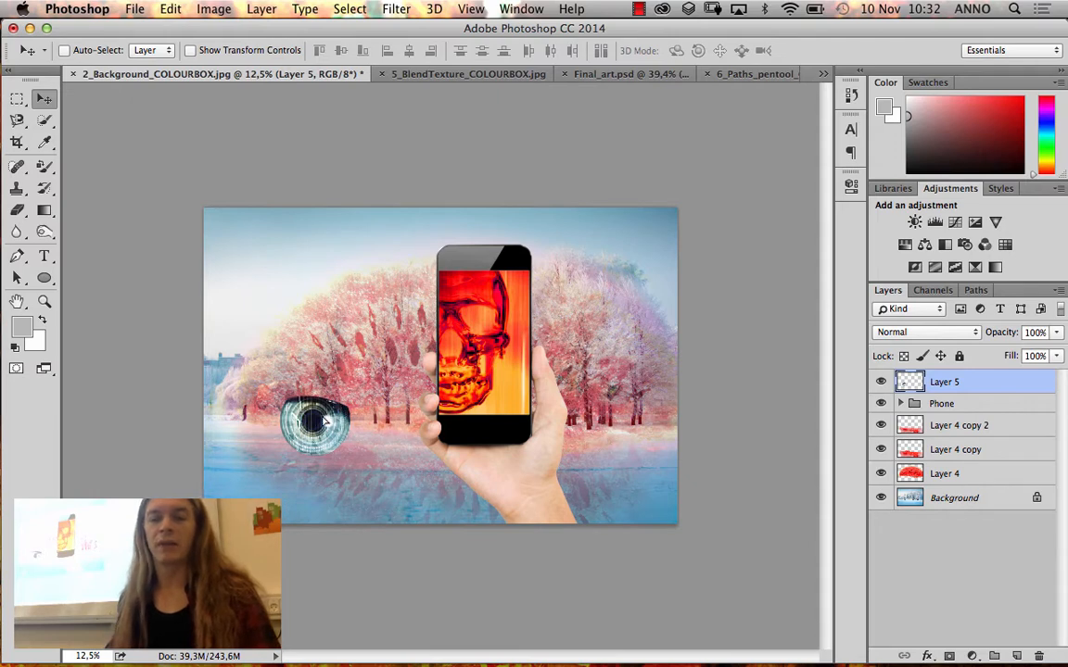
pyautogui.moveTo(325, 422); pyautogui.dragTo(378, 468)
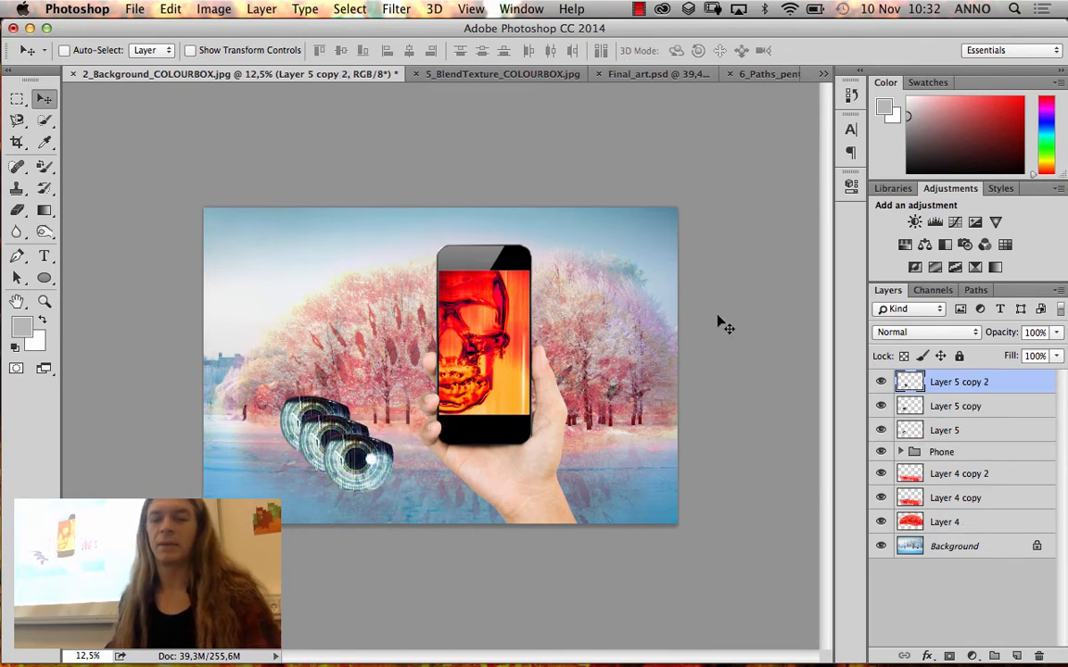
# Move the Layer 5 copy 2 iris up to the far end of the shoreline, beyond the other two irises
pyautogui.click(954, 406)
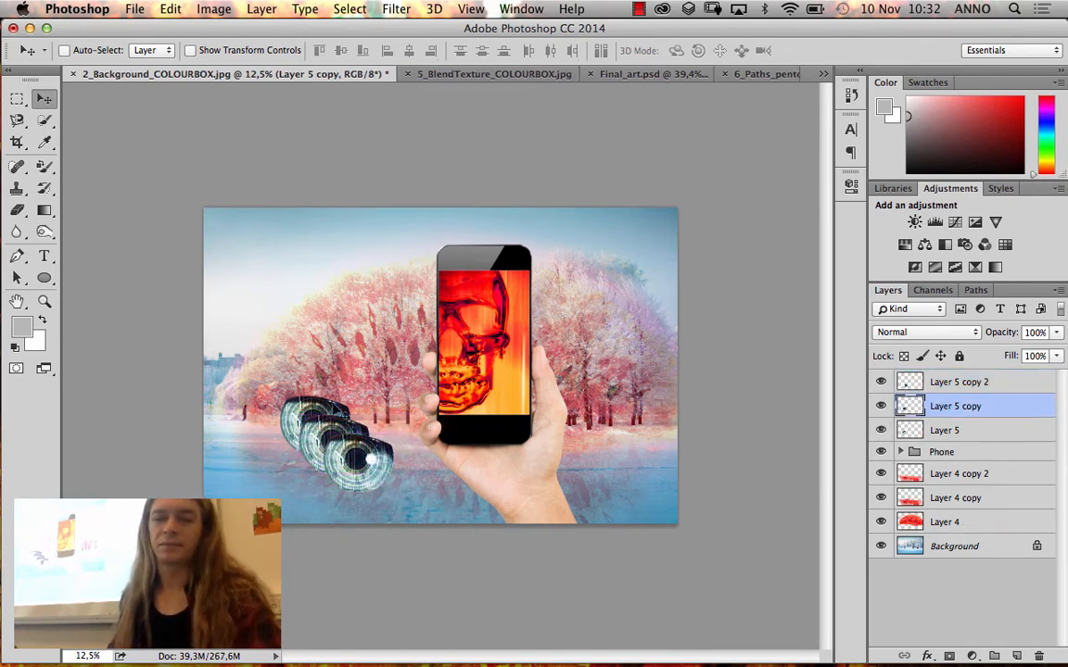
pyautogui.click(917, 382)
pyautogui.moveTo(335, 412); pyautogui.dragTo(290, 380)
# Move the Layer 5 copy iris diagonally up beneath the uppermost iris and nudge it into an overlapping position
pyautogui.click(955, 406)
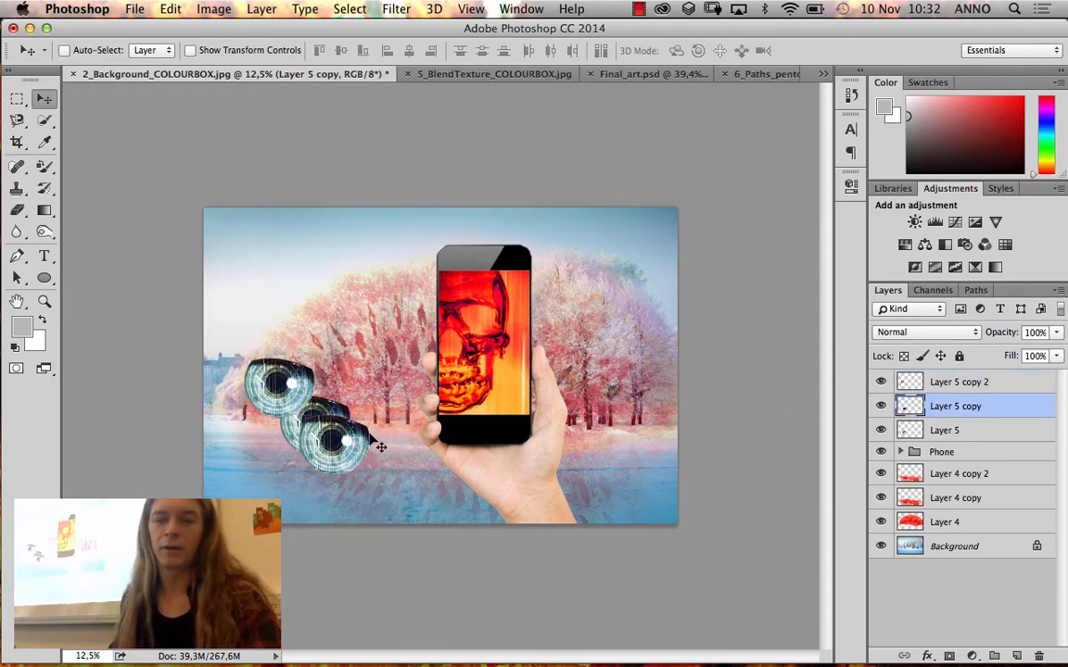
pyautogui.moveTo(380, 447); pyautogui.dragTo(300, 409)
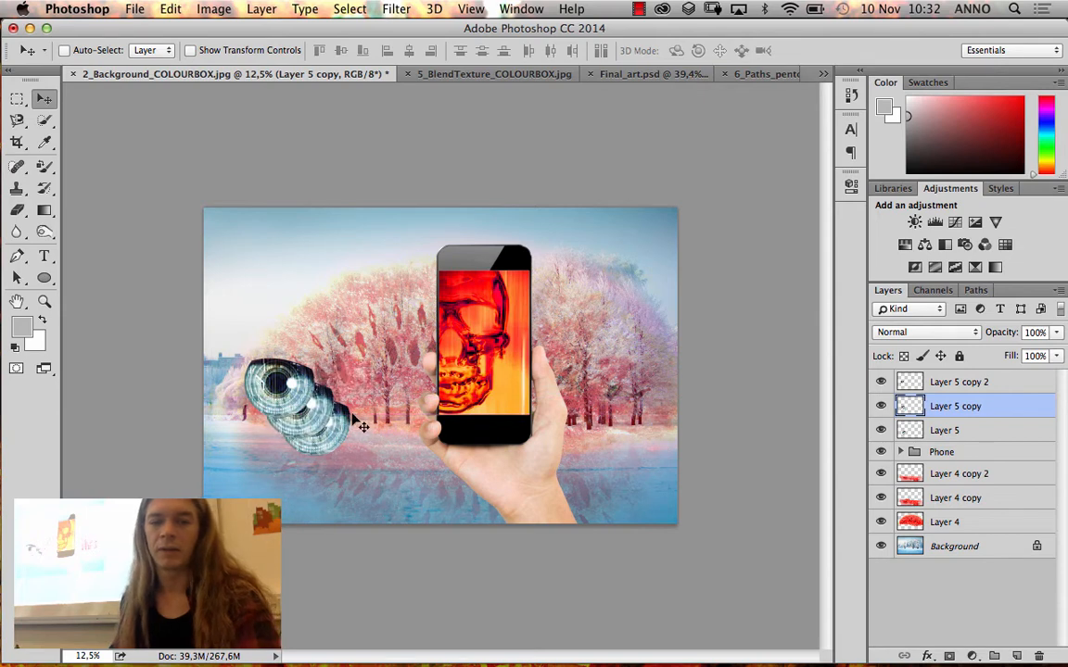
pyautogui.press('Down')
pyautogui.press('Down')
pyautogui.press('Down')
pyautogui.press('Down')
pyautogui.press('Down')
pyautogui.press('Down')
pyautogui.press('Down')
pyautogui.press('Down')
pyautogui.press('Down')
pyautogui.press('Down')
pyautogui.press('Right')
pyautogui.press('Right')
pyautogui.press('Right')
pyautogui.press('Right')
pyautogui.press('Right')
pyautogui.press('Right')
pyautogui.press('Right')
pyautogui.press('Right')
pyautogui.press('Right')
pyautogui.press('Right')
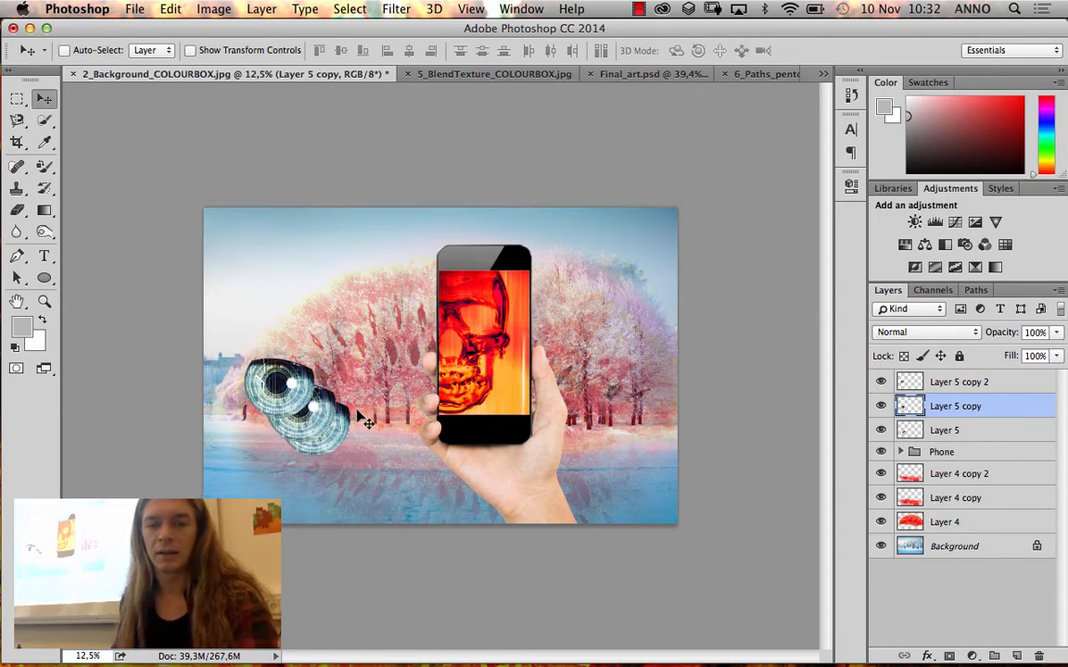
# Place the Layer 5 iris at the lower end of the overlapping diagonal row and select all three iris layers
pyautogui.click(1002, 387)
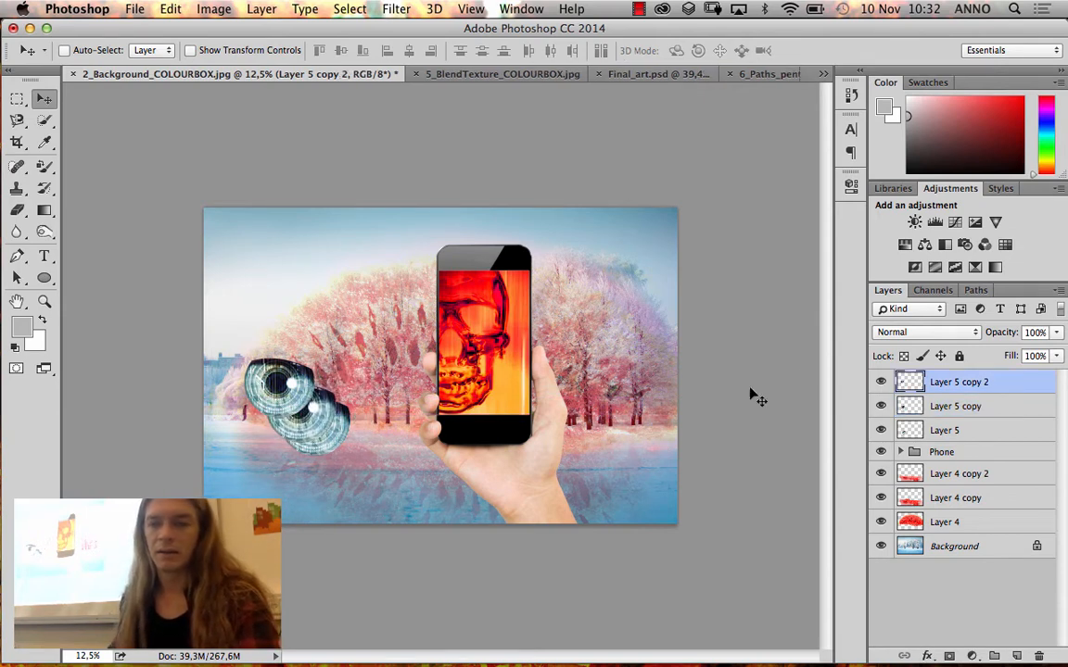
pyautogui.moveTo(273, 378); pyautogui.dragTo(355, 457)
pyautogui.hotkey('shift', 'Down')
pyautogui.hotkey('shift', 'Left')
pyautogui.click(939, 431)
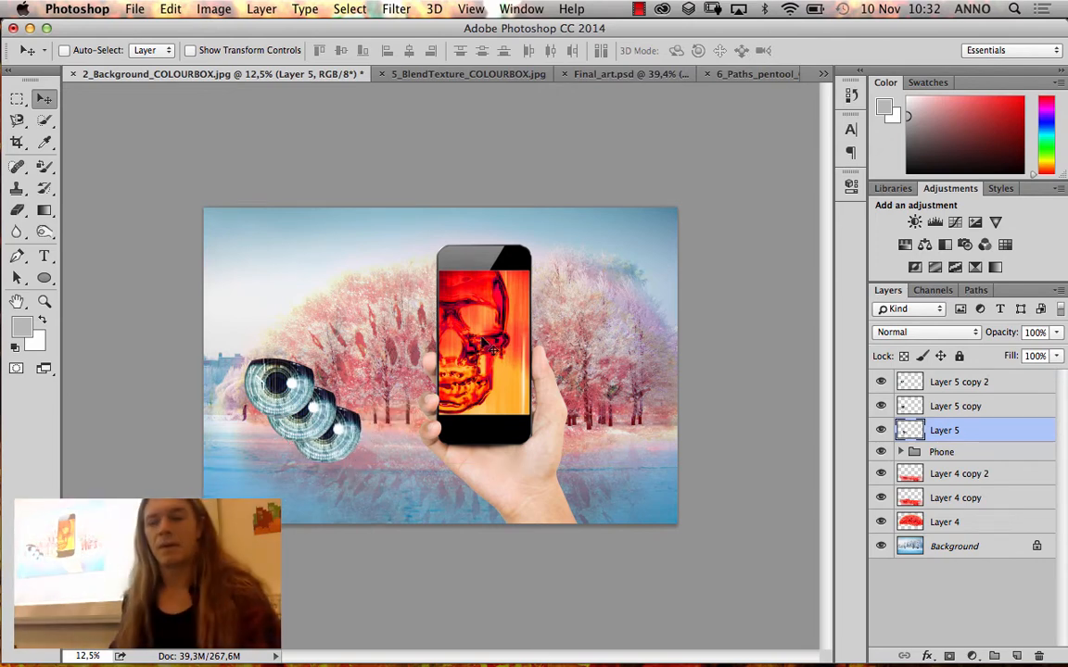
pyautogui.keyDown('shift'); pyautogui.click(966, 386); pyautogui.keyUp('shift')
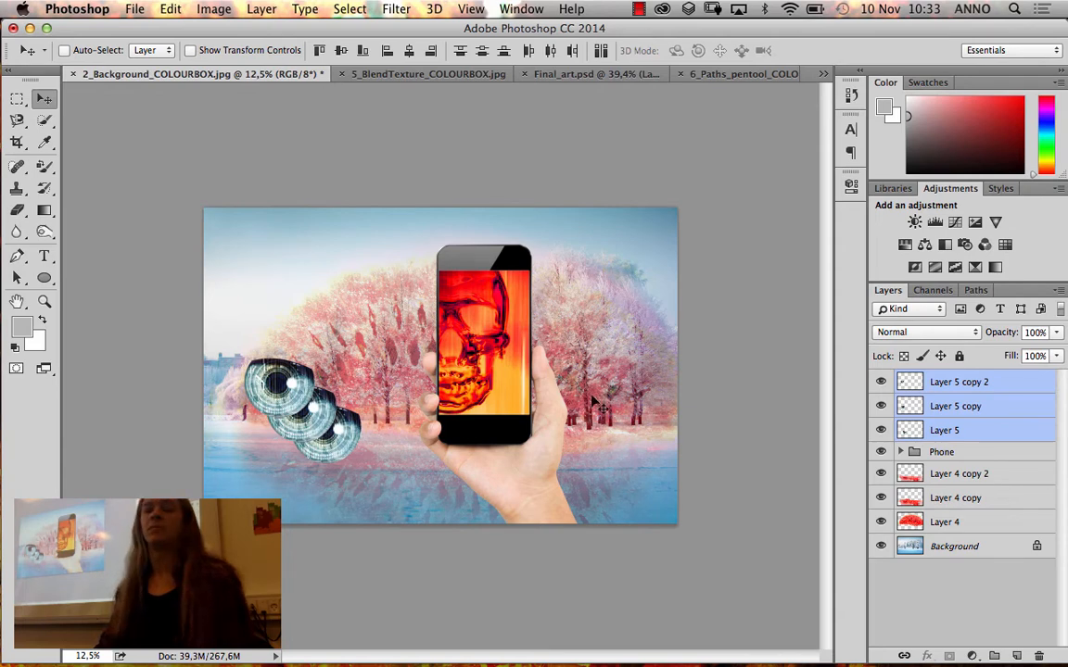
# Try merging the three selected iris layers, and undo the merge
pyautogui.rightClick(973, 385)
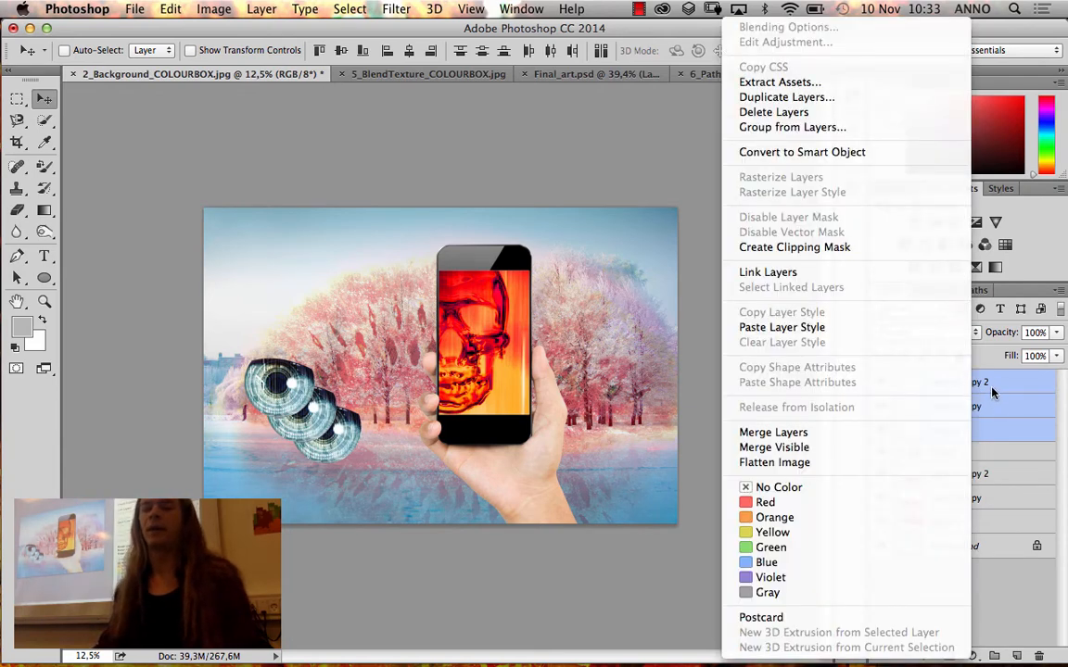
pyautogui.click(841, 439)
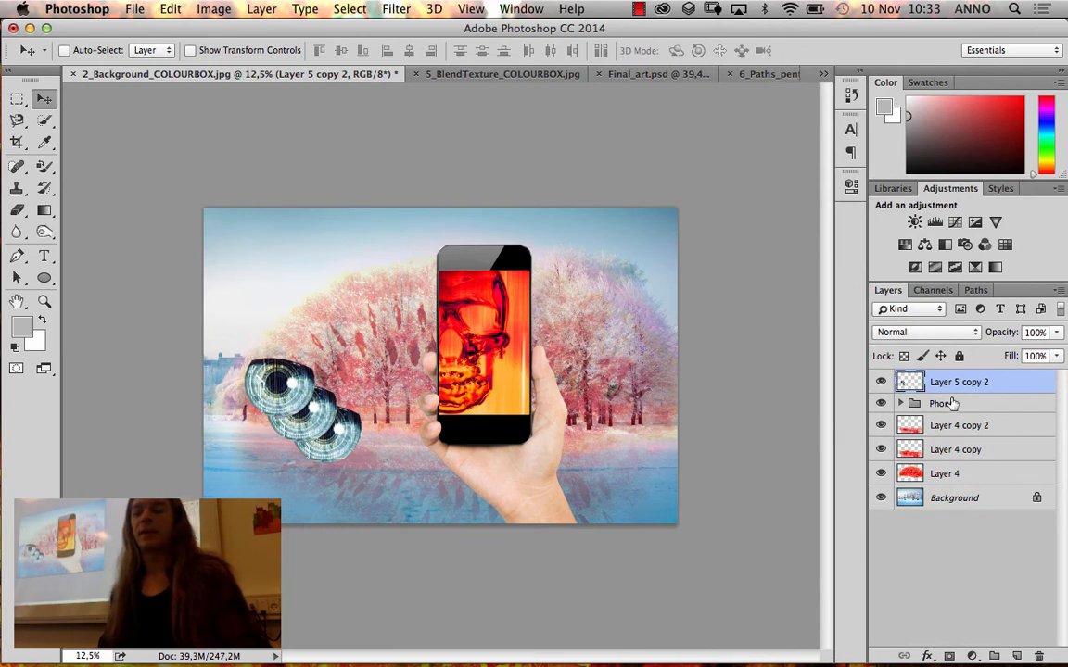
pyautogui.press('super+z')
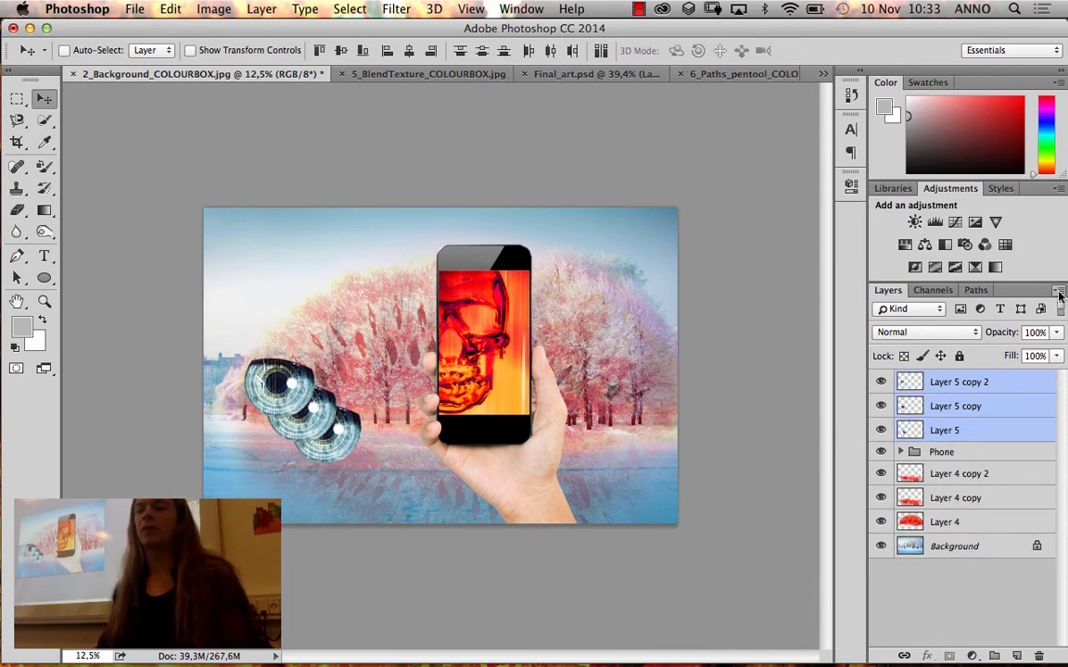
# Merge the three selected iris layers into a single layer with Merge Layers
pyautogui.click(1060, 293)
pyautogui.click(1050, 297)
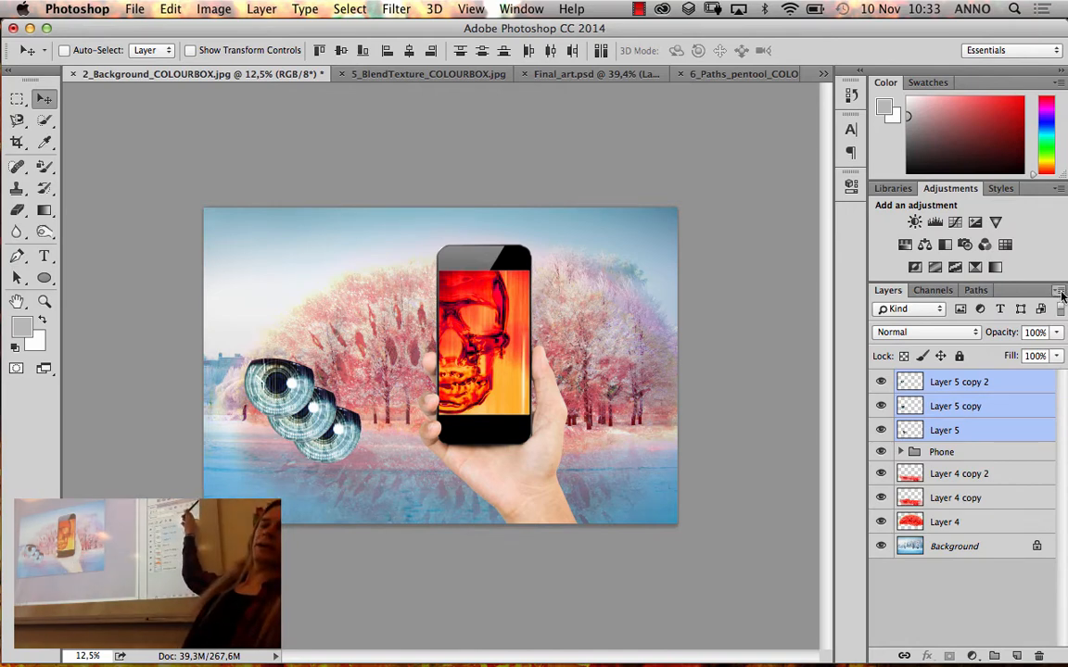
pyautogui.click(1059, 292)
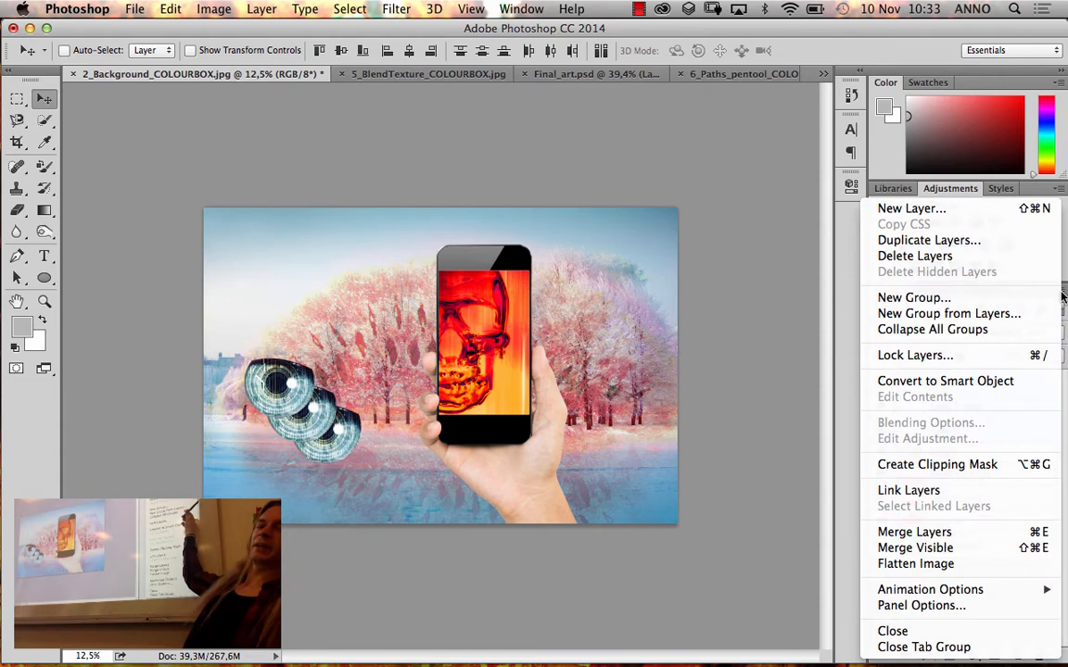
pyautogui.click(1063, 295)
pyautogui.click(1063, 295)
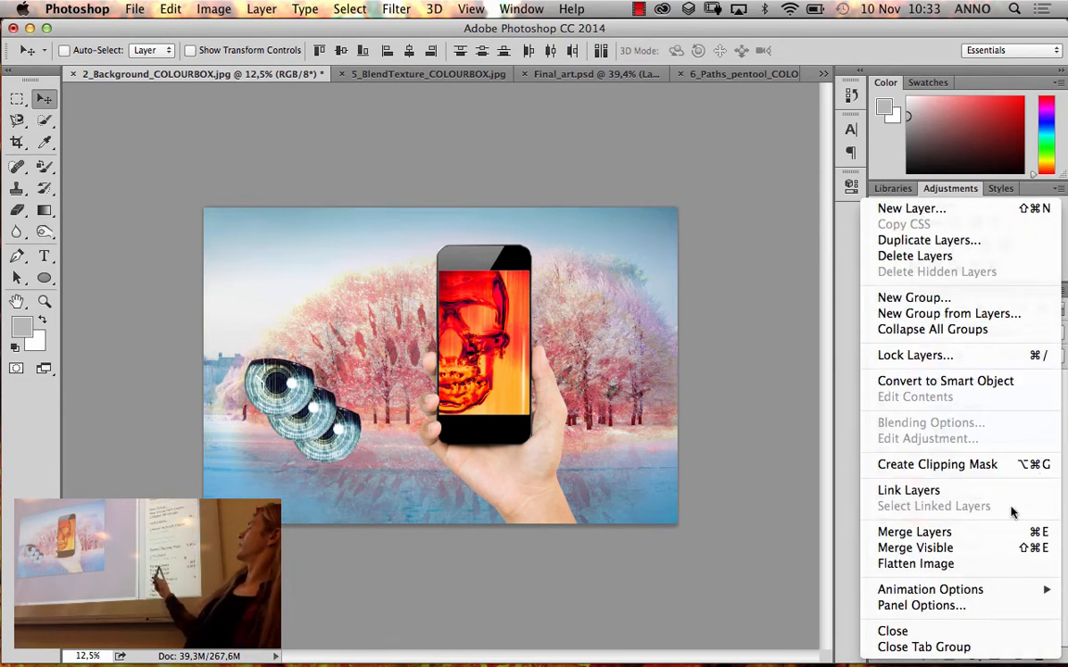
pyautogui.click(1011, 535)
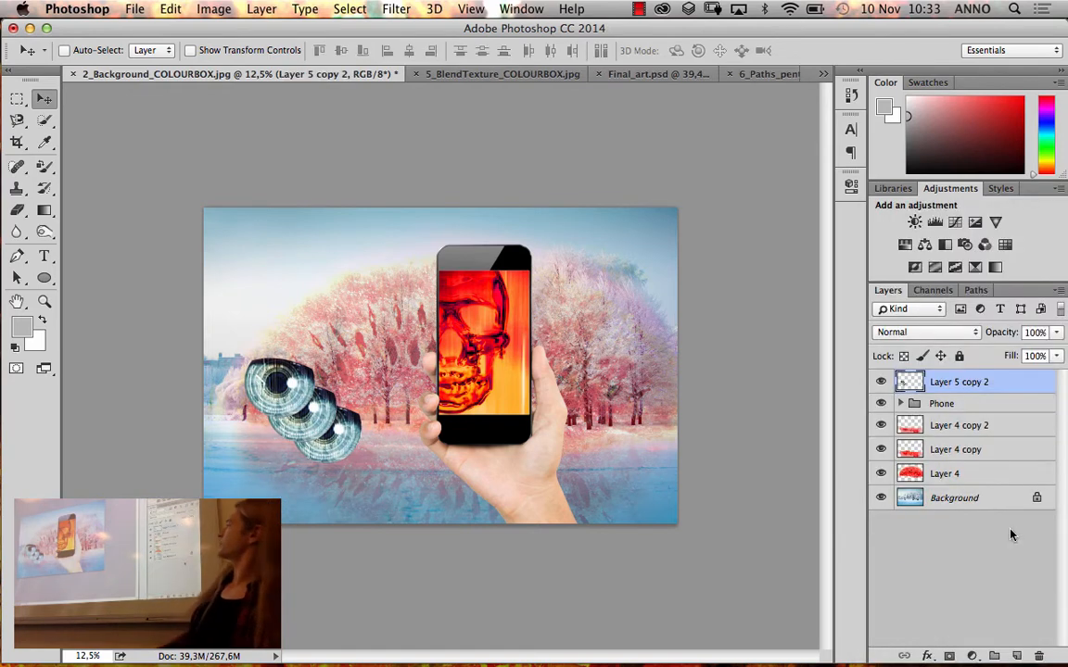
# Move the merged irises onto the wrist below the phone and place their layer inside the Phone group, directly above Layer 1
pyautogui.moveTo(341, 394); pyautogui.dragTo(548, 475)
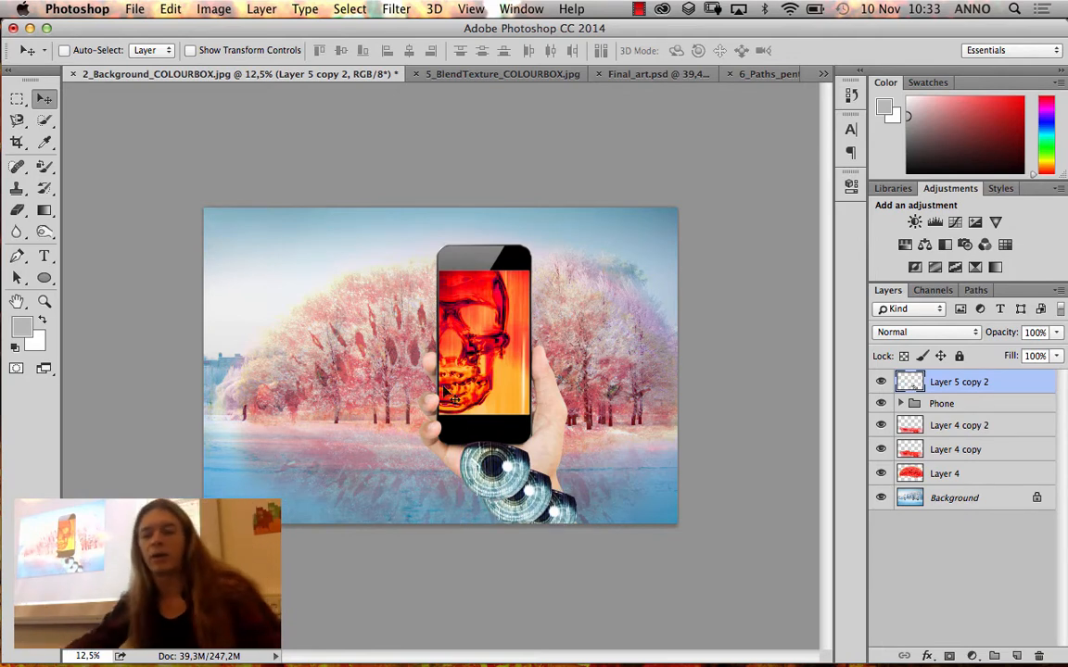
pyautogui.moveTo(534, 505); pyautogui.dragTo(575, 529)
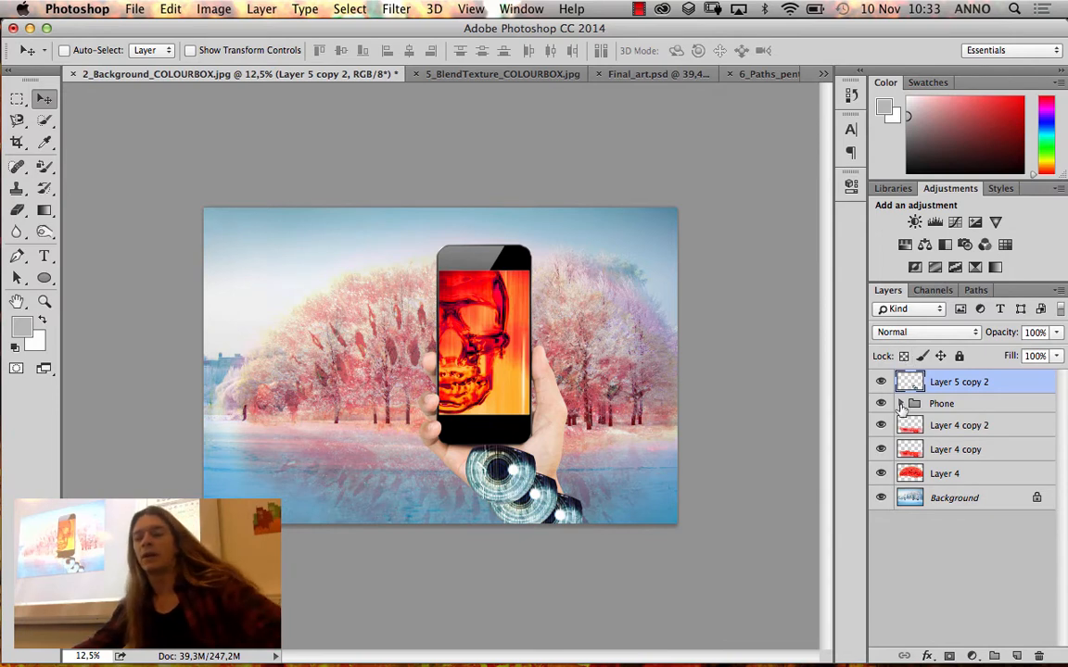
pyautogui.click(899, 404)
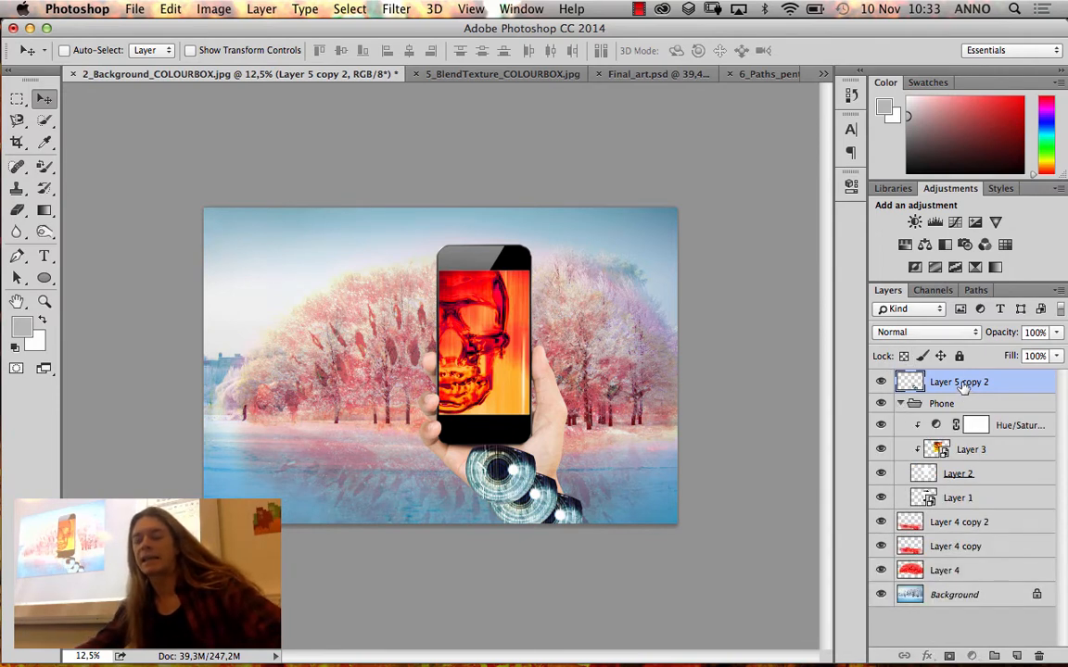
pyautogui.moveTo(962, 387); pyautogui.dragTo(944, 499)
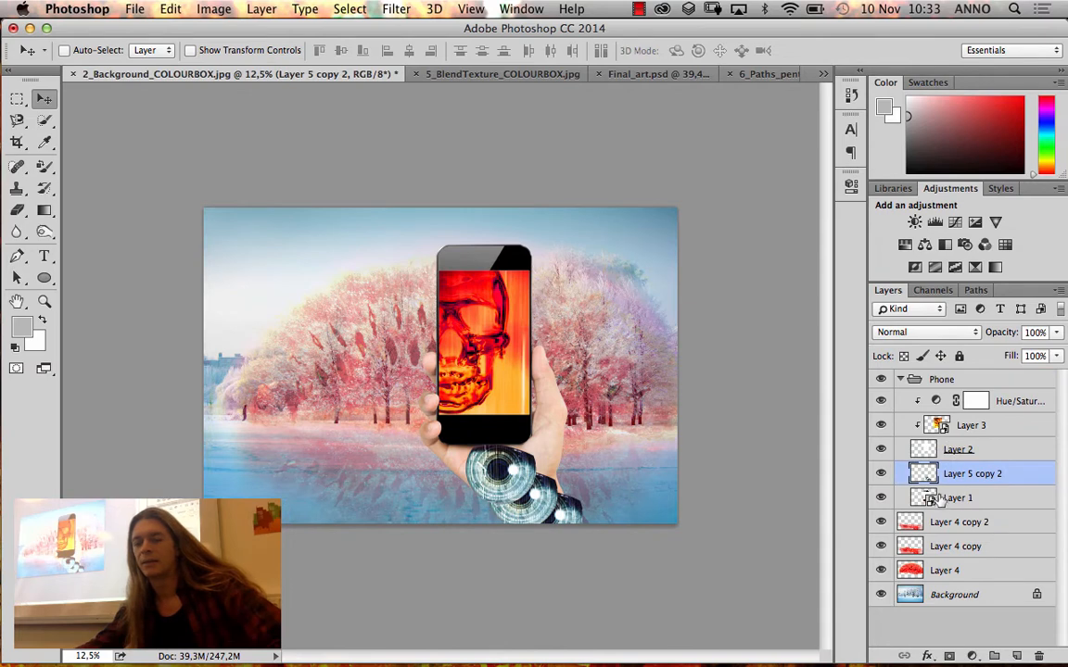
# Toggle Layer 1 to check the hand, clip the iris layer to it, and shift the irises slightly down the wrist
pyautogui.click(880, 499)
pyautogui.click(881, 498)
pyautogui.click(880, 498)
pyautogui.click(881, 499)
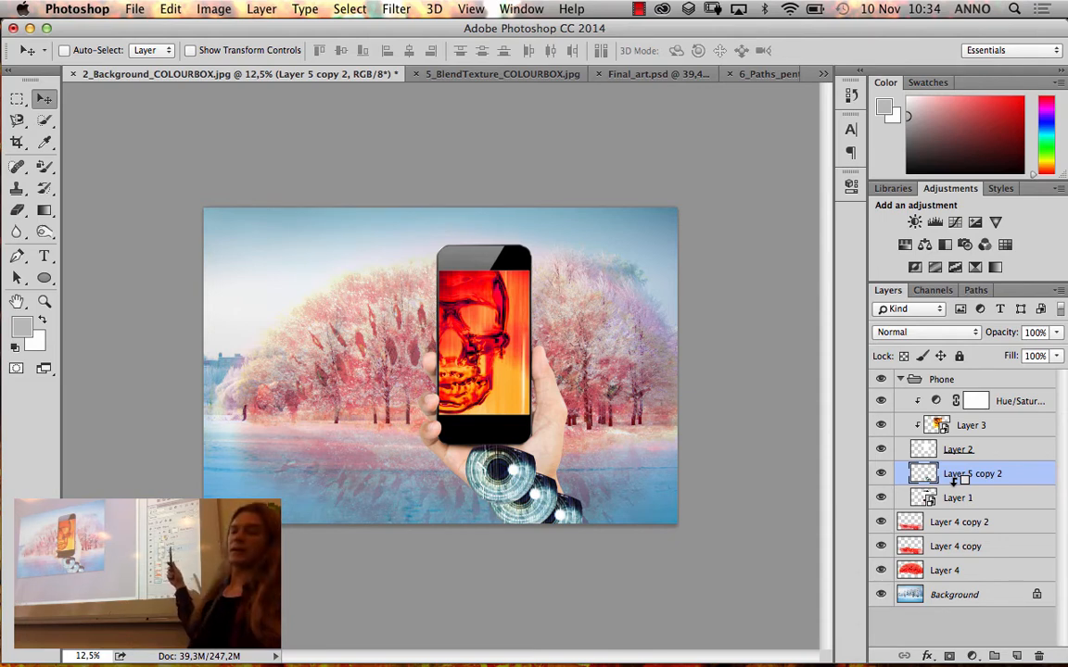
pyautogui.keyDown('alt'); pyautogui.click(955, 479); pyautogui.keyUp('alt')
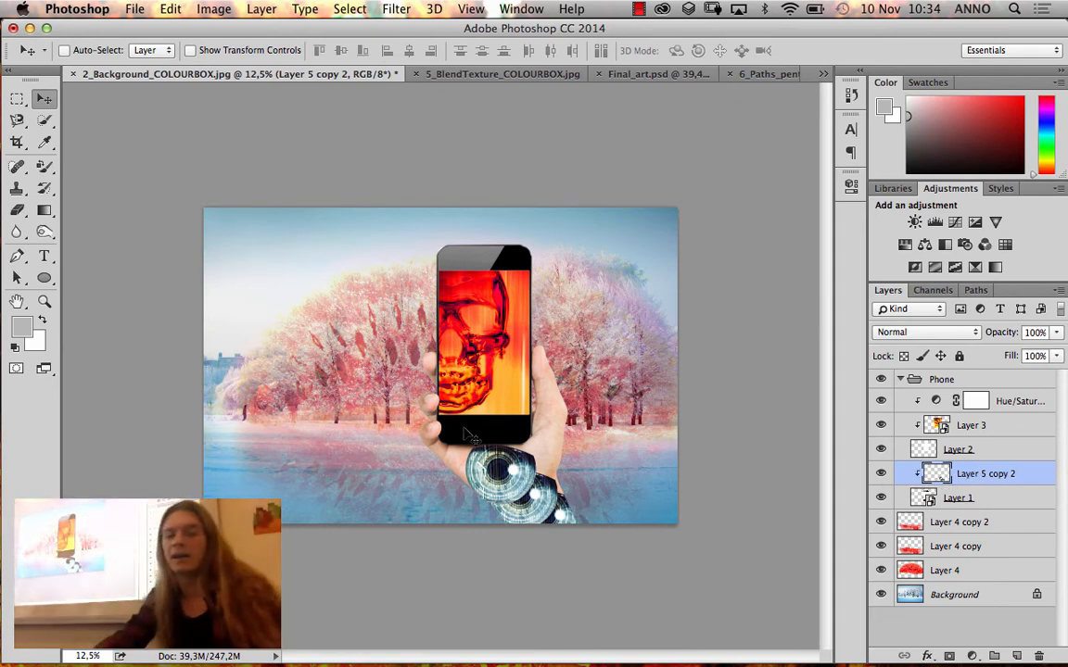
pyautogui.moveTo(532, 493)
pyautogui.mouseDown()
pyautogui.moveTo(533, 514)
pyautogui.moveTo(496, 488)
pyautogui.moveTo(528, 315)
pyautogui.moveTo(517, 243)
pyautogui.moveTo(474, 262)
pyautogui.moveTo(494, 266)
pyautogui.moveTo(500, 318)
pyautogui.moveTo(481, 443)
pyautogui.moveTo(461, 399)
pyautogui.moveTo(505, 483)
pyautogui.moveTo(522, 447)
pyautogui.moveTo(536, 503)
pyautogui.mouseUp()
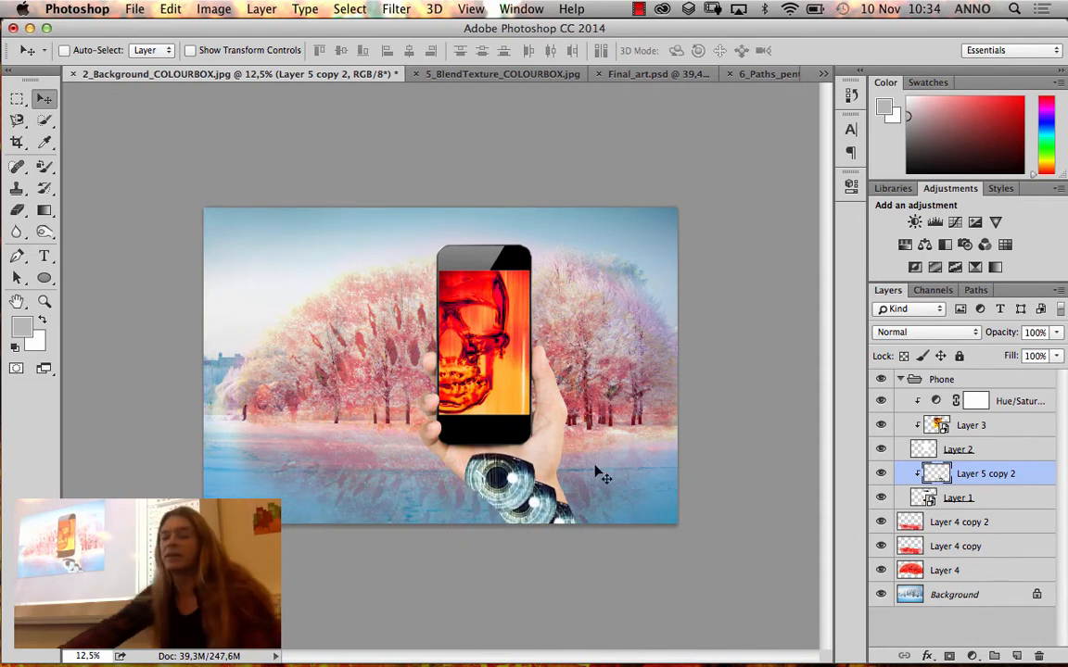
# Compare Darken, Multiply, Color Burn and Linear Burn on the iris layer, and set its blend mode to Darker Color
pyautogui.click(922, 331)
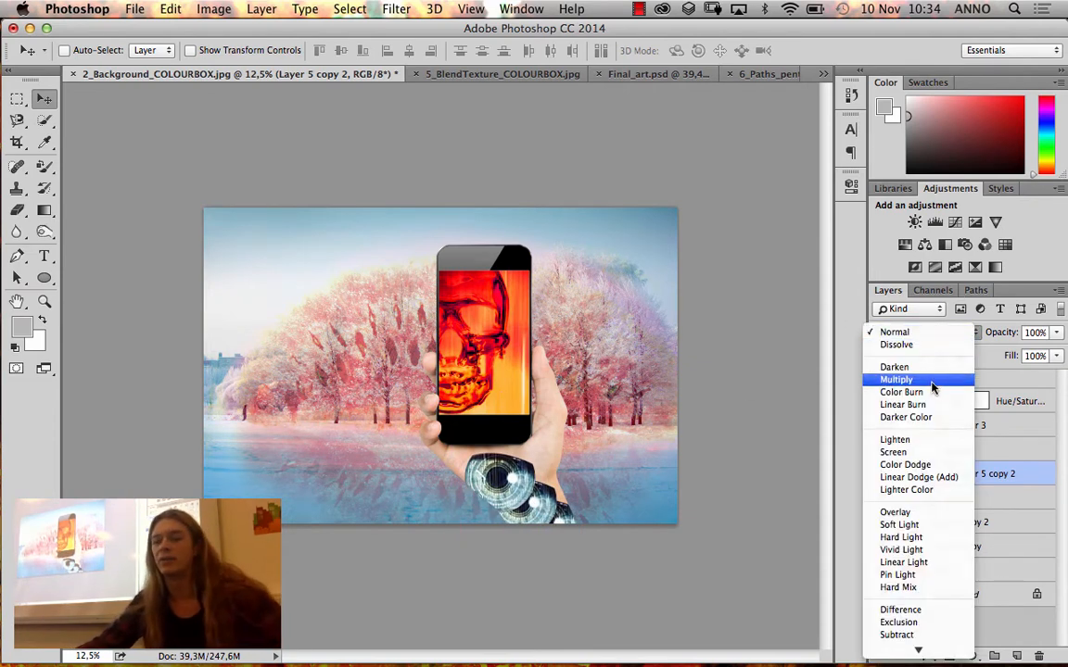
pyautogui.click(936, 371)
pyautogui.click(933, 334)
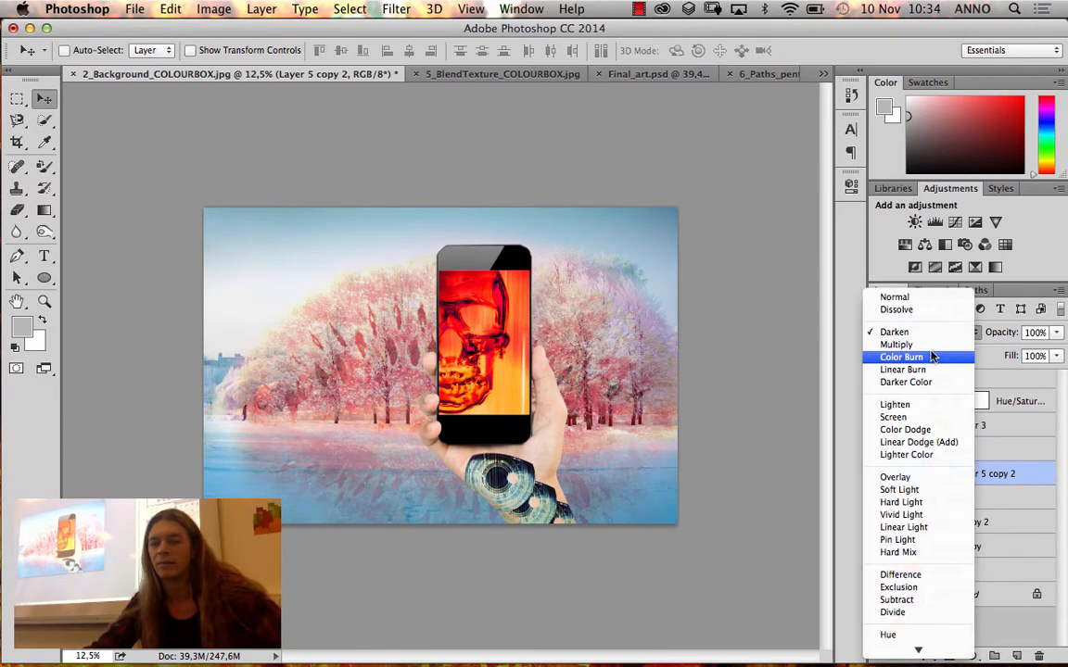
pyautogui.click(844, 343)
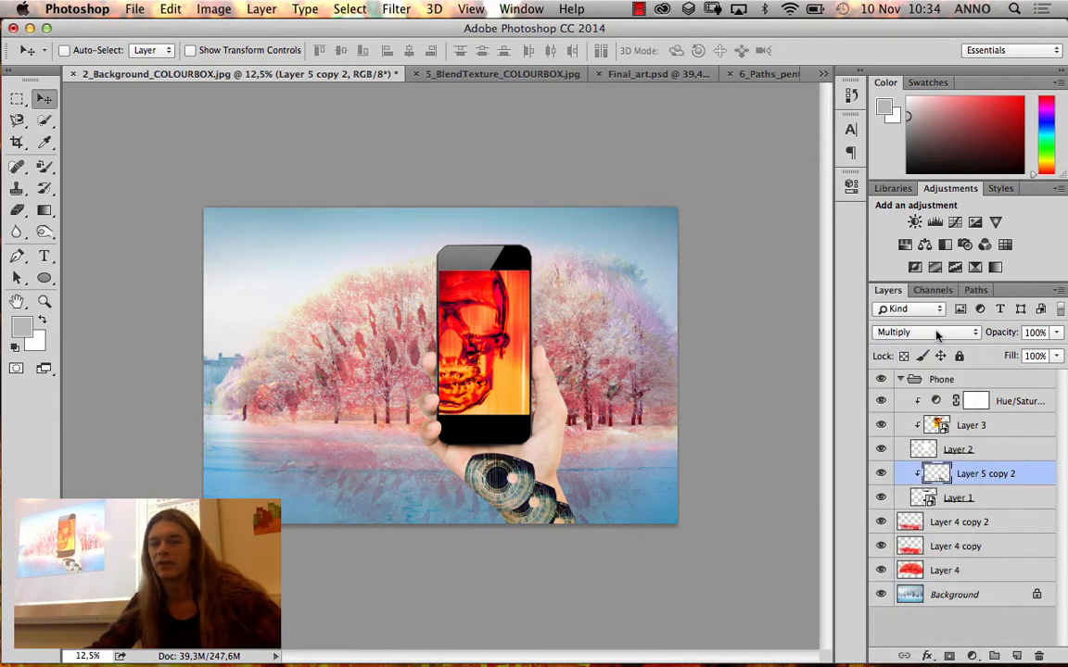
pyautogui.click(937, 334)
pyautogui.click(931, 346)
pyautogui.click(932, 332)
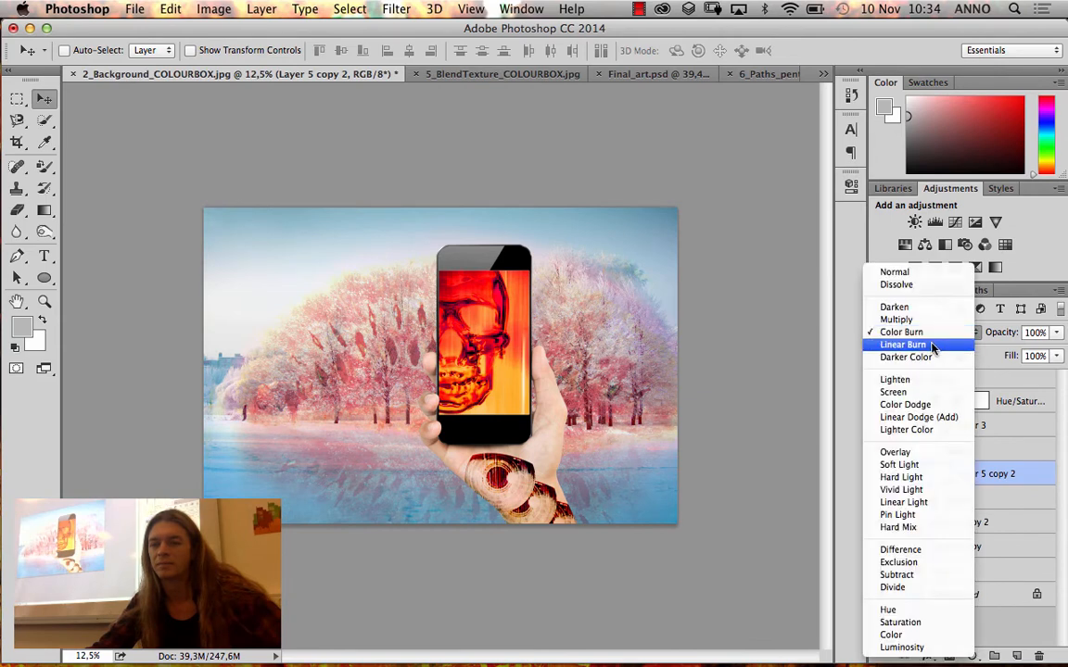
pyautogui.click(932, 345)
pyautogui.click(934, 333)
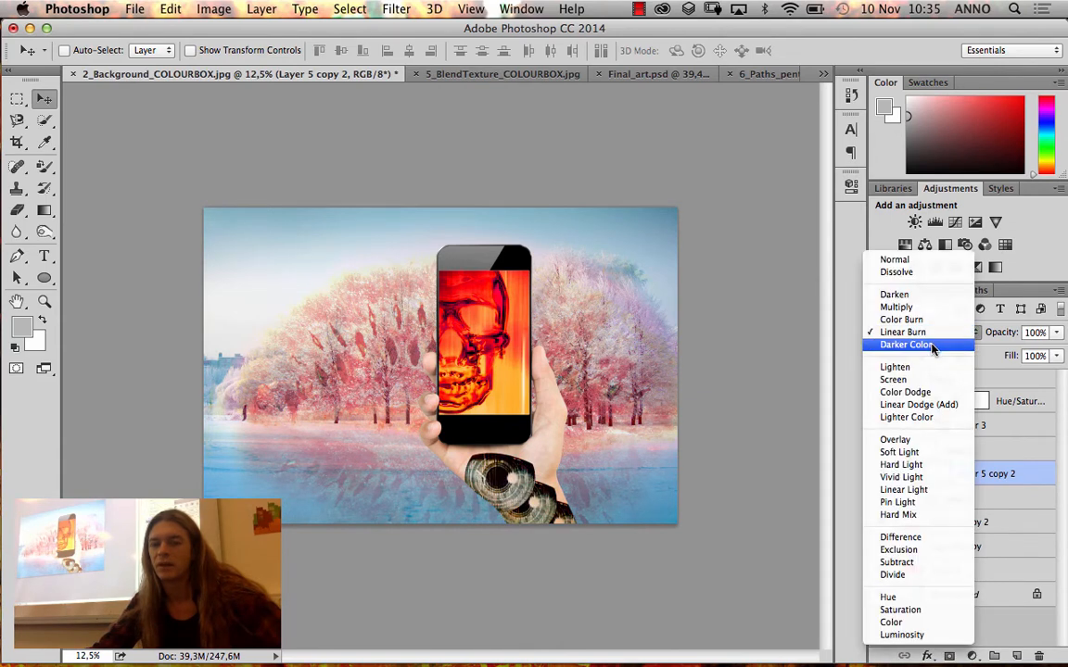
pyautogui.click(934, 346)
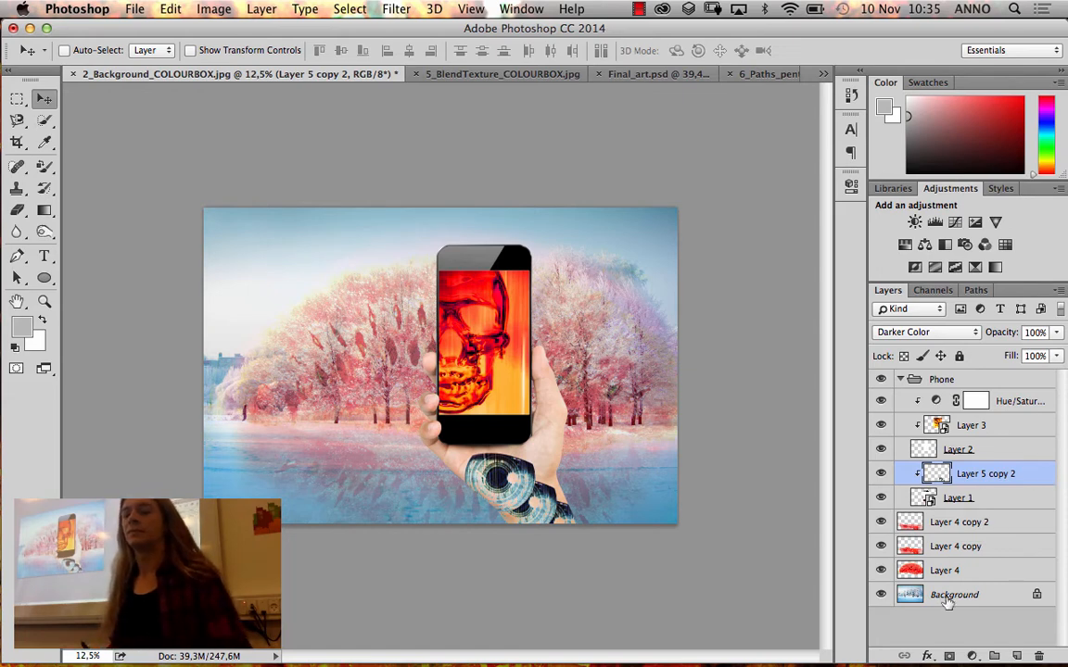
# Open the Layer Style settings of the iris layer, keep the wrist in view, and enable Drop Shadow
pyautogui.click(928, 656)
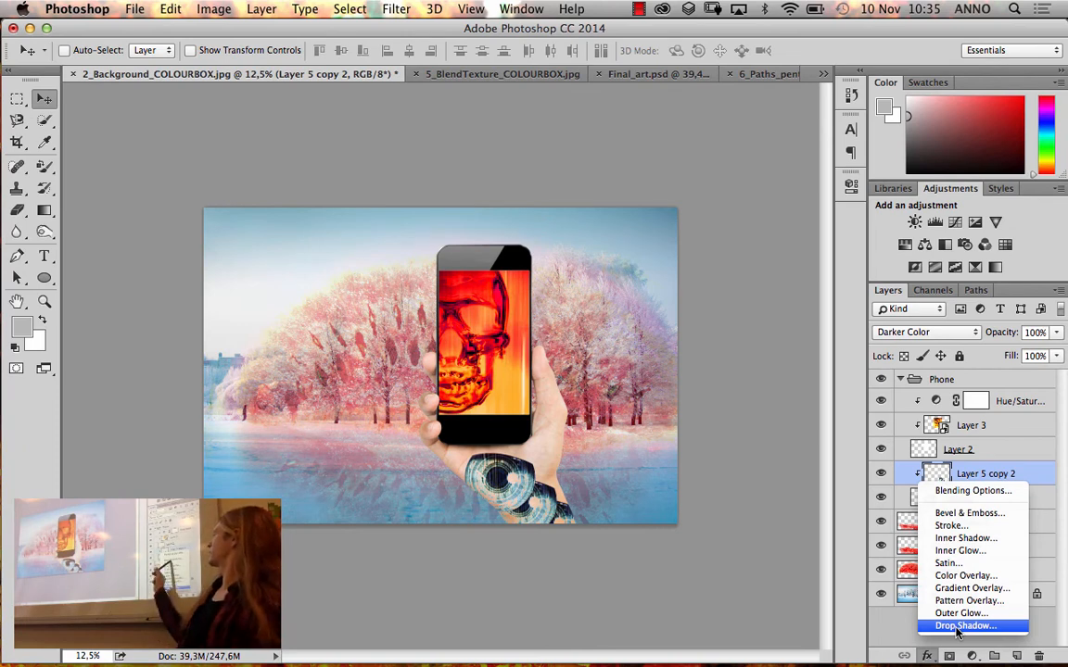
pyautogui.click(1044, 485)
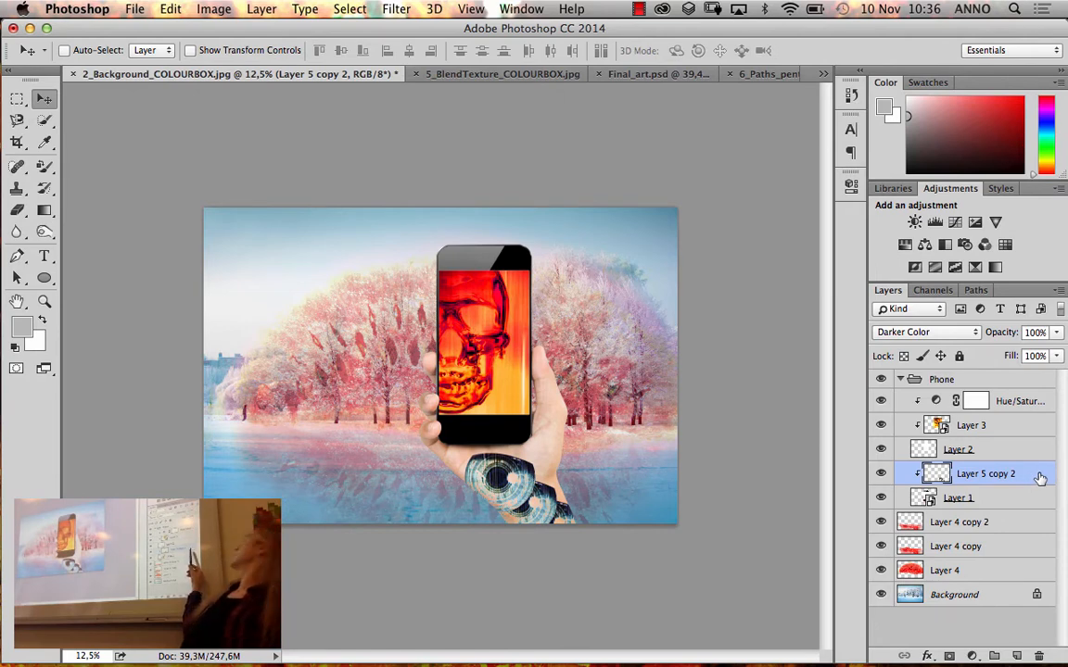
pyautogui.doubleClick(1040, 477)
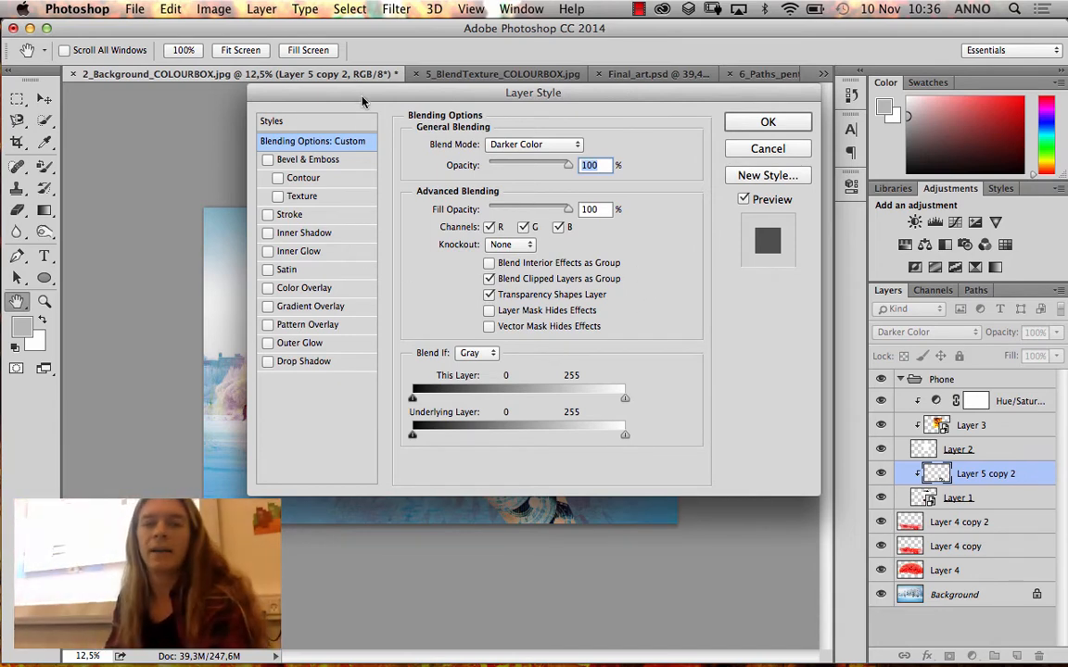
pyautogui.moveTo(367, 98); pyautogui.dragTo(808, 127)
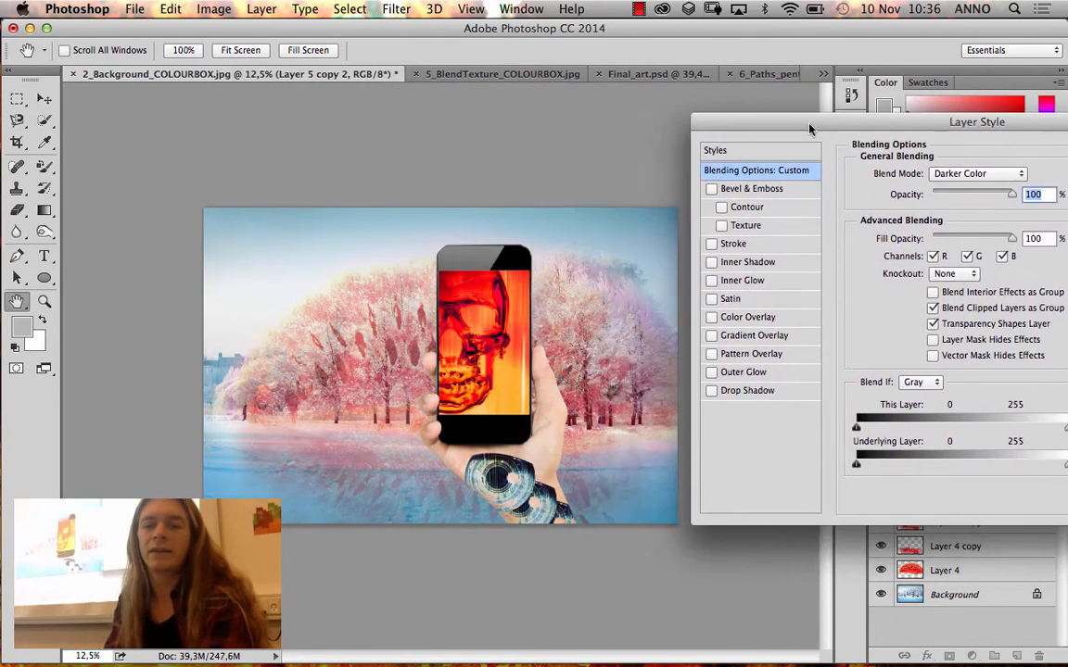
pyautogui.click(711, 393)
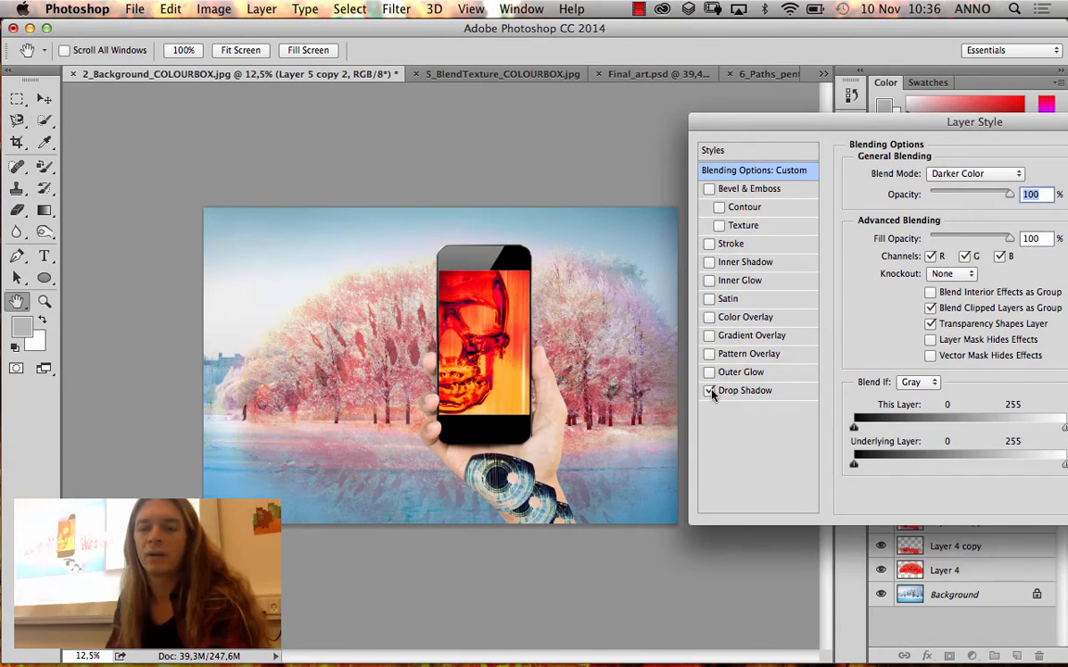
pyautogui.moveTo(754, 122); pyautogui.dragTo(686, 118)
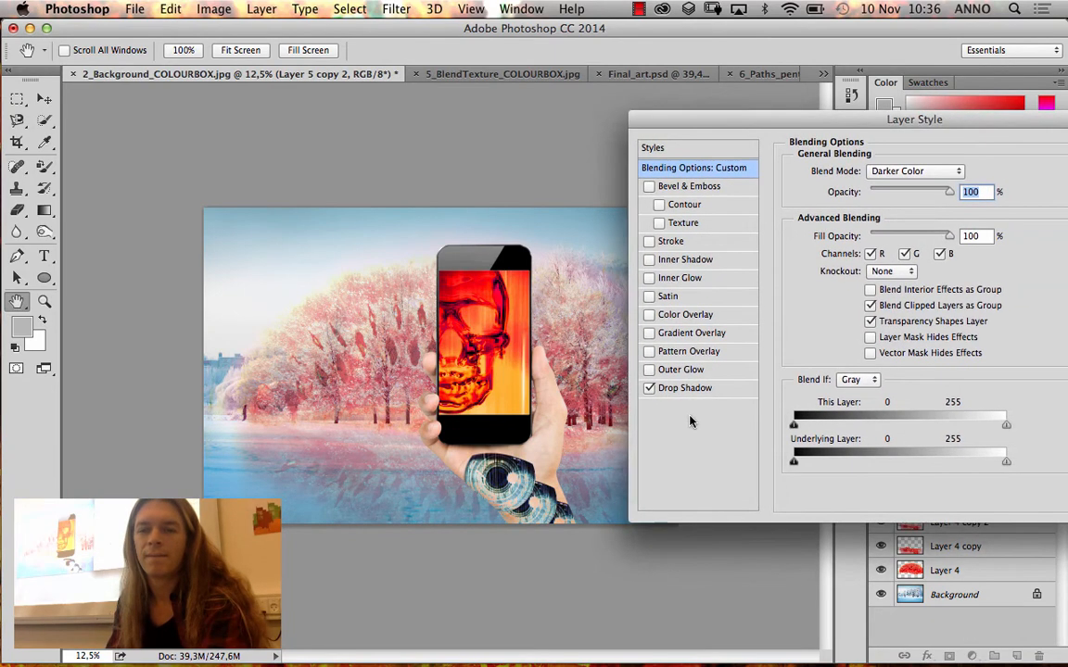
# Set the iris layer's drop shadow to 75% opacity, 13 px distance, 15% spread and 35 px size
pyautogui.click(700, 390)
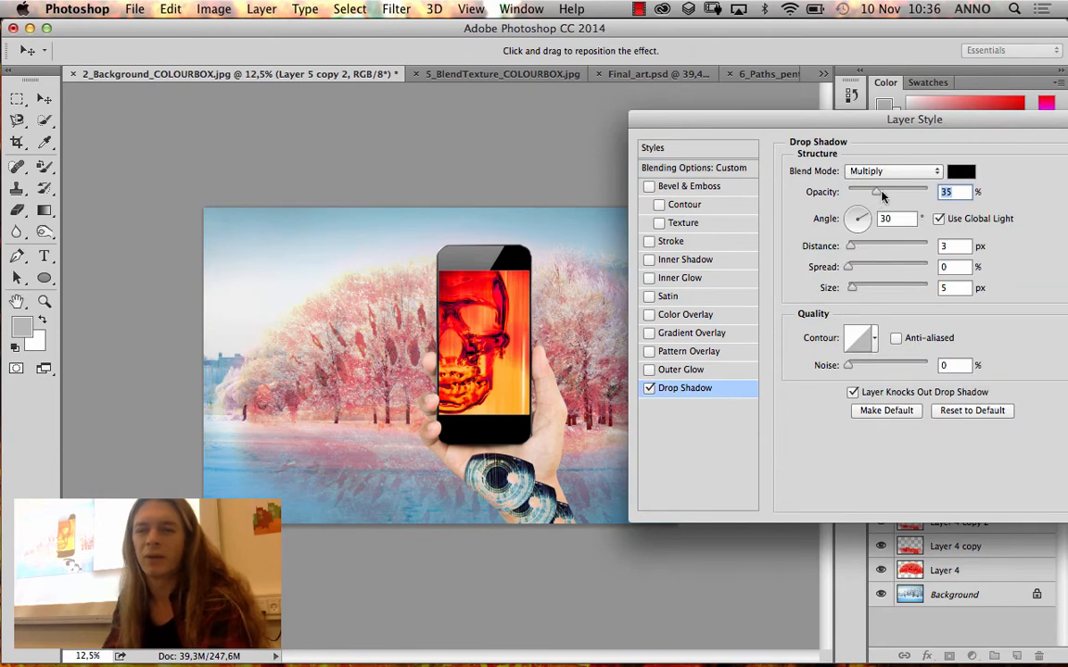
pyautogui.moveTo(876, 191); pyautogui.dragTo(907, 191)
pyautogui.moveTo(850, 247); pyautogui.dragTo(863, 289)
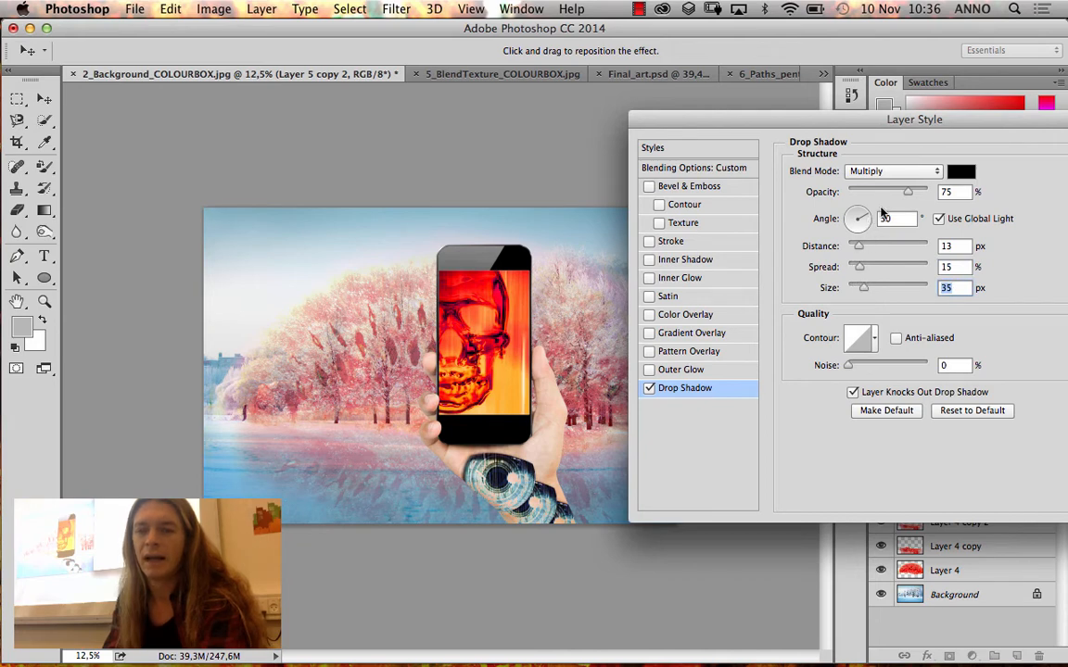
# Set the iris layer's drop shadow to a 157° angle, 28 px distance and 21% spread
pyautogui.moveTo(863, 220)
pyautogui.mouseDown()
pyautogui.moveTo(847, 226)
pyautogui.moveTo(862, 216)
pyautogui.moveTo(862, 229)
pyautogui.mouseUp()
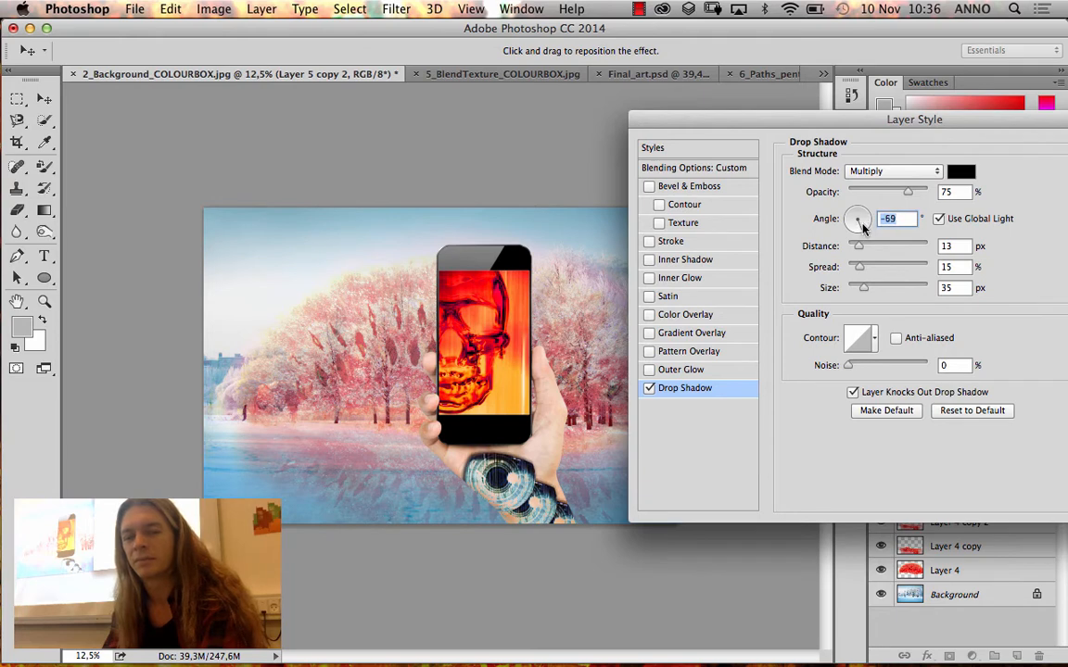
pyautogui.moveTo(859, 231); pyautogui.dragTo(852, 231)
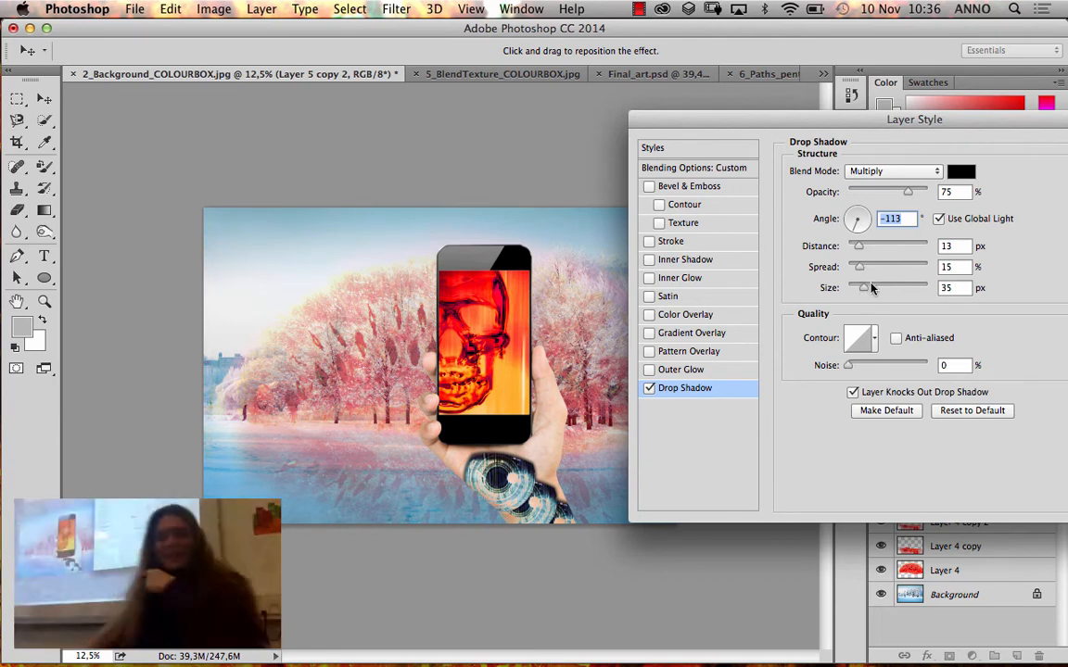
pyautogui.click(853, 220)
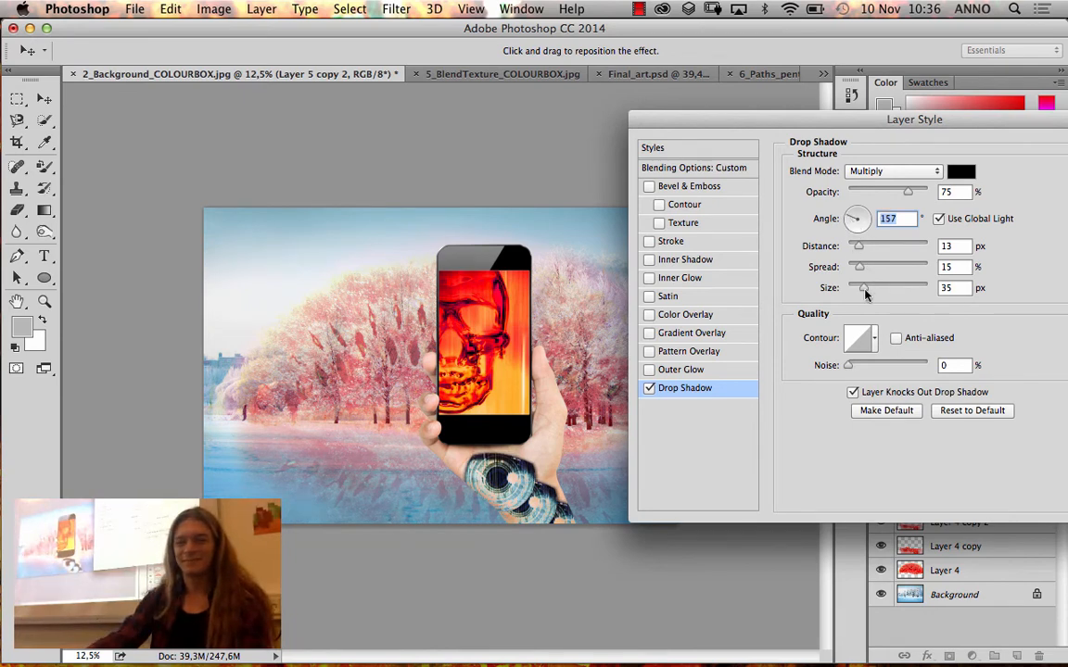
pyautogui.moveTo(861, 248)
pyautogui.mouseDown()
pyautogui.moveTo(872, 247)
pyautogui.moveTo(874, 268)
pyautogui.moveTo(865, 267)
pyautogui.mouseUp()
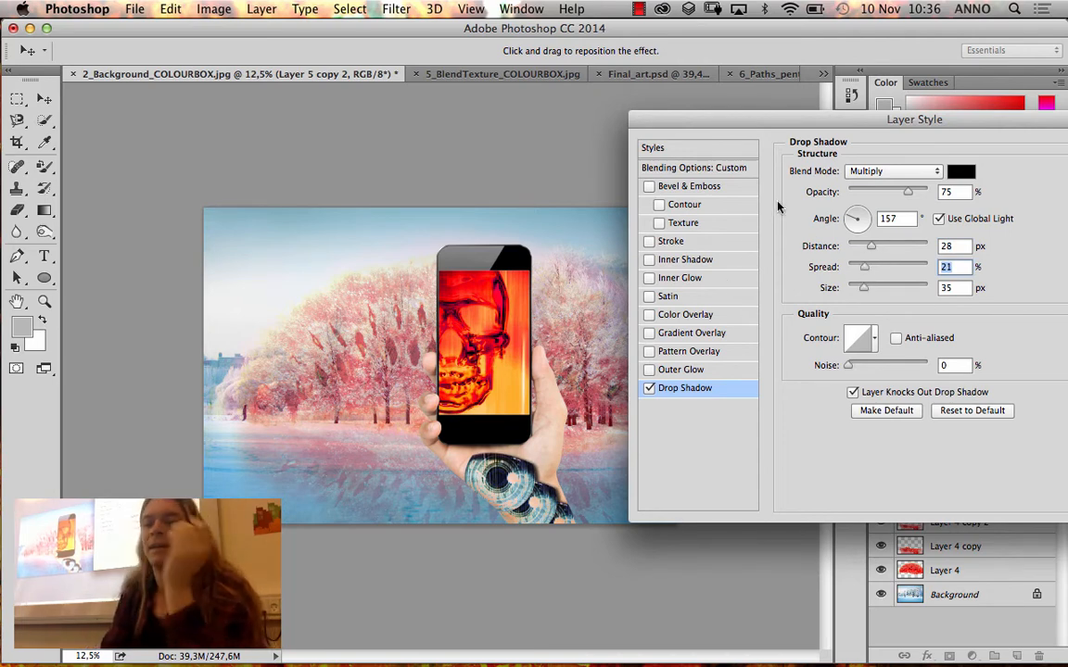
# Enable Bevel & Emboss on the iris layer with a size of 38 px and soften of 4 px
pyautogui.click(650, 186)
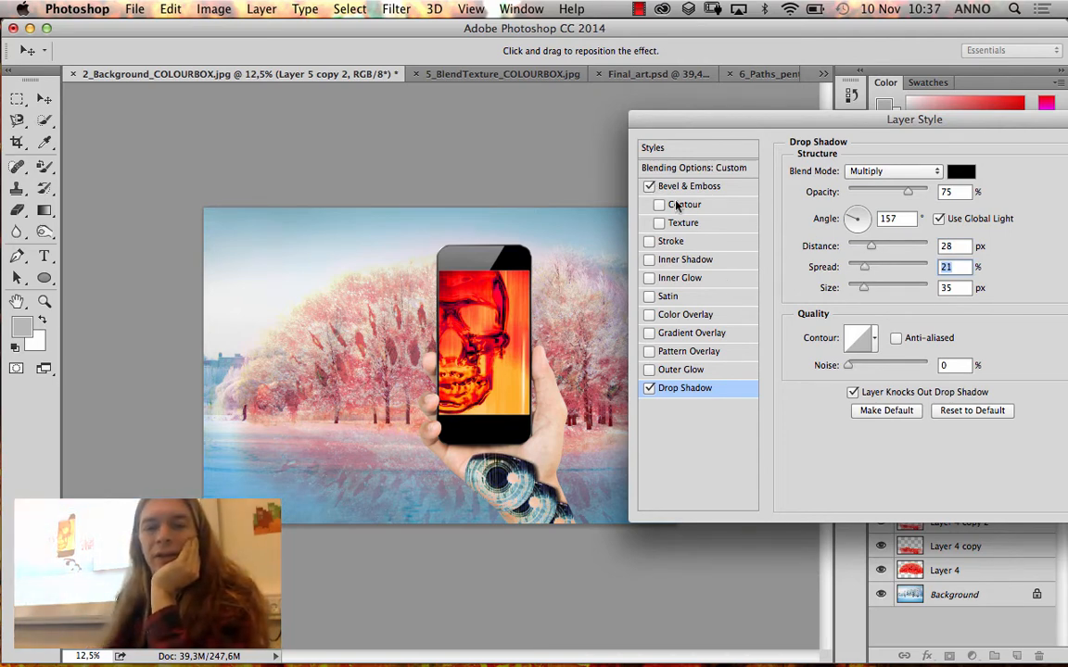
pyautogui.click(691, 188)
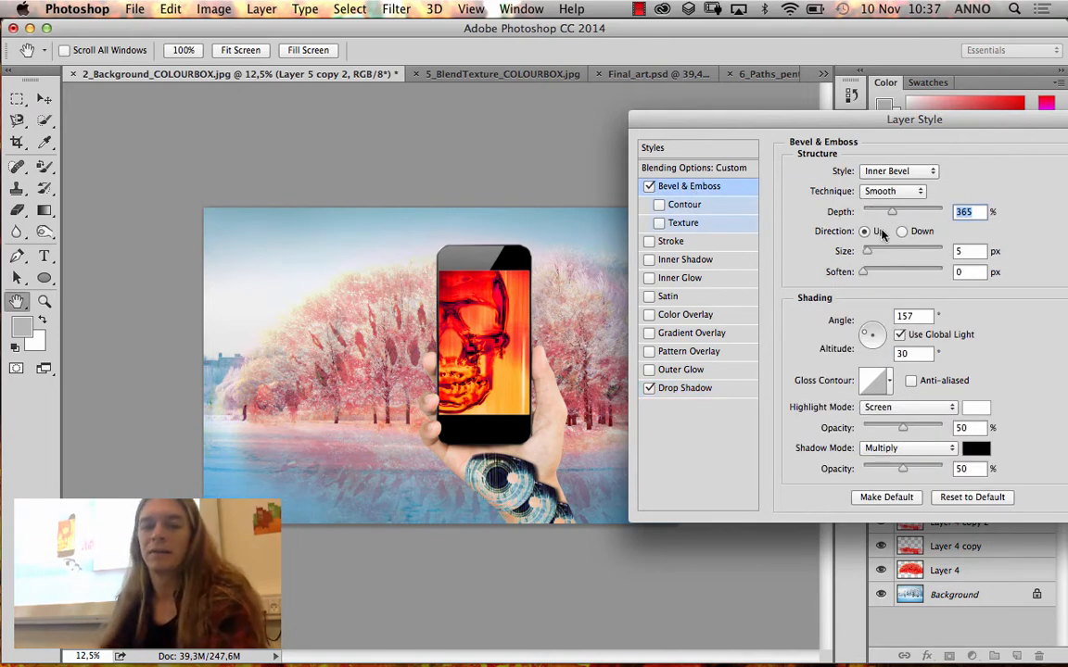
pyautogui.moveTo(868, 252)
pyautogui.mouseDown()
pyautogui.moveTo(879, 251)
pyautogui.moveTo(878, 271)
pyautogui.mouseUp()
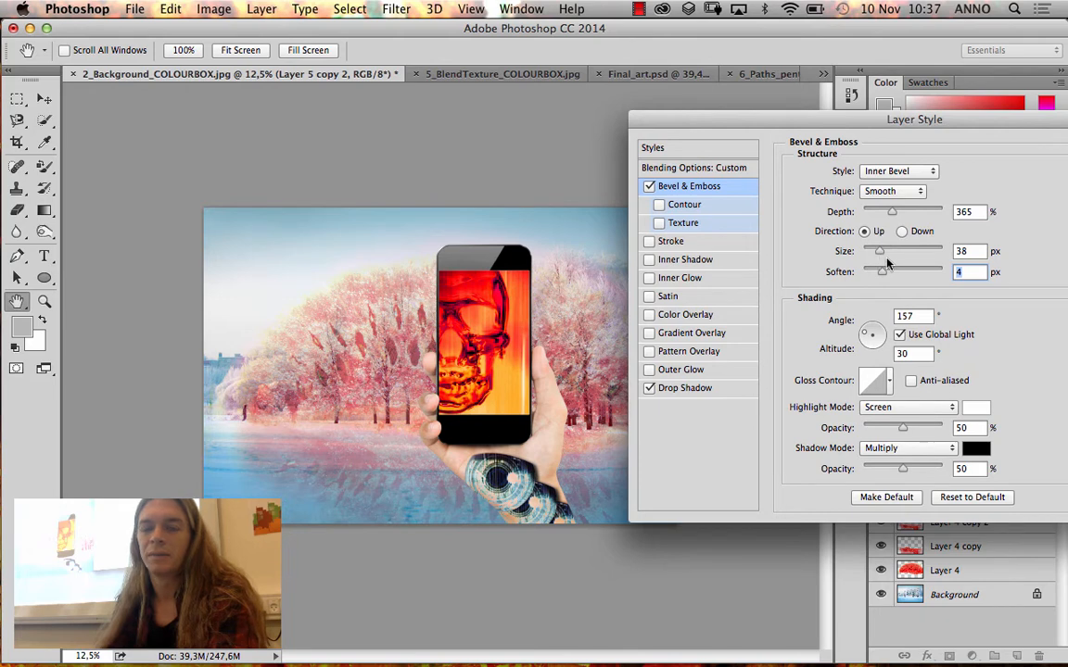
# Add Contour and Texture to the bevel, keeping the current pattern, with texture scale 516% and depth +75%
pyautogui.click(659, 205)
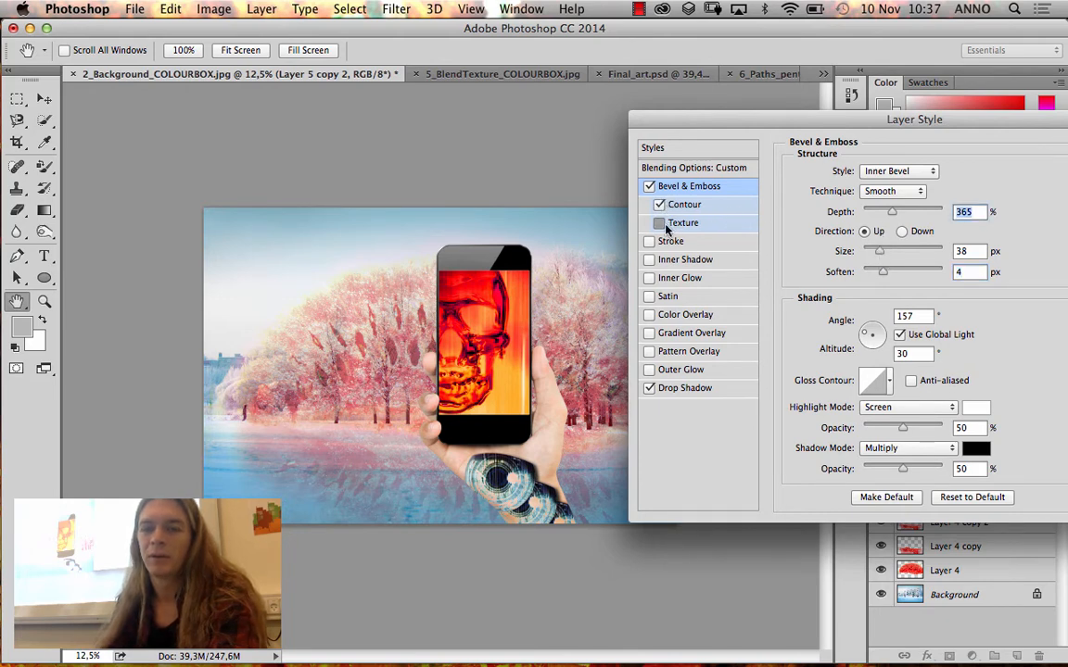
pyautogui.click(664, 224)
pyautogui.click(881, 193)
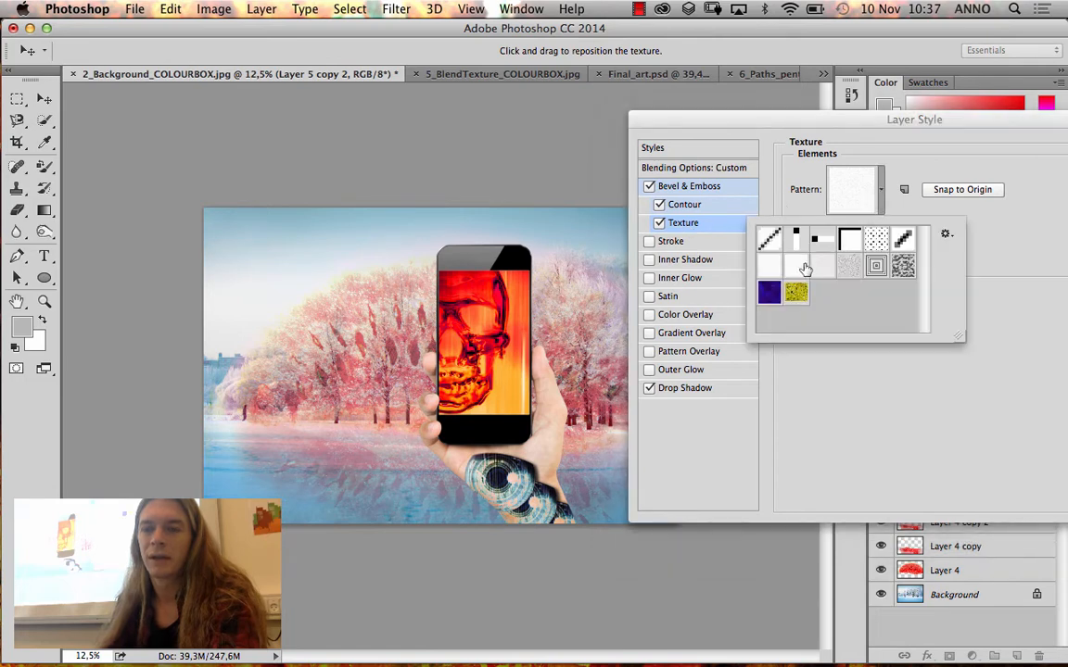
pyautogui.click(989, 266)
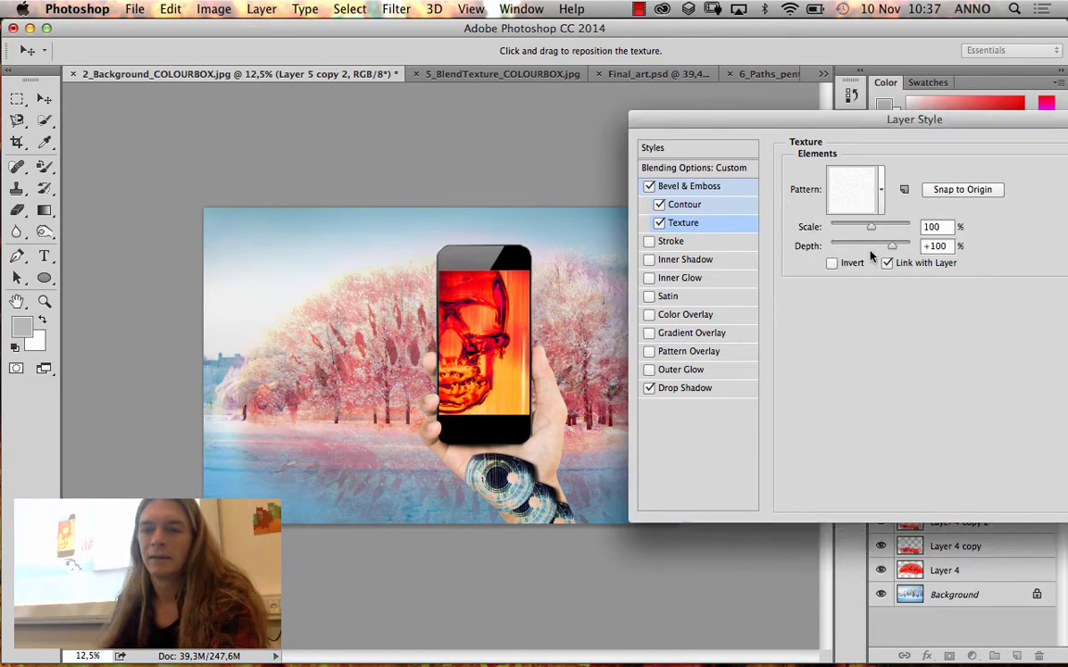
pyautogui.moveTo(857, 227); pyautogui.dragTo(880, 246)
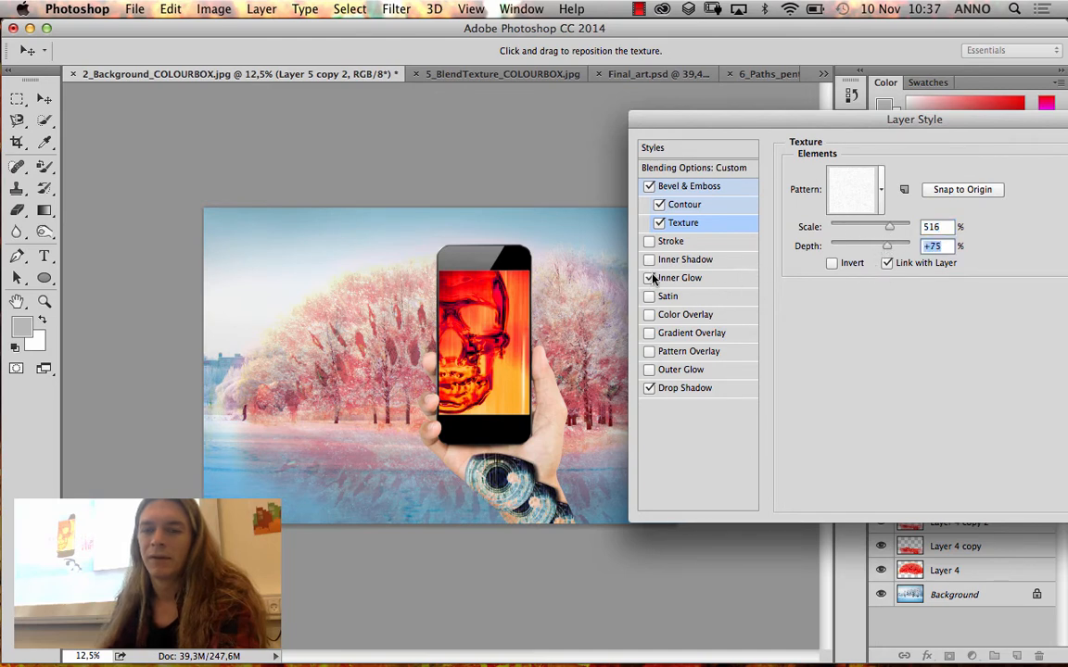
# Give the iris layer an Inner Glow with 67% opacity, 26% noise, 26% choke and 54 px size
pyautogui.click(707, 278)
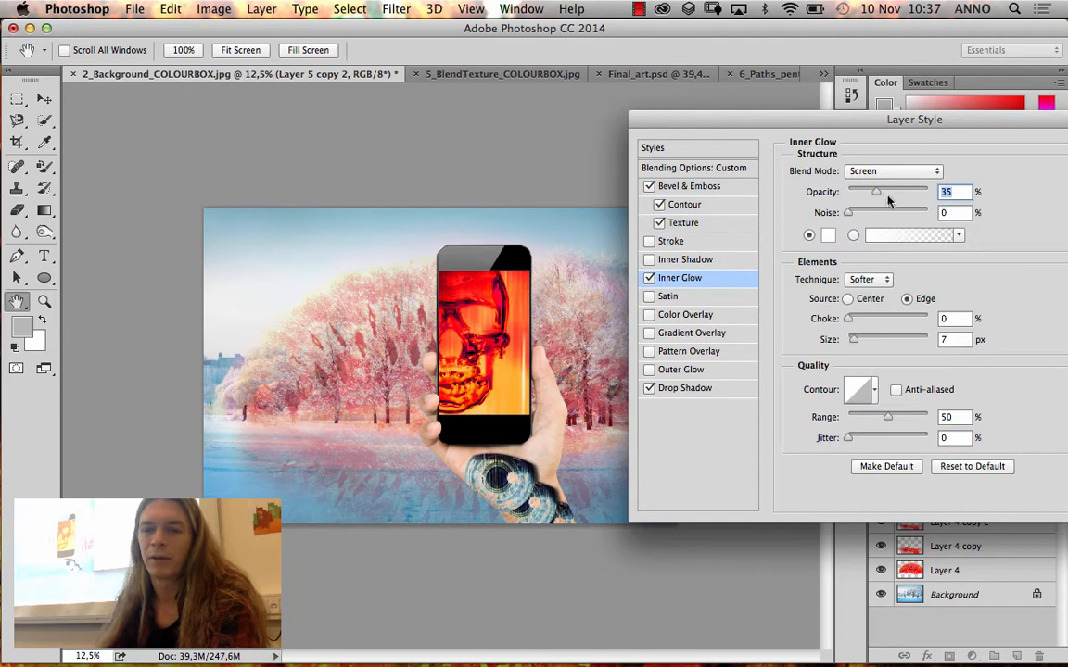
pyautogui.moveTo(894, 194); pyautogui.dragTo(868, 213)
pyautogui.moveTo(848, 319); pyautogui.dragTo(871, 341)
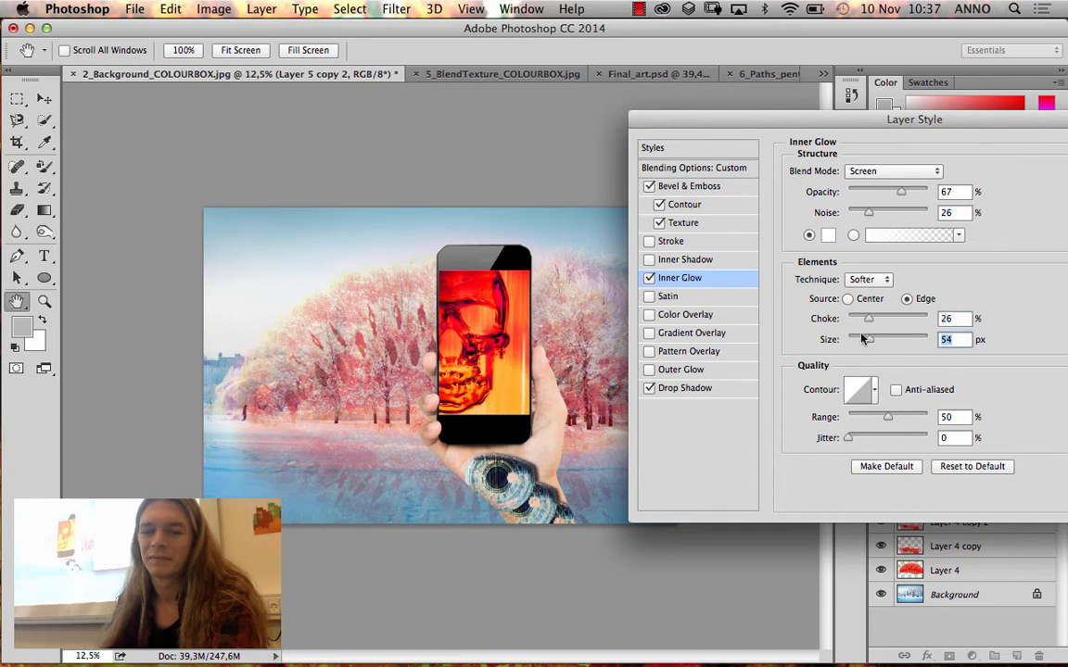
# Add an Inner Shadow with 56% opacity, 13 px distance, 13% choke and 40 px size, and apply the layer style
pyautogui.click(648, 261)
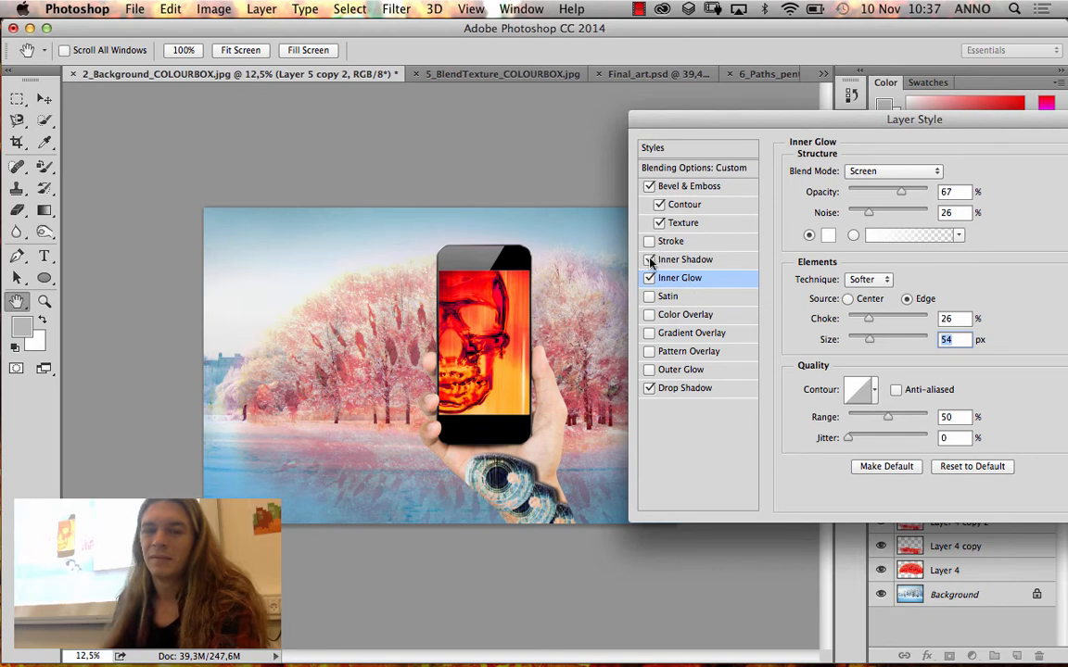
pyautogui.click(721, 260)
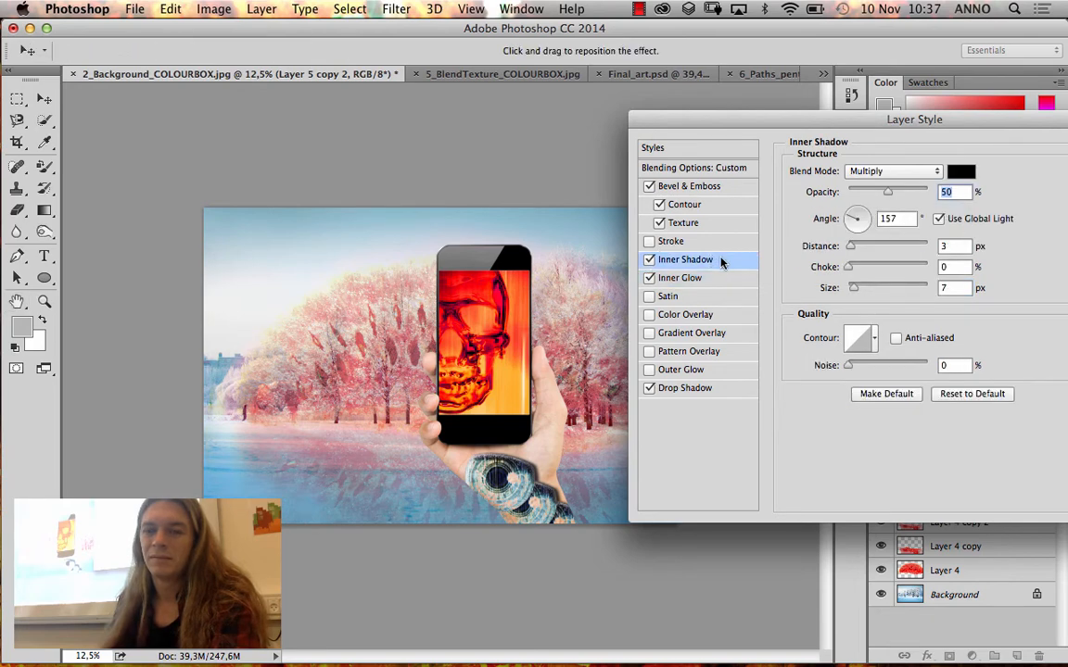
pyautogui.moveTo(851, 245); pyautogui.dragTo(857, 248)
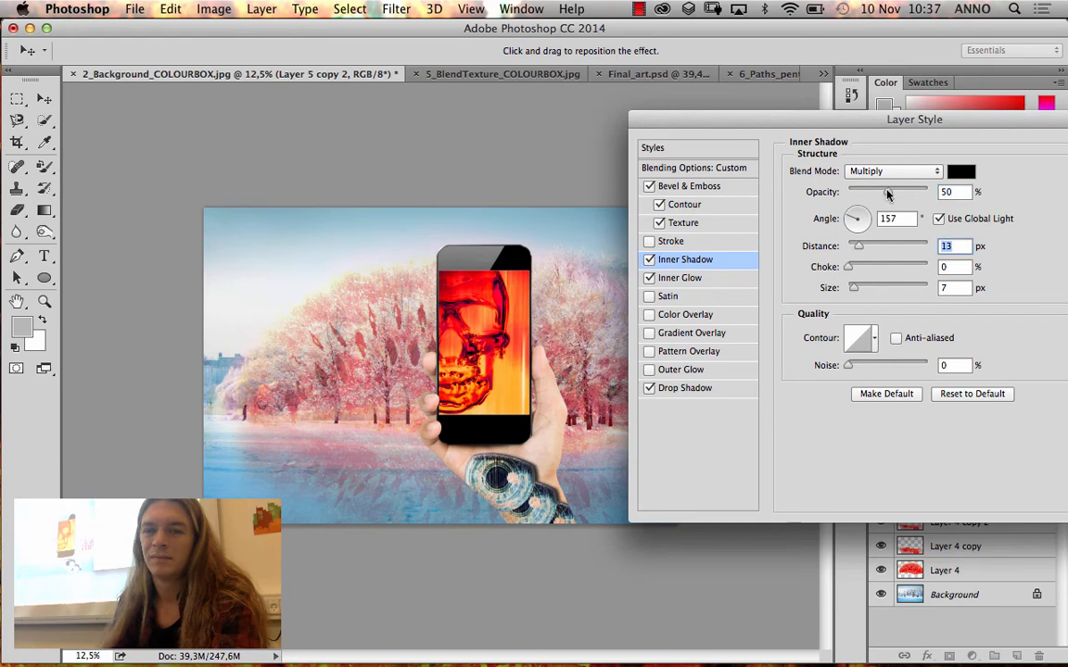
pyautogui.moveTo(887, 193); pyautogui.dragTo(892, 192)
pyautogui.moveTo(848, 268); pyautogui.dragTo(863, 292)
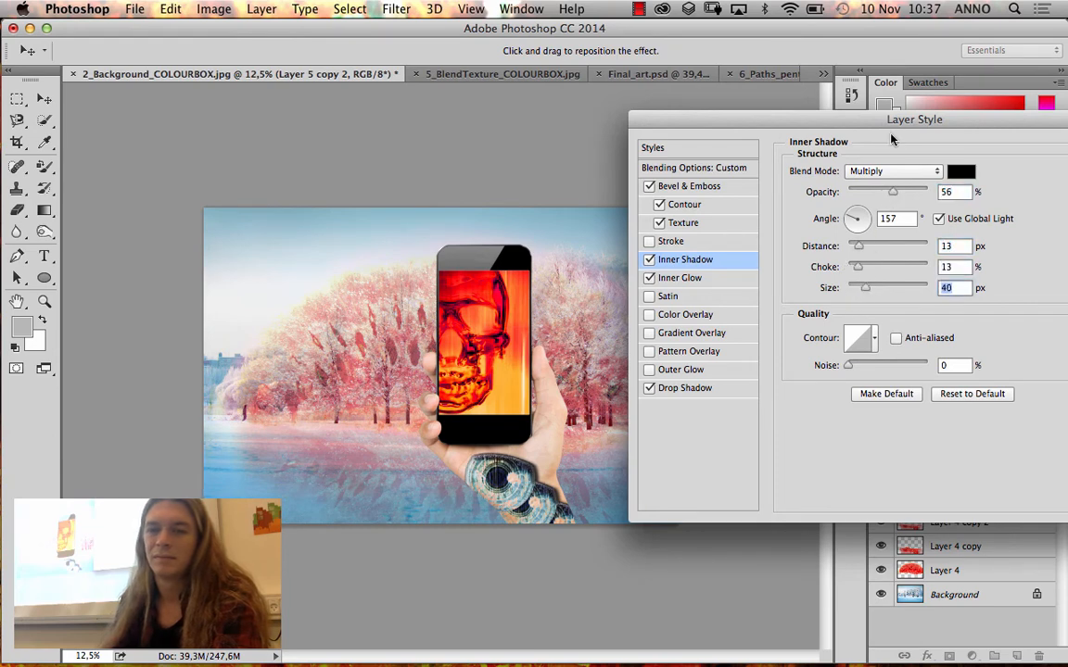
pyautogui.moveTo(891, 130)
pyautogui.mouseDown()
pyautogui.moveTo(877, 121)
pyautogui.moveTo(887, 120)
pyautogui.mouseUp()
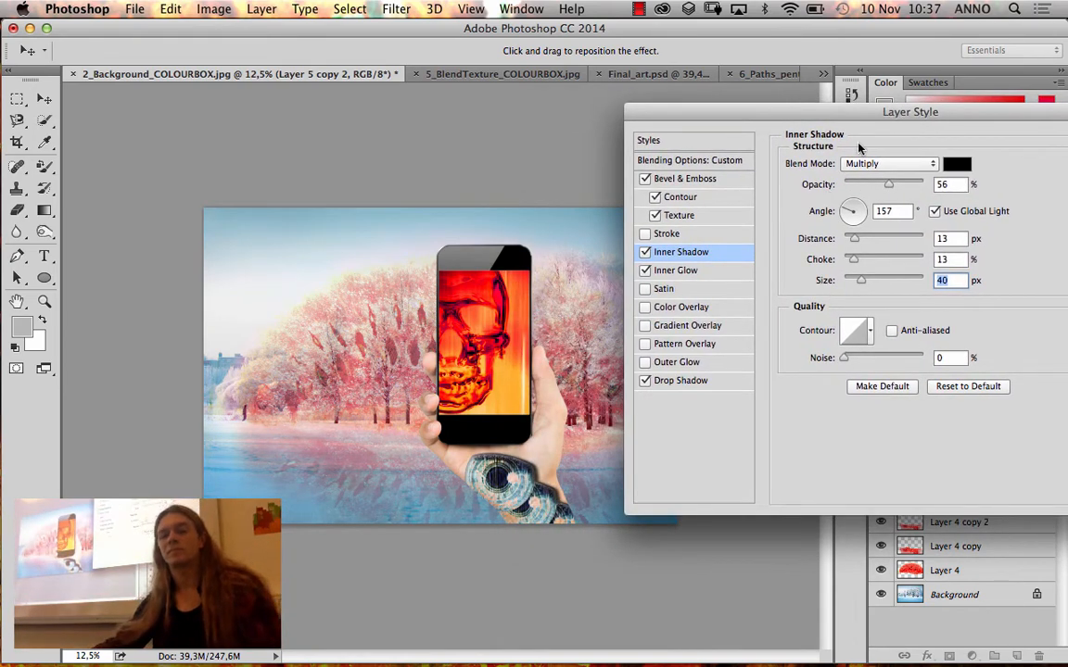
pyautogui.moveTo(893, 110); pyautogui.dragTo(739, 175)
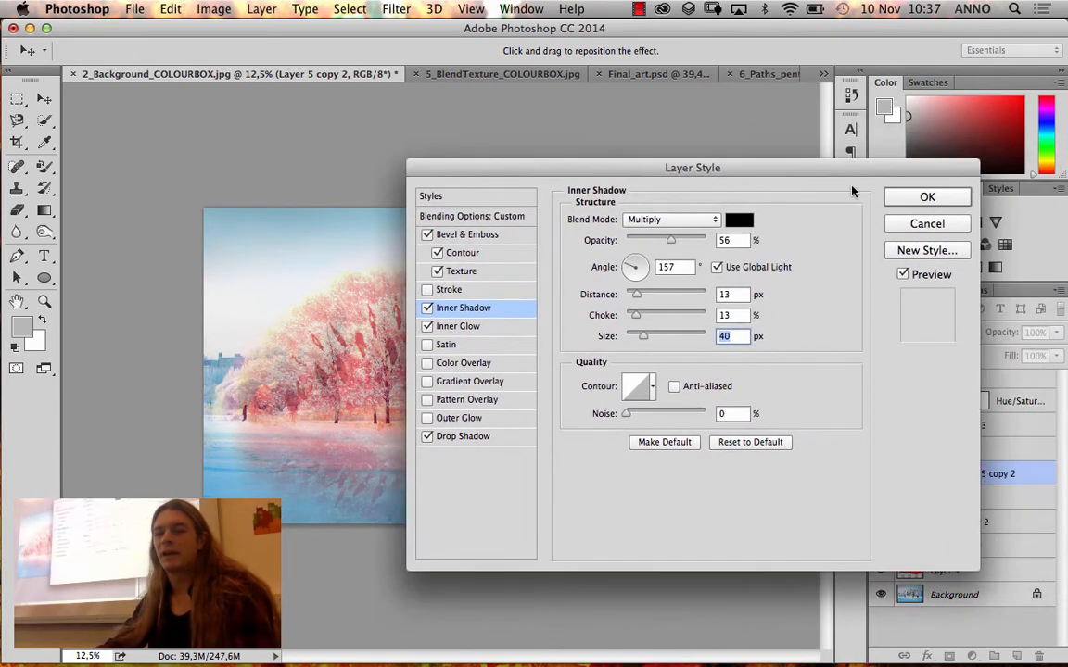
pyautogui.click(907, 196)
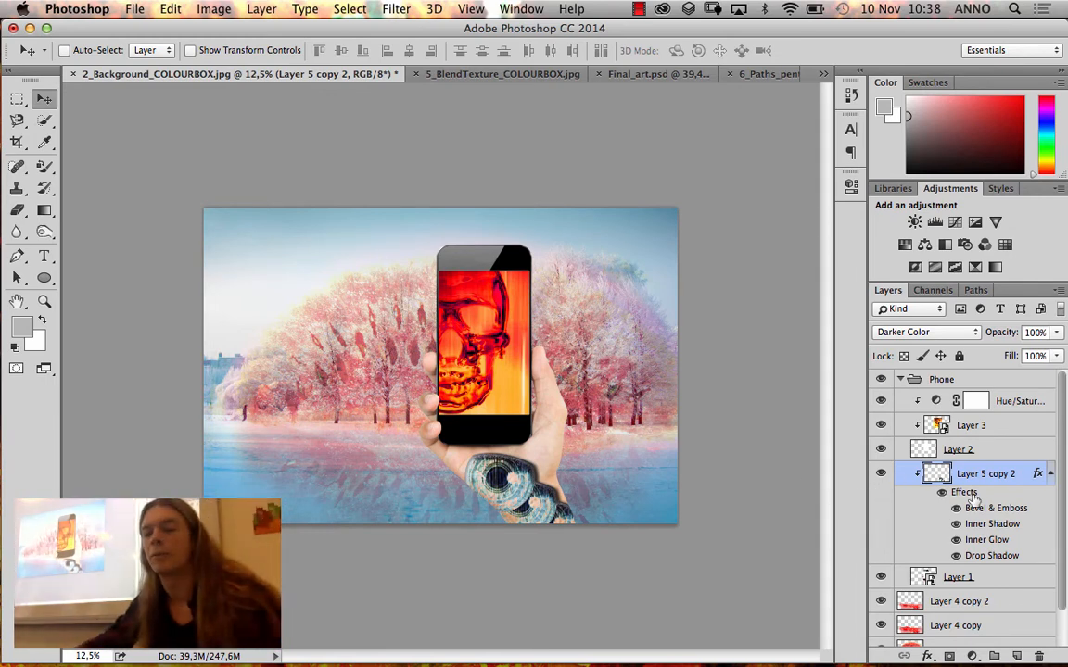
# Toggle individual effects of Layer 5 copy 2 off and on to compare their influence on the irises
pyautogui.click(955, 508)
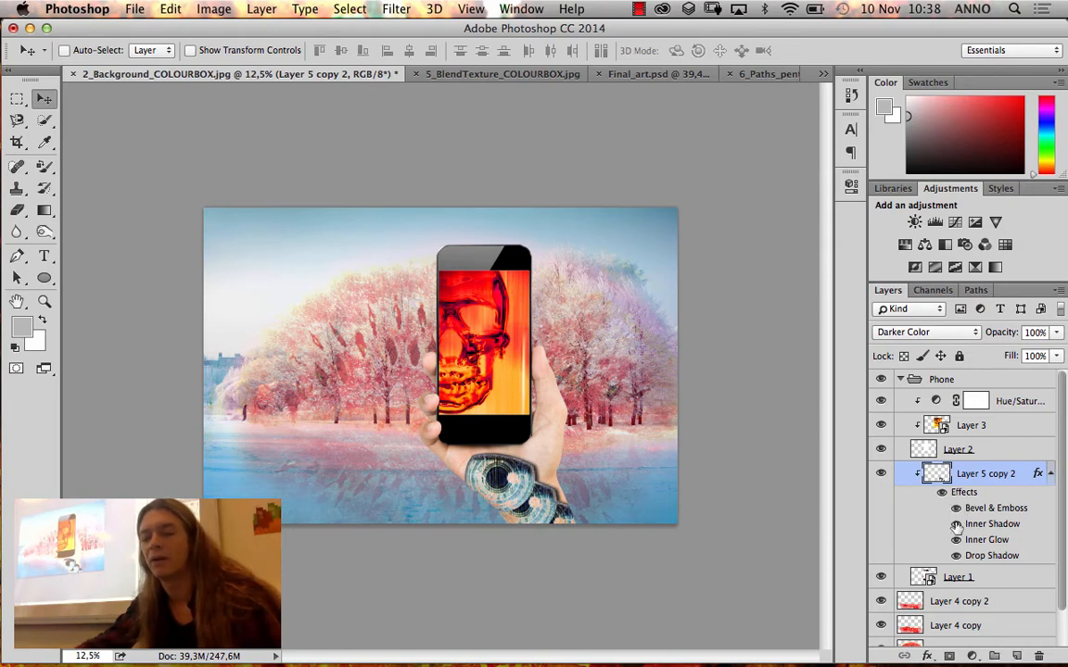
pyautogui.click(956, 508)
pyautogui.click(955, 539)
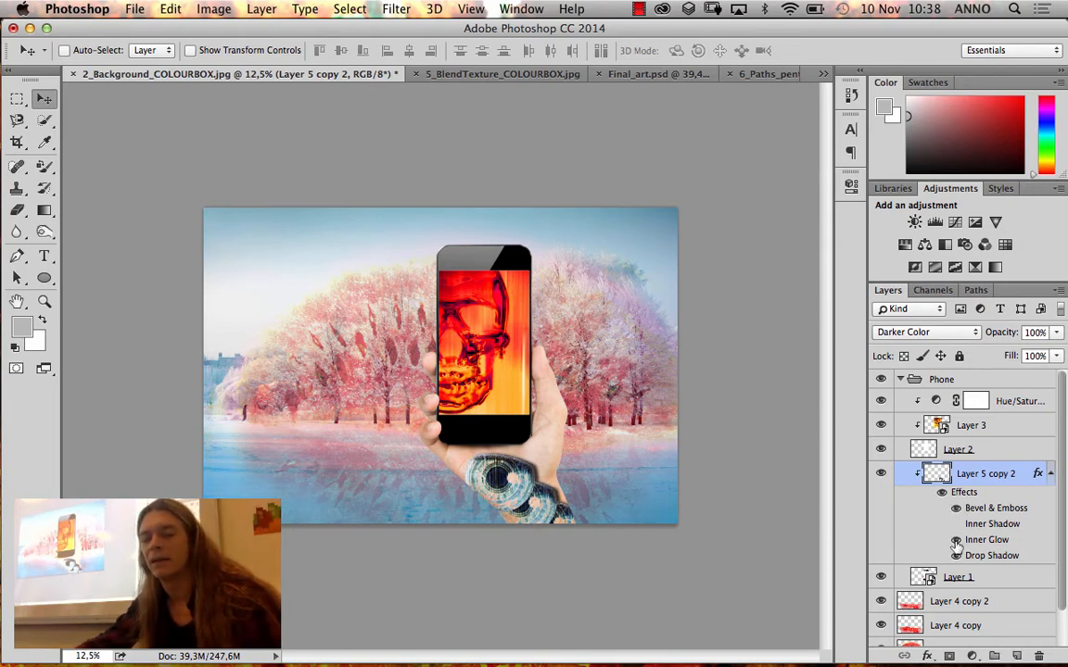
pyautogui.click(956, 540)
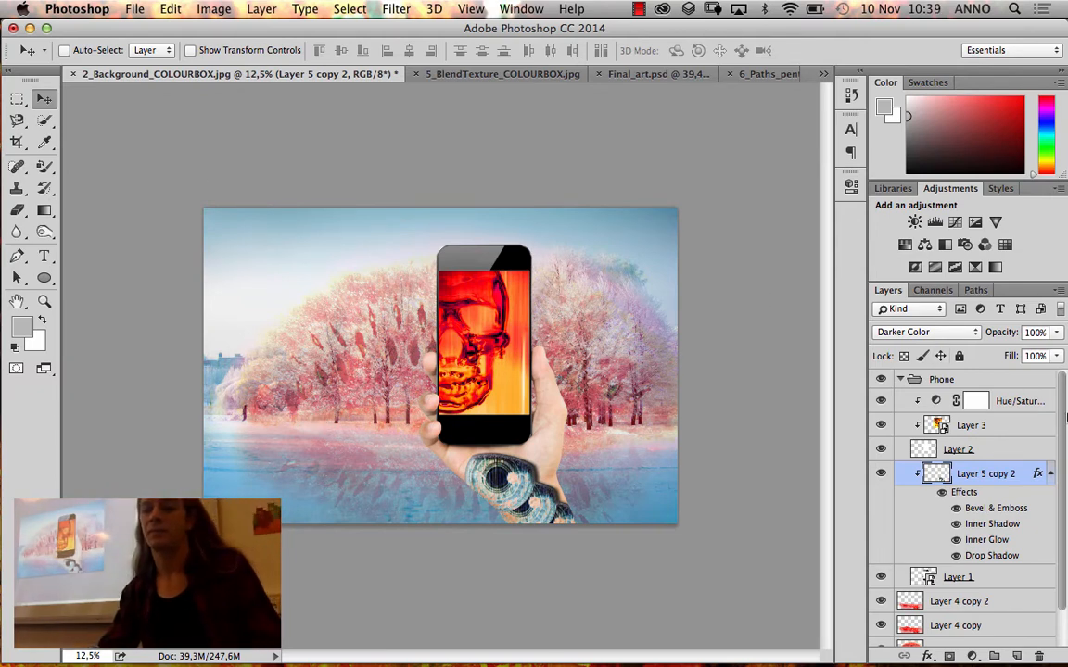
# Review the layer stack and collapse the Phone group
pyautogui.scroll(-2, 1064, 414)
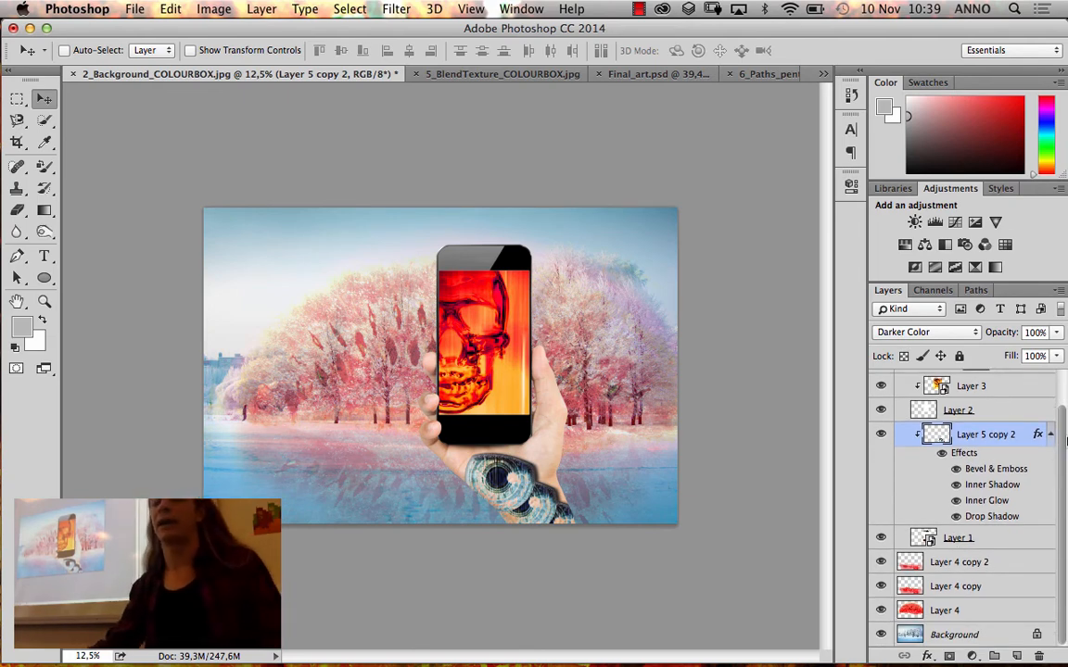
pyautogui.moveTo(1064, 431); pyautogui.dragTo(1062, 380)
pyautogui.click(900, 379)
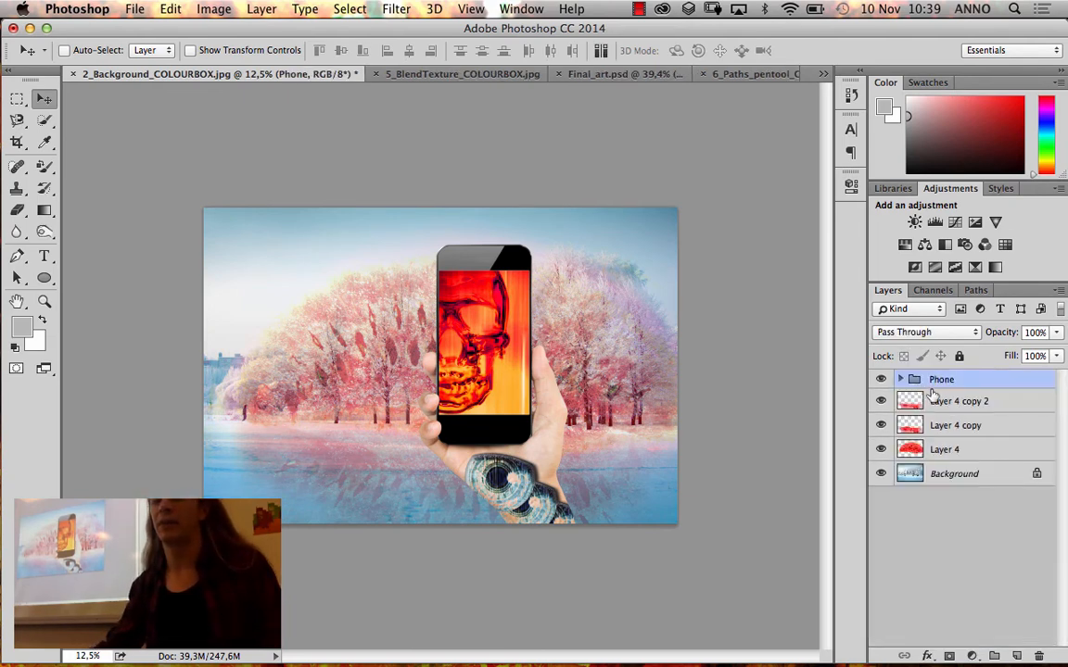
# Check Layer 4 by toggling its visibility, and group Layer 4 with its two copies
pyautogui.click(980, 404)
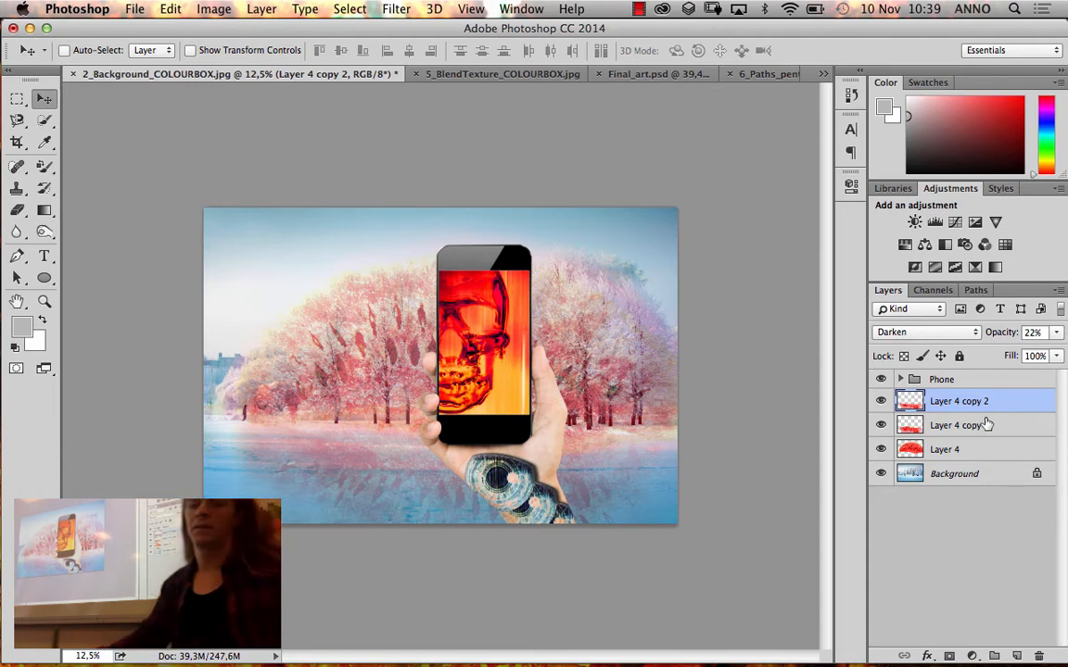
pyautogui.click(883, 449)
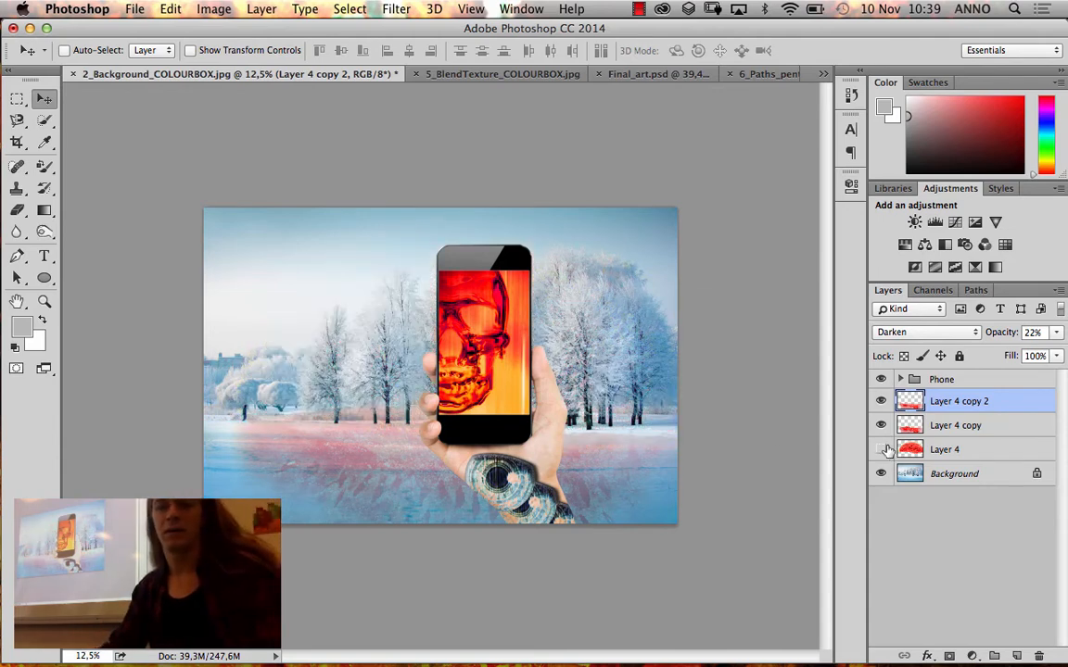
pyautogui.click(882, 450)
pyautogui.keyDown('shift'); pyautogui.click(950, 449); pyautogui.keyUp('shift')
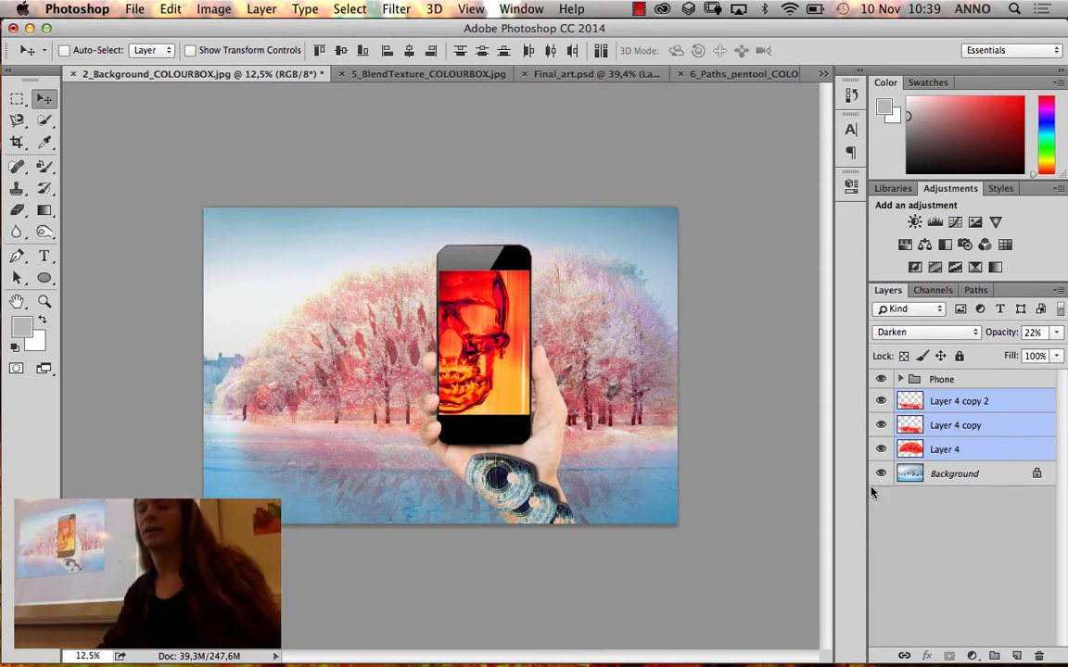
pyautogui.click(994, 654)
# Rename the new layer group as "Background elements"
pyautogui.doubleClick(964, 398)
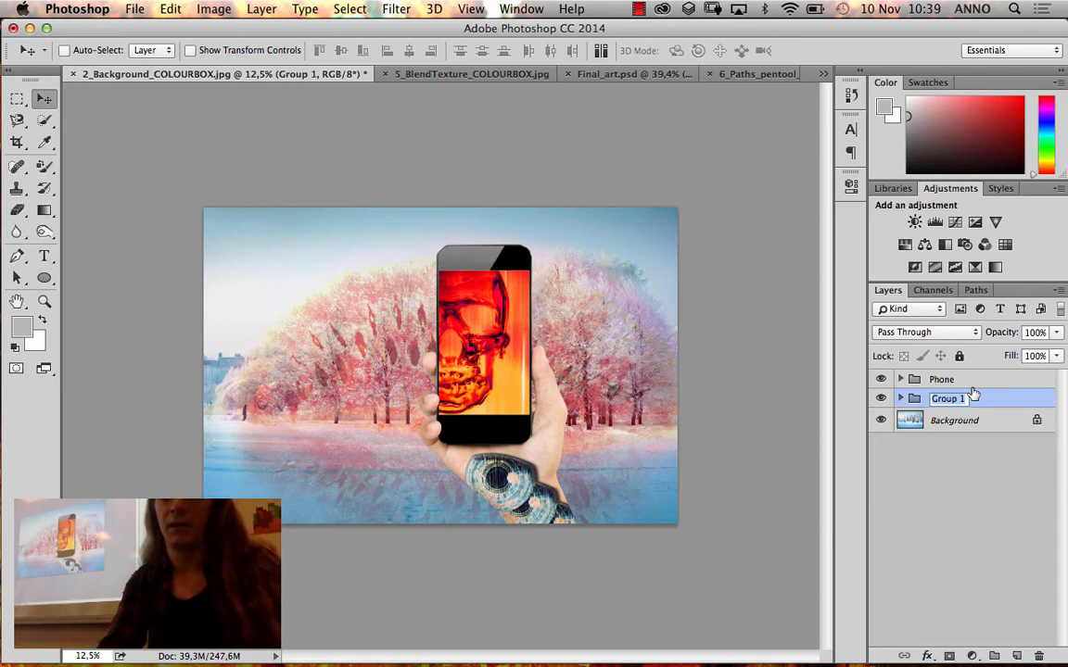
pyautogui.write('Background')
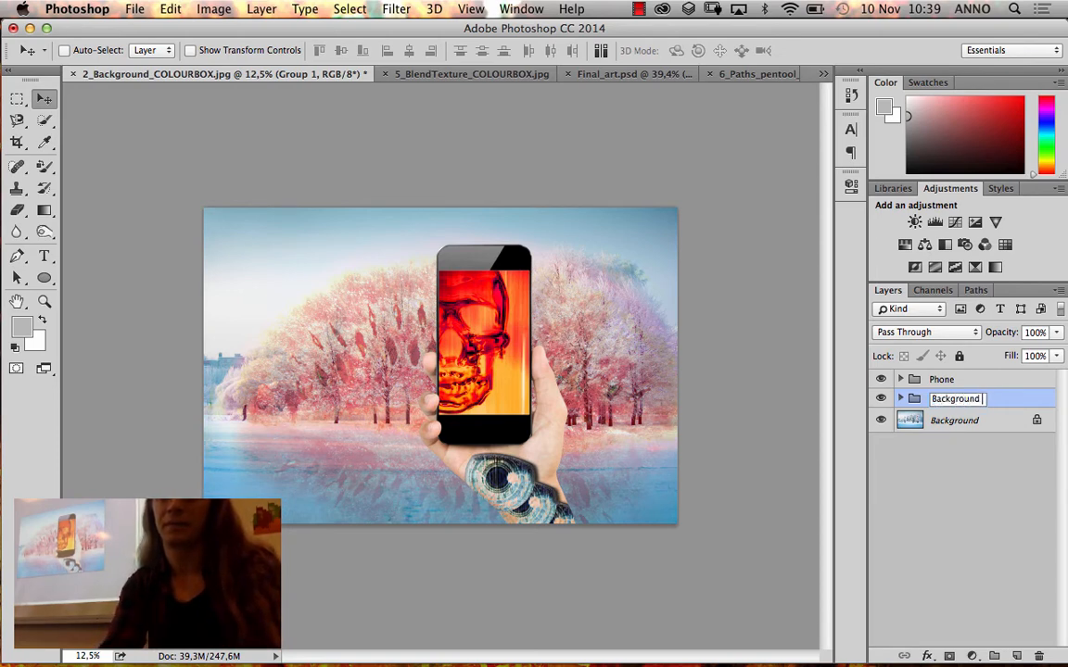
pyautogui.write(' elements')
pyautogui.press('Return')
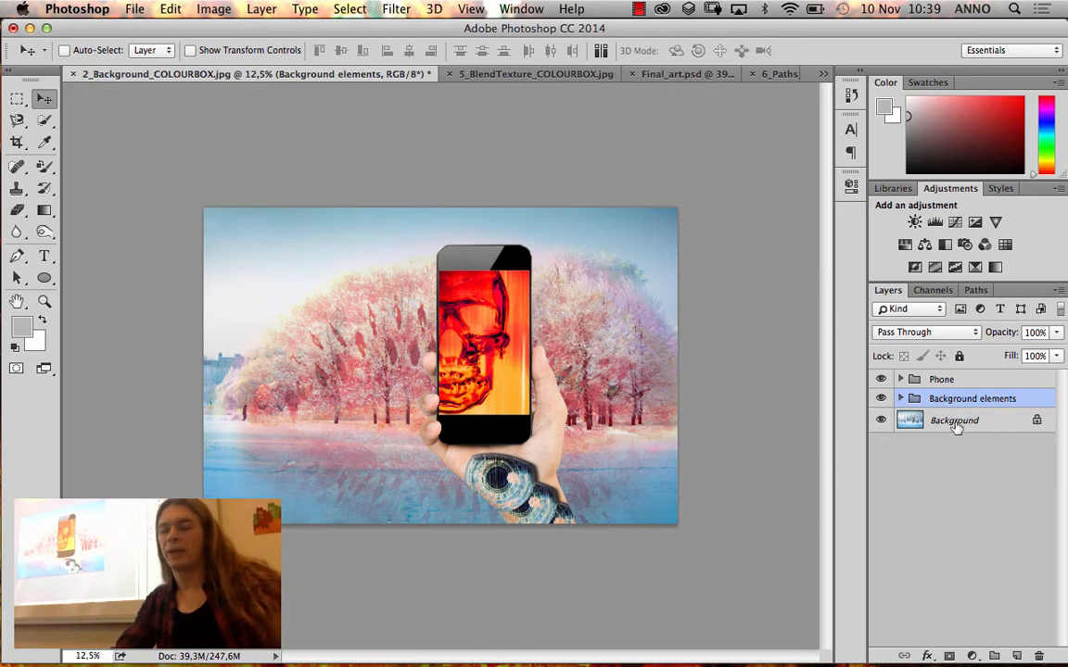
# Convert the locked Background layer to a Smart Object
pyautogui.rightClick(1036, 425)
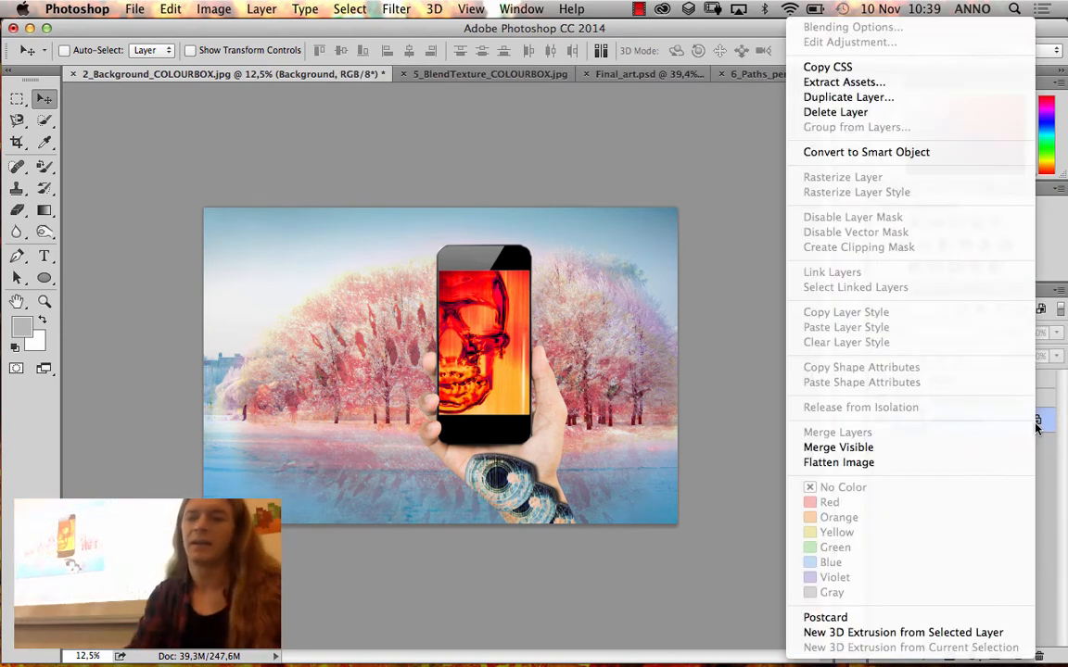
pyautogui.click(936, 154)
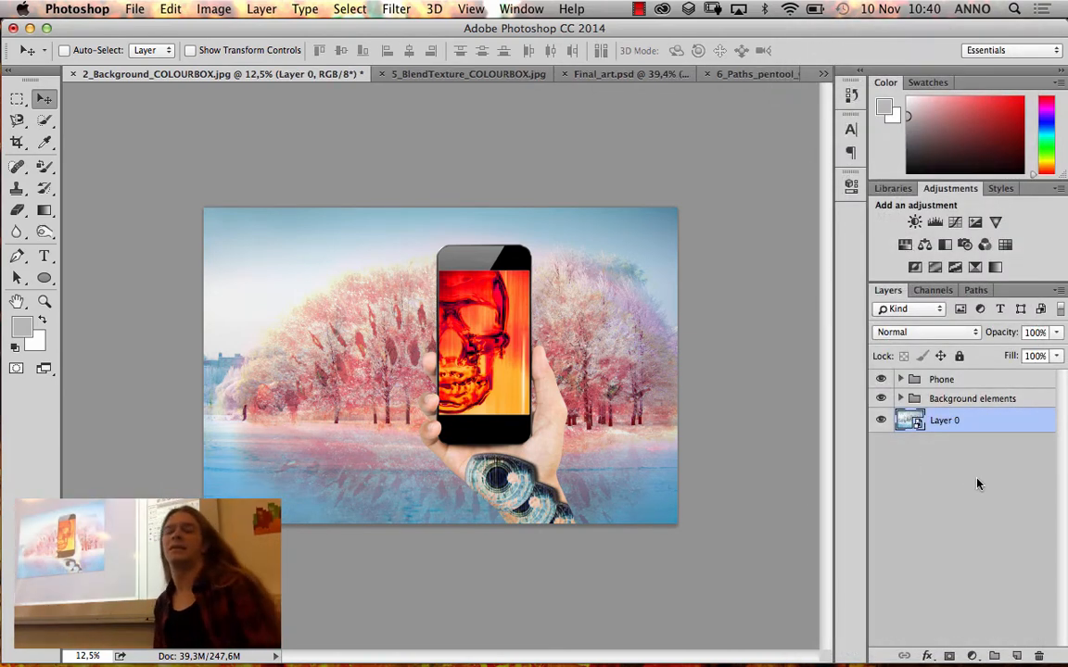
# Apply a monochromatic, uniform Add Noise filter with an amount of 63.61% to the smart object Layer 0
pyautogui.click(398, 9)
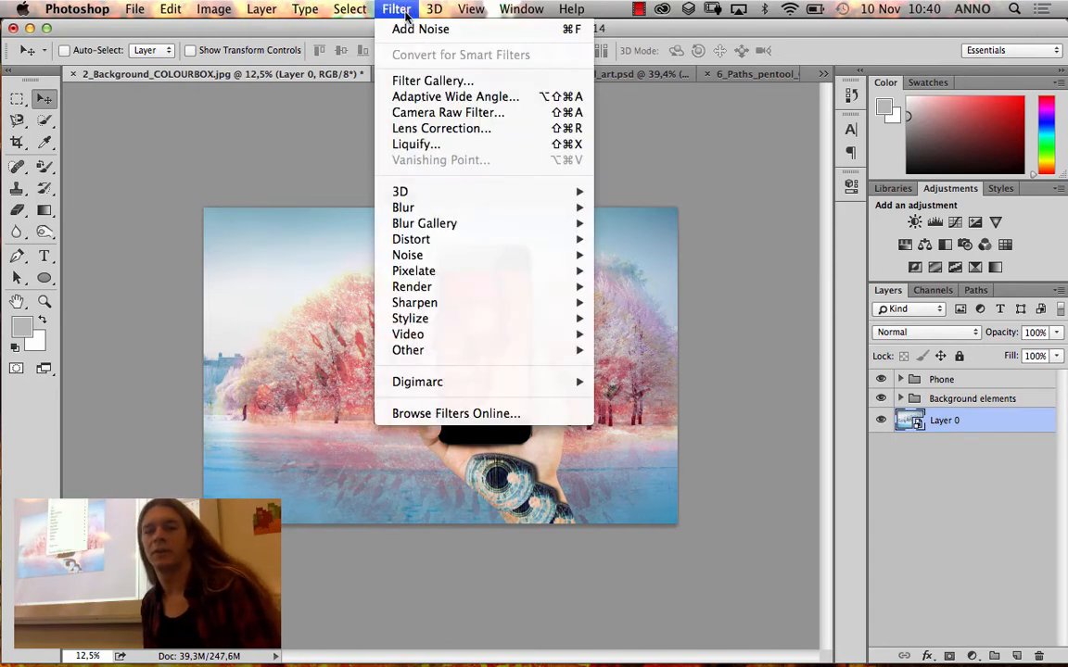
pyautogui.moveTo(459, 255)
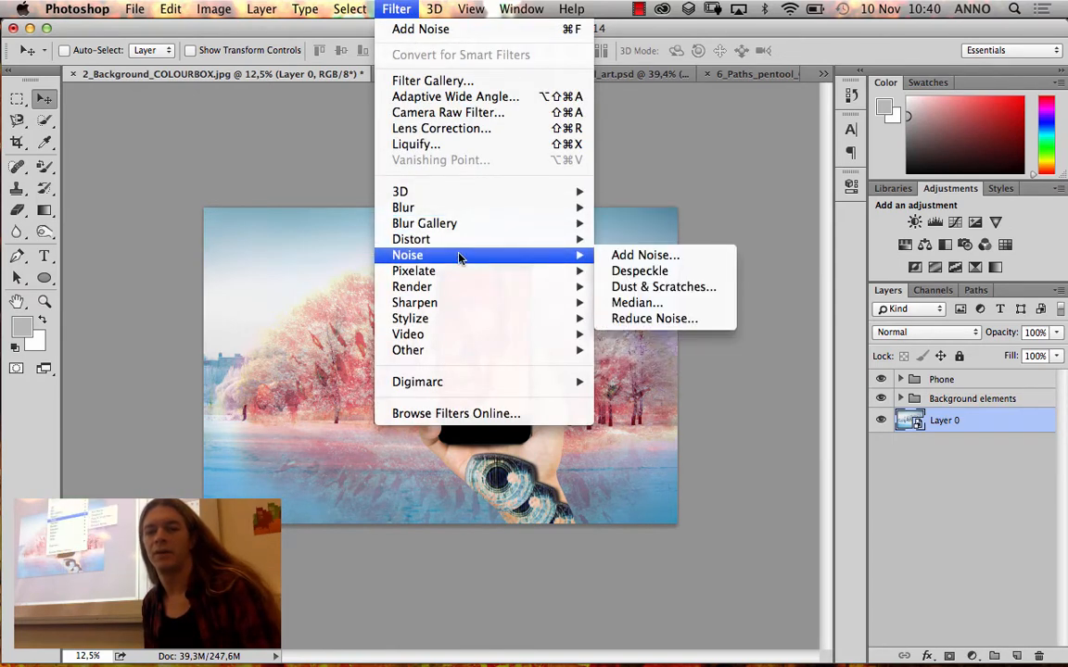
pyautogui.click(610, 263)
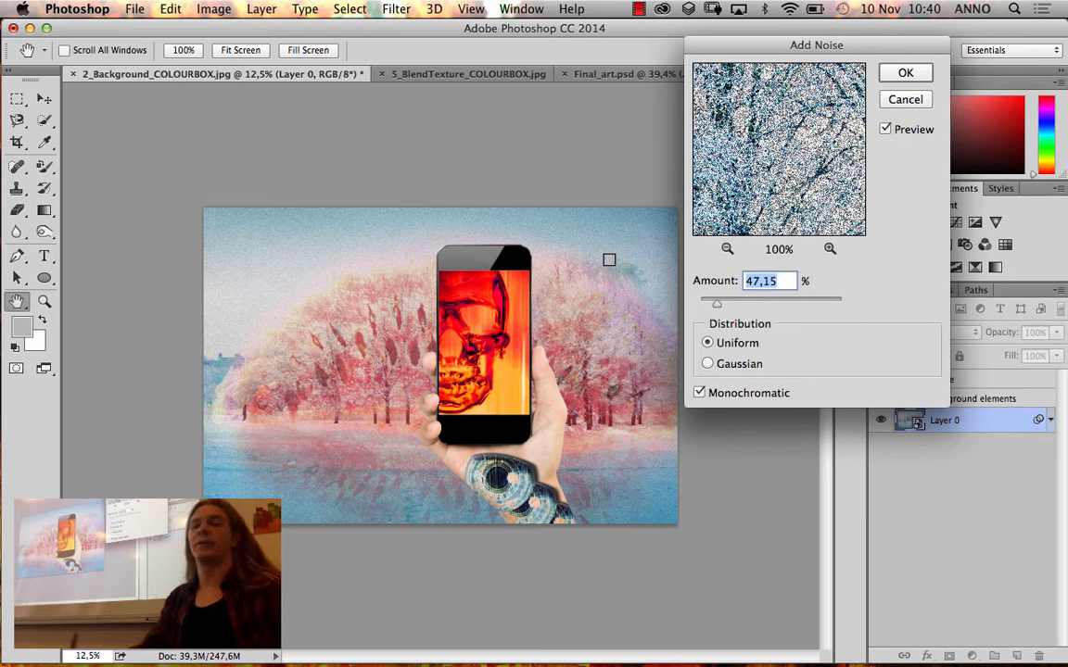
pyautogui.moveTo(717, 304); pyautogui.dragTo(710, 308)
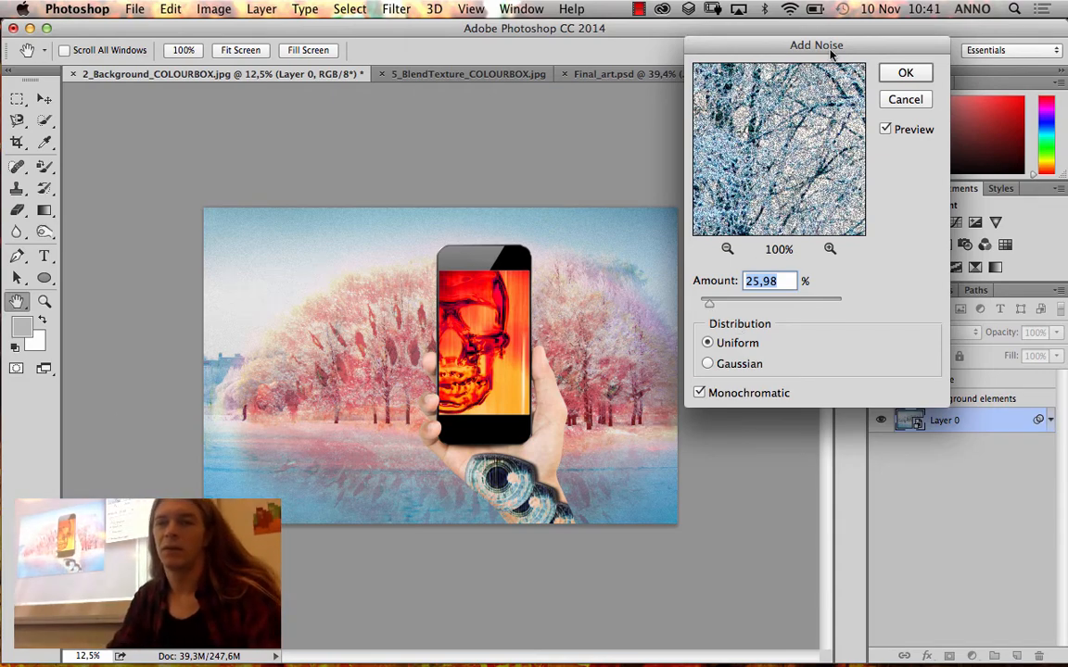
pyautogui.moveTo(749, 46); pyautogui.dragTo(666, 136)
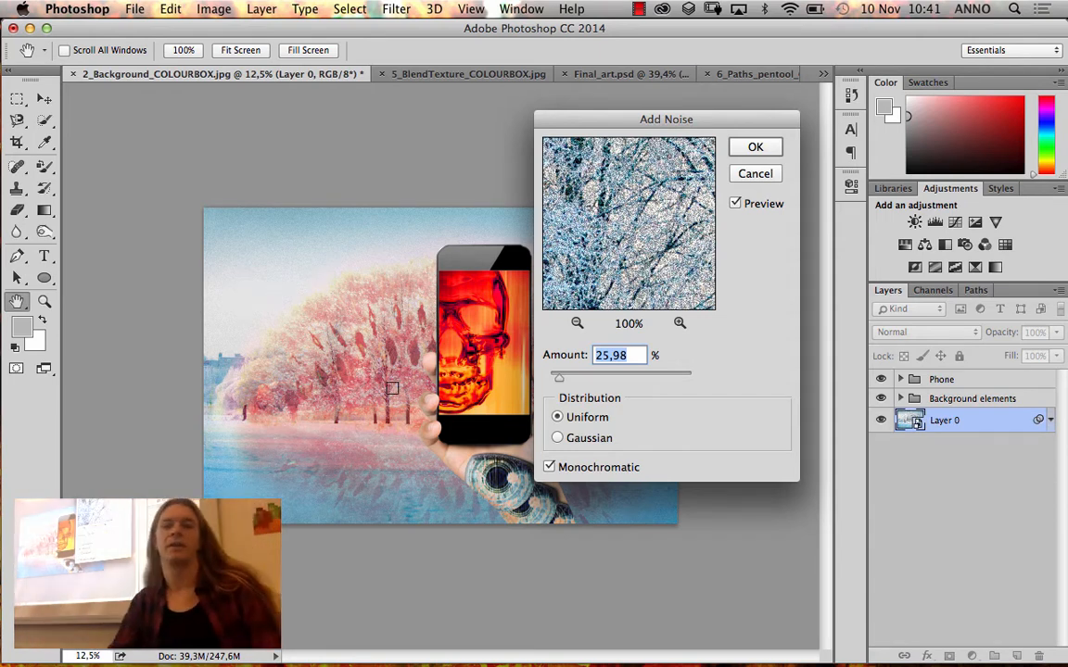
pyautogui.moveTo(658, 120); pyautogui.dragTo(705, 92)
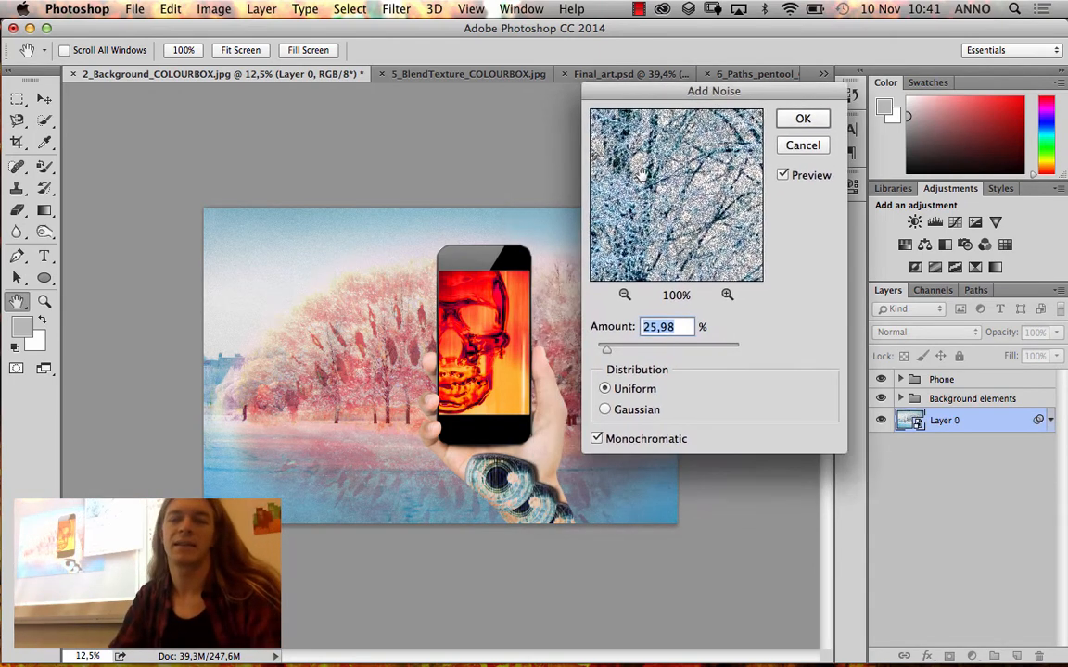
pyautogui.moveTo(608, 353); pyautogui.dragTo(620, 354)
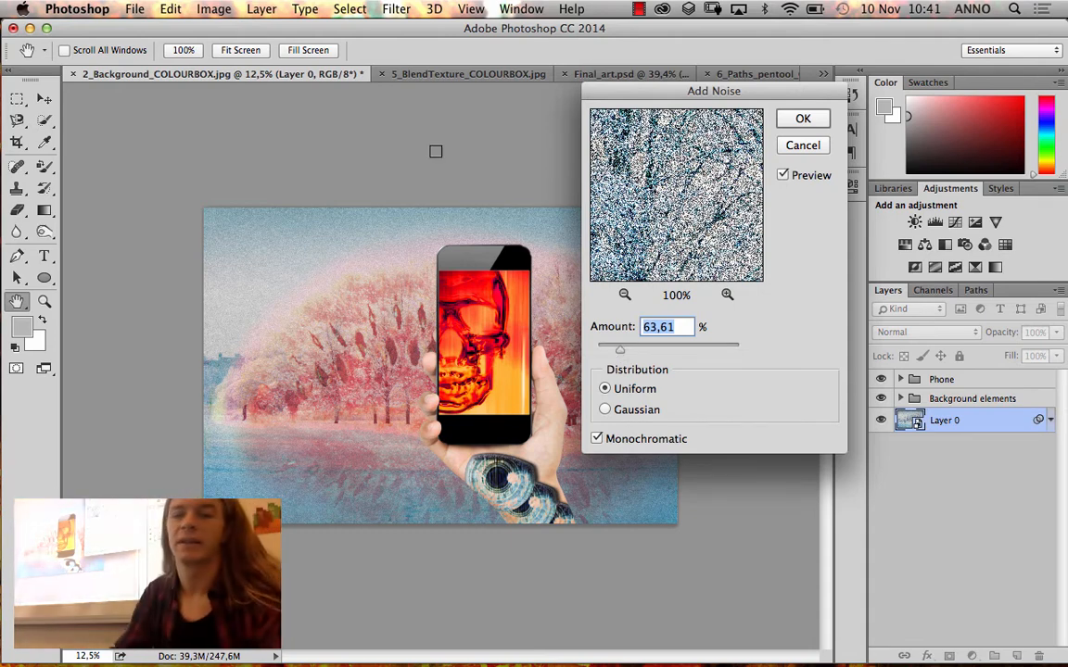
pyautogui.click(799, 120)
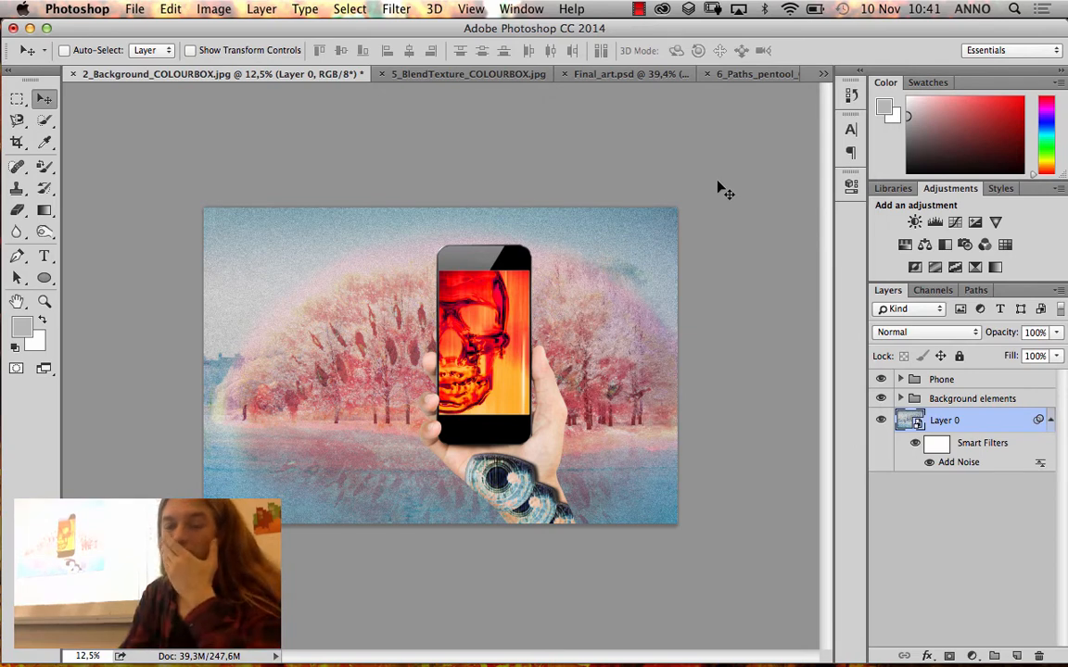
# Select Layer 0's smart filter mask and set the layer thumbnails to the largest size
pyautogui.click(947, 449)
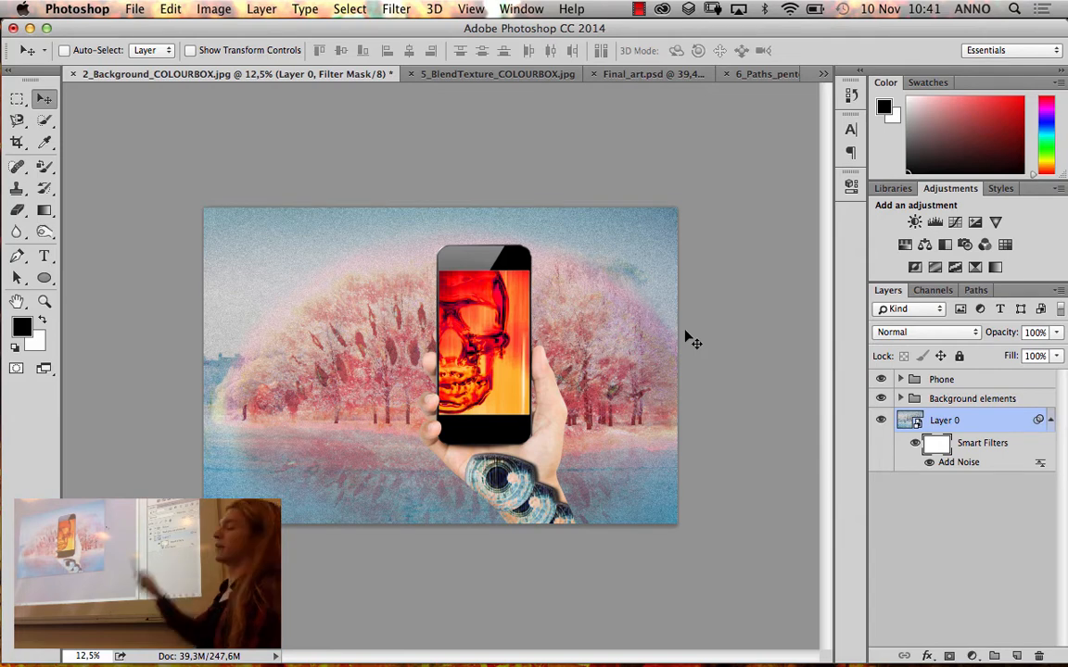
pyautogui.click(1059, 291)
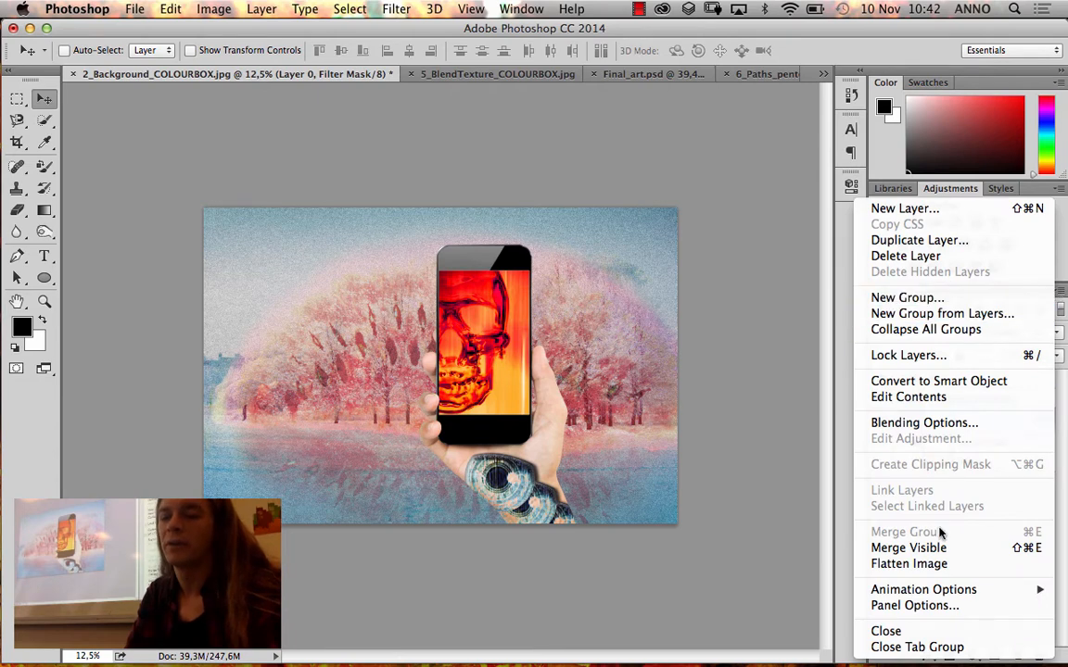
pyautogui.click(940, 608)
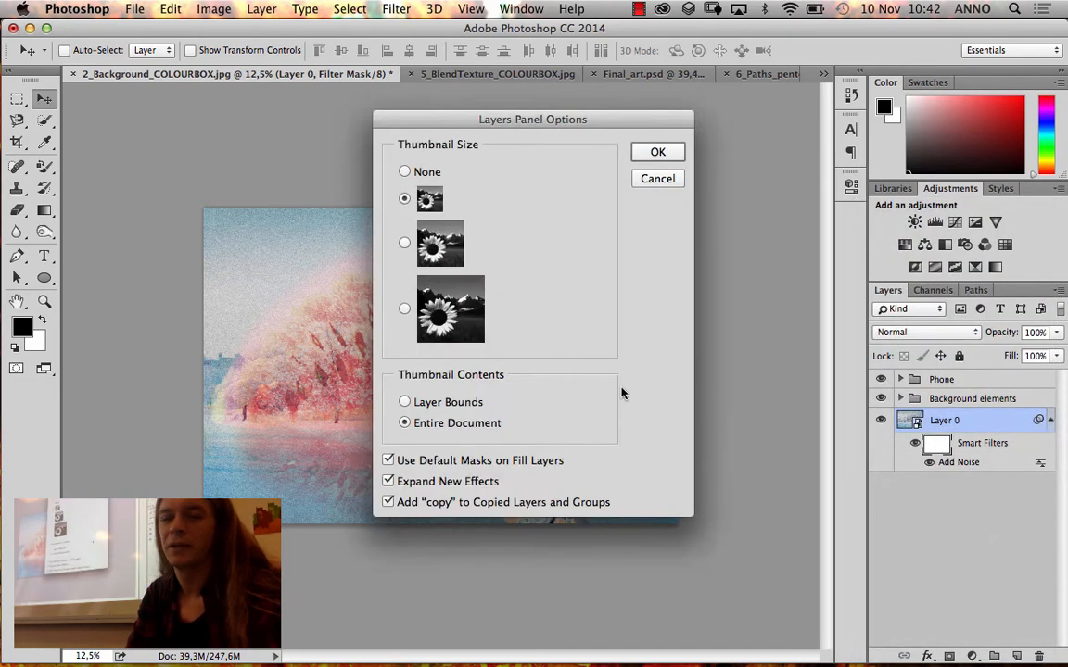
pyautogui.click(405, 310)
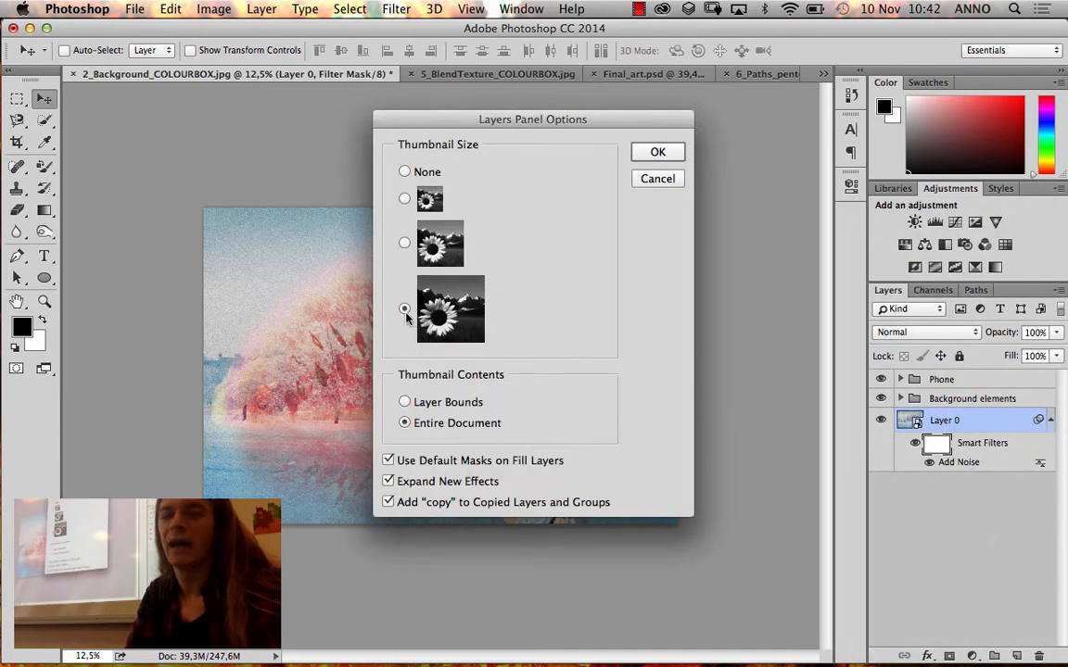
pyautogui.click(657, 152)
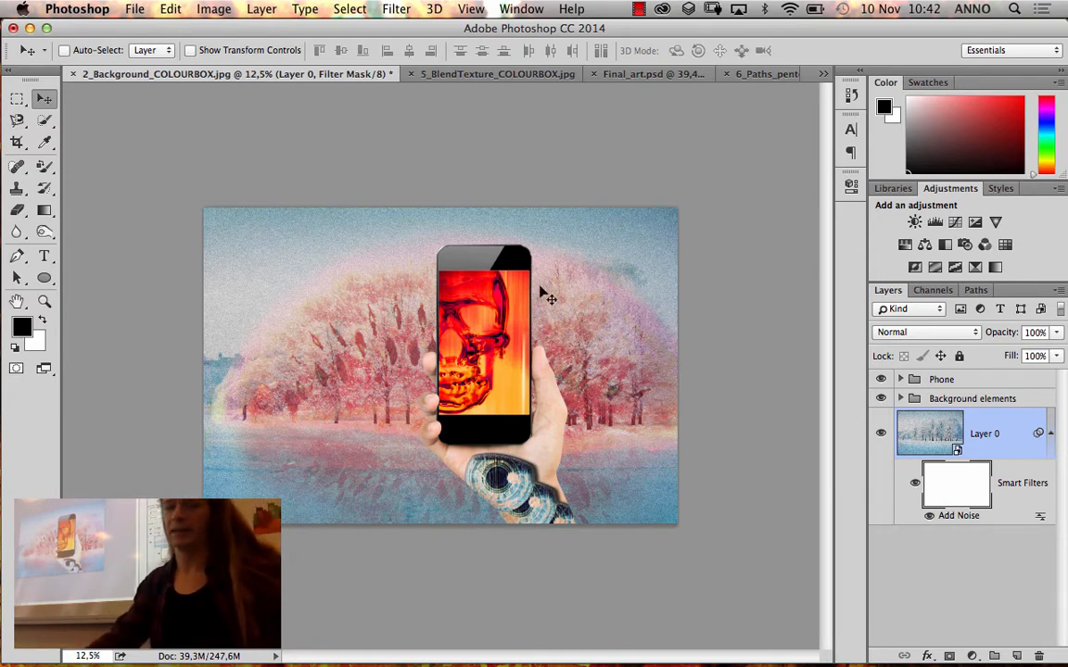
# Paint black on the filter mask over the trees beside the phone with a 412 px Brush at 22% hardness and 60% opacity
pyautogui.click(46, 167)
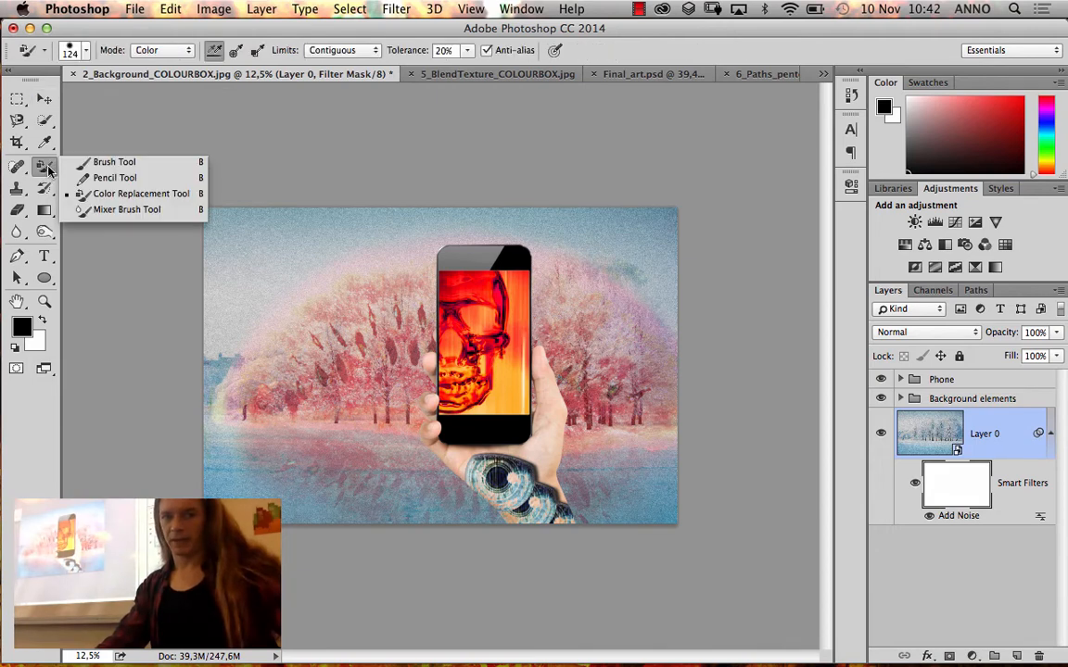
pyautogui.click(111, 163)
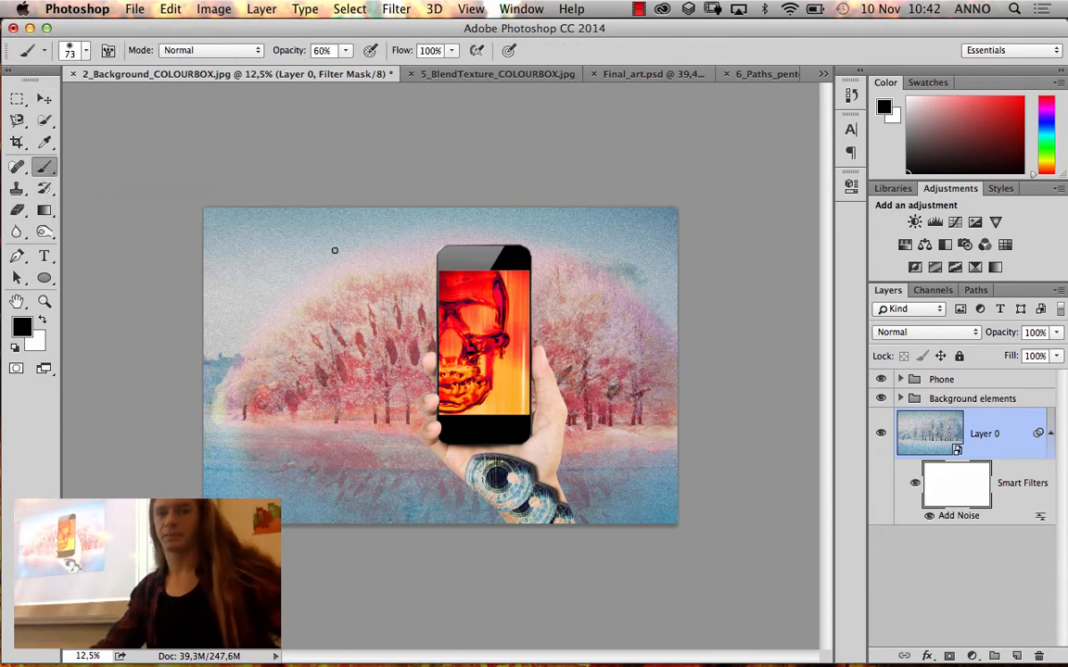
pyautogui.rightClick(380, 306)
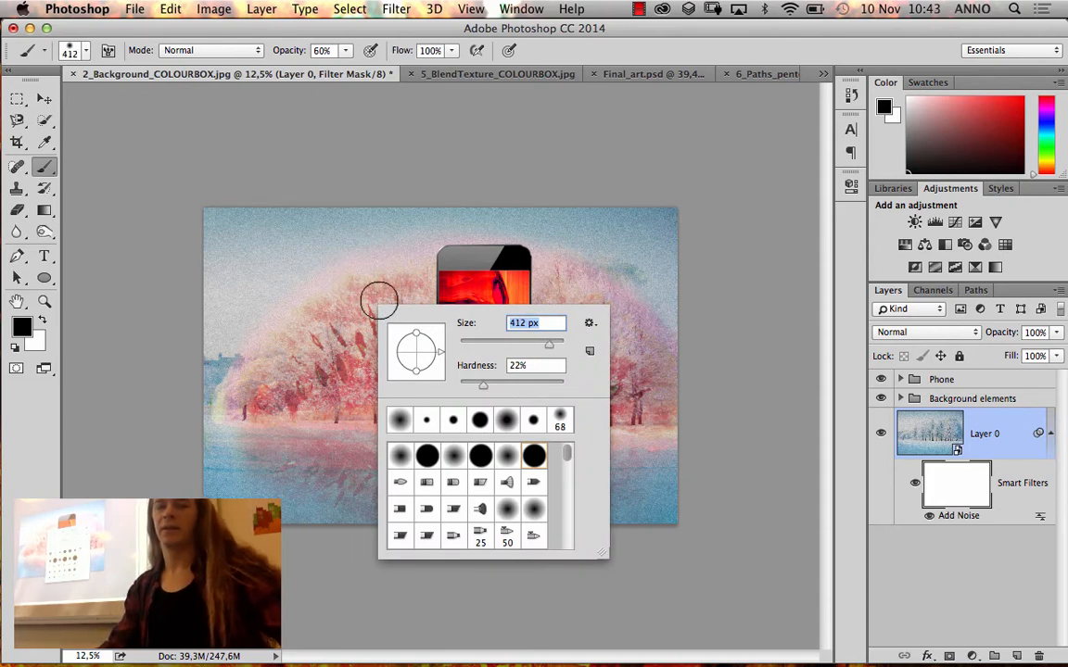
pyautogui.press('Return')
pyautogui.moveTo(327, 334)
pyautogui.mouseDown()
pyautogui.moveTo(372, 293)
pyautogui.moveTo(321, 333)
pyautogui.moveTo(360, 311)
pyautogui.moveTo(360, 293)
pyautogui.mouseUp()
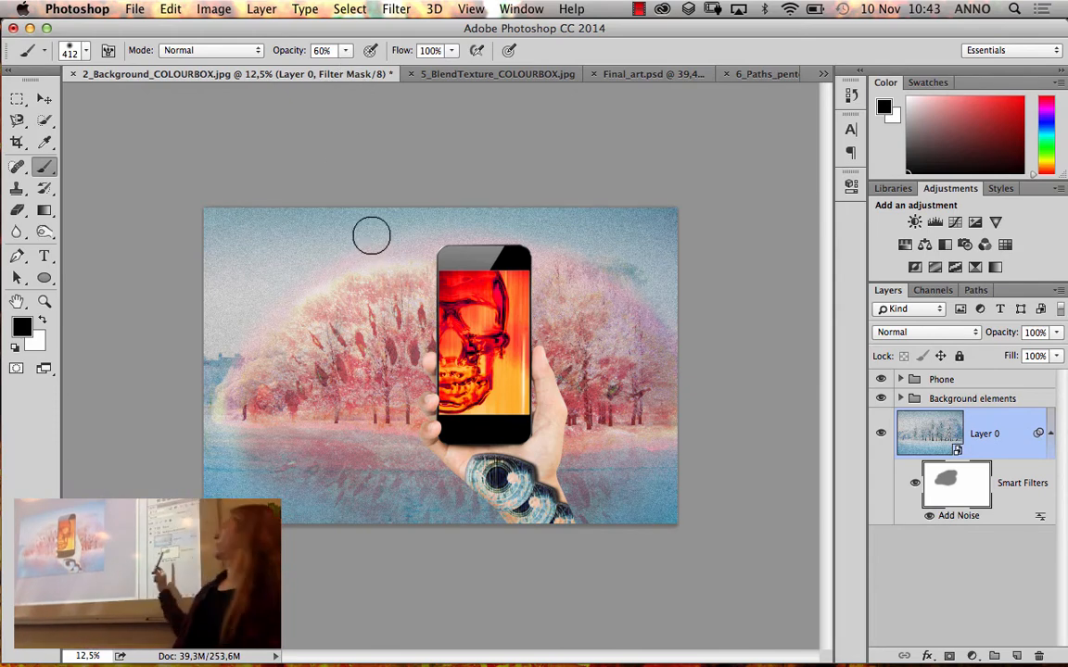
# Soften the brush to 0% hardness and mask more noise over the left trees and water, and over the right-hand trees at 25% opacity
pyautogui.rightClick(275, 392)
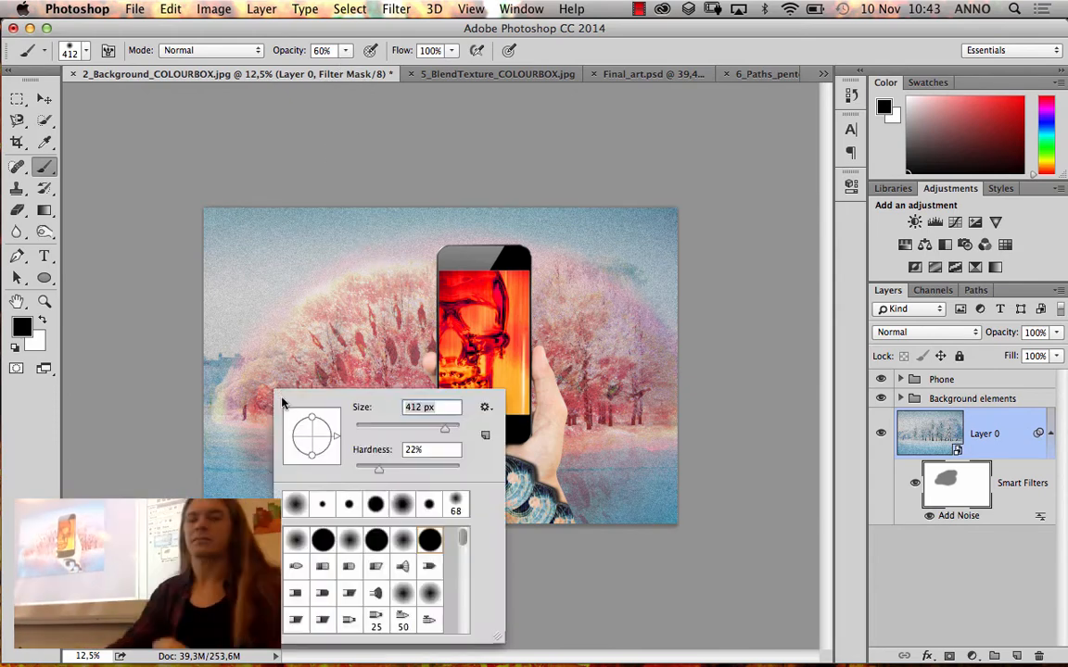
pyautogui.moveTo(367, 471); pyautogui.dragTo(352, 471)
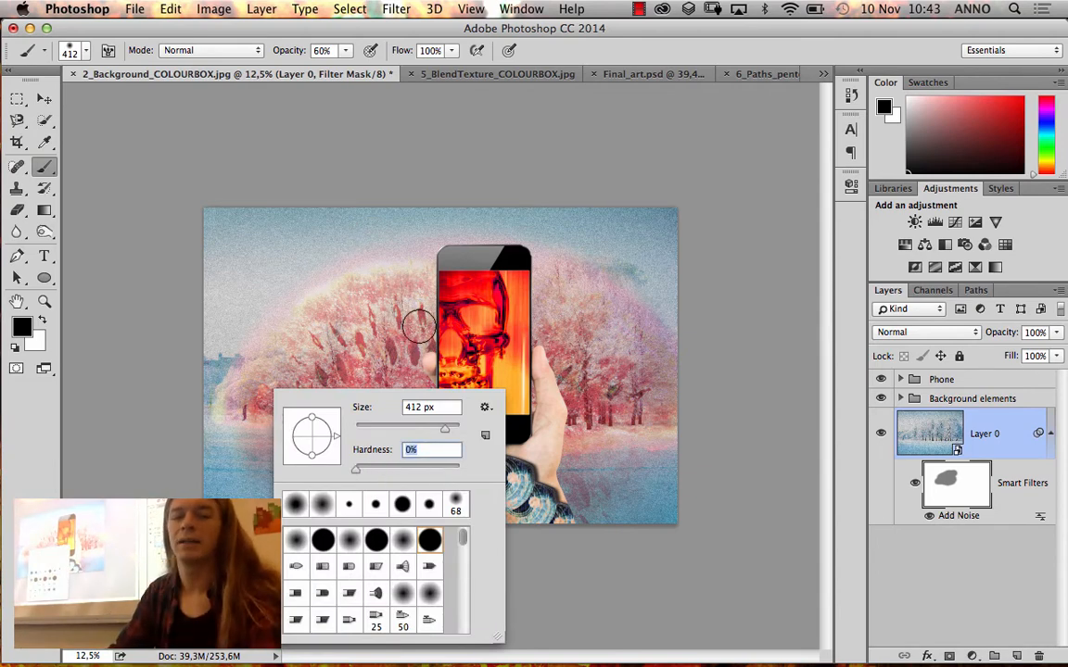
pyautogui.moveTo(427, 325); pyautogui.dragTo(426, 347)
pyautogui.moveTo(443, 307)
pyautogui.mouseDown()
pyautogui.moveTo(353, 379)
pyautogui.moveTo(339, 353)
pyautogui.moveTo(415, 323)
pyautogui.moveTo(373, 306)
pyautogui.moveTo(326, 341)
pyautogui.moveTo(372, 294)
pyautogui.moveTo(399, 276)
pyautogui.moveTo(467, 268)
pyautogui.moveTo(418, 358)
pyautogui.moveTo(344, 354)
pyautogui.moveTo(329, 303)
pyautogui.moveTo(415, 250)
pyautogui.moveTo(250, 335)
pyautogui.moveTo(376, 214)
pyautogui.moveTo(129, 252)
pyautogui.moveTo(177, 243)
pyautogui.moveTo(181, 363)
pyautogui.mouseUp()
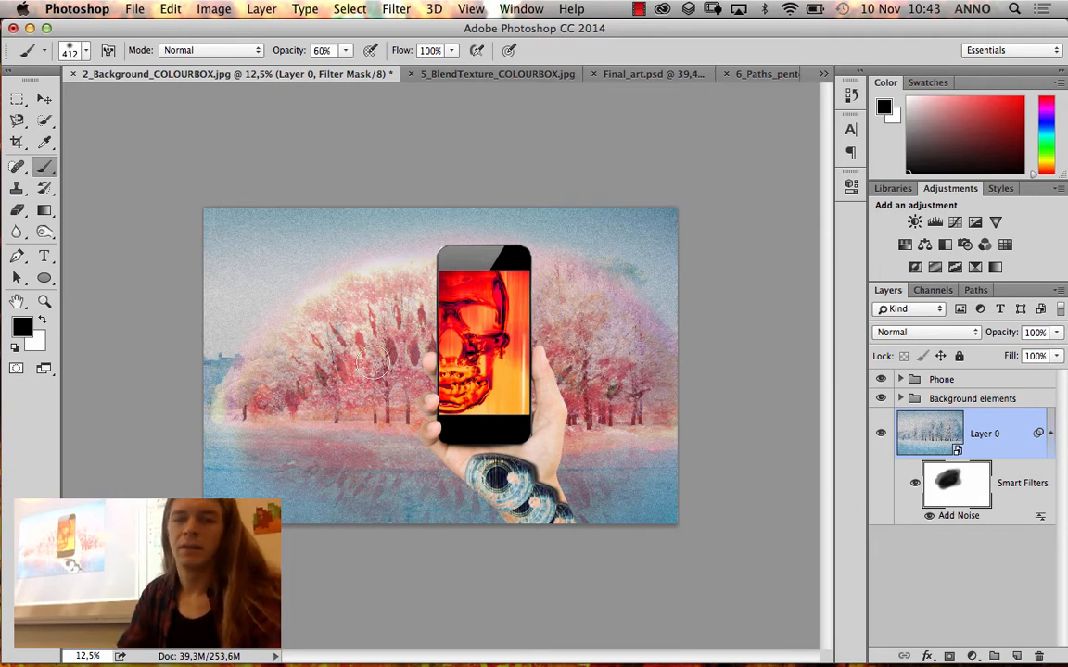
pyautogui.moveTo(339, 458)
pyautogui.mouseDown()
pyautogui.moveTo(378, 457)
pyautogui.moveTo(296, 459)
pyautogui.mouseUp()
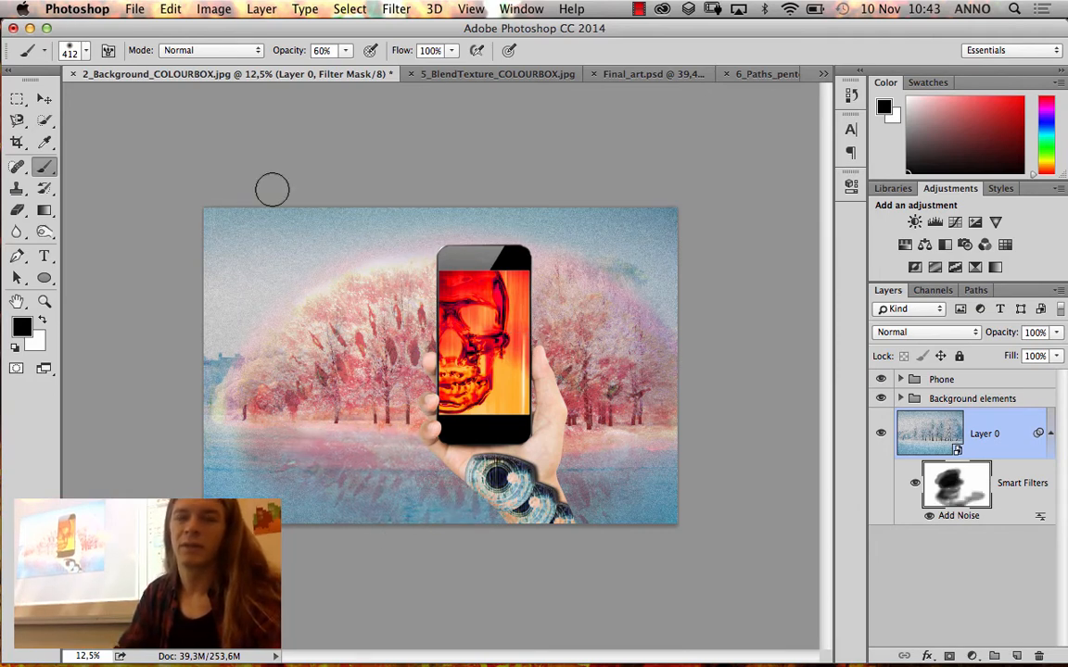
pyautogui.click(344, 51)
pyautogui.moveTo(583, 345)
pyautogui.mouseDown()
pyautogui.moveTo(596, 343)
pyautogui.moveTo(558, 310)
pyautogui.moveTo(569, 441)
pyautogui.moveTo(590, 400)
pyautogui.moveTo(501, 428)
pyautogui.moveTo(551, 417)
pyautogui.moveTo(592, 374)
pyautogui.moveTo(586, 419)
pyautogui.mouseUp()
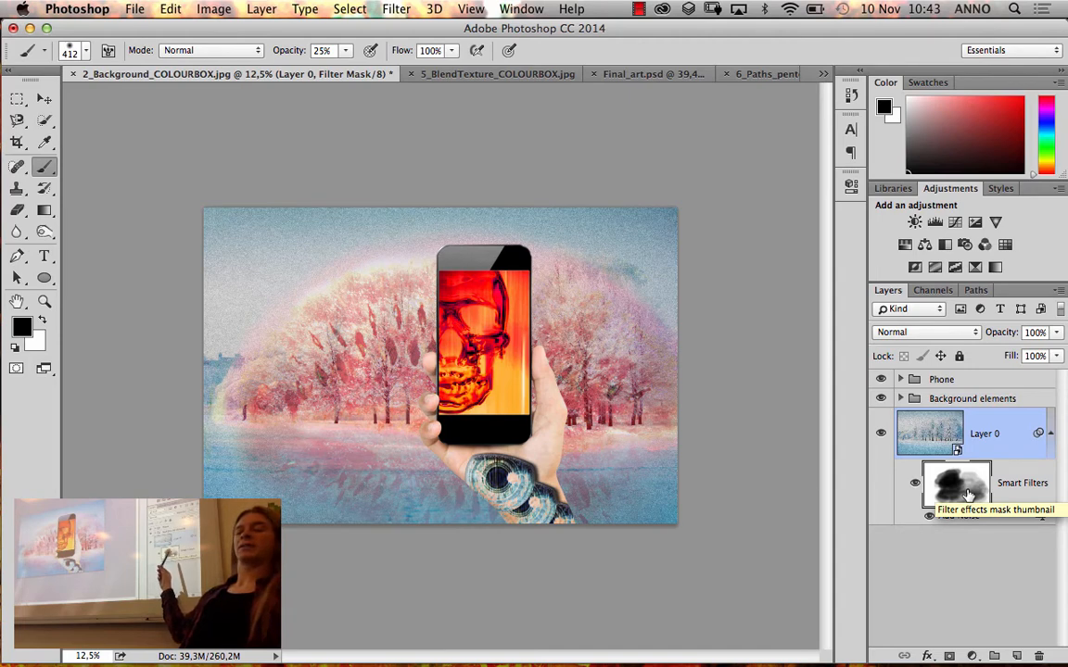
# Examine the painted filter mask on its own against the normal view of the image
pyautogui.keyDown('alt'); pyautogui.click(968, 494); pyautogui.keyUp('alt')
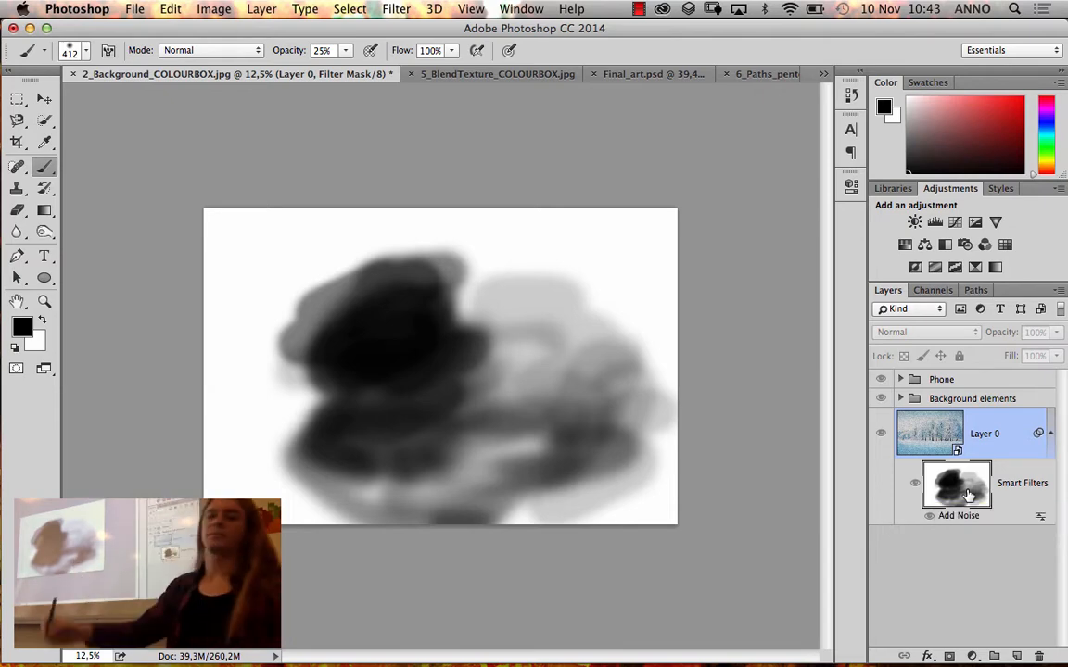
pyautogui.click(947, 429)
pyautogui.click(973, 481)
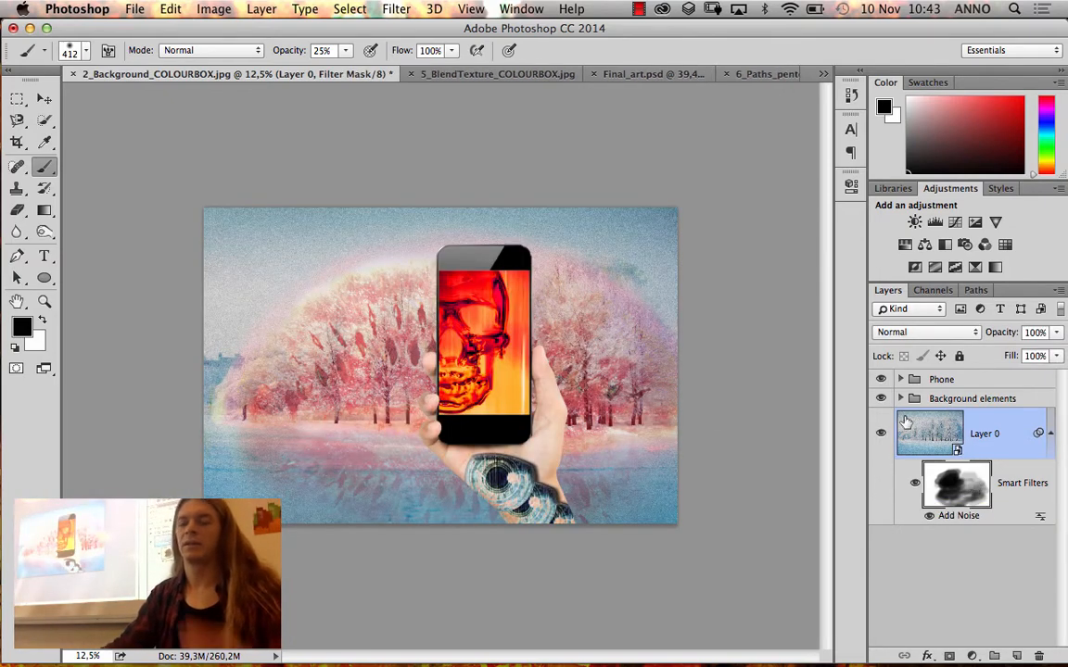
pyautogui.keyDown('alt'); pyautogui.click(971, 491); pyautogui.keyUp('alt')
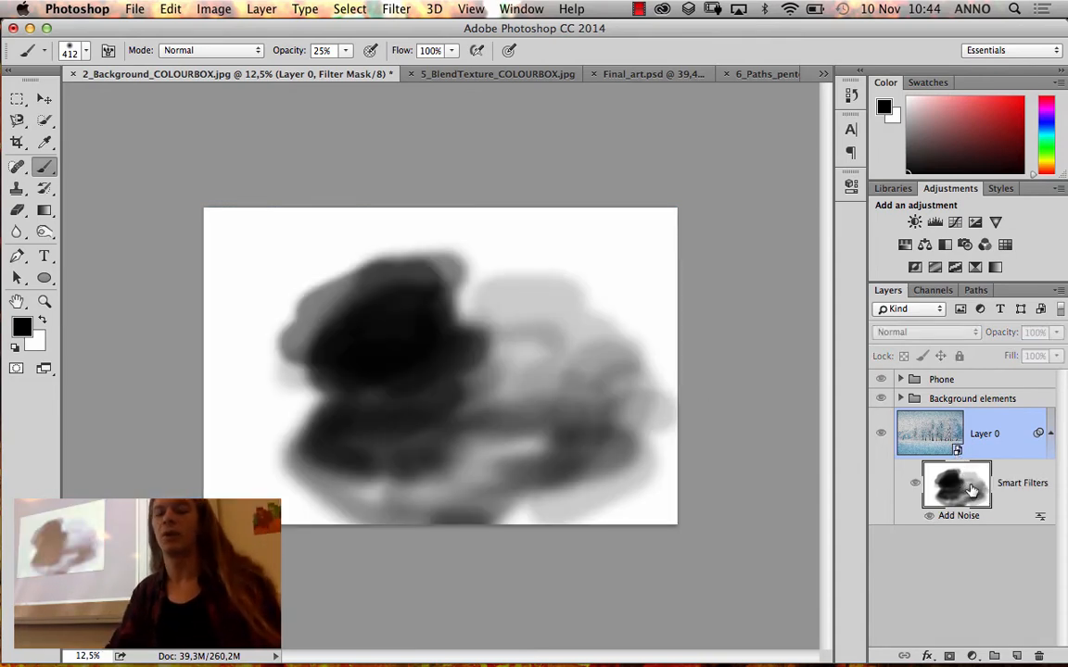
pyautogui.keyDown('alt'); pyautogui.click(962, 494); pyautogui.keyUp('alt')
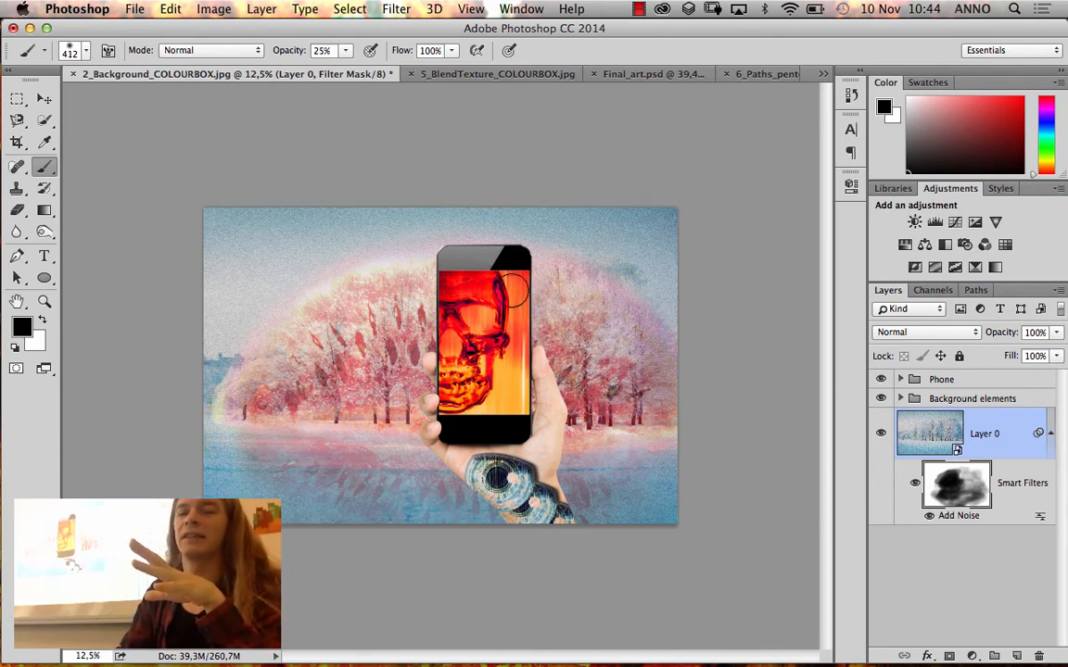
# Set the amount of Layer 0's Add Noise smart filter to 40.09%
pyautogui.doubleClick(958, 516)
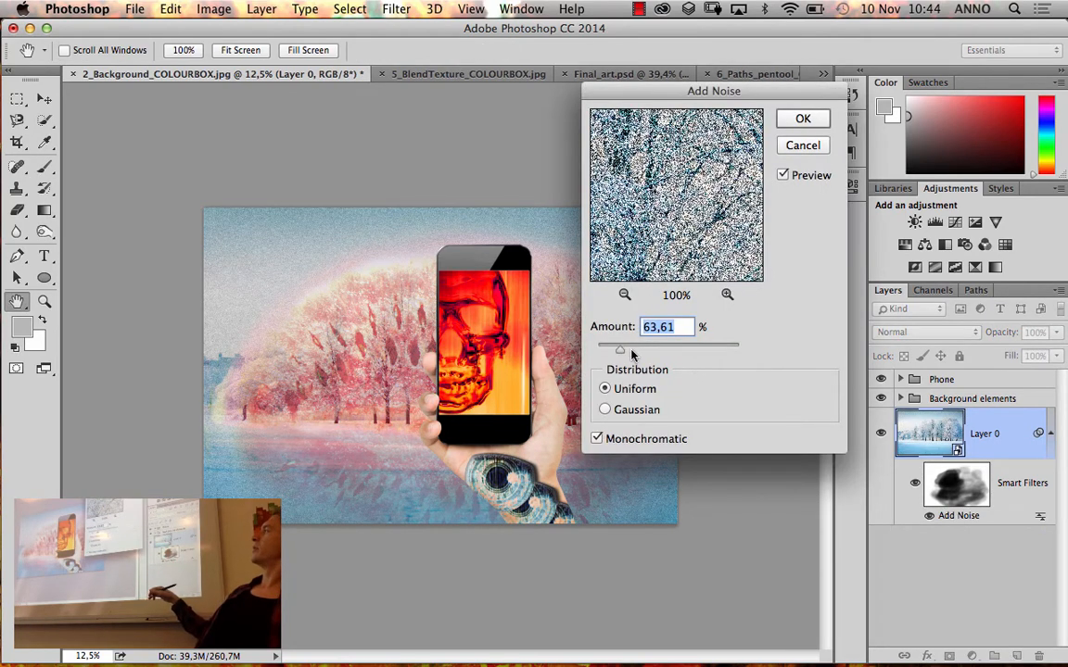
pyautogui.moveTo(614, 355); pyautogui.dragTo(612, 357)
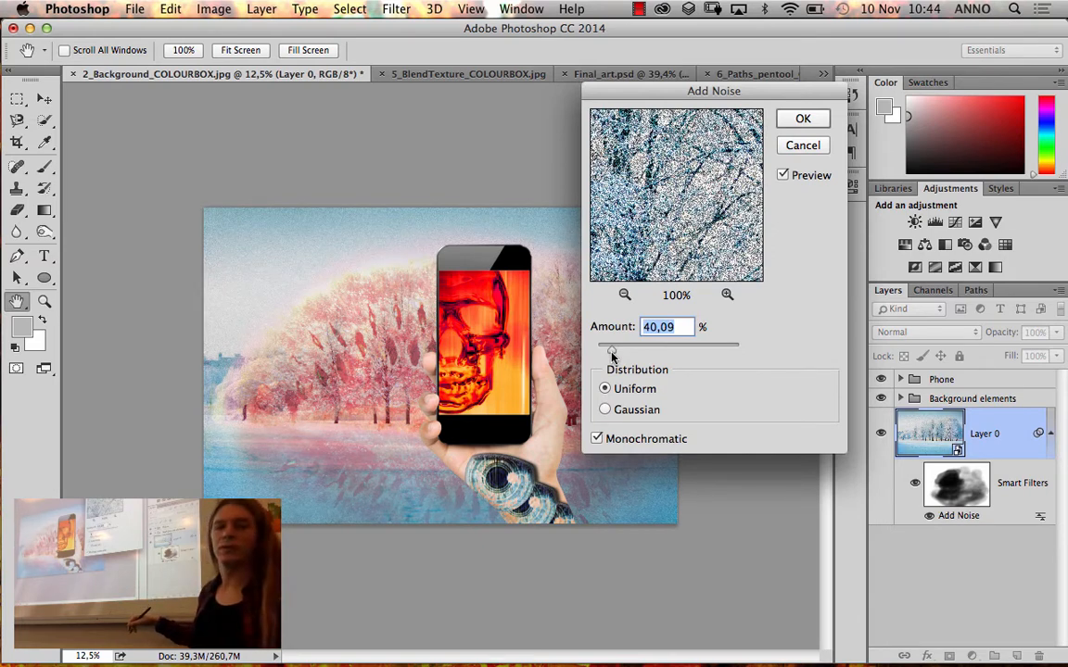
pyautogui.click(813, 121)
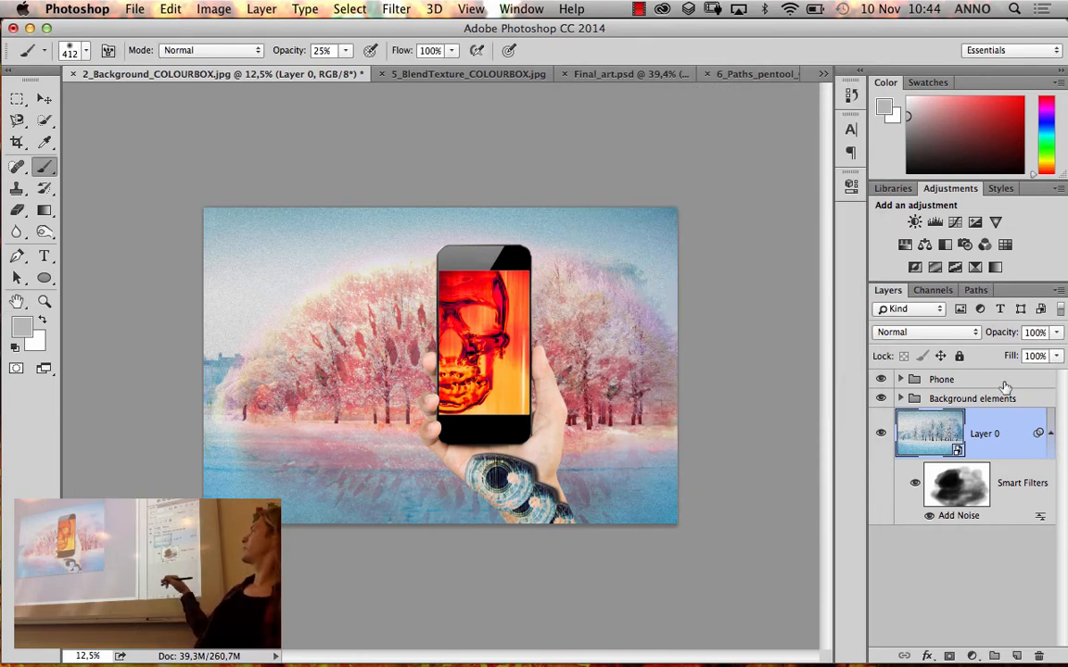
# Set the Add Noise filter's blending opacity to 75%, keeping its mode at Normal
pyautogui.doubleClick(1039, 521)
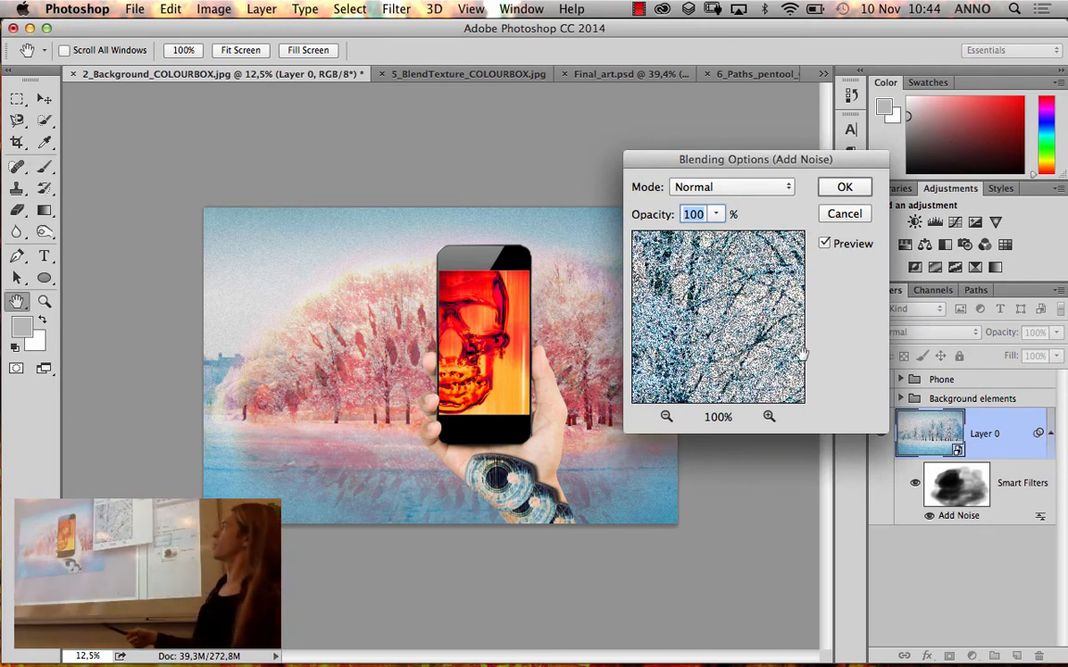
pyautogui.click(714, 215)
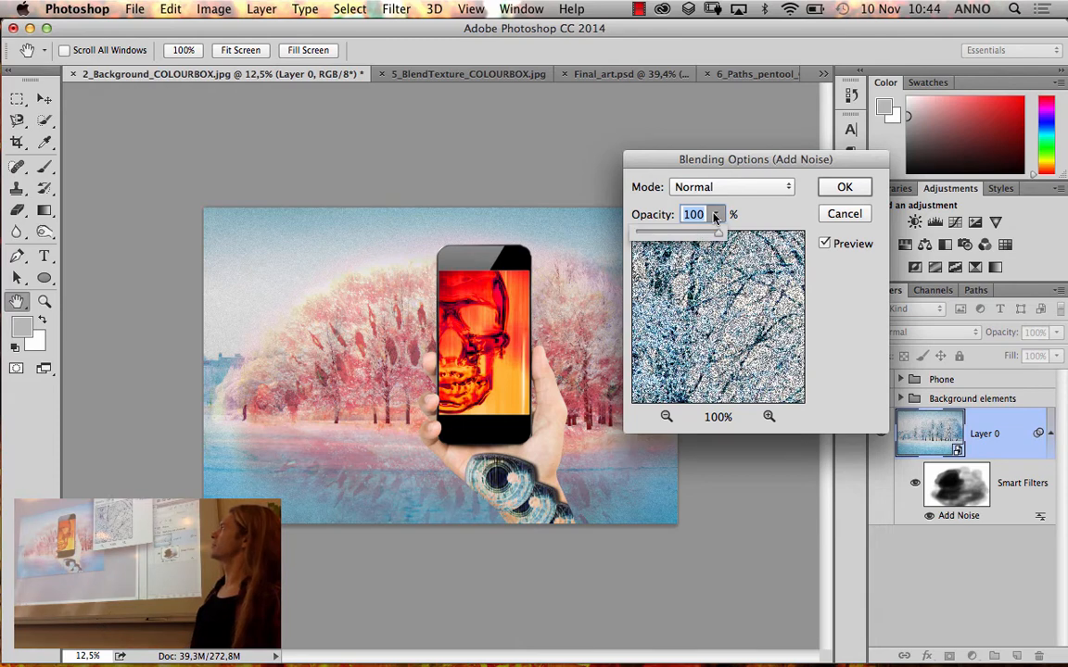
pyautogui.moveTo(692, 238); pyautogui.dragTo(677, 240)
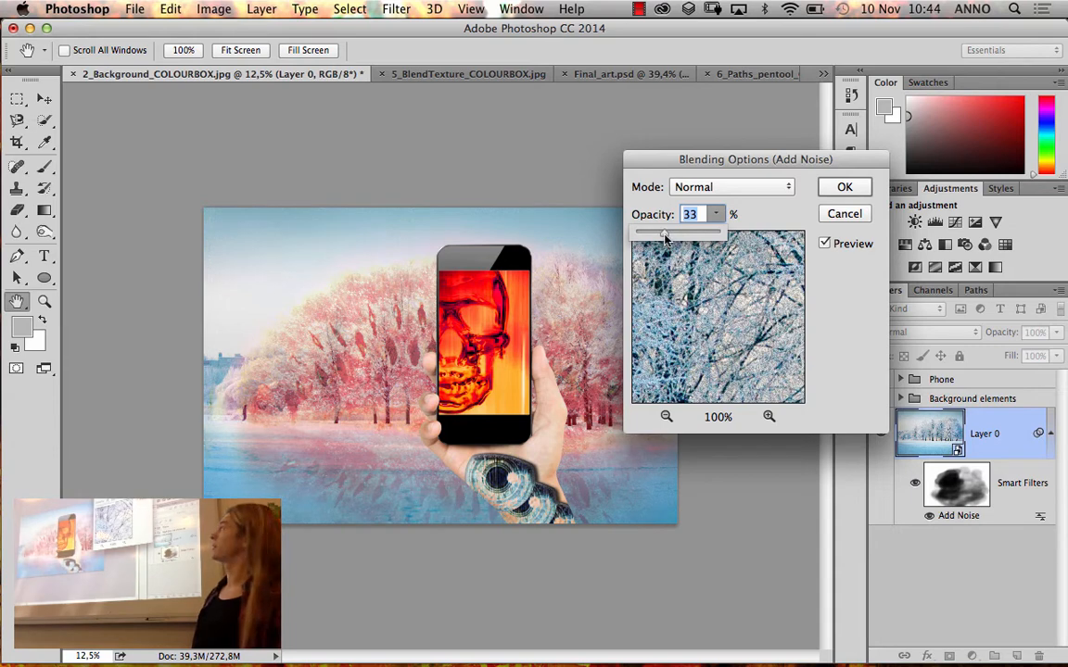
pyautogui.moveTo(665, 238); pyautogui.dragTo(730, 236)
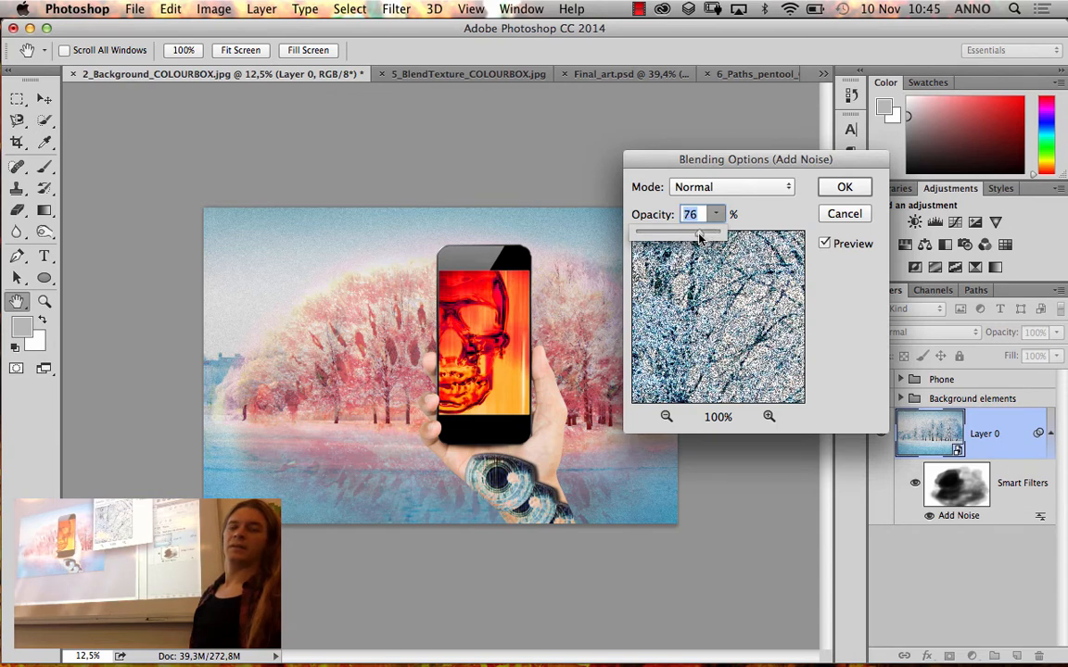
pyautogui.click(827, 188)
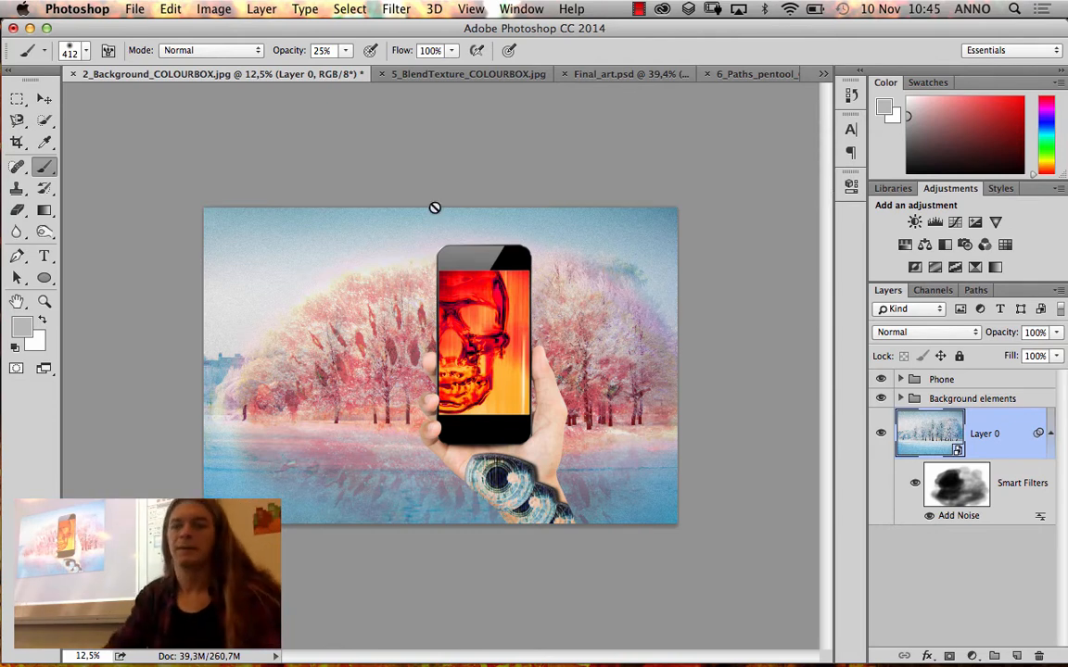
# Try the Darken, Multiply, Color Burn, Linear Burn and Darker Color blending modes on Layer 0's Add Noise smart filter
pyautogui.doubleClick(1041, 521)
pyautogui.moveTo(751, 154); pyautogui.dragTo(866, 89)
pyautogui.click(871, 118)
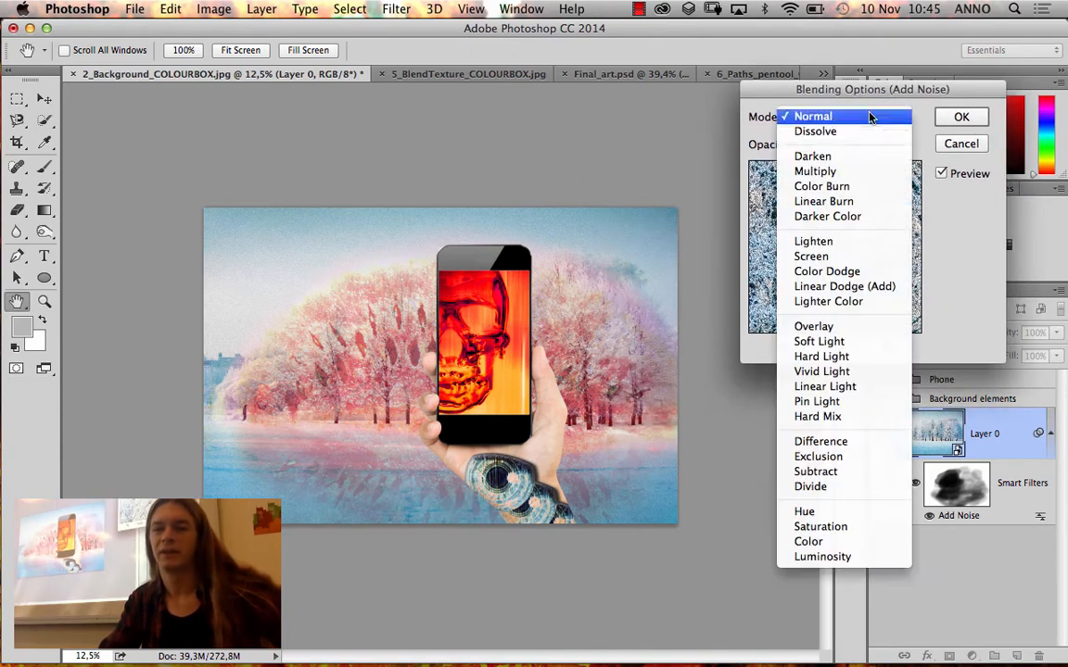
pyautogui.click(787, 156)
pyautogui.click(855, 117)
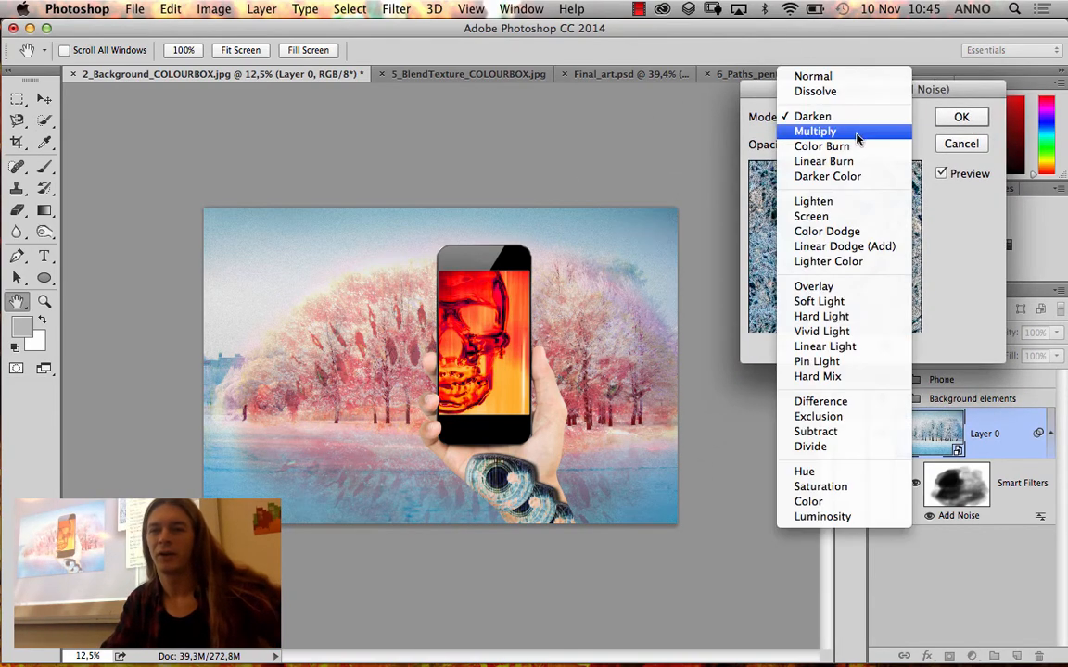
pyautogui.click(858, 137)
pyautogui.click(860, 120)
pyautogui.click(863, 131)
pyautogui.click(874, 123)
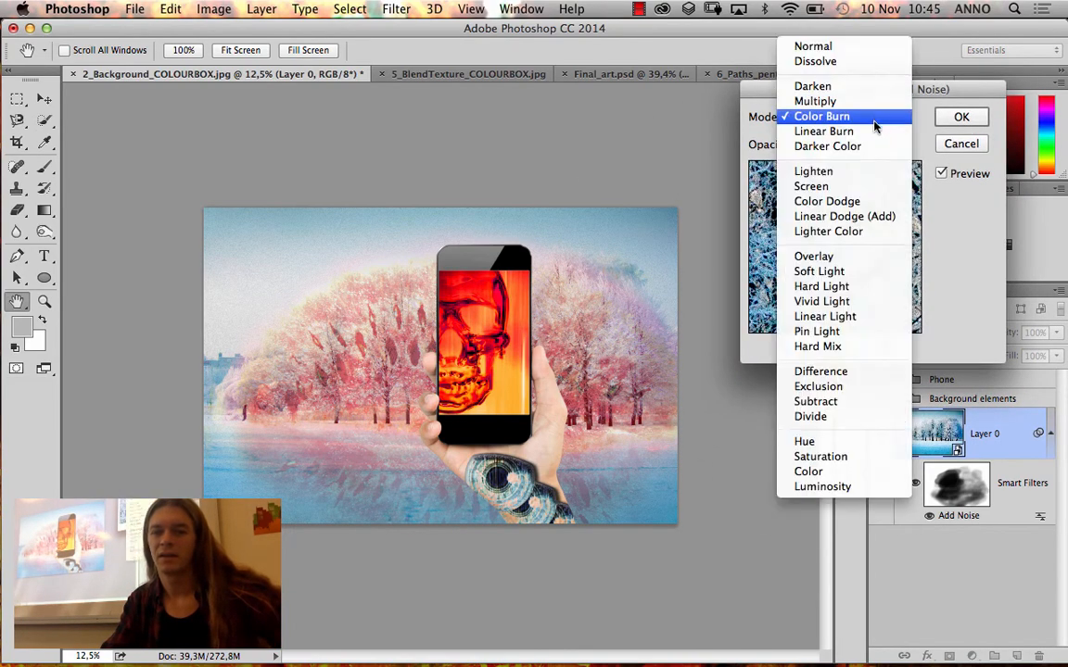
pyautogui.click(870, 135)
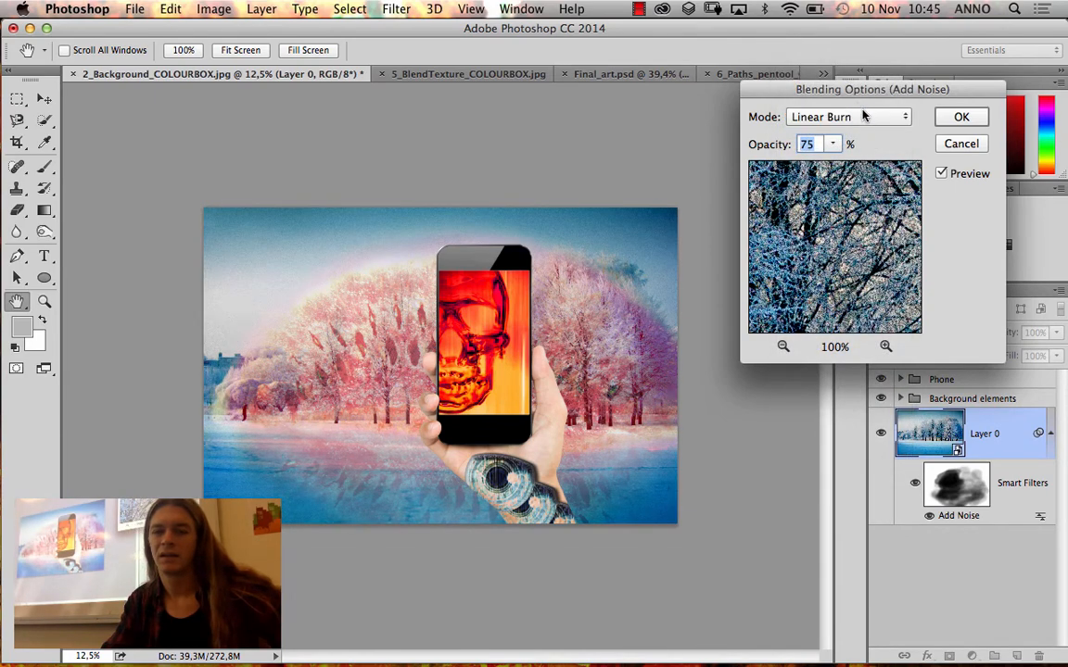
pyautogui.click(863, 116)
pyautogui.click(851, 91)
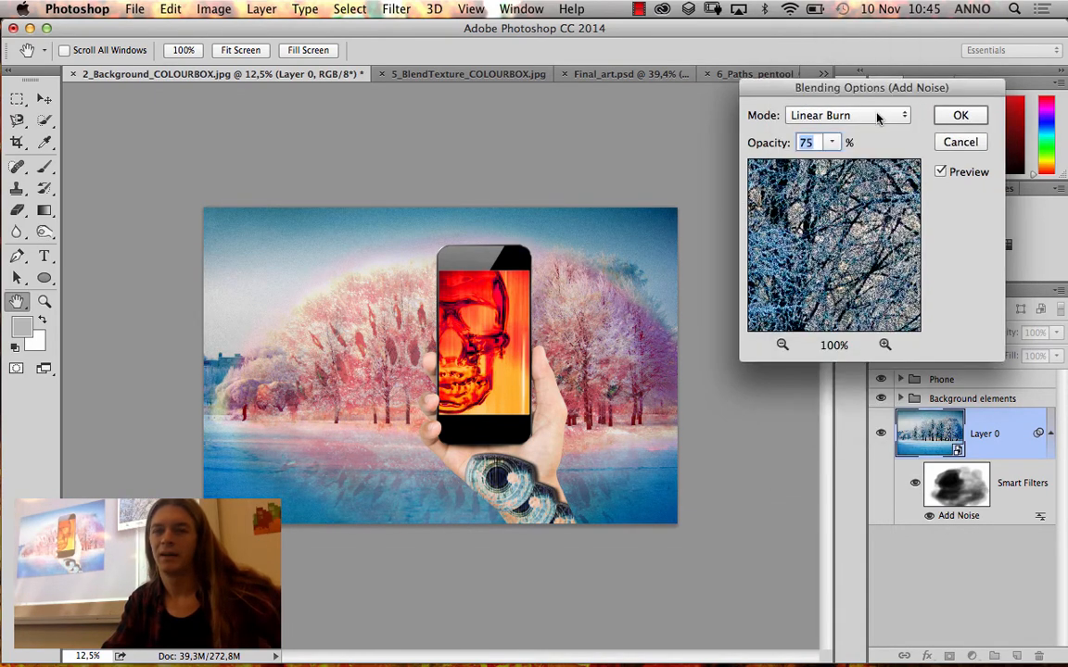
pyautogui.click(793, 111)
pyautogui.click(852, 131)
# Try the Lighten, Screen and Color Dodge blending modes for the Add Noise filter
pyautogui.click(839, 115)
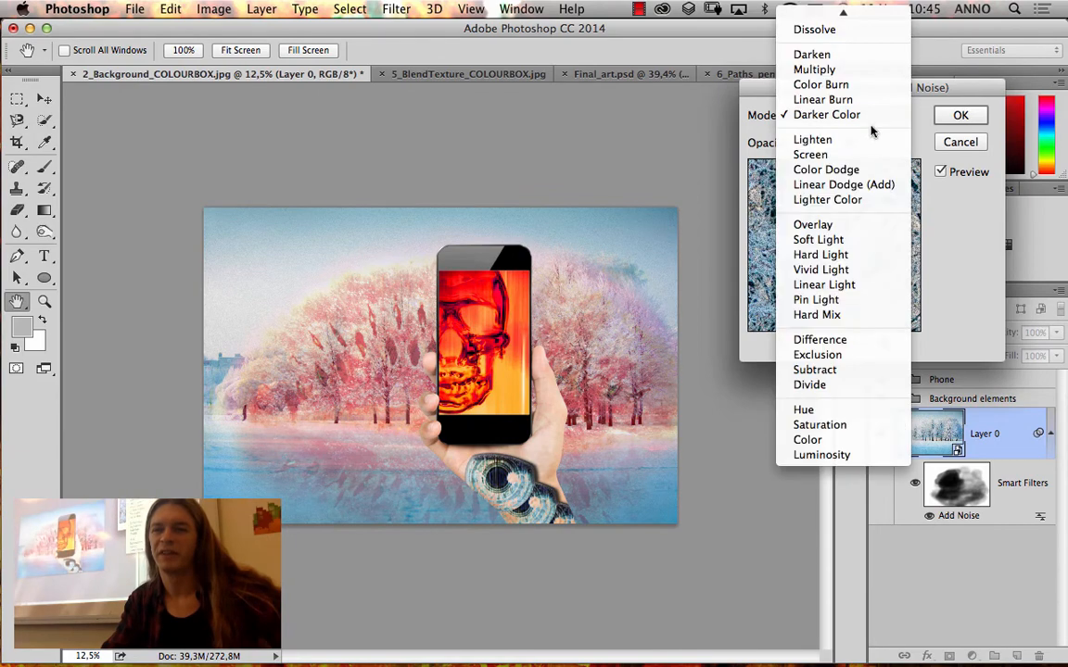
pyautogui.click(866, 137)
pyautogui.click(877, 115)
pyautogui.click(869, 135)
pyautogui.click(880, 113)
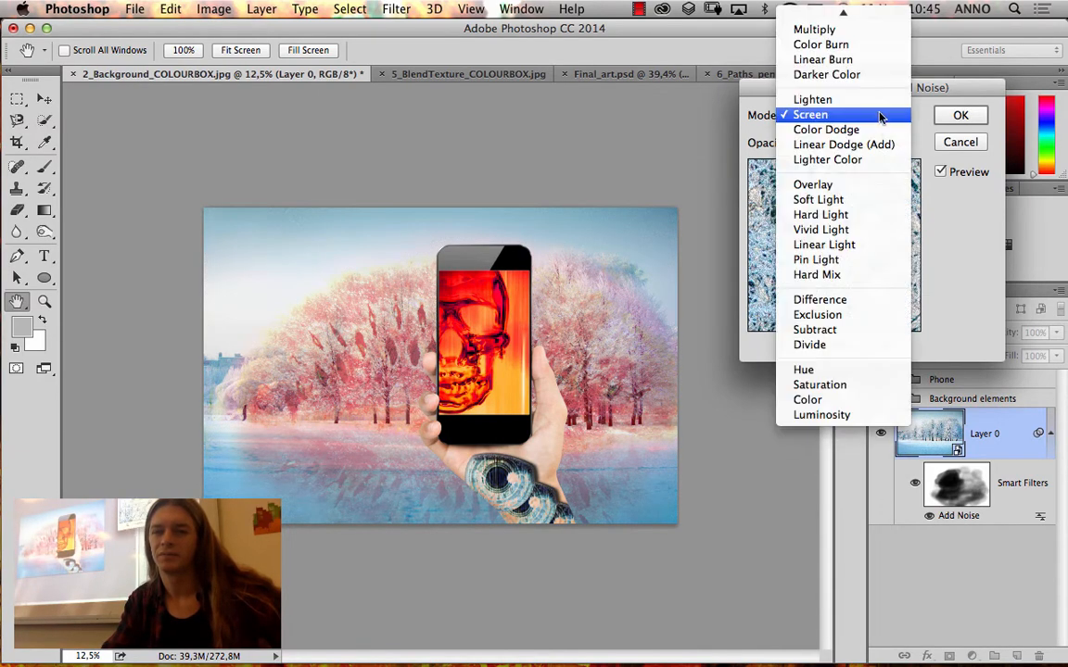
pyautogui.click(870, 131)
# Try the Overlay, Hard Light and Pin Light blending modes for the Add Noise filter
pyautogui.click(880, 113)
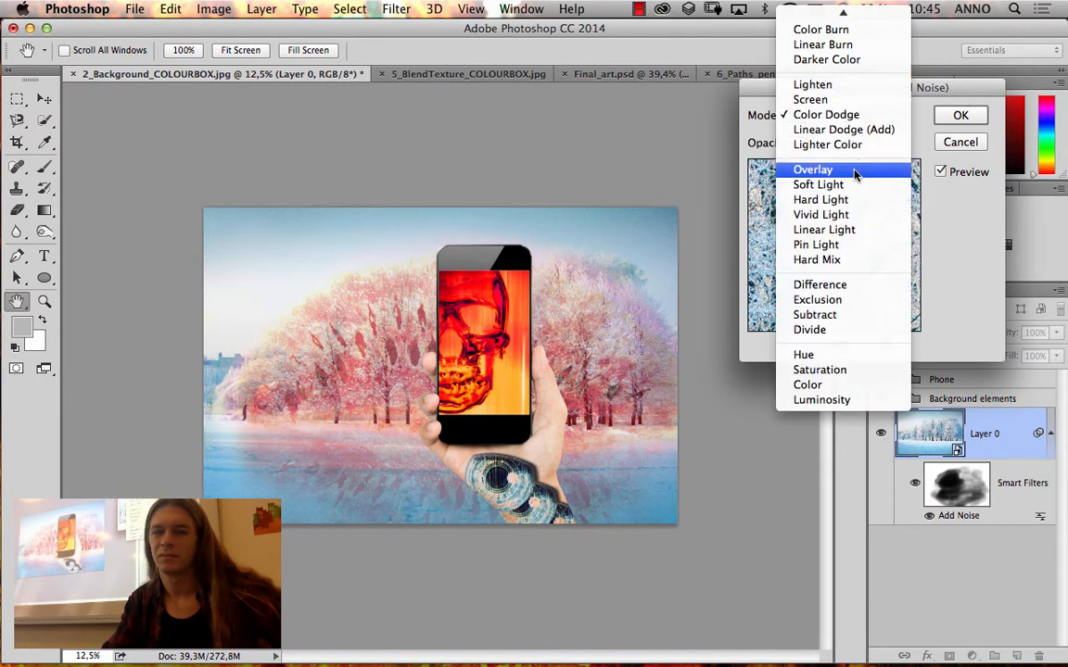
pyautogui.click(777, 165)
pyautogui.click(877, 114)
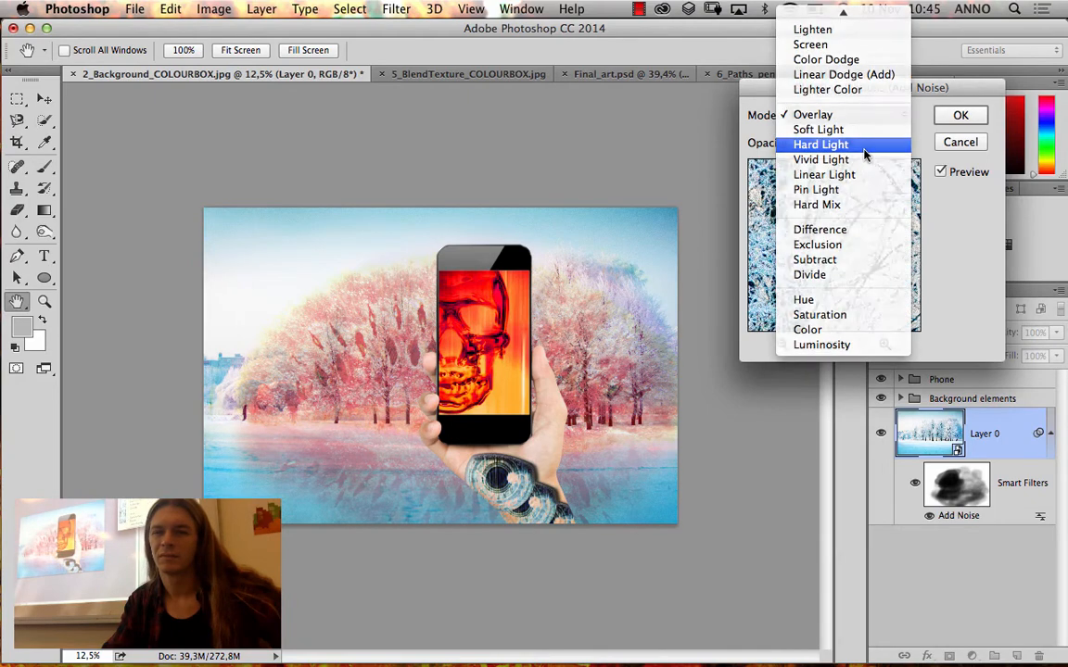
pyautogui.click(860, 145)
pyautogui.click(862, 114)
pyautogui.click(863, 160)
# Try the Difference, Exclusion and Subtract blending modes for the Add Noise filter
pyautogui.click(879, 115)
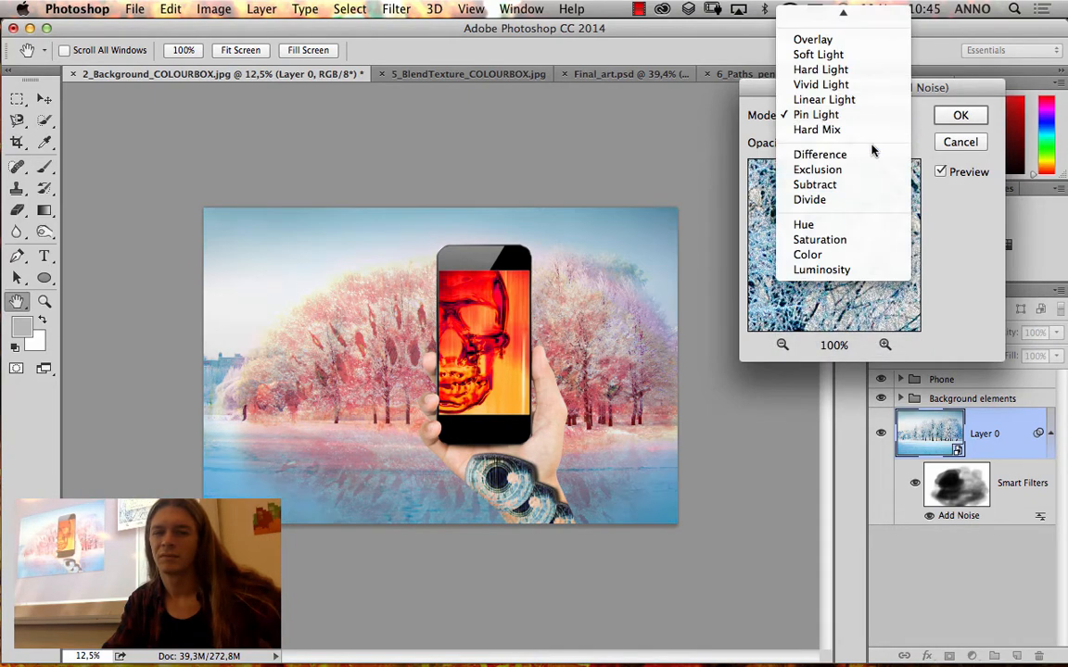
pyautogui.click(872, 152)
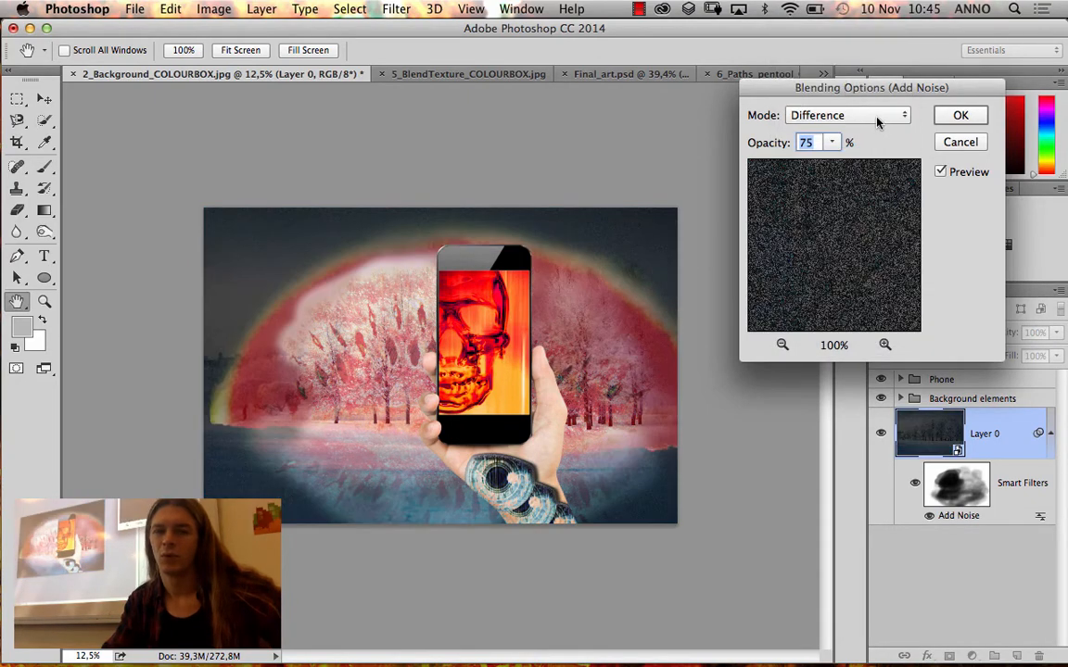
pyautogui.click(875, 115)
pyautogui.click(873, 137)
pyautogui.click(881, 115)
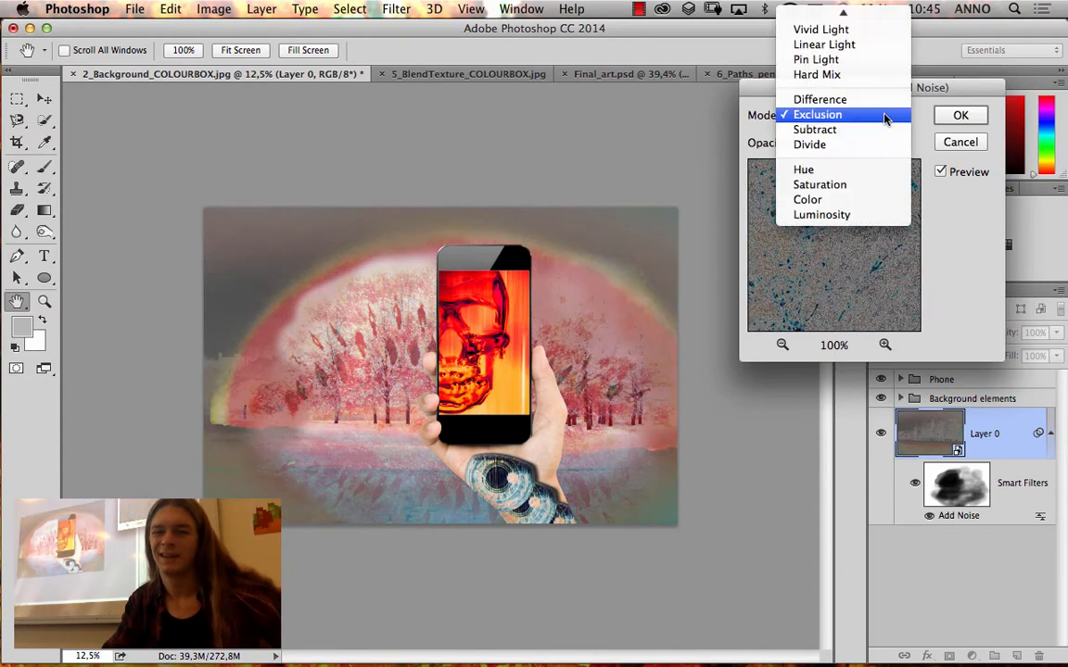
pyautogui.click(878, 130)
# Set the Add Noise filter's blending mode to Divide at 51% opacity and apply it
pyautogui.click(883, 115)
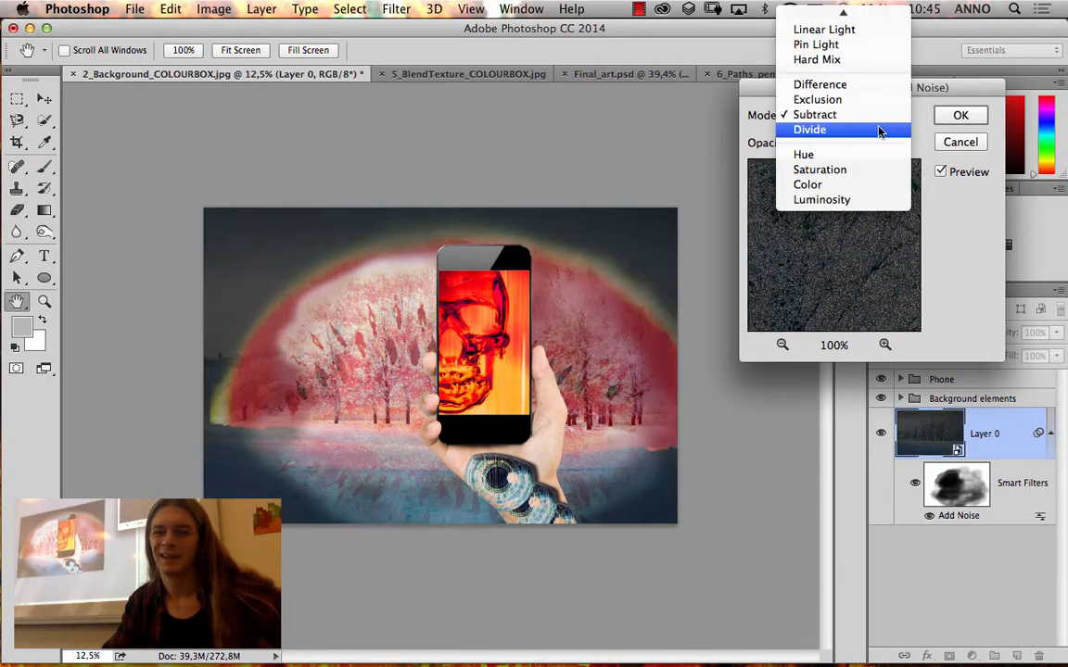
pyautogui.click(879, 130)
pyautogui.click(881, 117)
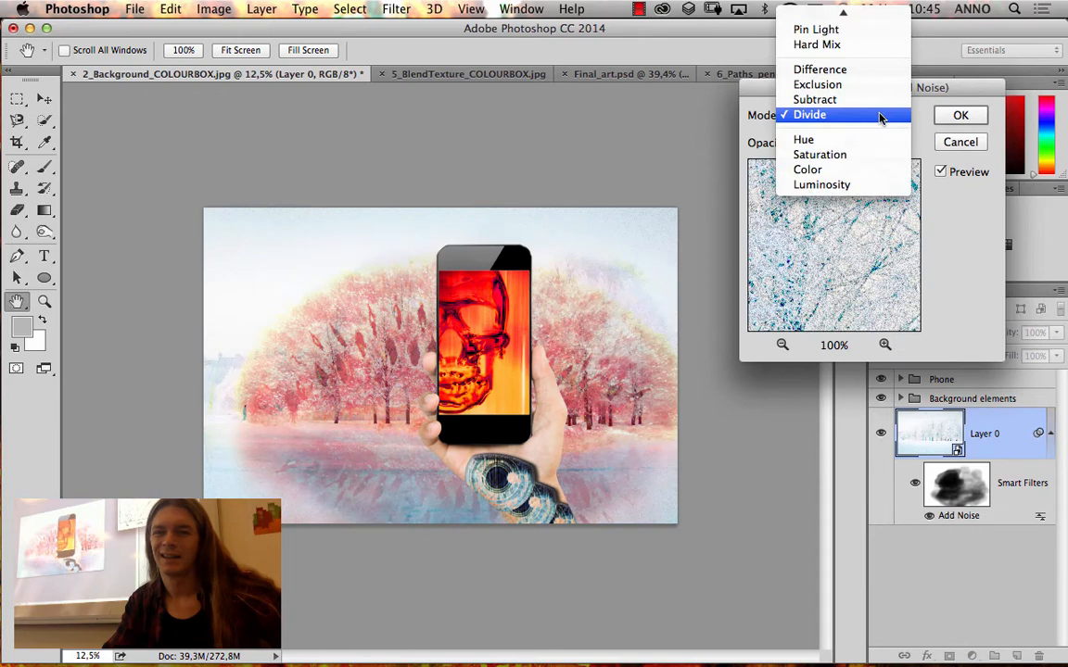
pyautogui.click(899, 114)
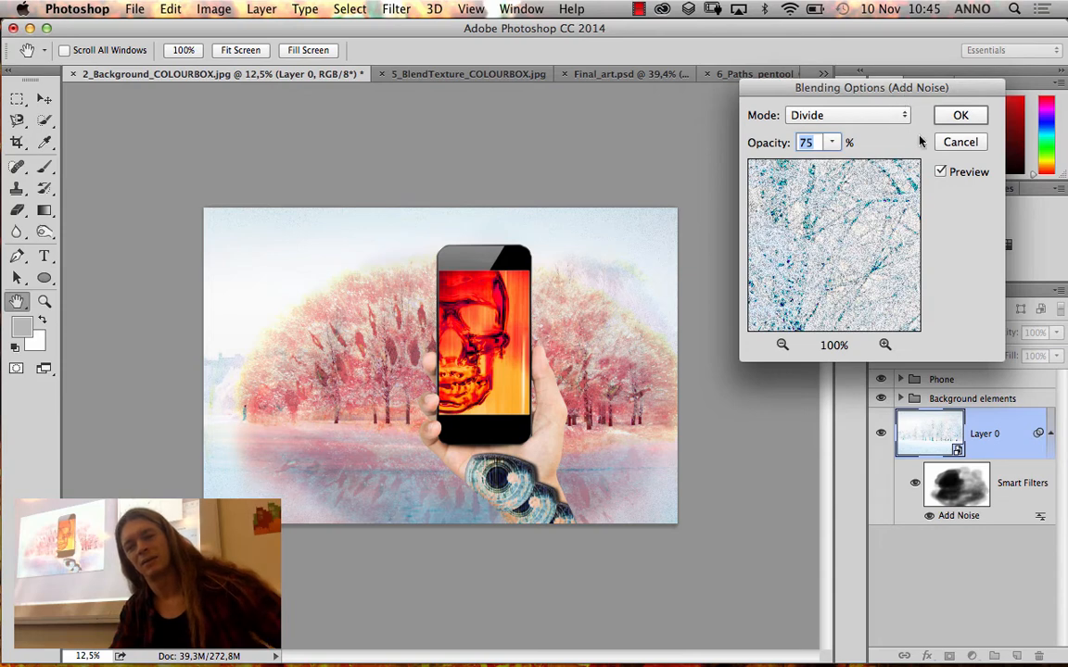
pyautogui.click(830, 145)
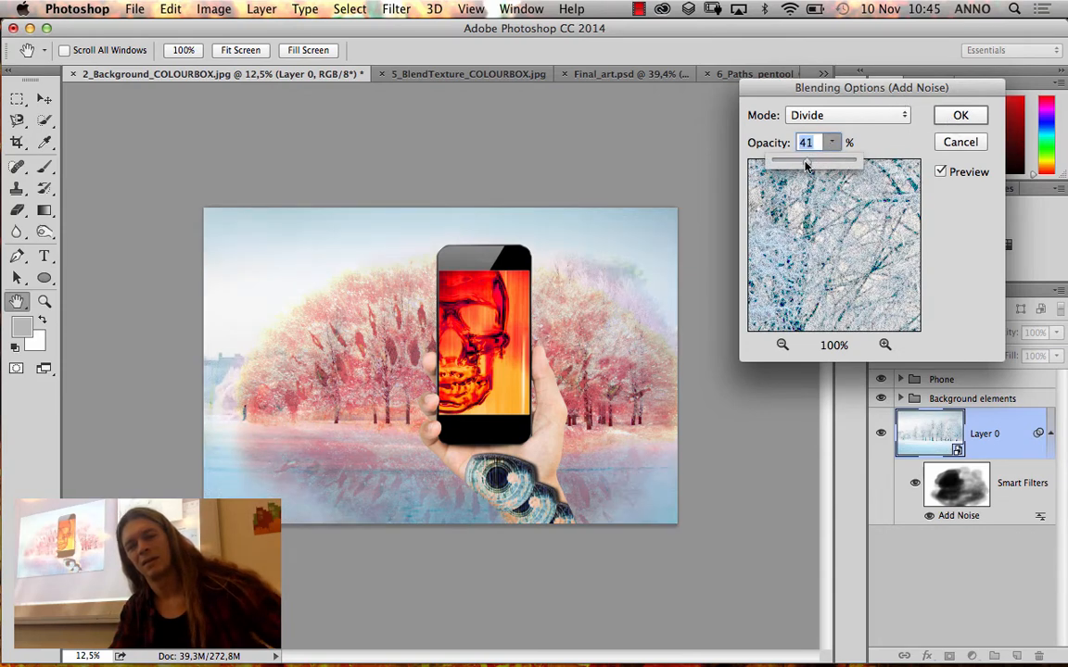
pyautogui.moveTo(806, 165); pyautogui.dragTo(812, 165)
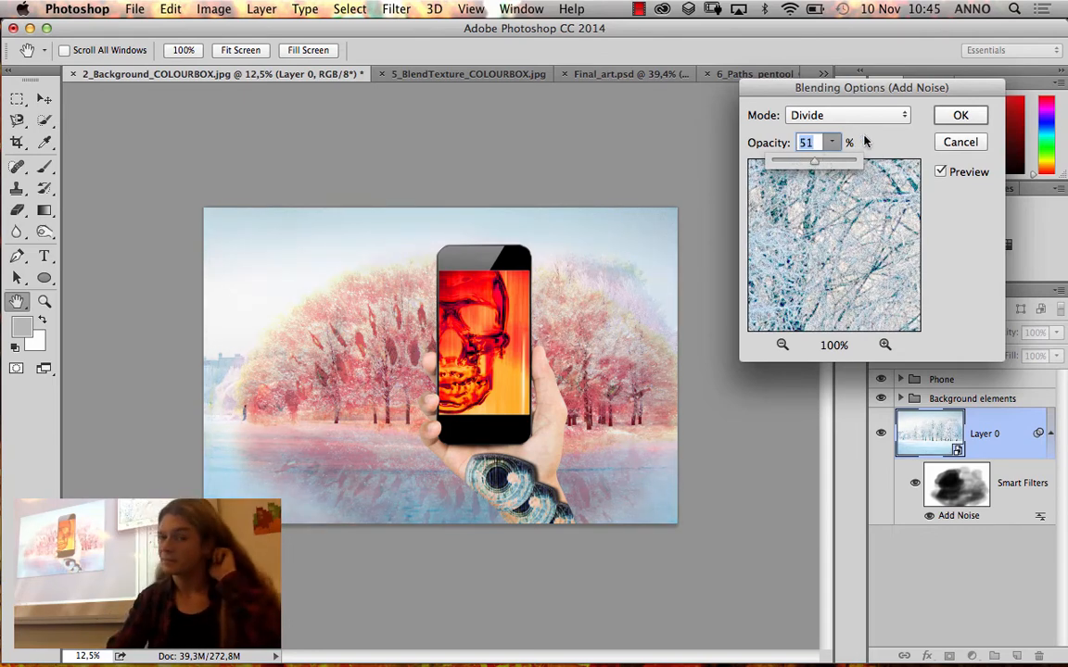
pyautogui.press('Return')
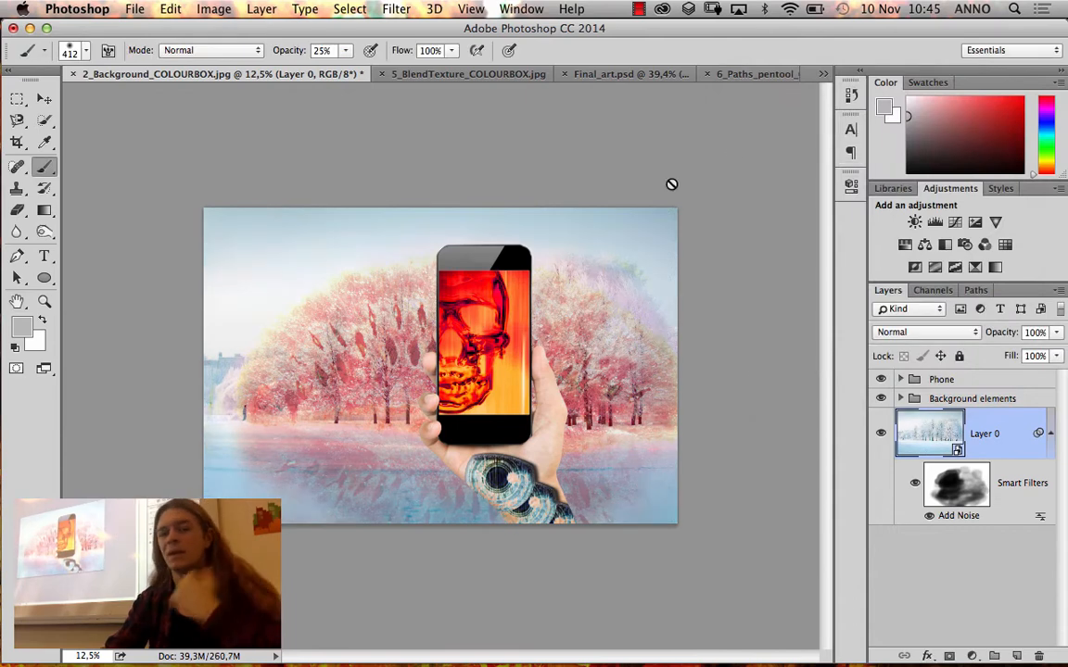
# Target the Add Noise filter's mask for brushing and switch the foreground colour to white
pyautogui.click(937, 483)
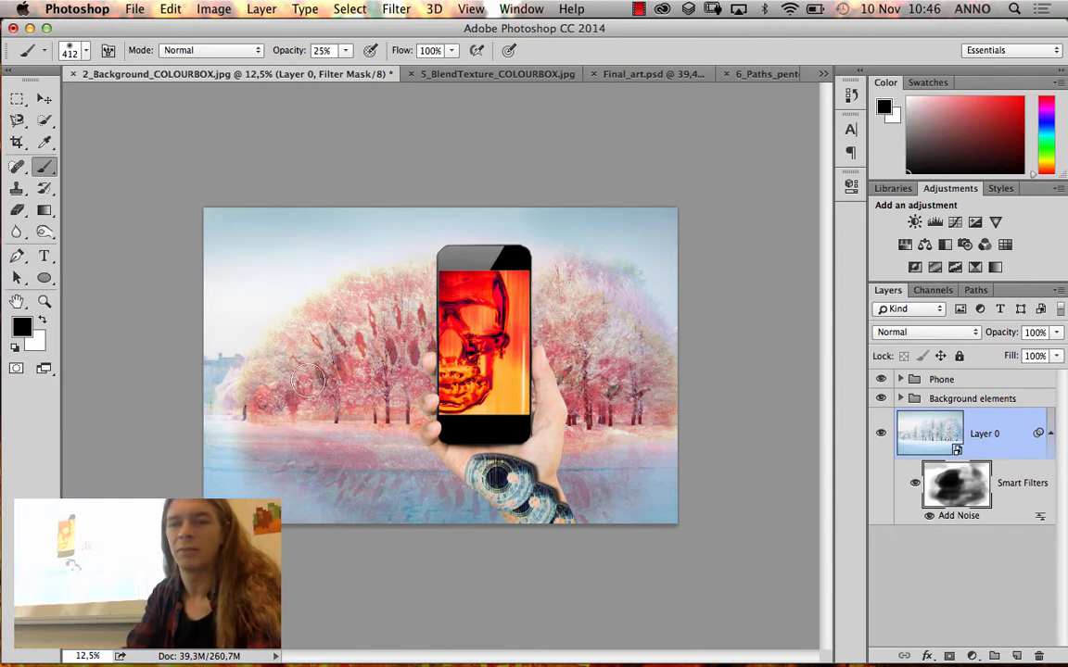
pyautogui.click(42, 321)
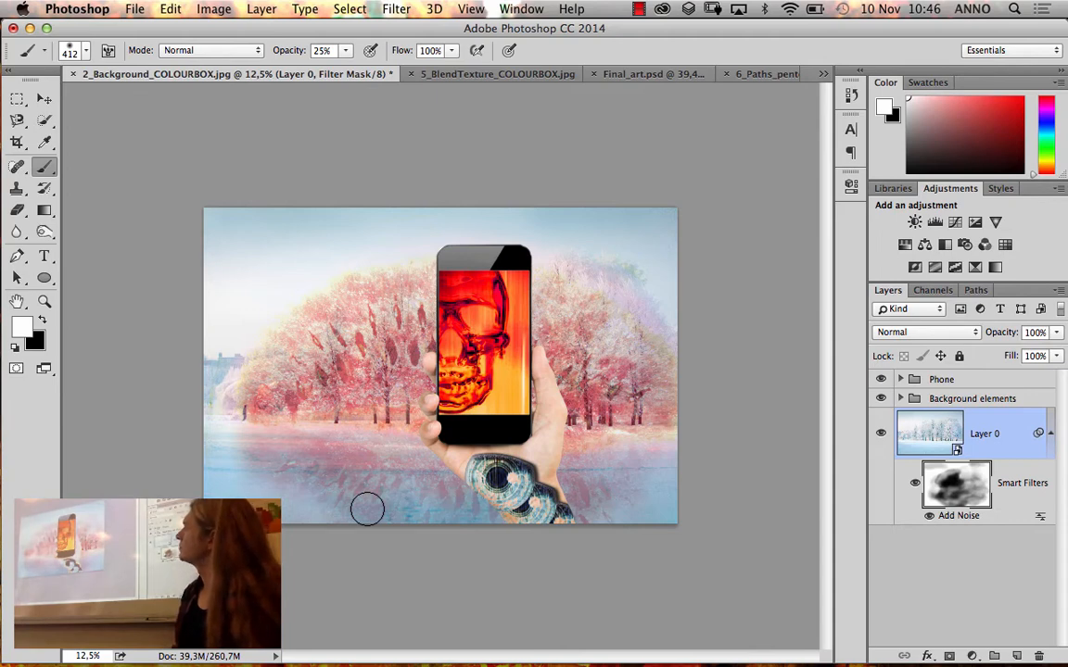
# Move the entire Phone group to the far left of the image, and back to the right in front of the right-hand trees
pyautogui.click(925, 380)
pyautogui.press('v')
pyautogui.moveTo(506, 343)
pyautogui.mouseDown()
pyautogui.moveTo(617, 338)
pyautogui.moveTo(295, 333)
pyautogui.moveTo(336, 336)
pyautogui.mouseUp()
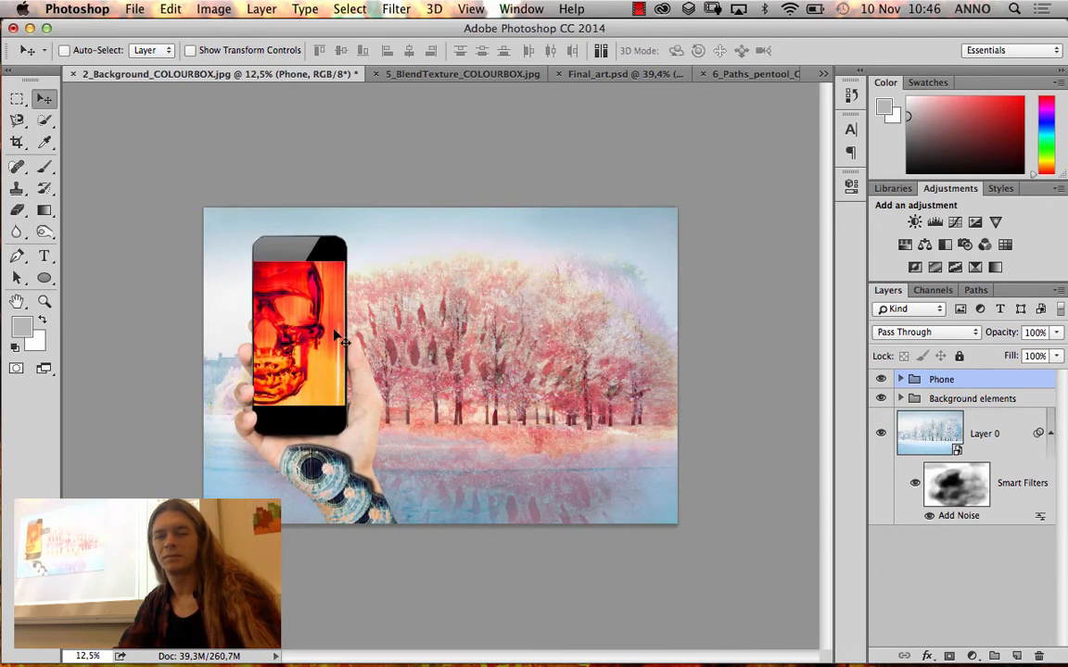
pyautogui.moveTo(336, 387); pyautogui.dragTo(594, 401)
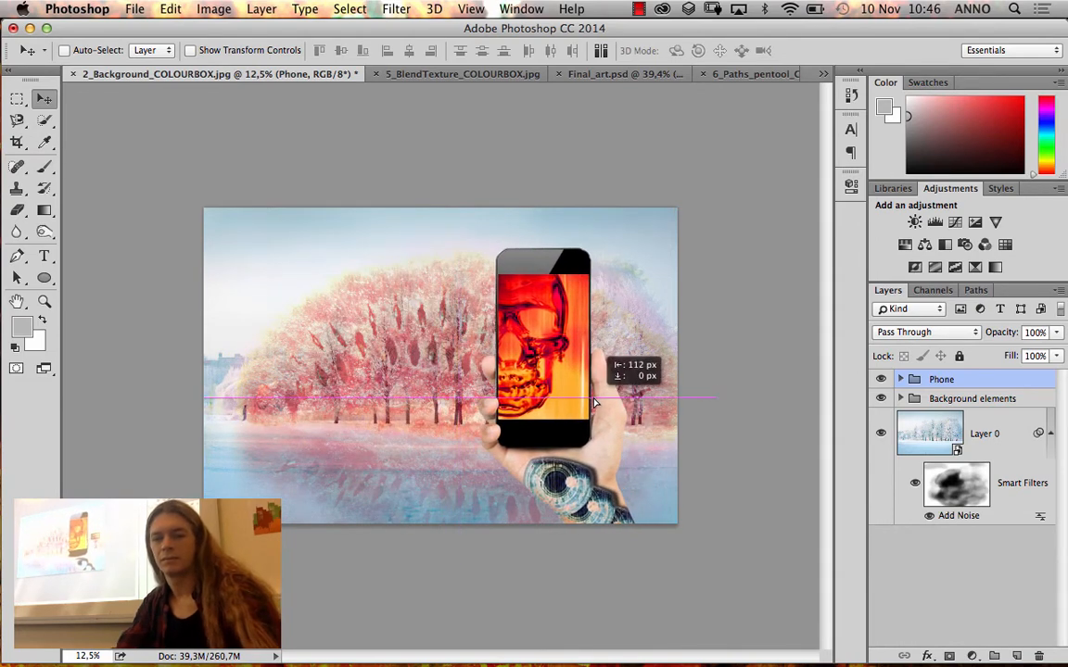
# Expand the Phone group and reposition the clipped skull layer so the skull's face is centred on the phone screen
pyautogui.click(900, 379)
pyautogui.click(993, 470)
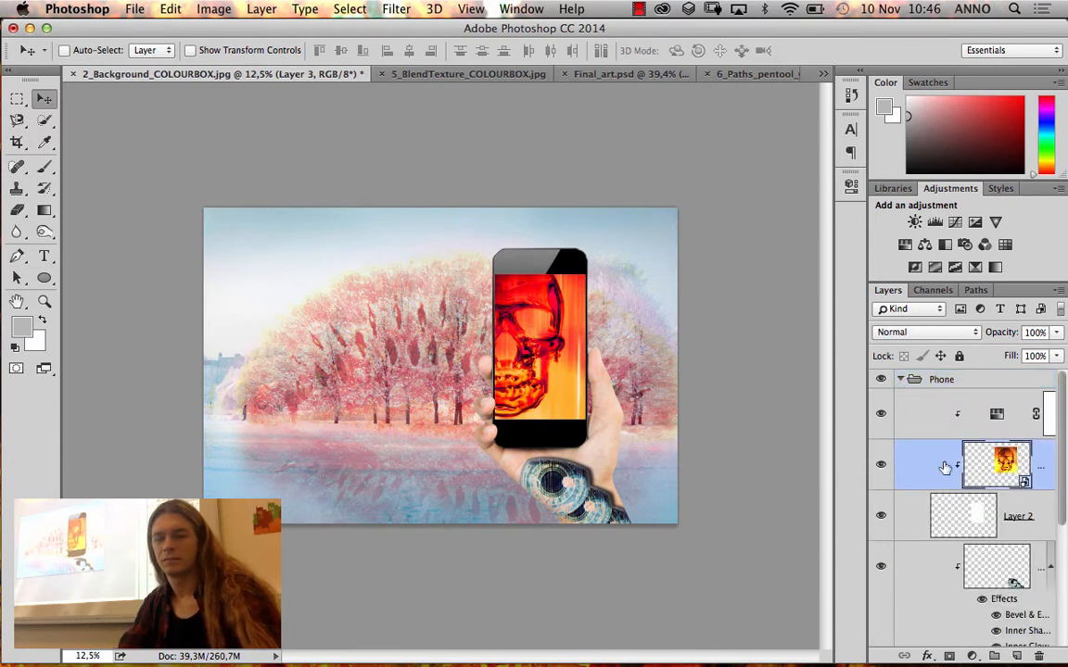
pyautogui.moveTo(553, 357); pyautogui.dragTo(532, 401)
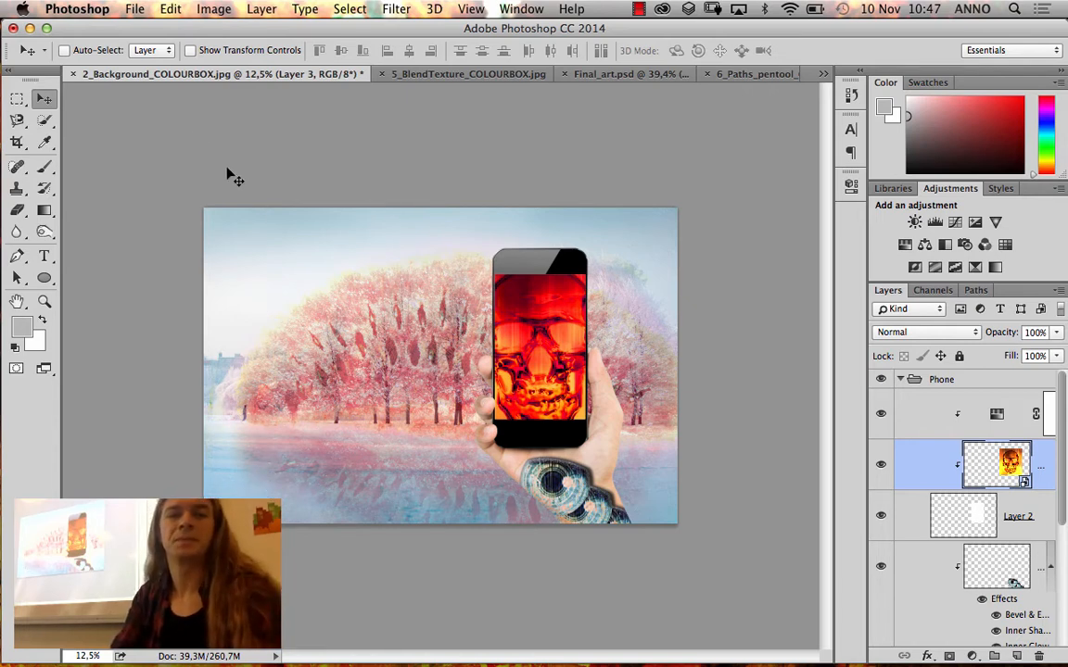
# Close 5_BlendTexture_COLOURBOX.jpg and 6_Paths_pentool_COLOURBOX.jpg without saving changes
pyautogui.click(371, 74)
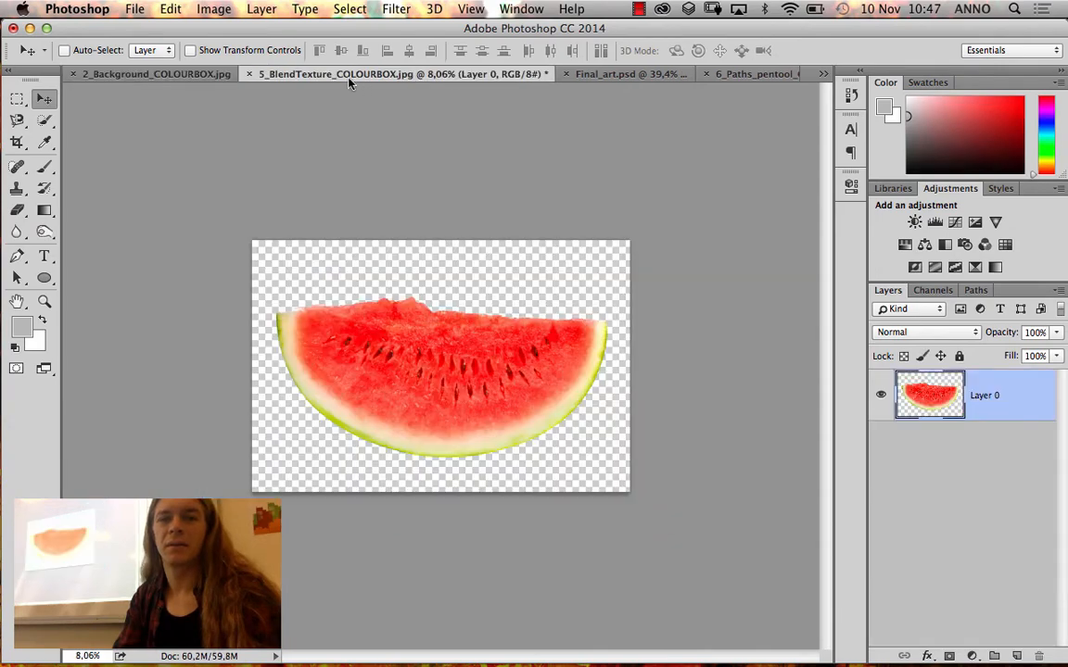
pyautogui.click(467, 255)
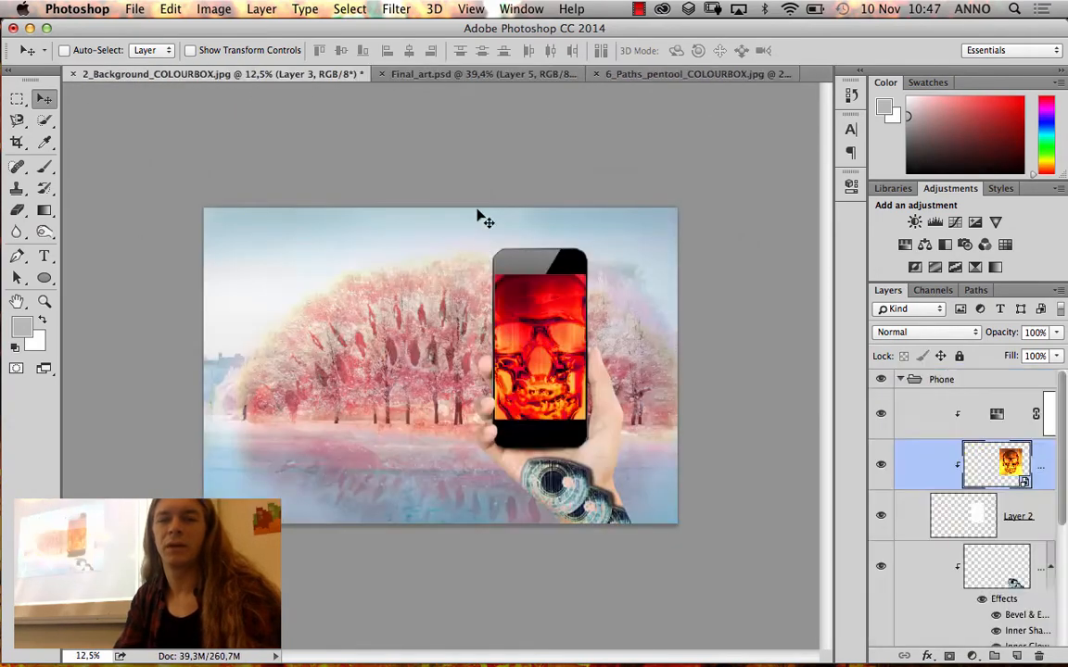
pyautogui.click(579, 79)
pyautogui.click(499, 74)
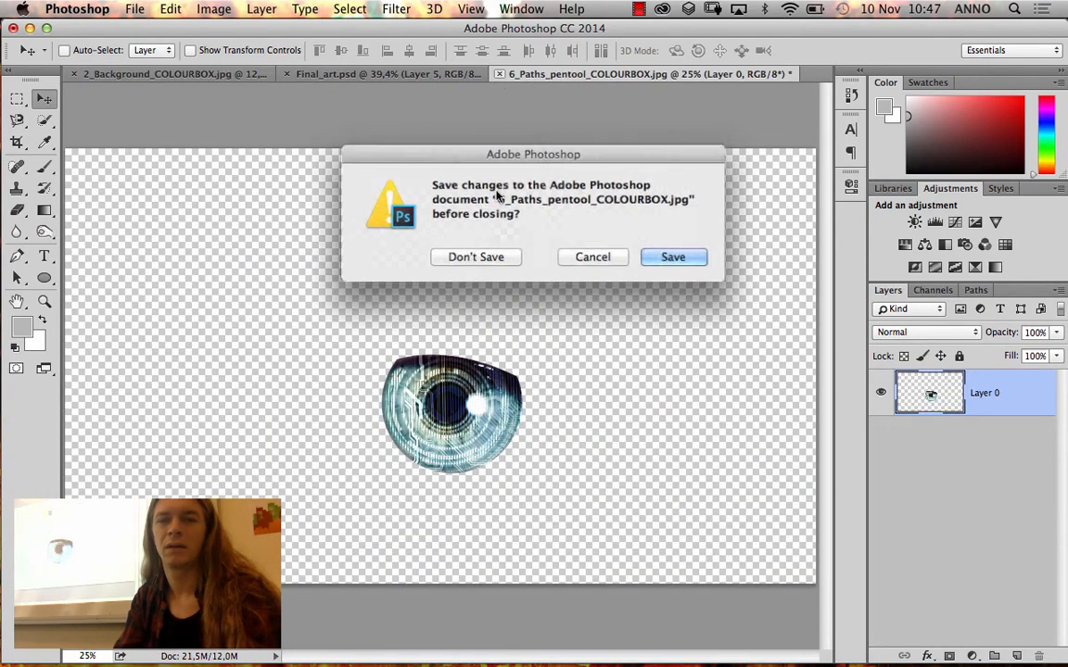
pyautogui.click(471, 254)
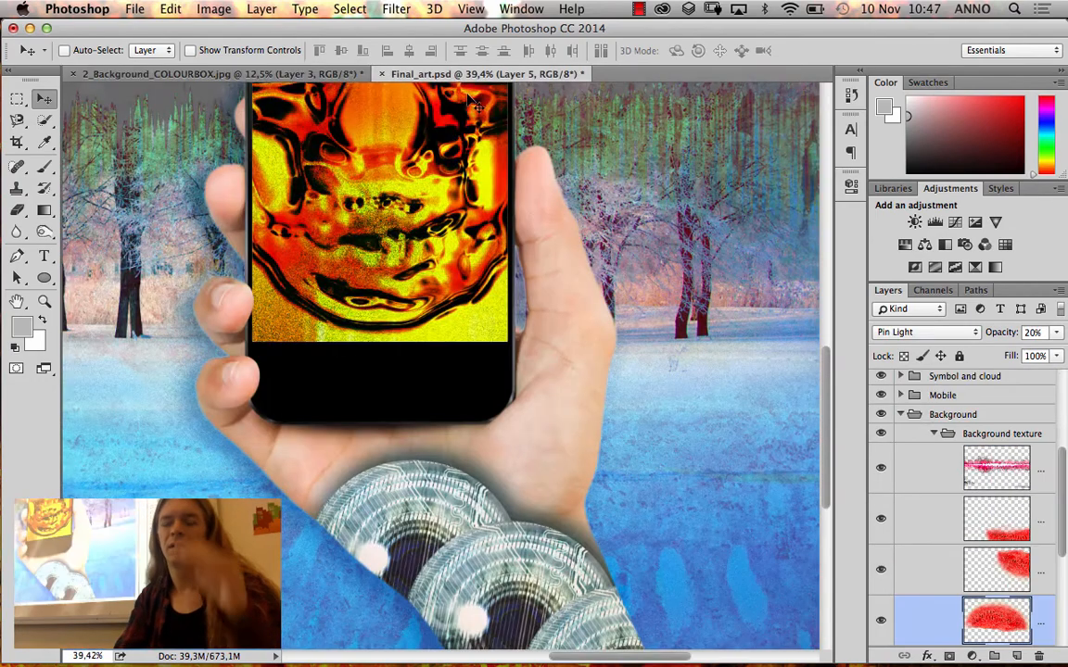
# Examine the whole Final_art.psd composition fitted to the window, and keep the document open
pyautogui.press('super+0')
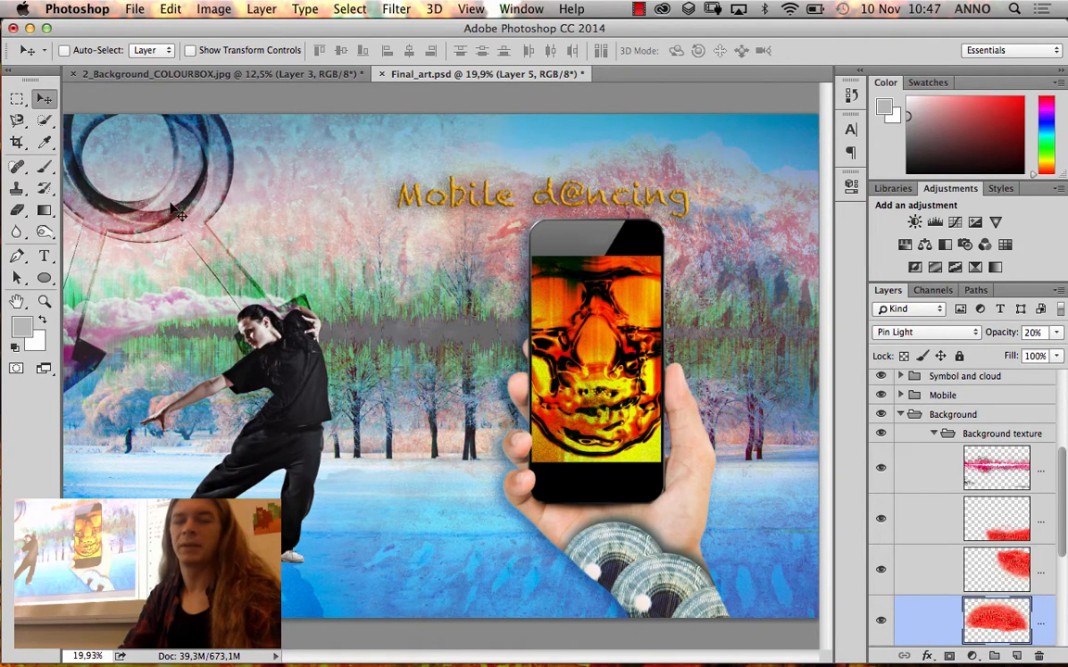
pyautogui.click(382, 74)
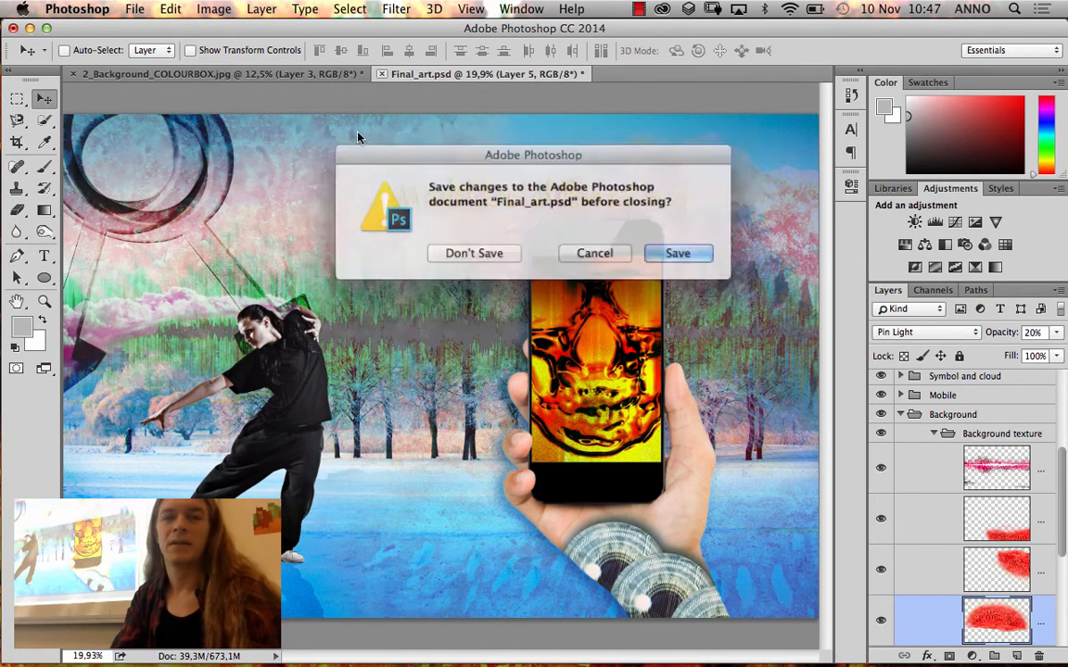
pyautogui.click(582, 251)
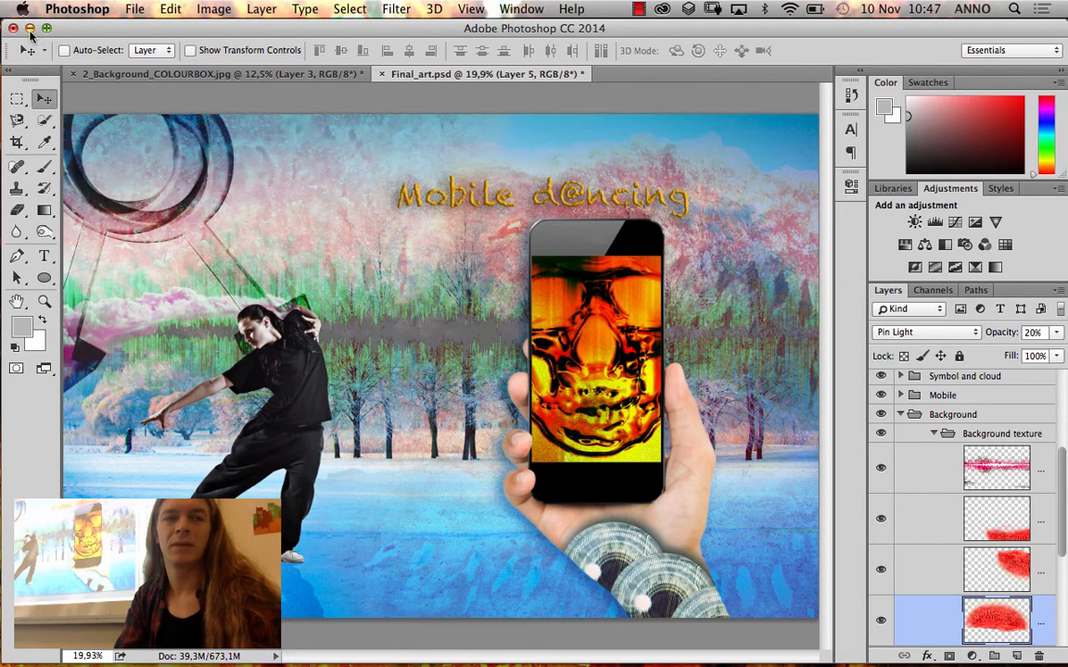
# Switch to Finder and open Extract_dancer.psd from the Ready folder of Photoshop_blok6 in Photoshop
pyautogui.click(29, 29)
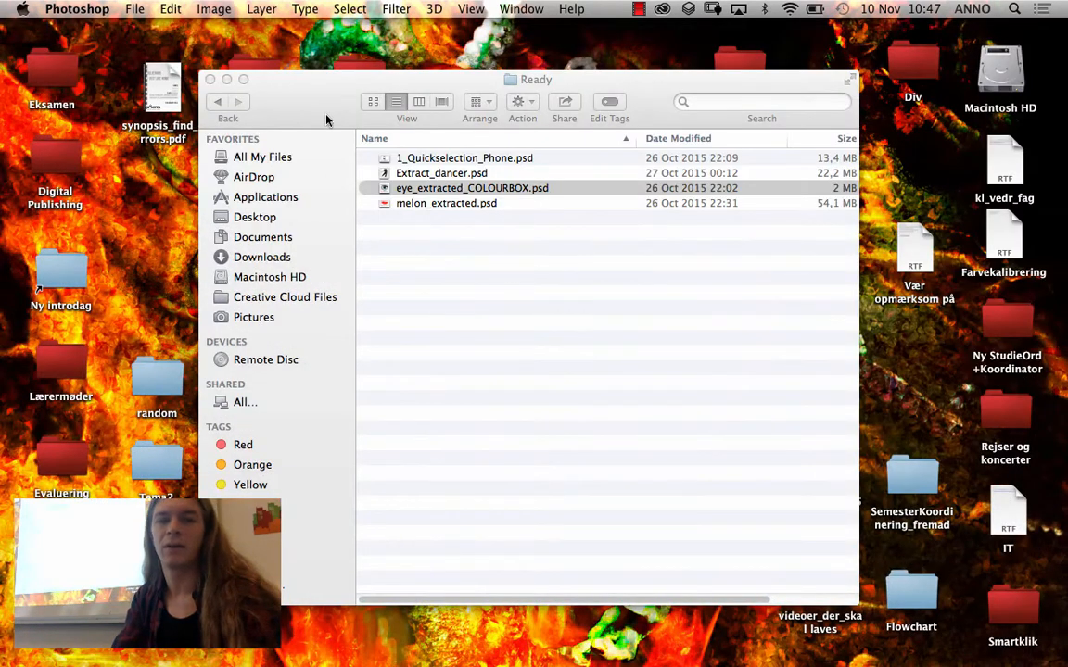
pyautogui.moveTo(326, 119); pyautogui.dragTo(318, 97)
pyautogui.click(211, 79)
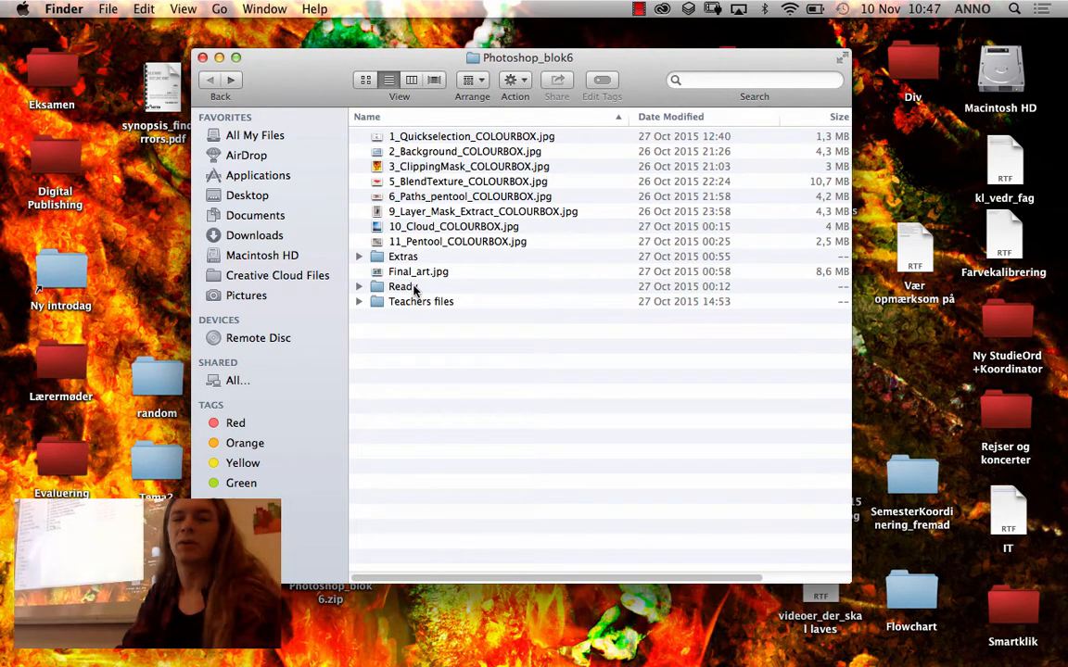
pyautogui.doubleClick(405, 287)
pyautogui.click(389, 151)
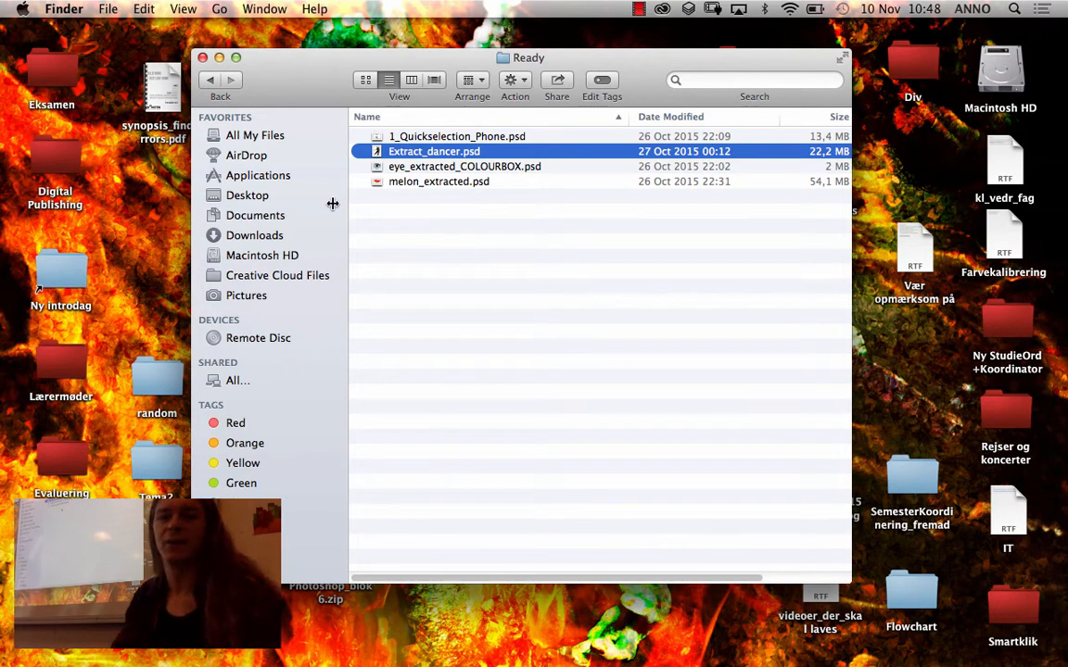
pyautogui.moveTo(454, 152); pyautogui.dragTo(288, 647)
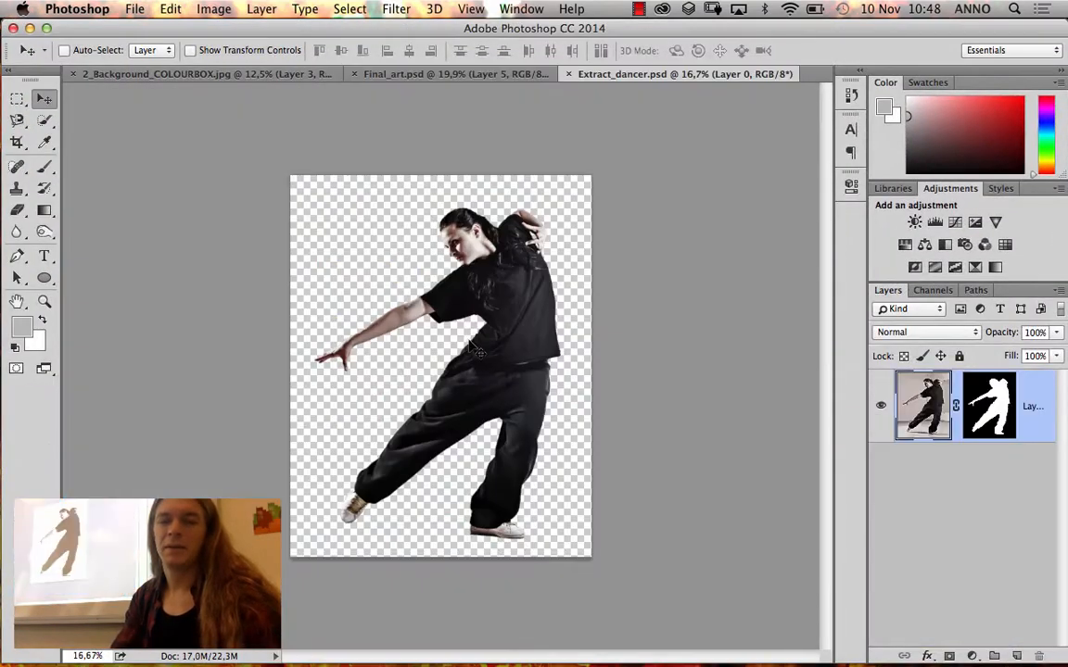
# Examine the cut-out edge of the dancer's standing shoe up close, and fit the whole figure back in the window
pyautogui.click(43, 301)
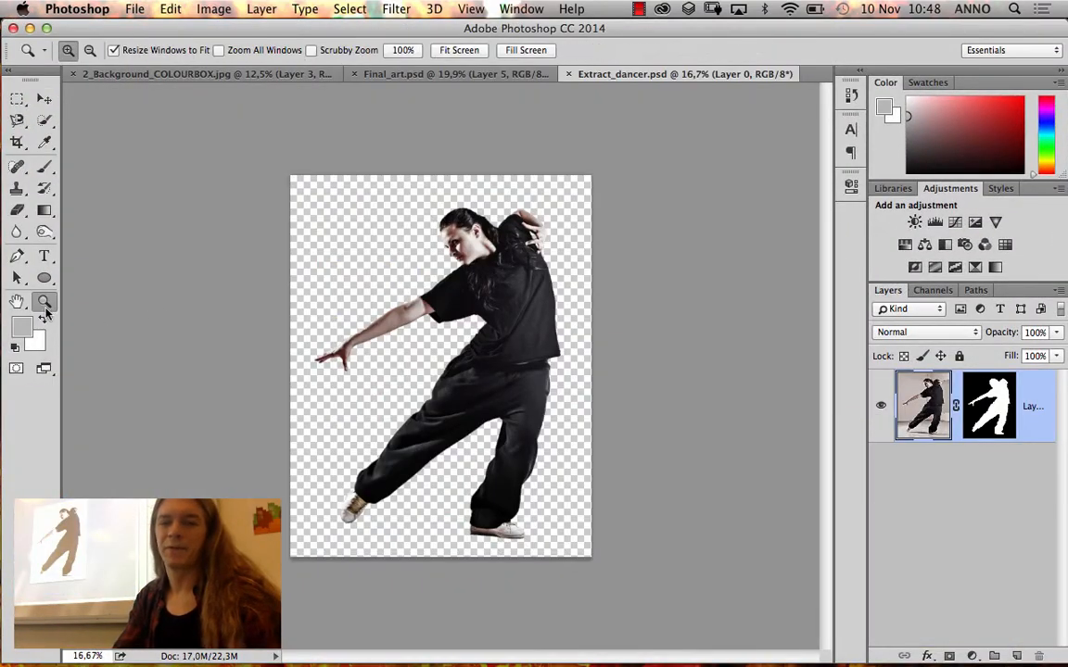
pyautogui.click(433, 492)
pyautogui.click(428, 480)
pyautogui.moveTo(264, 381); pyautogui.dragTo(505, 546)
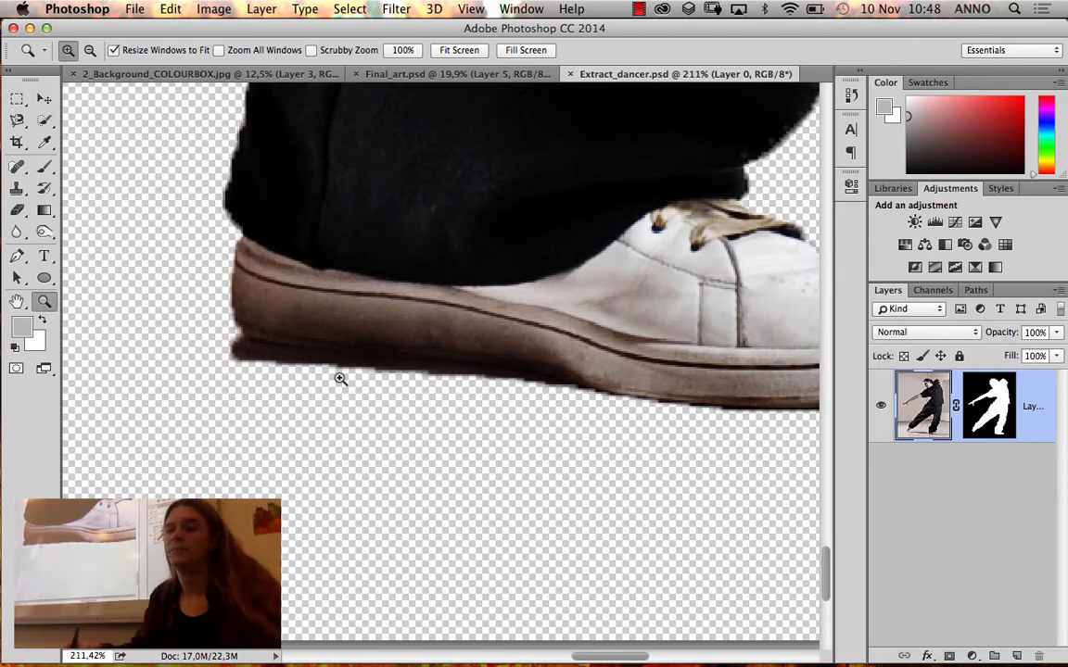
pyautogui.press('super+0')
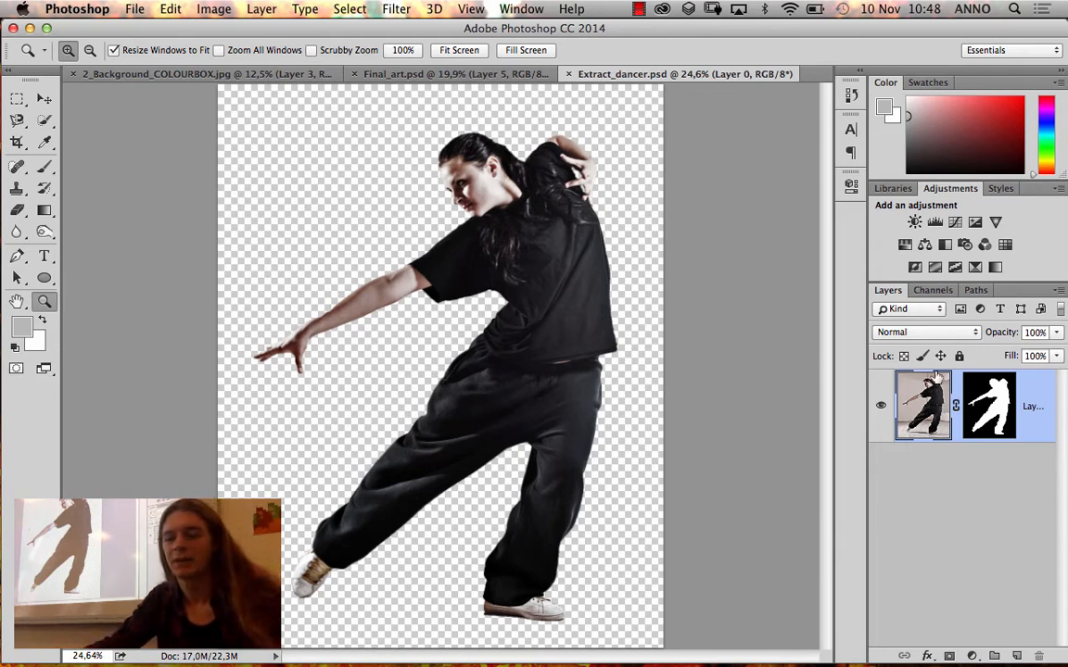
# Load the dancer's layer mask as a selection and delete the mask from the layer without applying it
pyautogui.keyDown('super'); pyautogui.click(994, 412); pyautogui.keyUp('super')
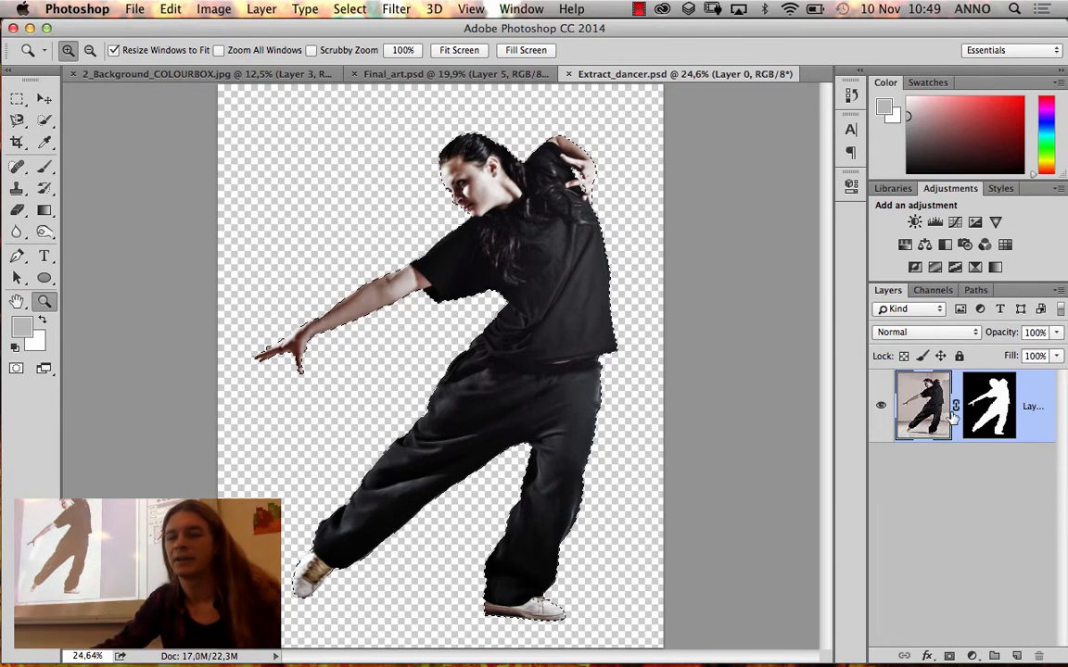
pyautogui.moveTo(995, 413); pyautogui.dragTo(1038, 654)
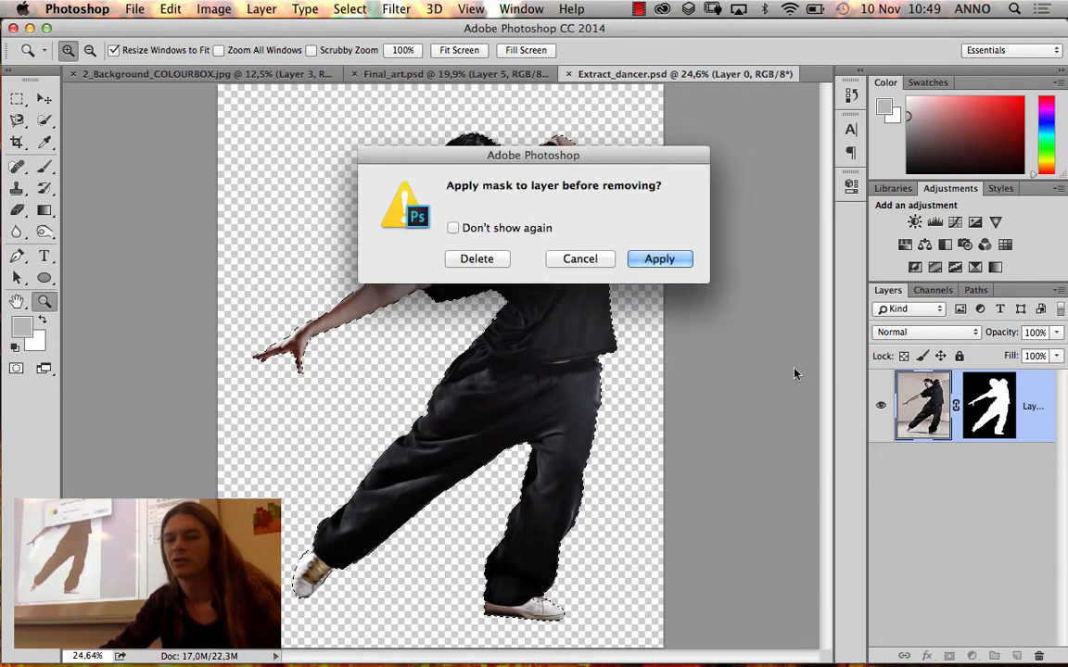
pyautogui.moveTo(544, 159); pyautogui.dragTo(766, 119)
pyautogui.click(705, 217)
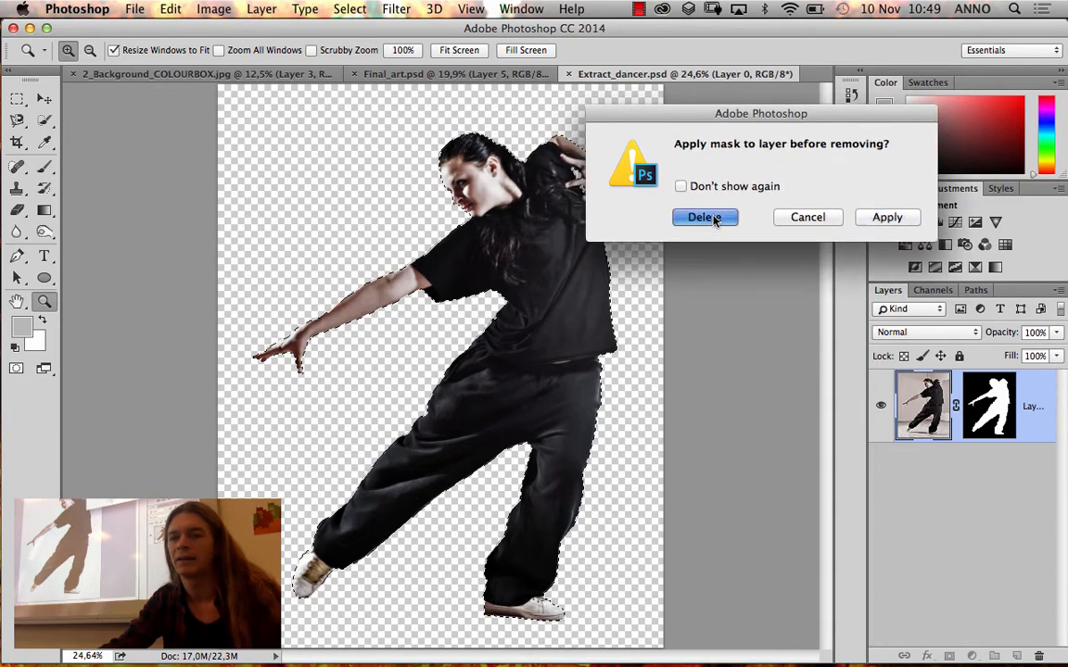
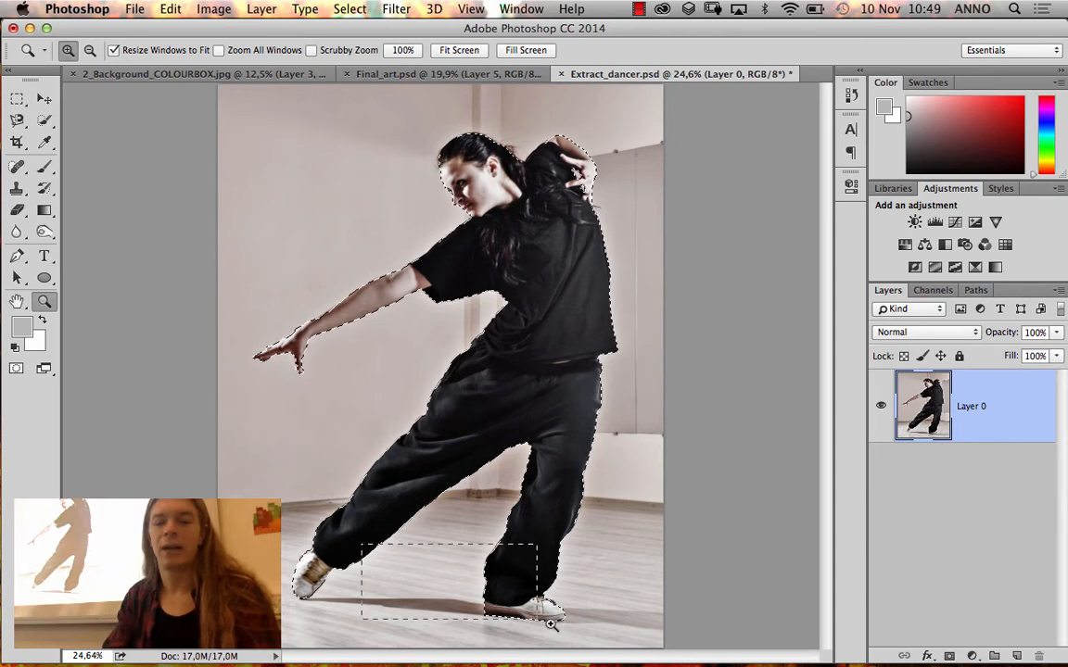
# Examine the selection edge around the dancer's standing shoe up close, and return to the whole figure
pyautogui.moveTo(551, 625); pyautogui.dragTo(553, 627)
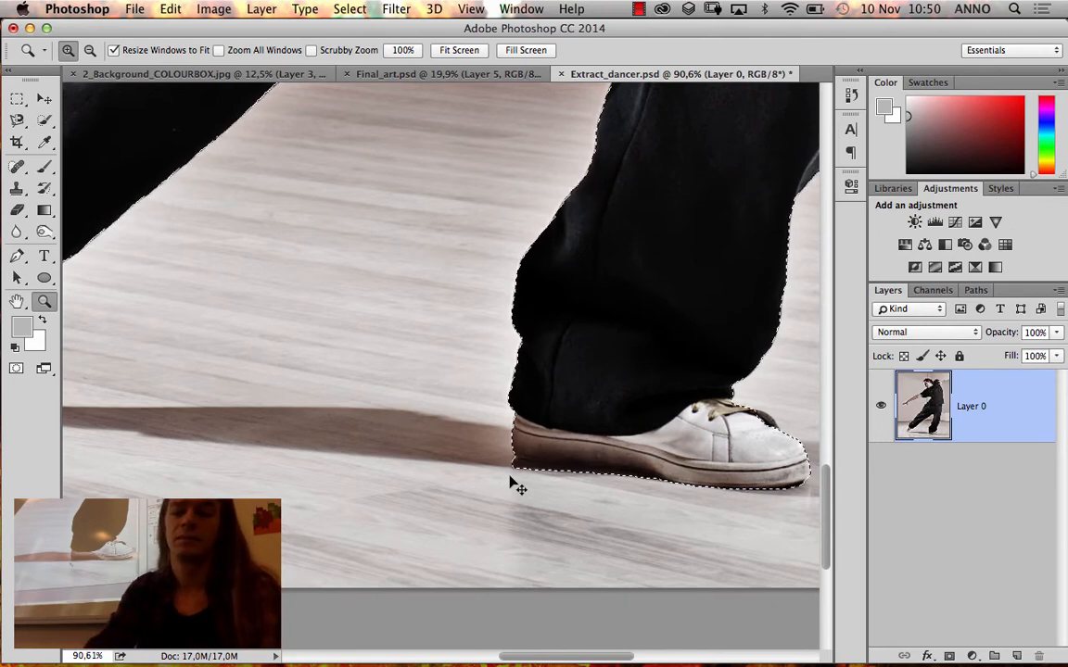
pyautogui.press('super+minus')
pyautogui.press('super+minus')
pyautogui.press('super+minus')
pyautogui.press('super+minus')
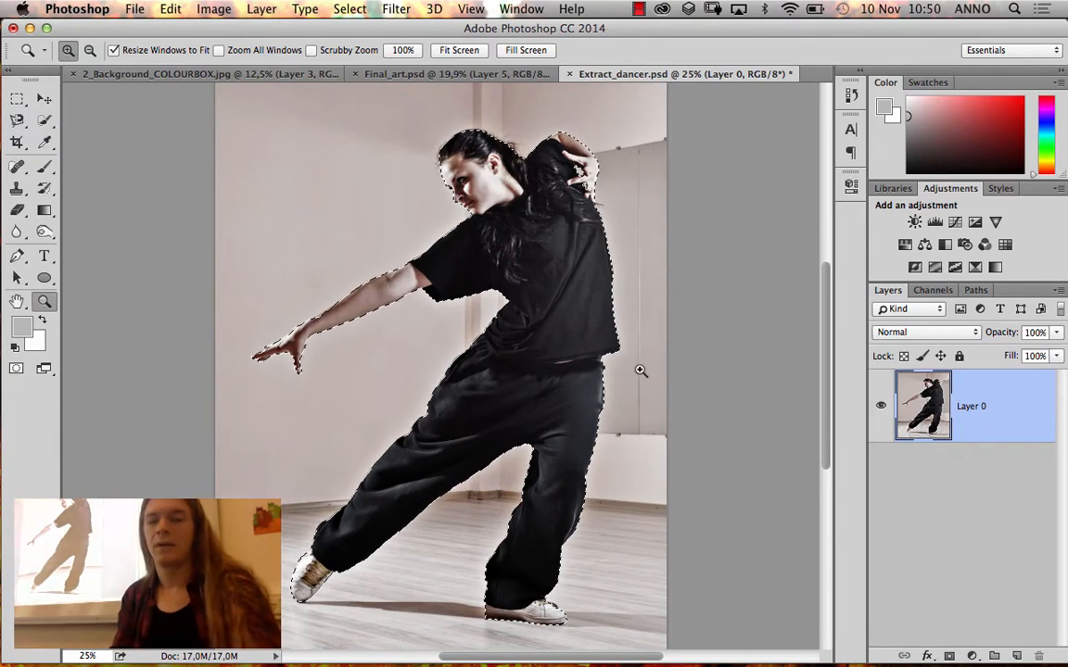
# Bring back the dancer's layer mask, load it as a selection, and delete the mask again without applying it
pyautogui.press('super+z')
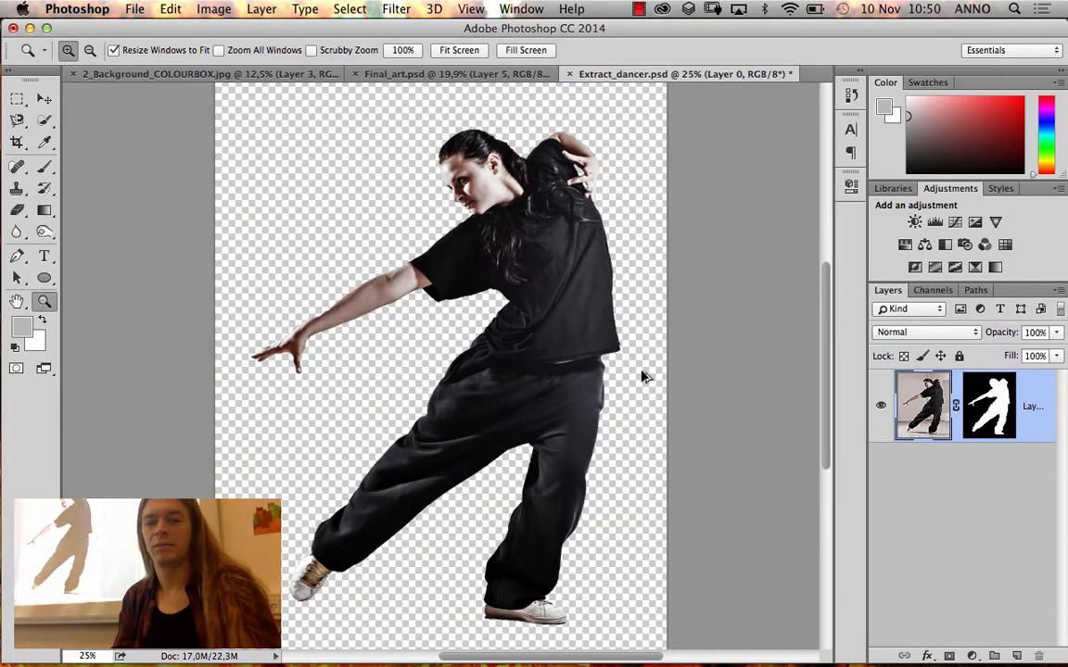
pyautogui.keyDown('super'); pyautogui.click(1003, 422); pyautogui.keyUp('super')
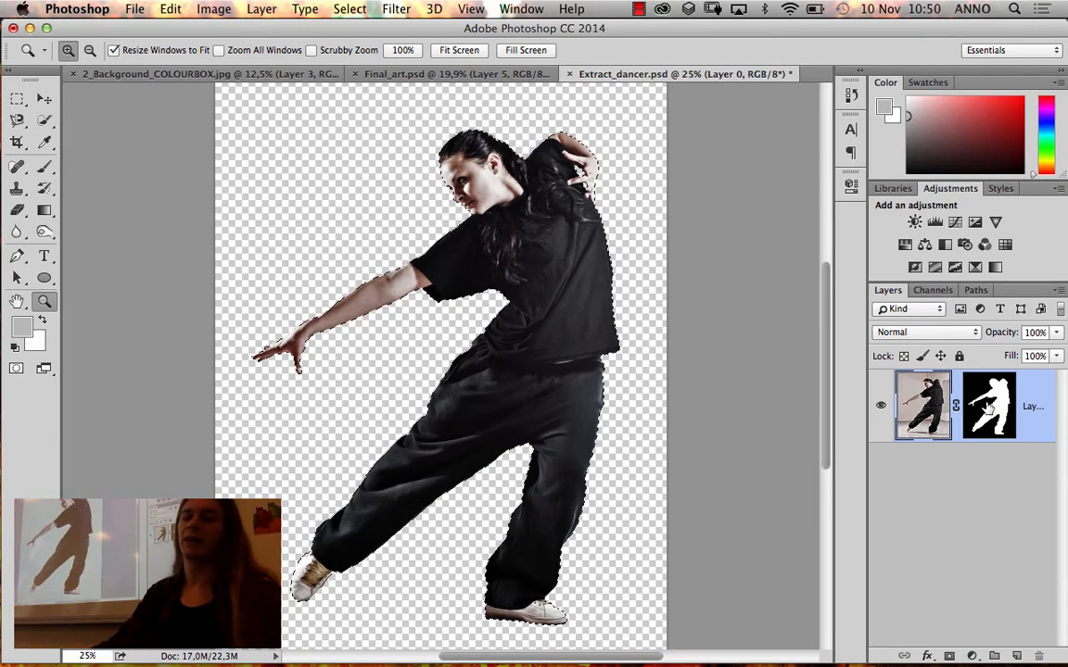
pyautogui.moveTo(890, 371); pyautogui.dragTo(1040, 656)
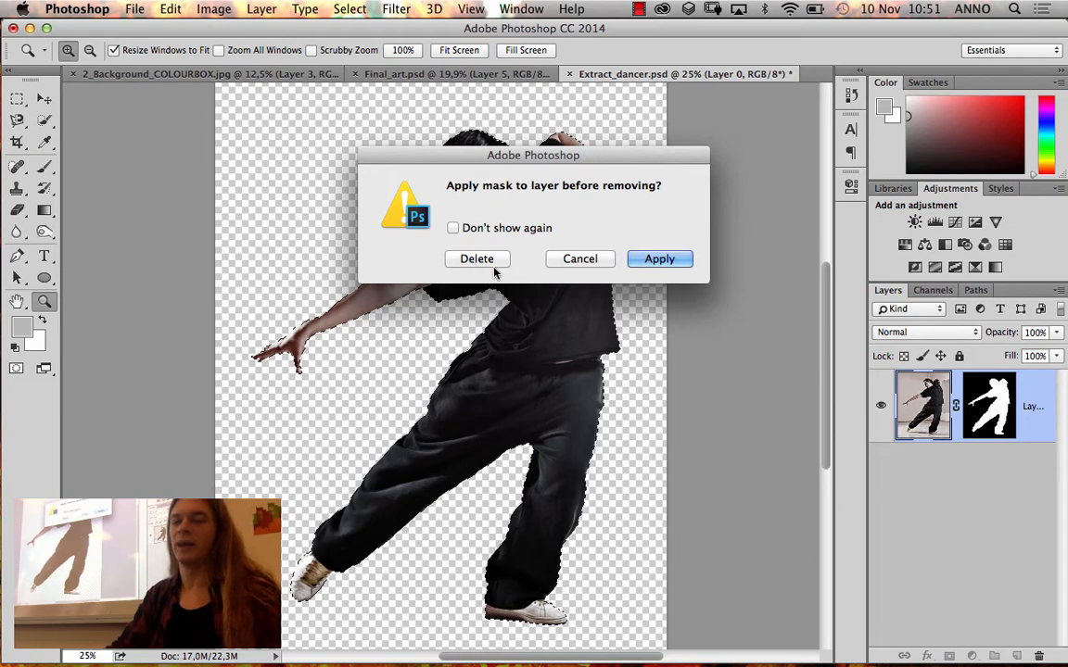
pyautogui.moveTo(535, 151); pyautogui.dragTo(833, 229)
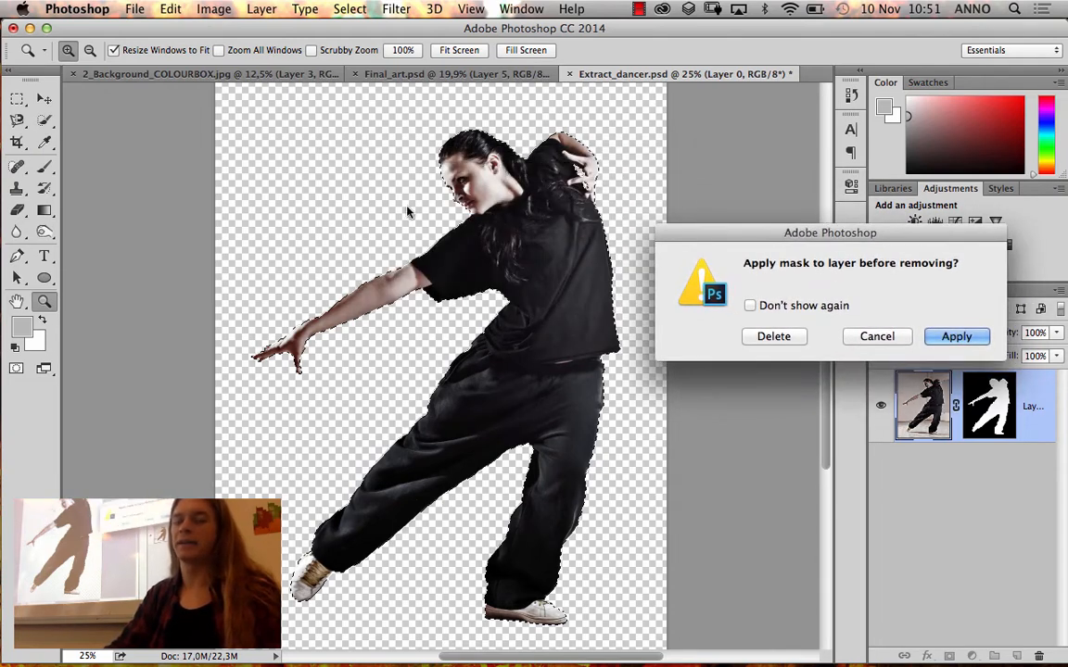
pyautogui.click(774, 339)
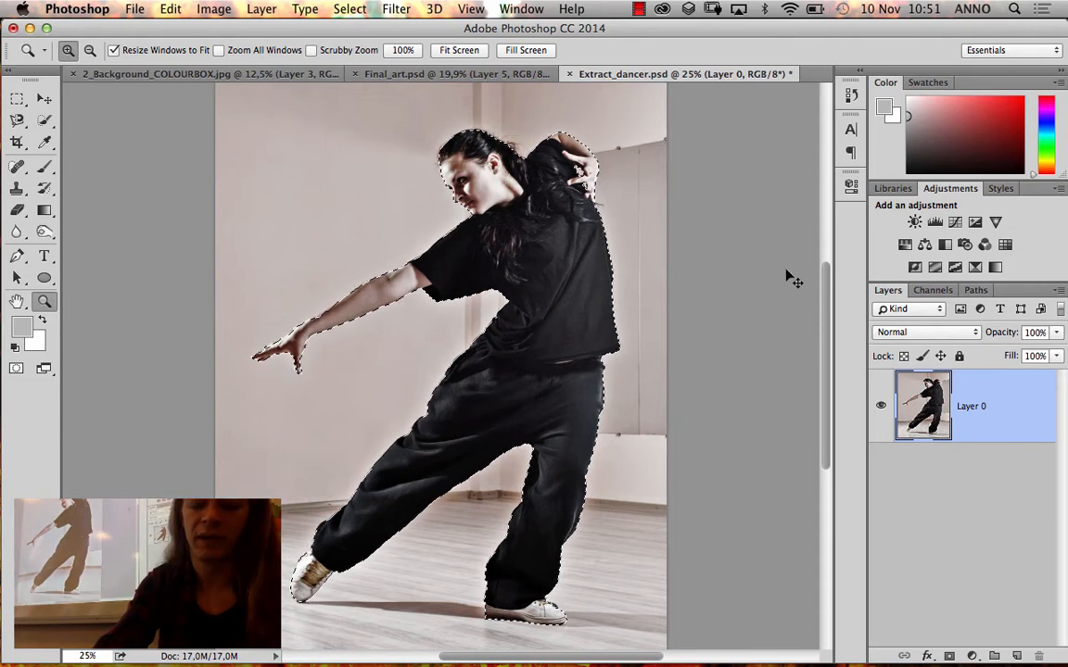
# Try deleting the background around the dancer with the selection inverted, and restore both the background and the dancer selection
pyautogui.press('Delete')
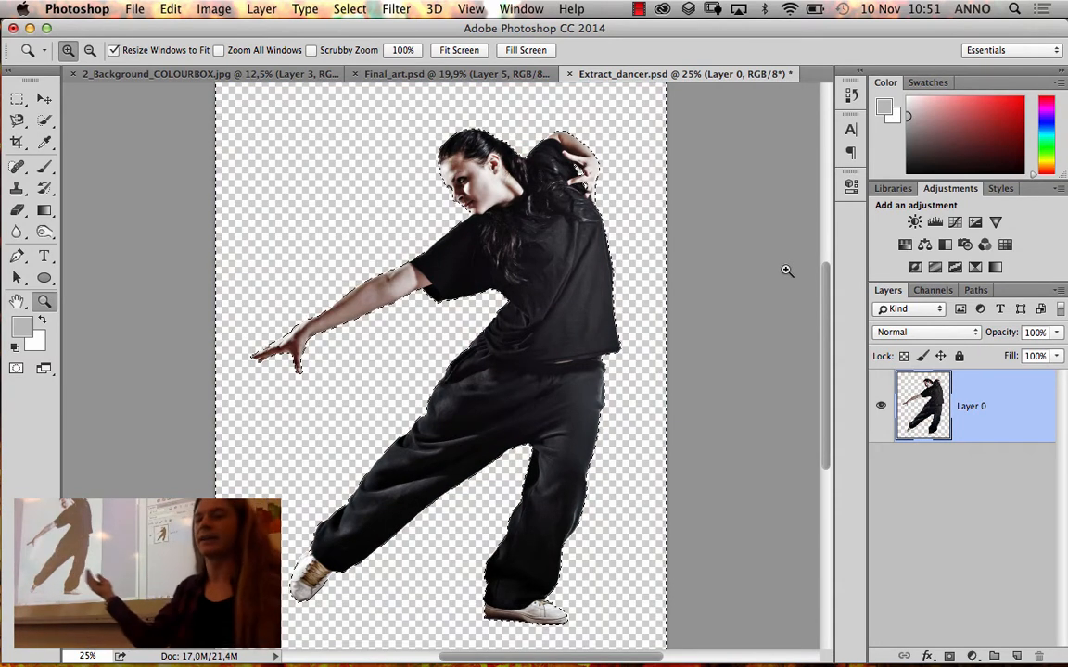
pyautogui.press('super+z')
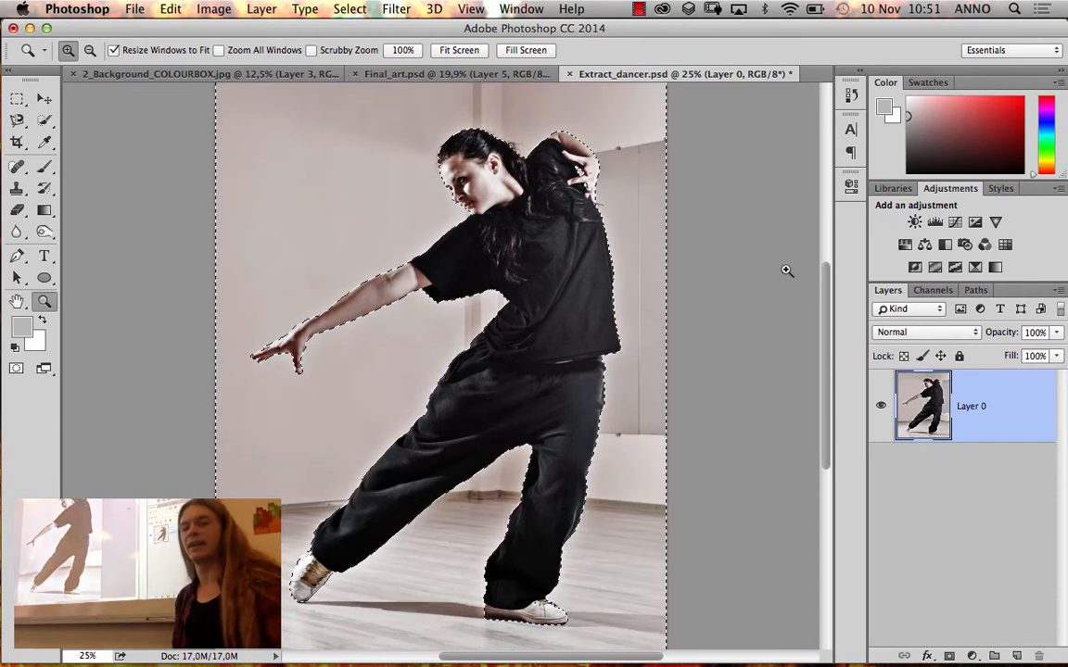
pyautogui.press('super+shift+i')
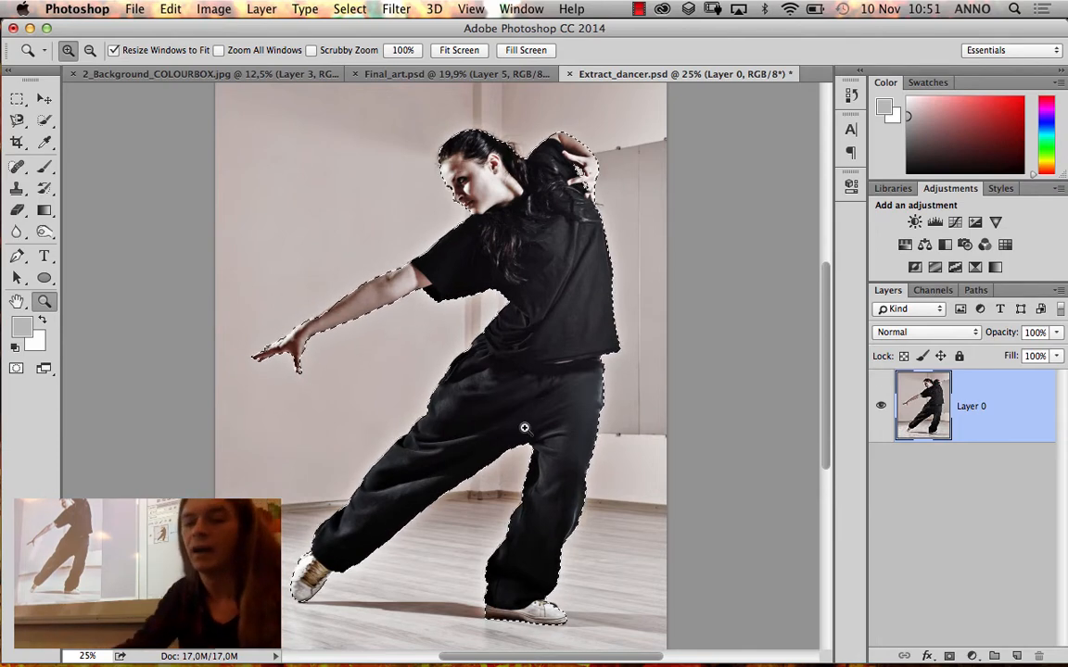
# Add a layer mask to Layer 0 from the dancer selection, and inspect the black-and-white mask on its own
pyautogui.click(948, 656)
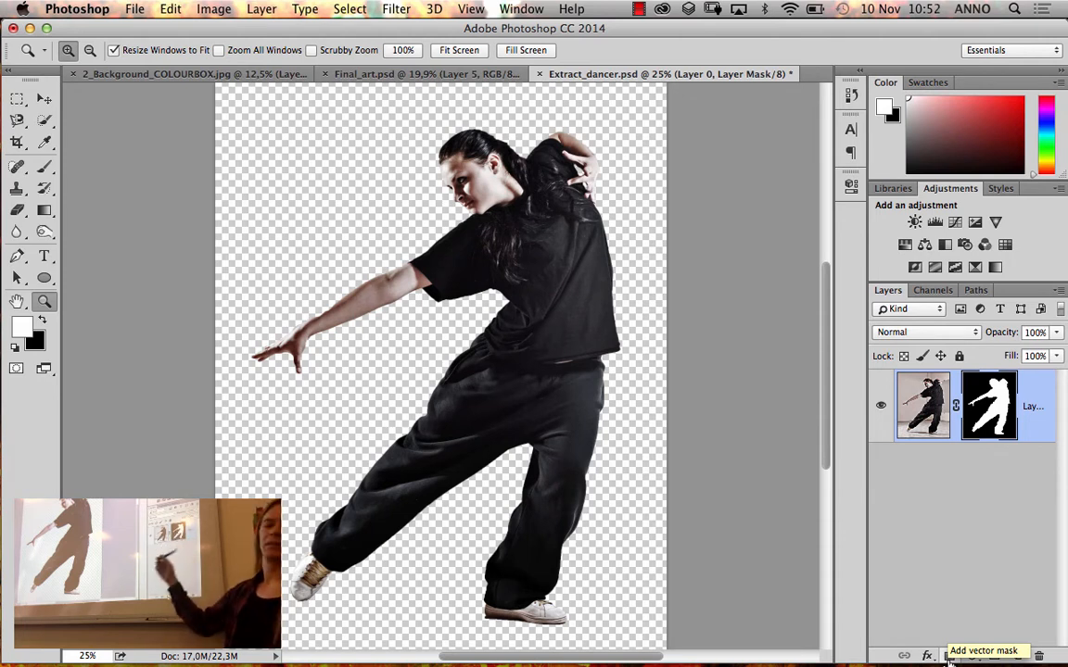
pyautogui.keyDown('alt'); pyautogui.click(985, 410); pyautogui.keyUp('alt')
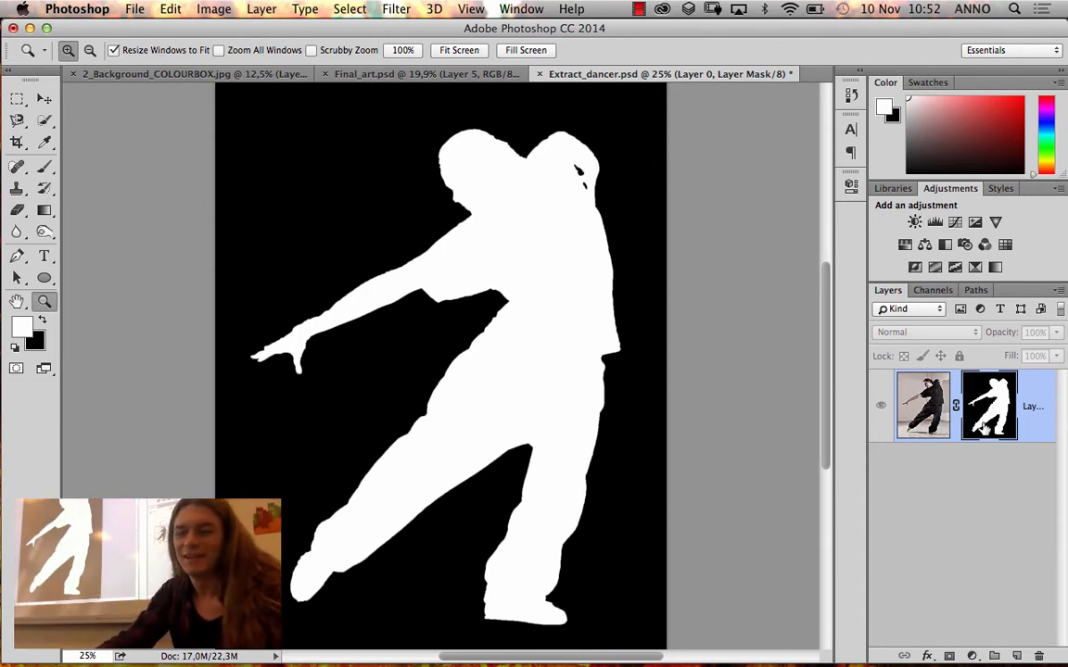
pyautogui.press('alt')
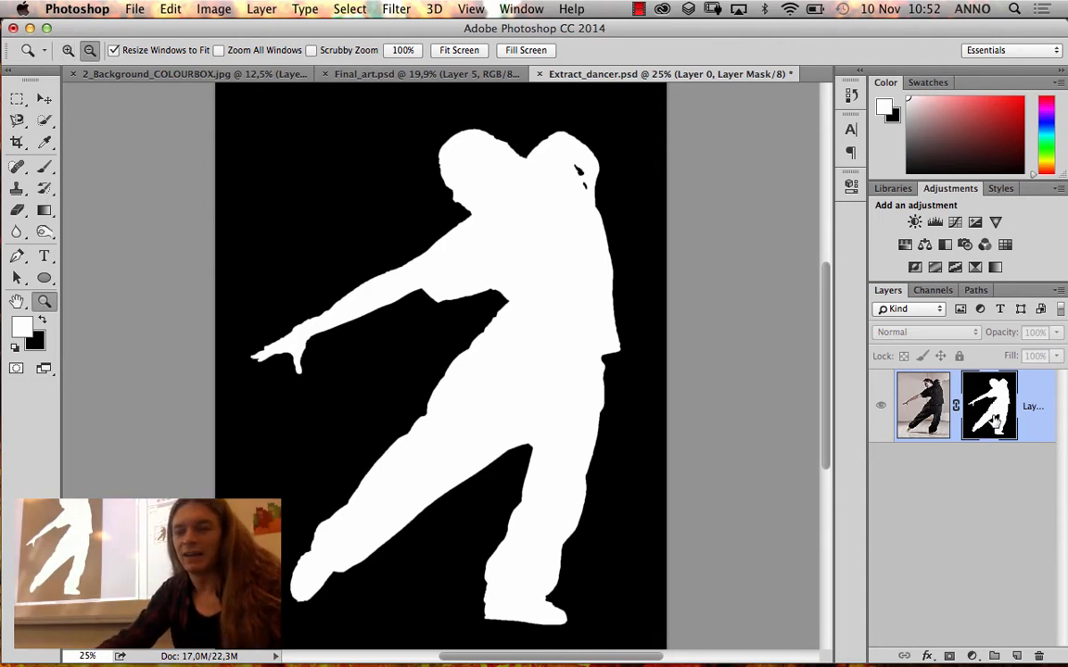
pyautogui.keyDown('alt'); pyautogui.click(987, 420); pyautogui.keyUp('alt')
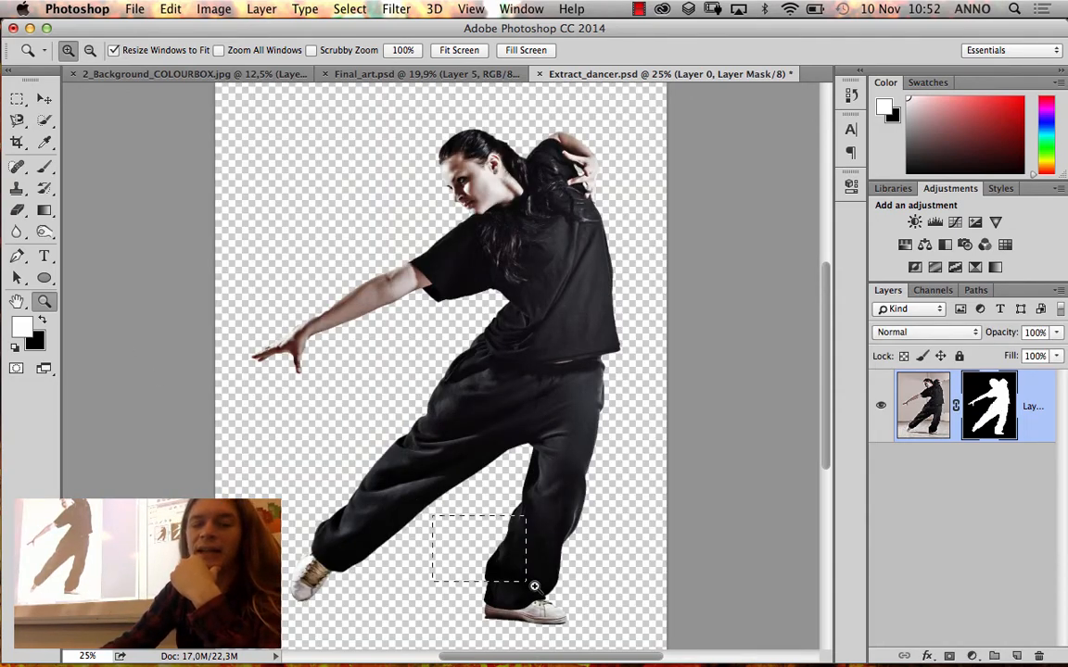
# Set up a black brush of 38 px with about 87% hardness for retouching the layer mask at the standing shoe
pyautogui.moveTo(534, 586); pyautogui.dragTo(584, 632)
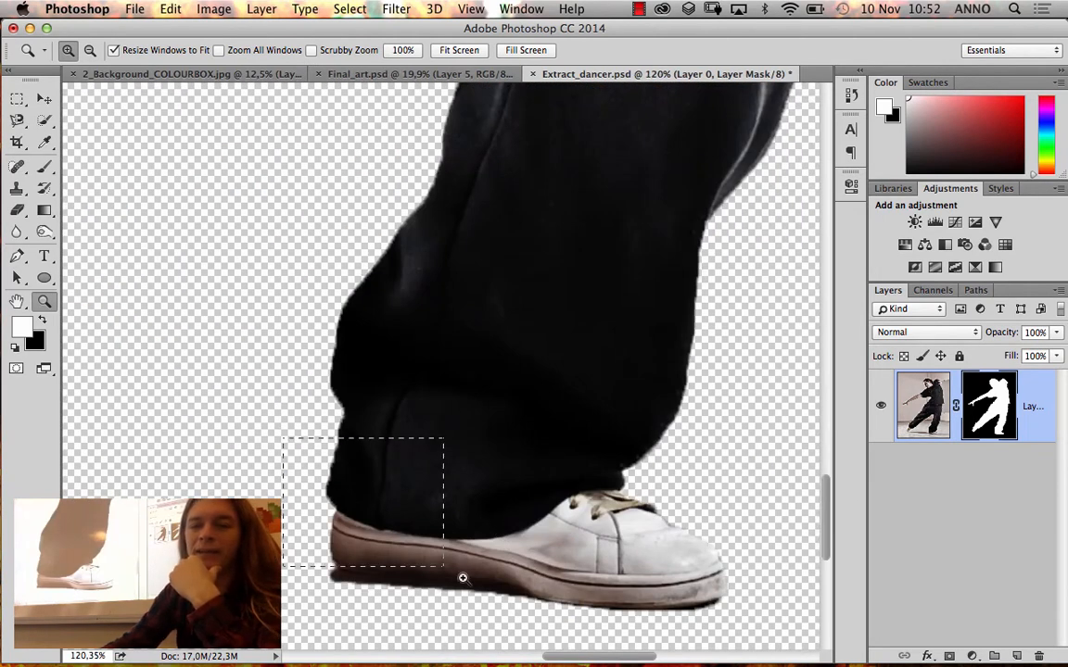
pyautogui.moveTo(462, 578); pyautogui.dragTo(547, 627)
pyautogui.hscroll(-5, 432, 477)
pyautogui.scroll(-1, 432, 477)
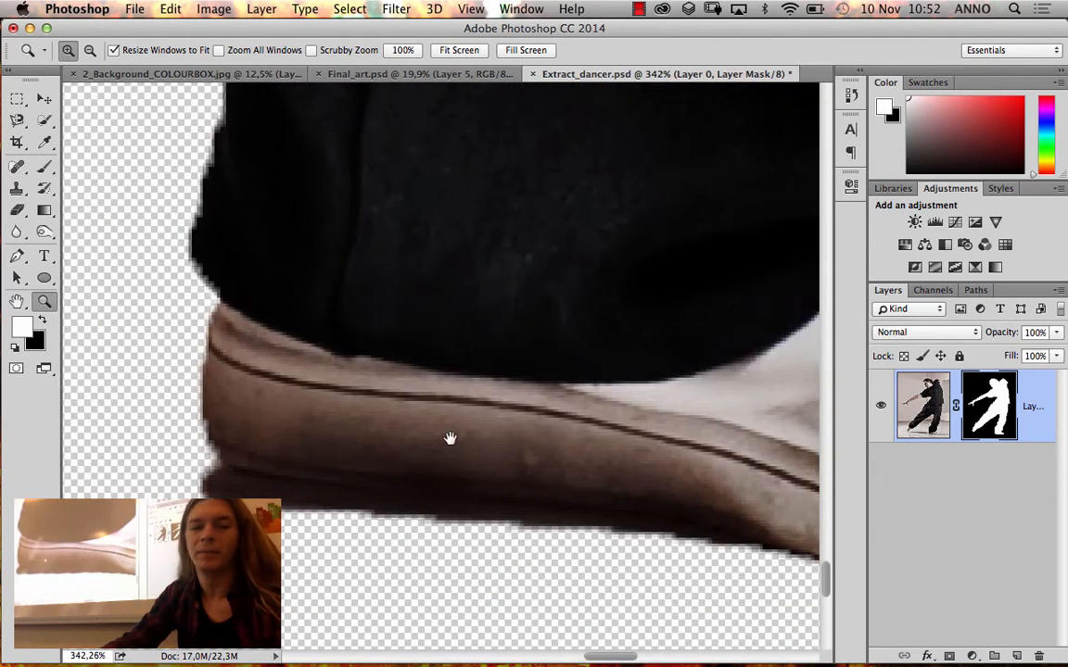
pyautogui.click(42, 319)
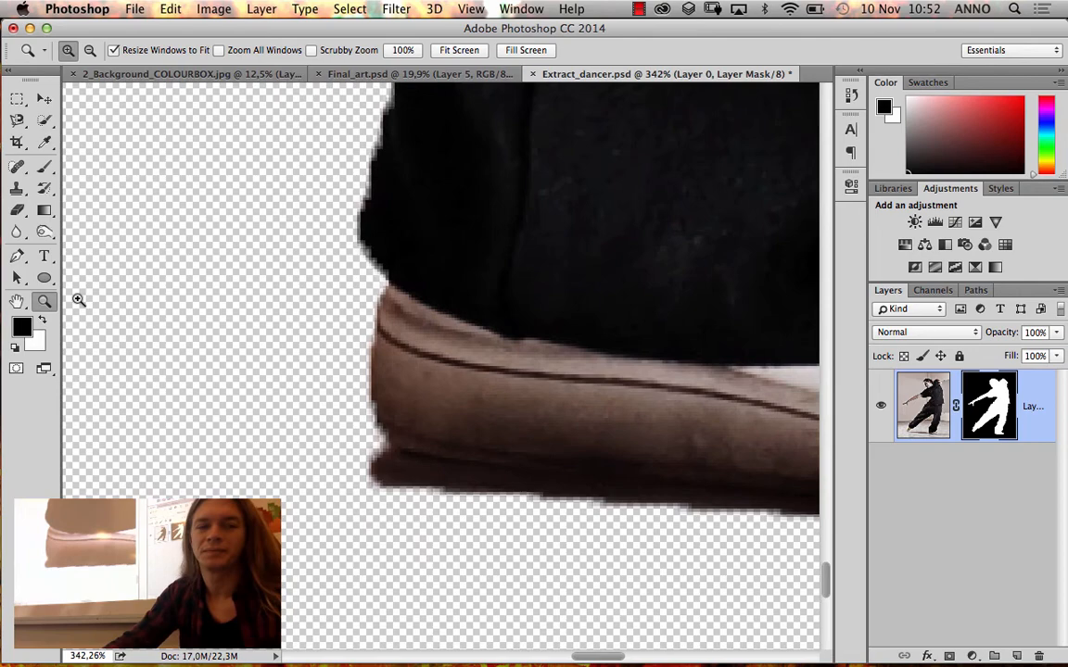
pyautogui.click(44, 166)
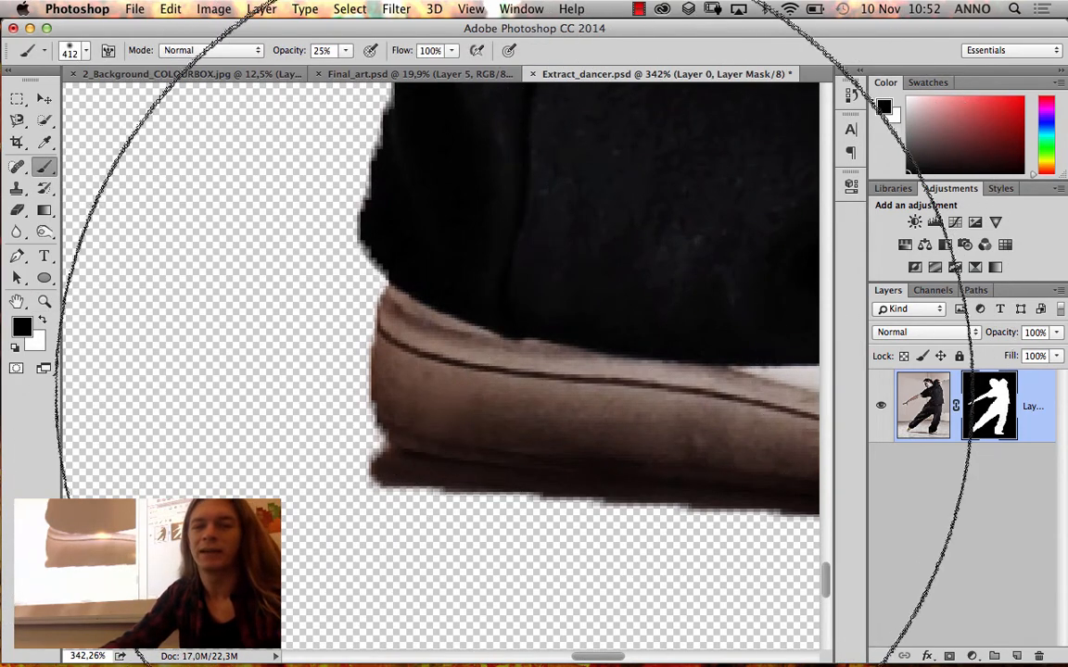
pyautogui.rightClick(531, 409)
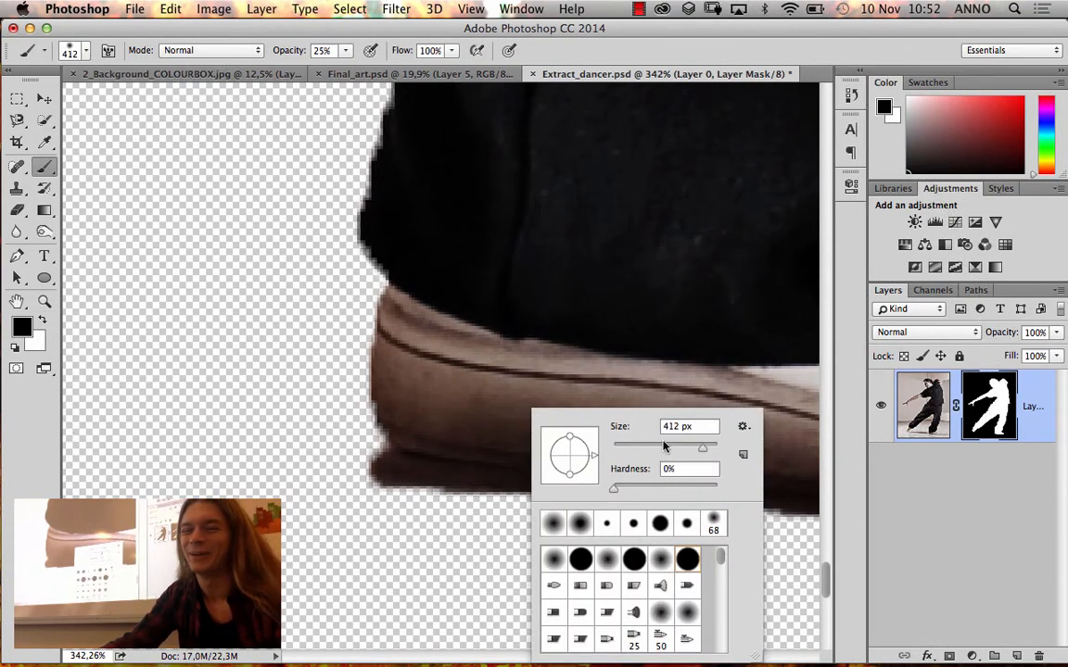
pyautogui.moveTo(664, 446); pyautogui.dragTo(626, 466)
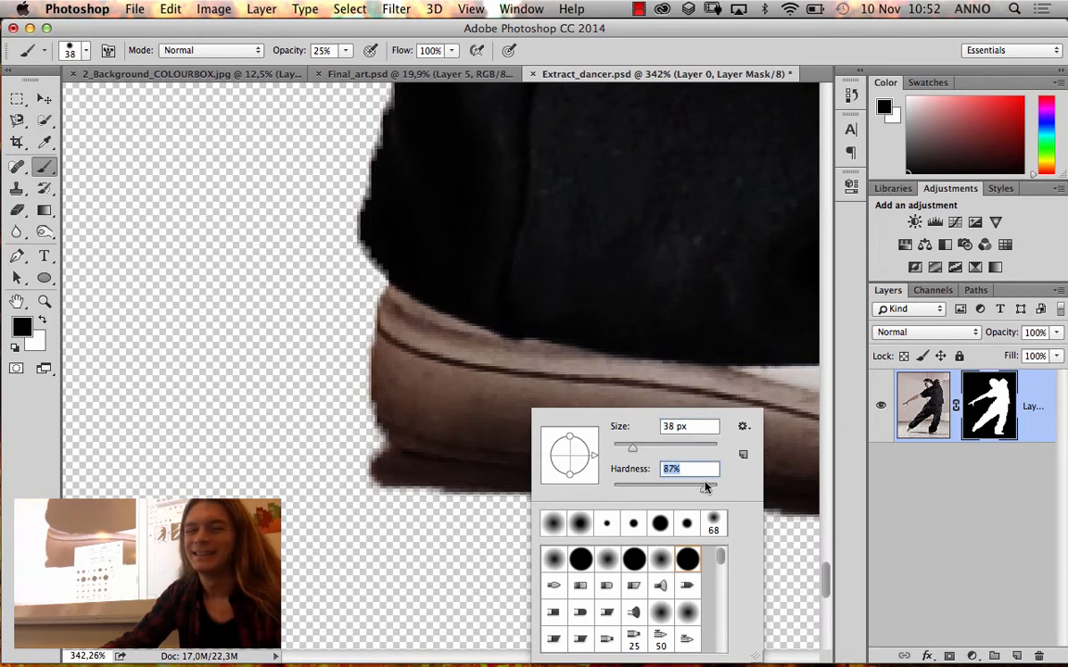
pyautogui.press('Return')
# Paint black on the mask over the trouser hem above the heel at 25% brush opacity, and repeat it at 100%
pyautogui.moveTo(380, 178)
pyautogui.mouseDown()
pyautogui.moveTo(411, 188)
pyautogui.moveTo(453, 179)
pyautogui.moveTo(334, 137)
pyautogui.mouseUp()
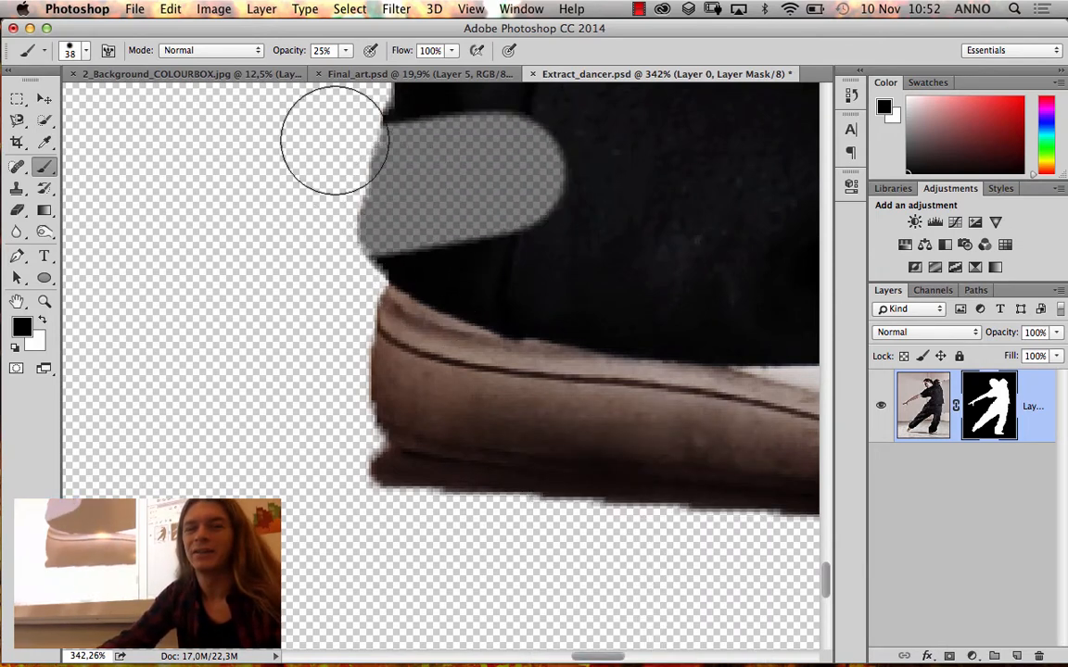
pyautogui.click(345, 50)
pyautogui.moveTo(391, 71); pyautogui.dragTo(410, 71)
pyautogui.moveTo(405, 179)
pyautogui.mouseDown()
pyautogui.moveTo(485, 164)
pyautogui.moveTo(492, 175)
pyautogui.moveTo(380, 195)
pyautogui.mouseUp()
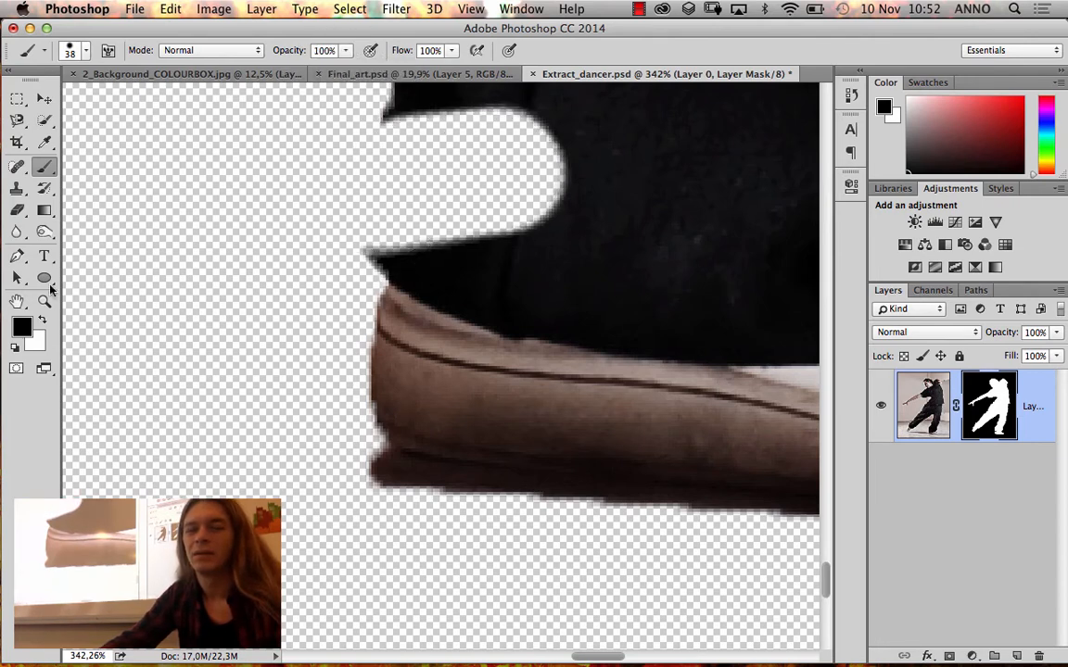
# Restore the hidden part of the trouser hem by painting white over it on the layer mask
pyautogui.click(44, 321)
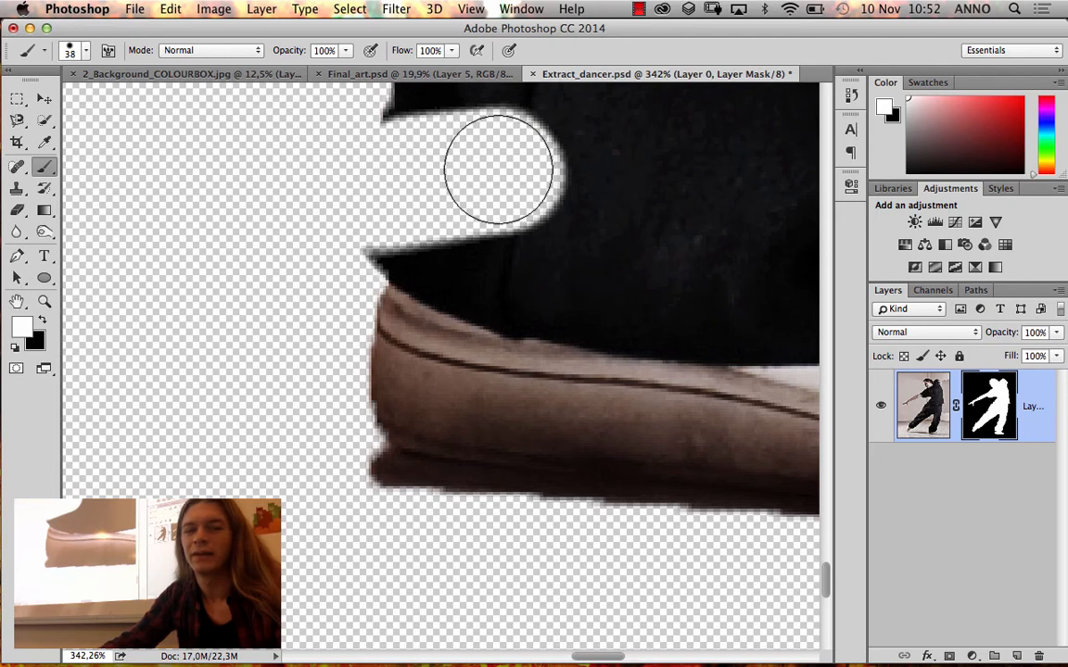
pyautogui.moveTo(463, 158); pyautogui.dragTo(420, 130)
pyautogui.moveTo(492, 174); pyautogui.dragTo(478, 202)
pyautogui.moveTo(534, 176); pyautogui.dragTo(509, 255)
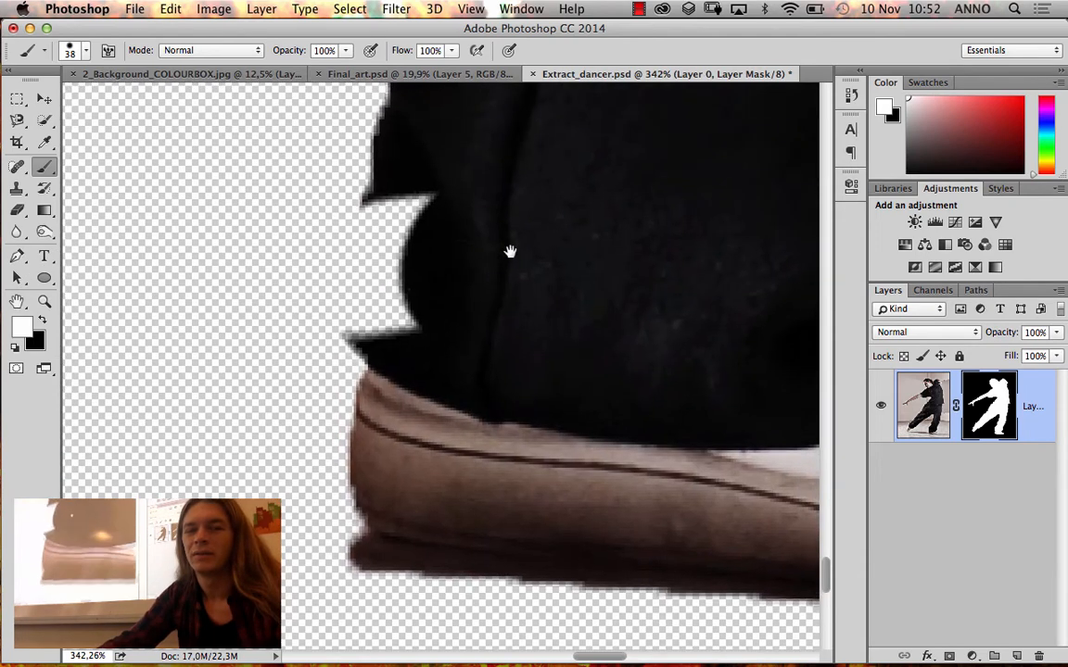
pyautogui.rightClick(540, 232)
pyautogui.click(463, 210)
pyautogui.moveTo(441, 209)
pyautogui.mouseDown()
pyautogui.moveTo(410, 248)
pyautogui.moveTo(396, 316)
pyautogui.mouseUp()
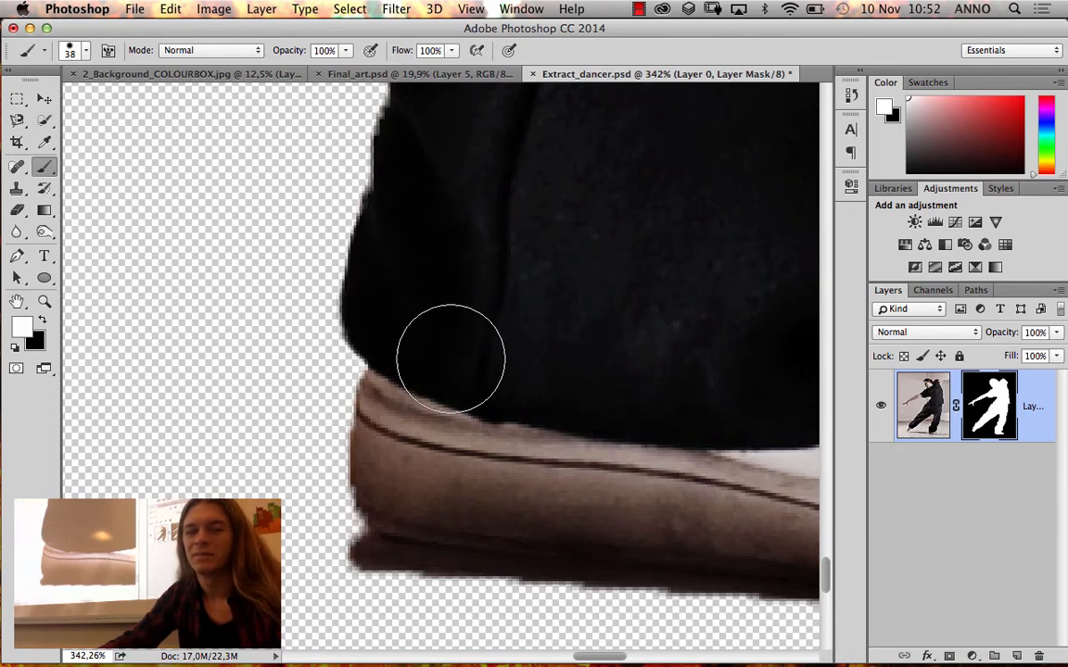
# Try revealing the floor and shadow behind the shoe's heel with a white stroke on the mask, and undo it
pyautogui.moveTo(487, 341); pyautogui.dragTo(558, 187)
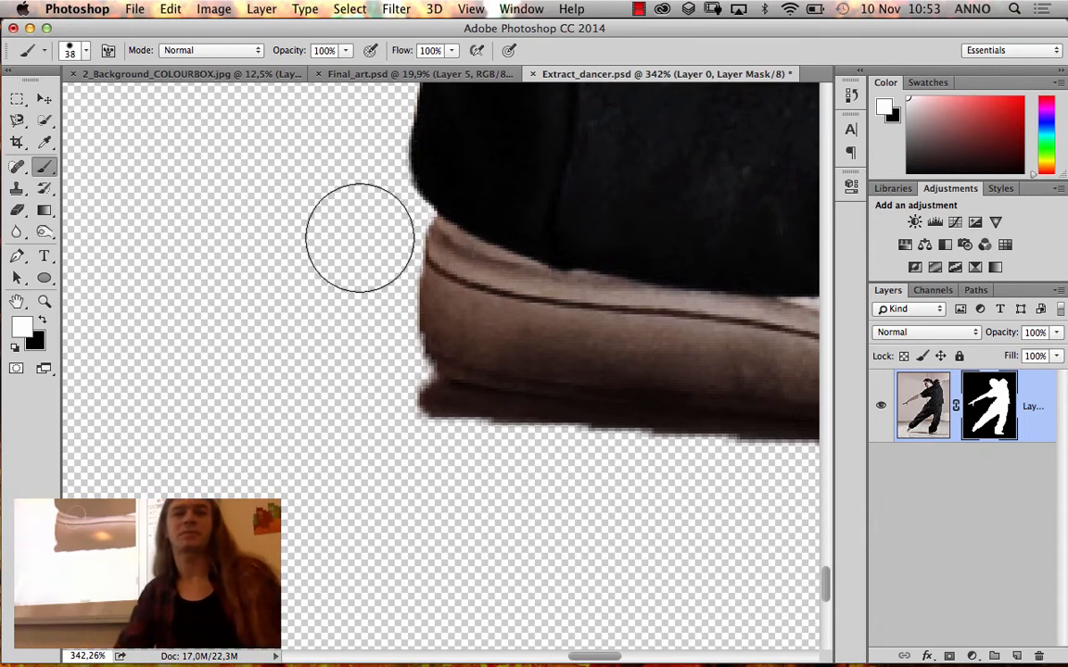
pyautogui.moveTo(312, 405); pyautogui.dragTo(464, 458)
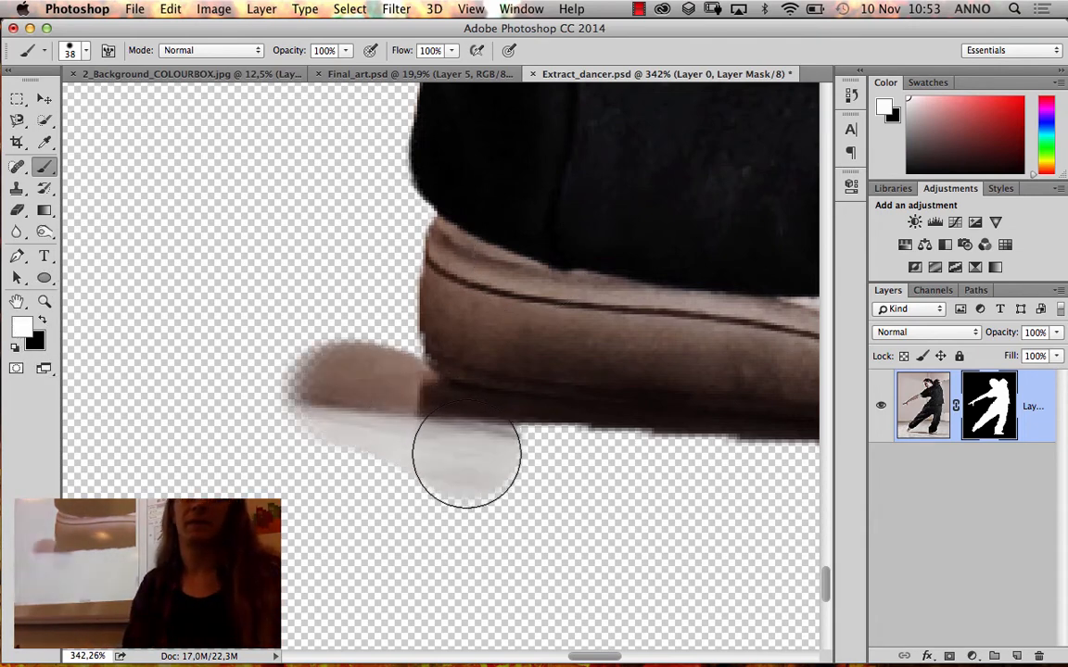
pyautogui.press('super+z')
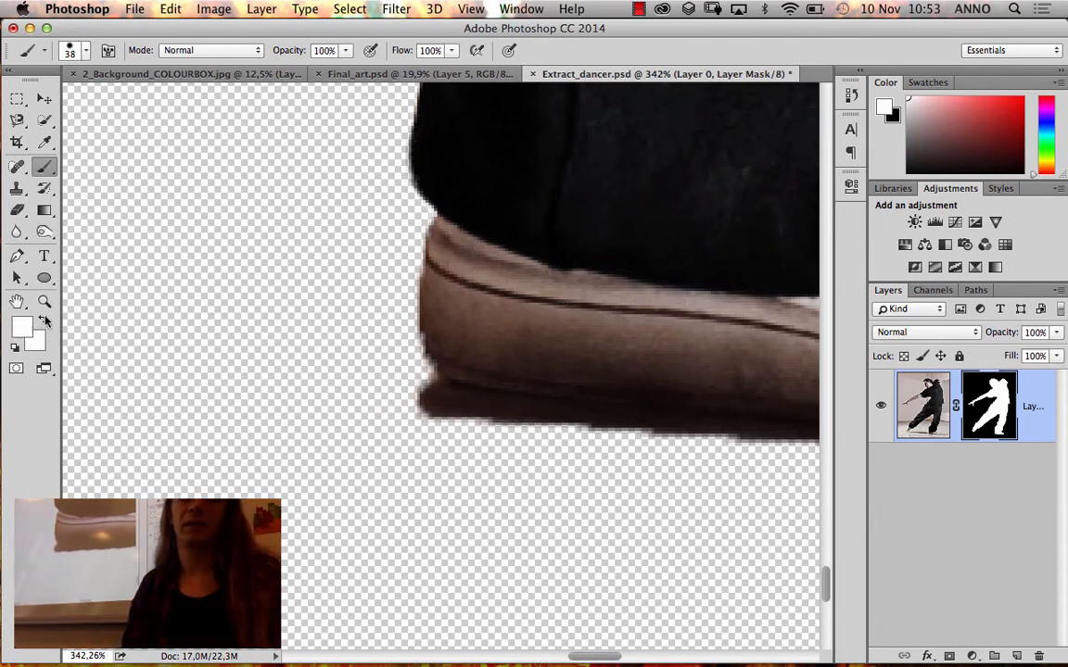
# Mask out the leftover shadow behind the heel and along the underside of the sole by painting black on the layer mask
pyautogui.click(44, 320)
pyautogui.moveTo(391, 397)
pyautogui.mouseDown()
pyautogui.moveTo(422, 437)
pyautogui.moveTo(475, 454)
pyautogui.moveTo(361, 410)
pyautogui.moveTo(533, 469)
pyautogui.moveTo(428, 438)
pyautogui.moveTo(663, 491)
pyautogui.mouseUp()
pyautogui.press('super+z')
pyautogui.moveTo(399, 465)
pyautogui.mouseDown()
pyautogui.moveTo(282, 444)
pyautogui.moveTo(186, 452)
pyautogui.mouseUp()
pyautogui.moveTo(383, 473); pyautogui.dragTo(562, 465)
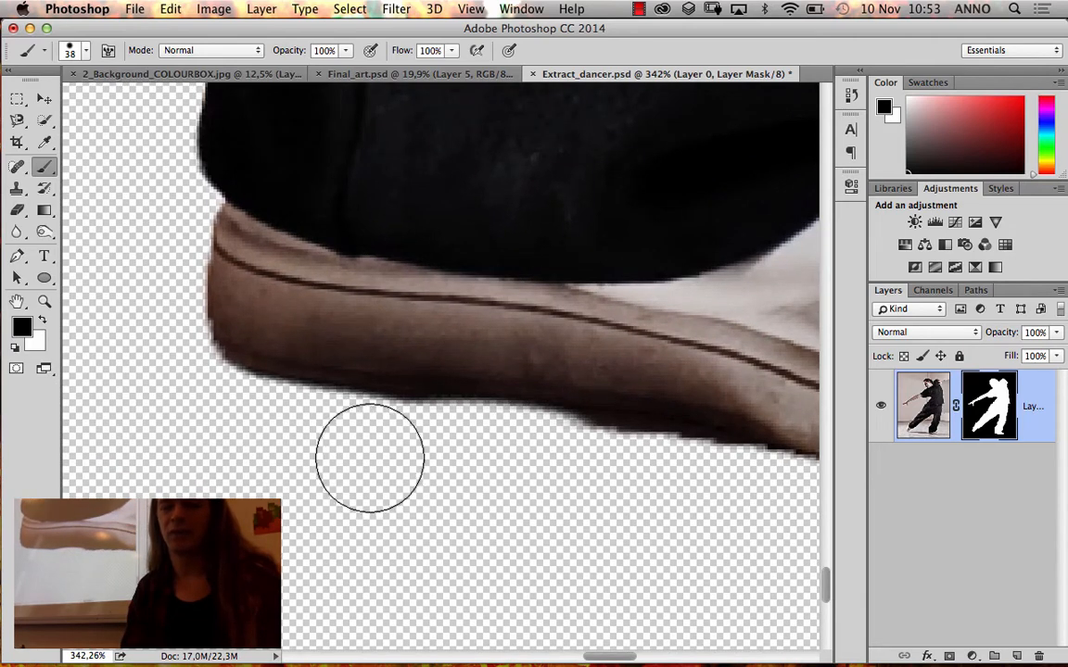
pyautogui.moveTo(370, 458)
pyautogui.mouseDown()
pyautogui.moveTo(517, 481)
pyautogui.moveTo(510, 472)
pyautogui.moveTo(567, 474)
pyautogui.mouseUp()
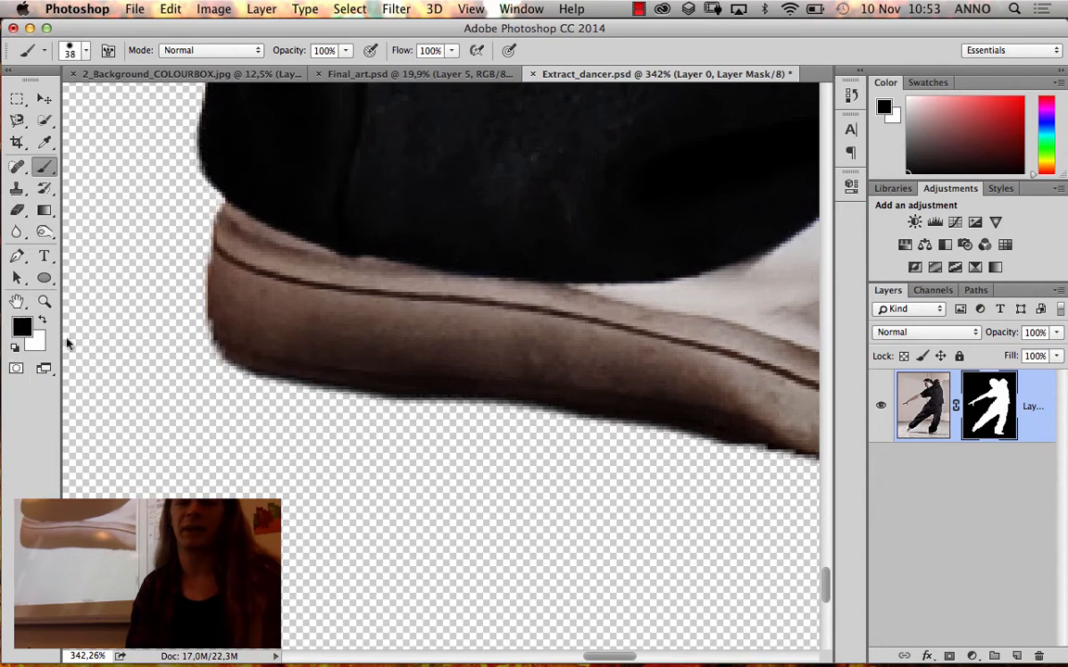
# Try painting white on the mask across the underside of the sole, and undo the stroke
pyautogui.click(41, 319)
pyautogui.moveTo(317, 341)
pyautogui.mouseDown()
pyautogui.moveTo(517, 387)
pyautogui.moveTo(370, 417)
pyautogui.mouseUp()
pyautogui.press('super+z')
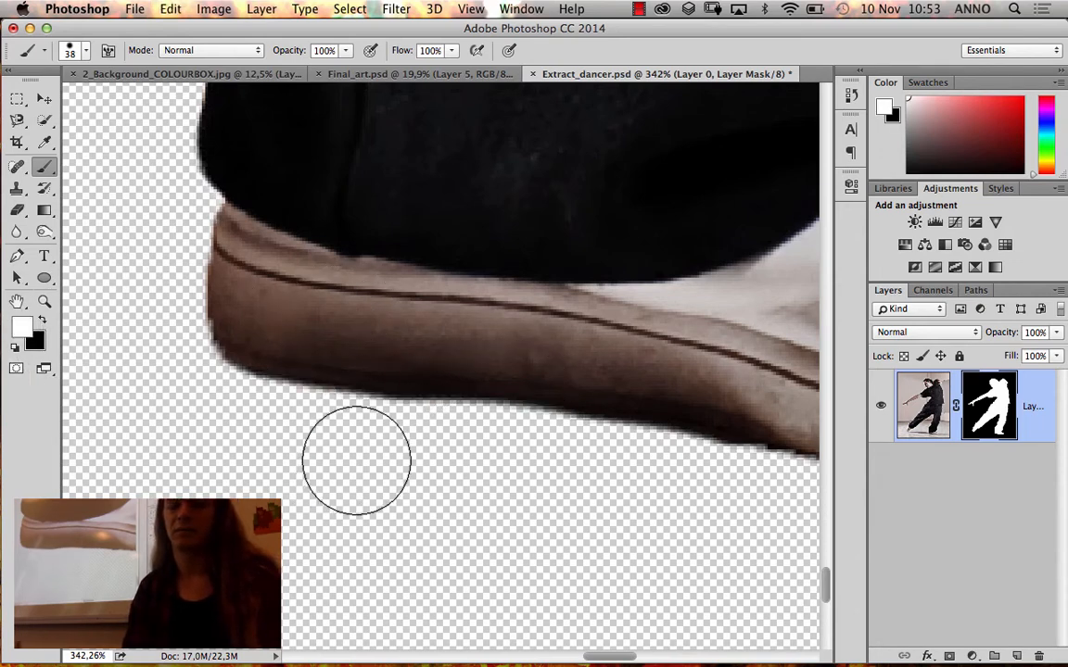
# Review the cleaned shoe edge from farther away, and fit the whole dancer in the window
pyautogui.press('super+minus')
pyautogui.press('super+minus')
pyautogui.press('super+minus')
pyautogui.press('super+minus')
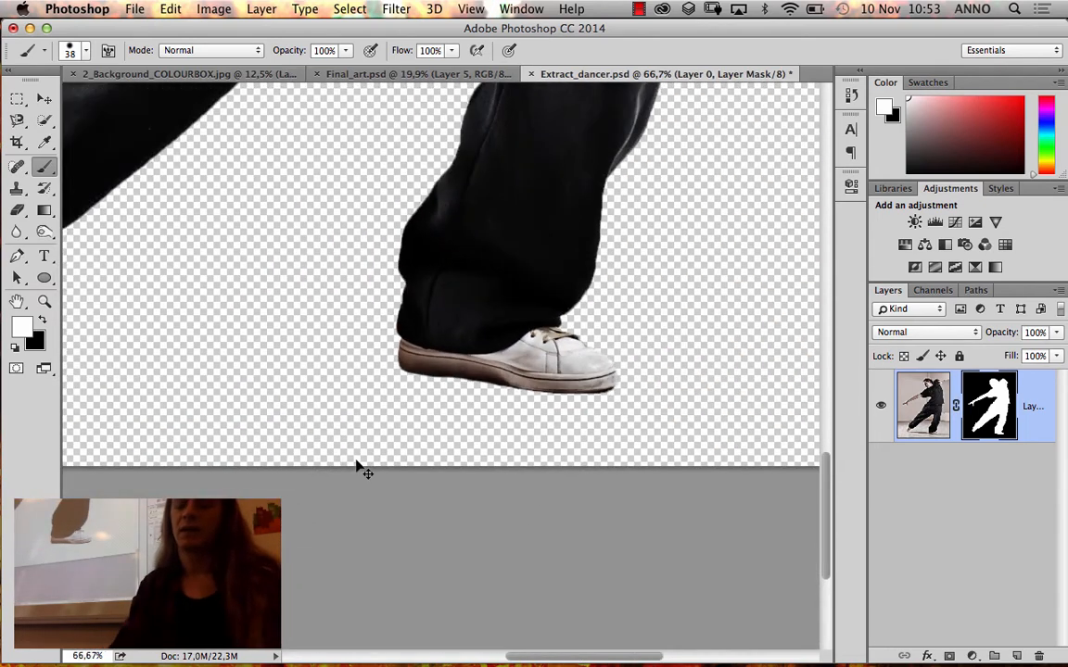
pyautogui.press('super+0')
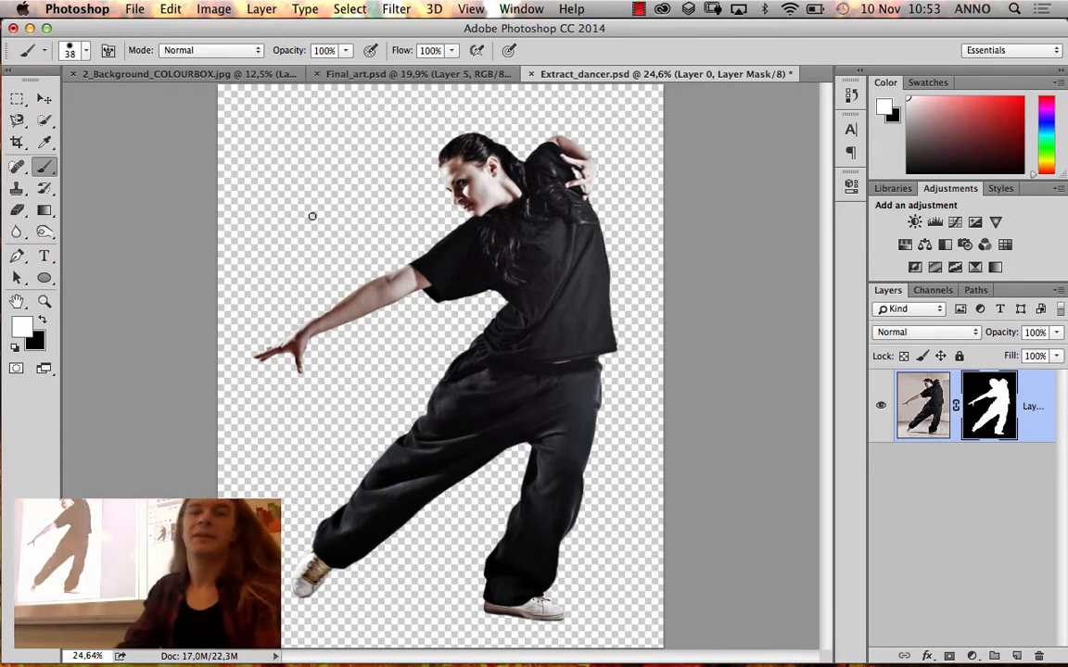
pyautogui.press('v')
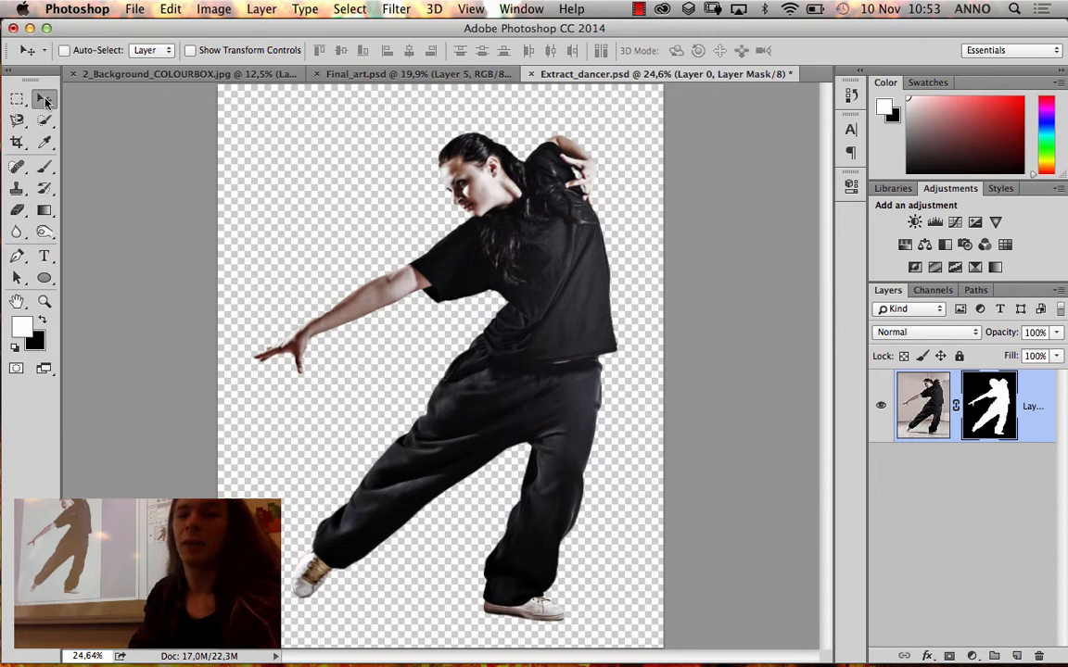
pyautogui.click(16, 279)
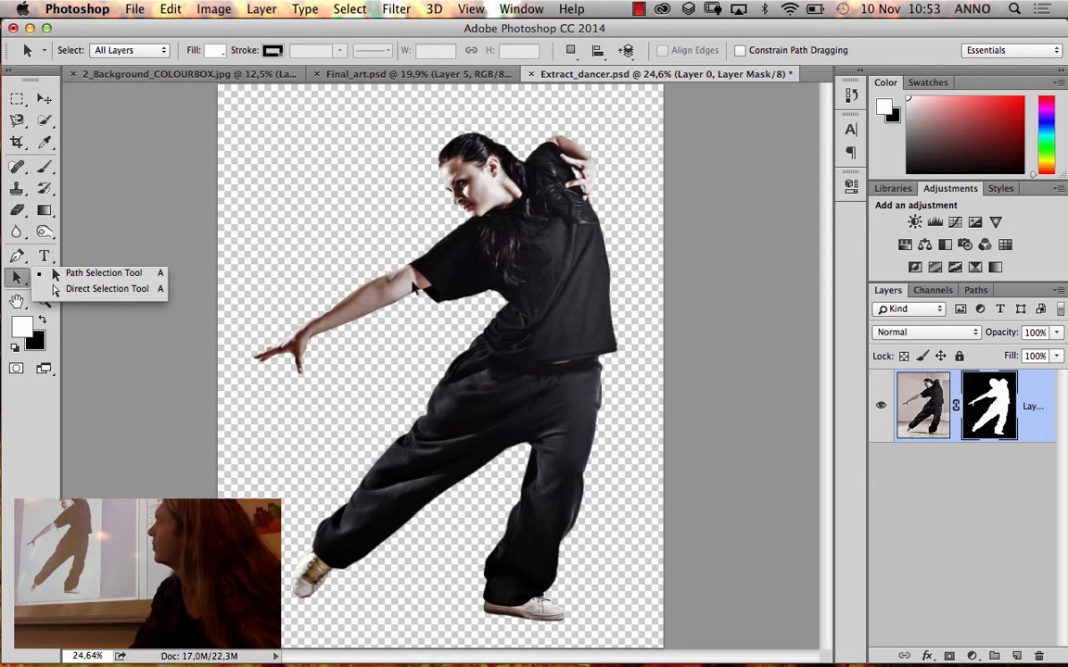
# Bring the masked dancer layer from Extract_dancer.psd into 2_Background_COLOURBOX.jpg with the Move tool, and position it over the phone's screen
pyautogui.click(43, 97)
pyautogui.click(45, 97)
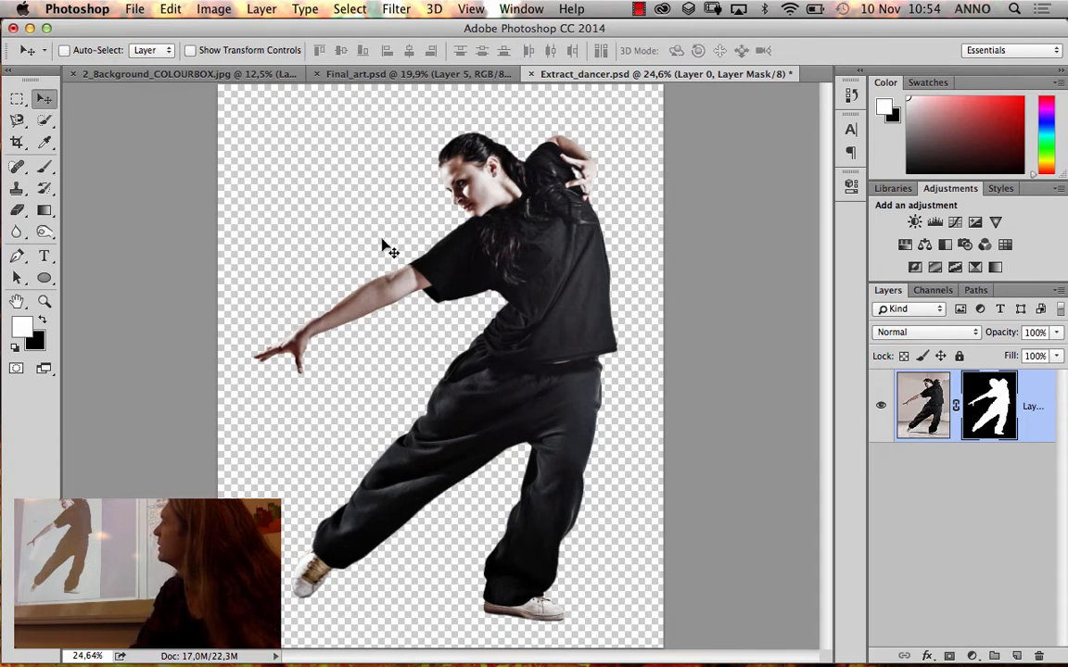
pyautogui.moveTo(449, 251); pyautogui.dragTo(408, 421)
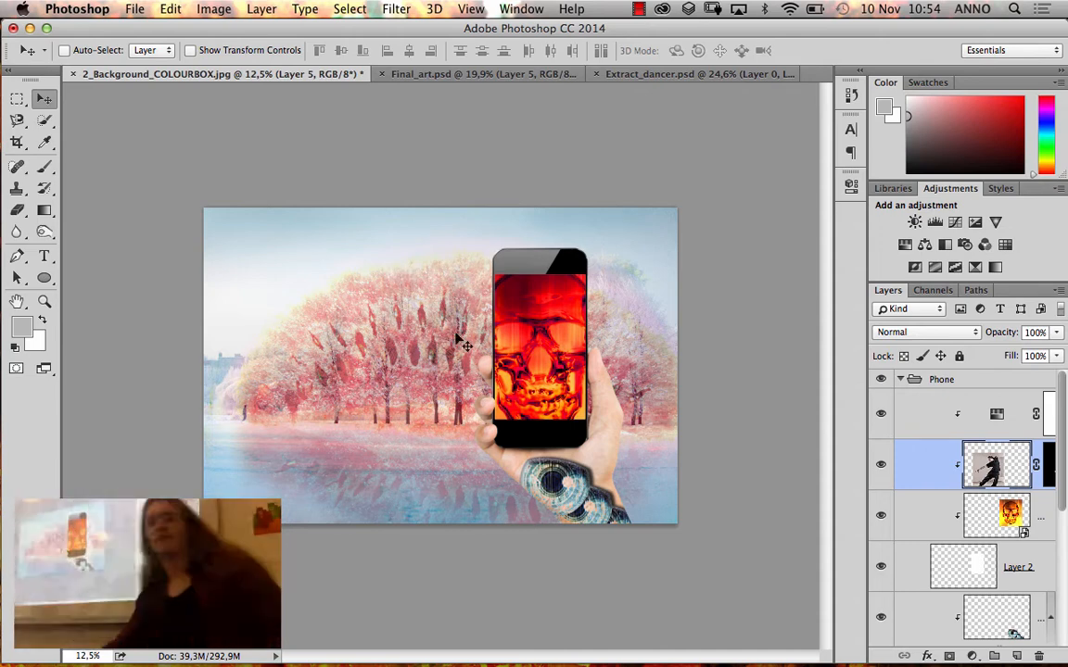
pyautogui.moveTo(378, 396); pyautogui.dragTo(549, 359)
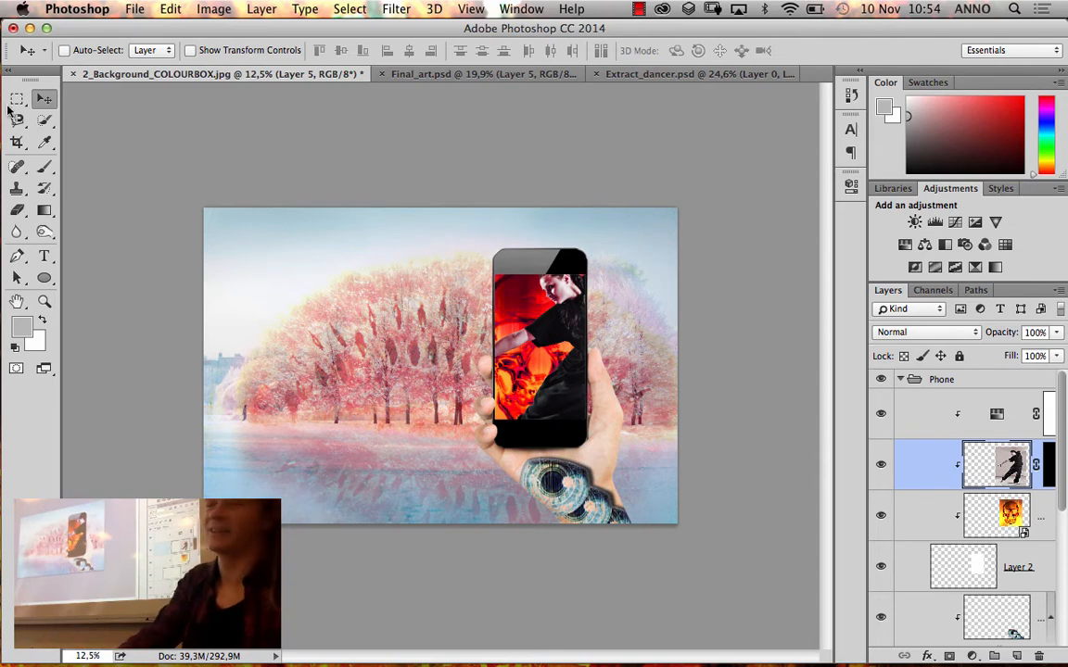
pyautogui.moveTo(556, 335)
pyautogui.mouseDown()
pyautogui.moveTo(556, 348)
pyautogui.moveTo(568, 344)
pyautogui.mouseUp()
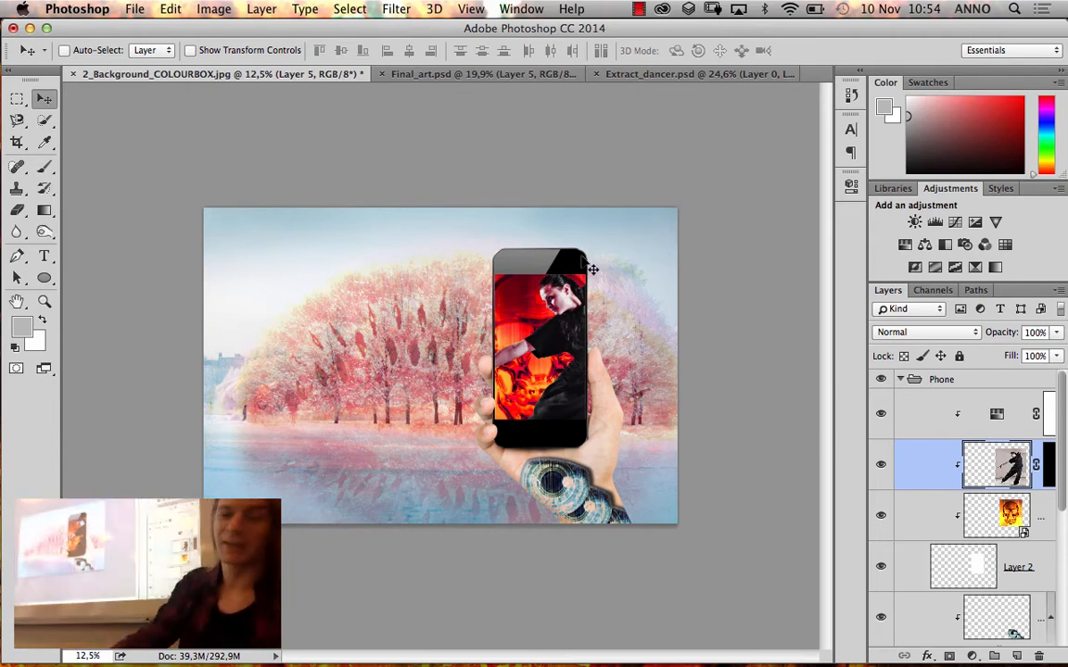
# Duplicate the dancer layer and move the copy out of the phone, over the trees and water beside it
pyautogui.press('super')
pyautogui.press('super+j')
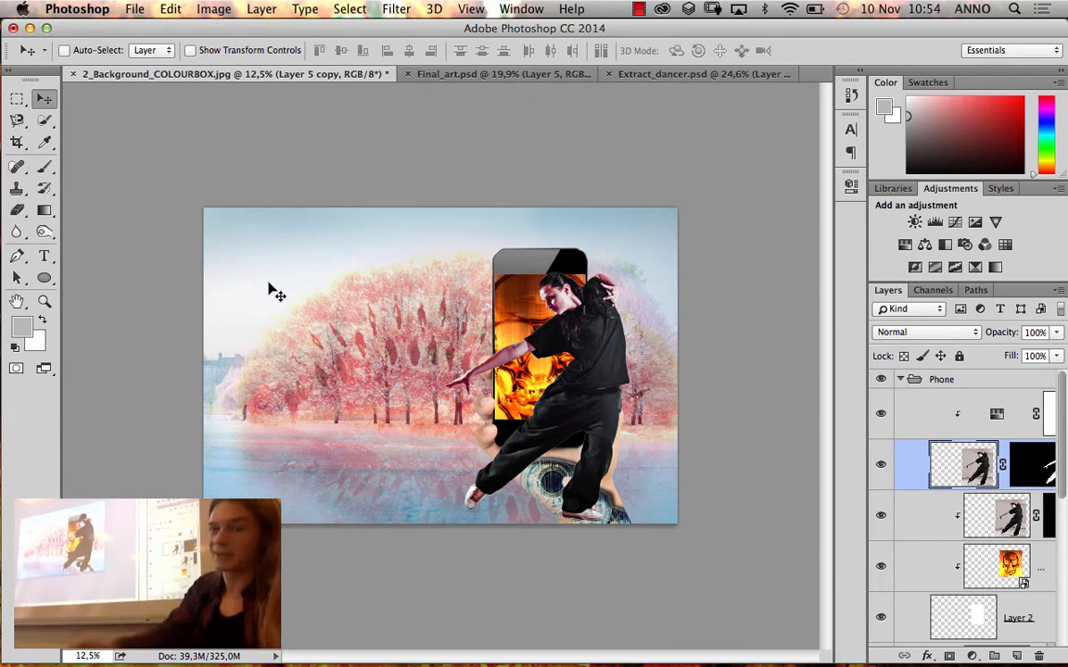
pyautogui.moveTo(568, 341); pyautogui.dragTo(375, 294)
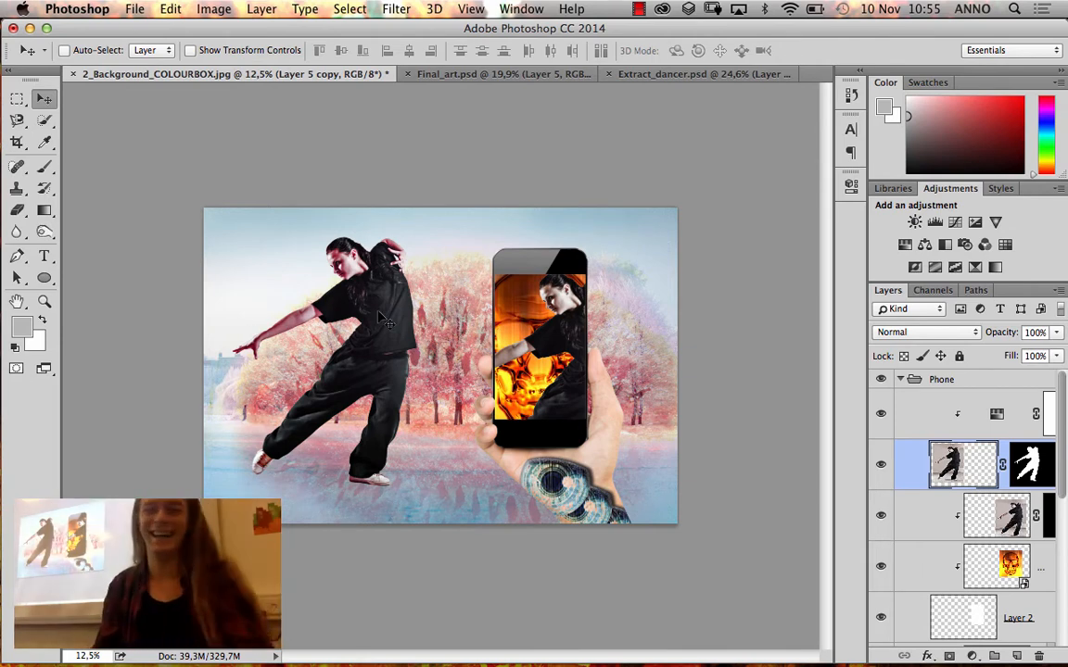
pyautogui.moveTo(384, 309); pyautogui.dragTo(386, 334)
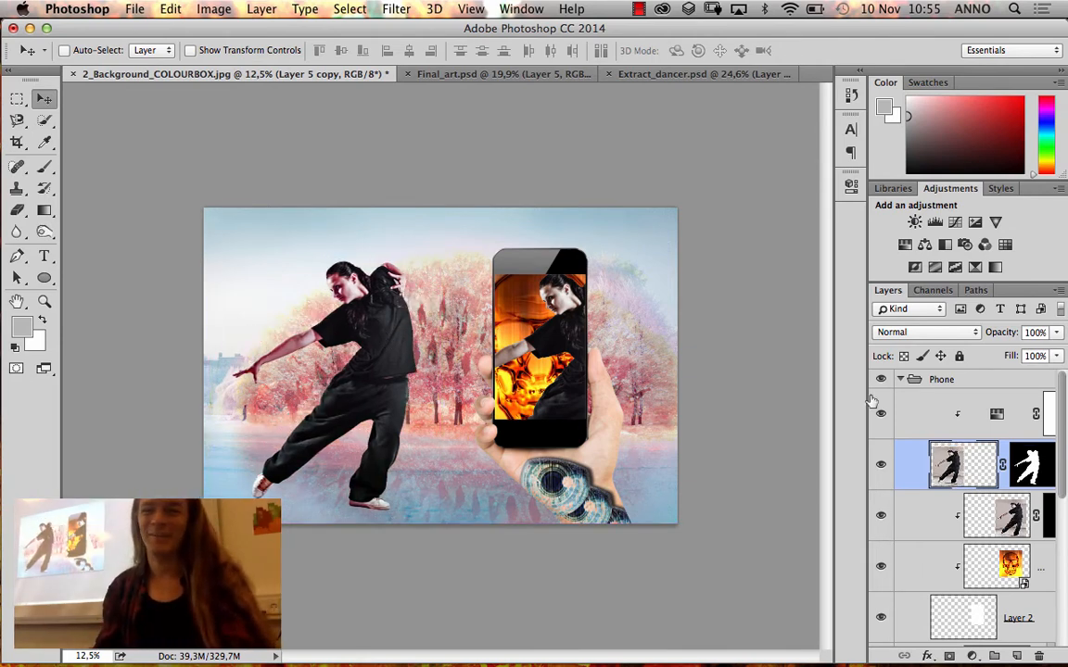
# Try moving the dancer copy above the Phone group, widen the layer list to show full layer names, and undo the reordering
pyautogui.moveTo(914, 464); pyautogui.dragTo(913, 380)
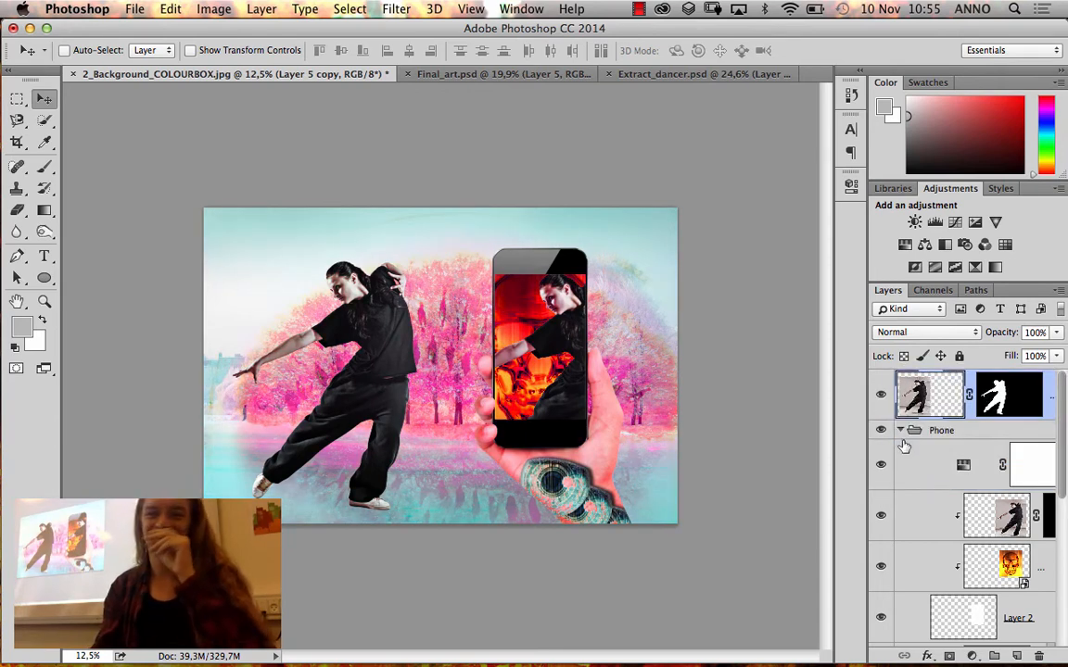
pyautogui.click(899, 432)
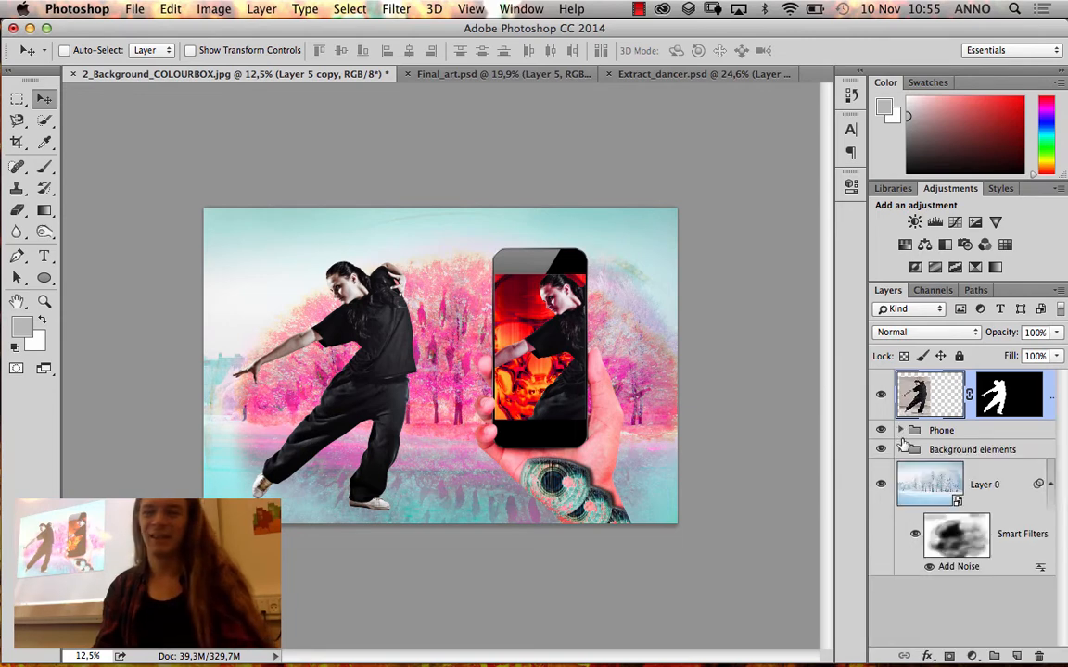
pyautogui.click(1040, 397)
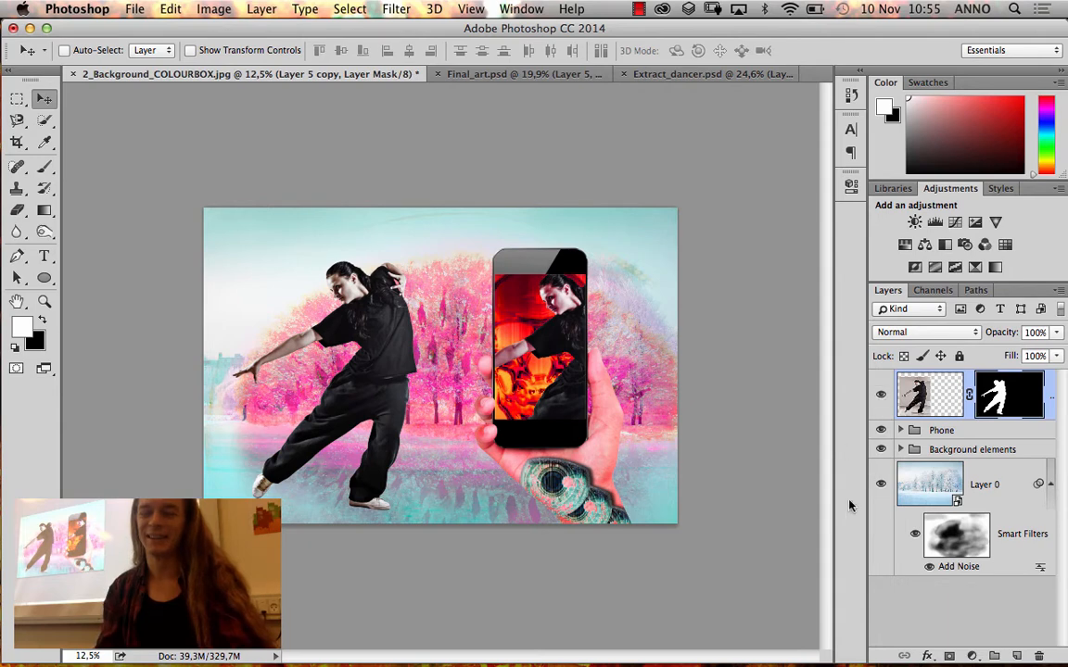
pyautogui.moveTo(867, 479); pyautogui.dragTo(672, 481)
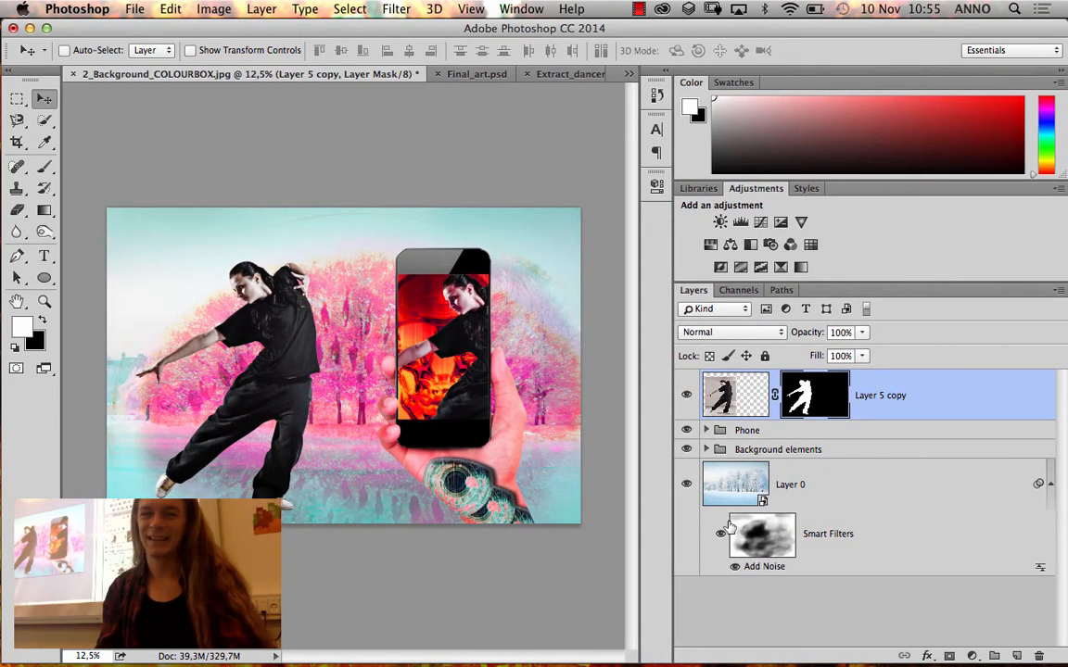
pyautogui.press('Delete')
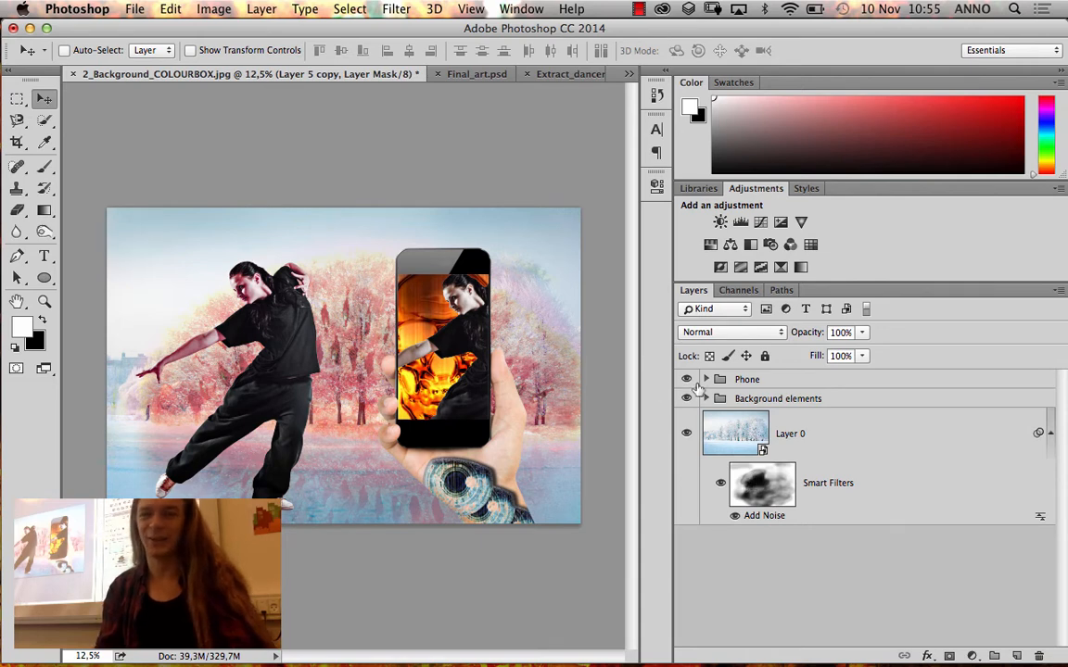
# Expand the Phone group, move Layer 5 copy above it again, and try deleting the dancer copy
pyautogui.click(706, 380)
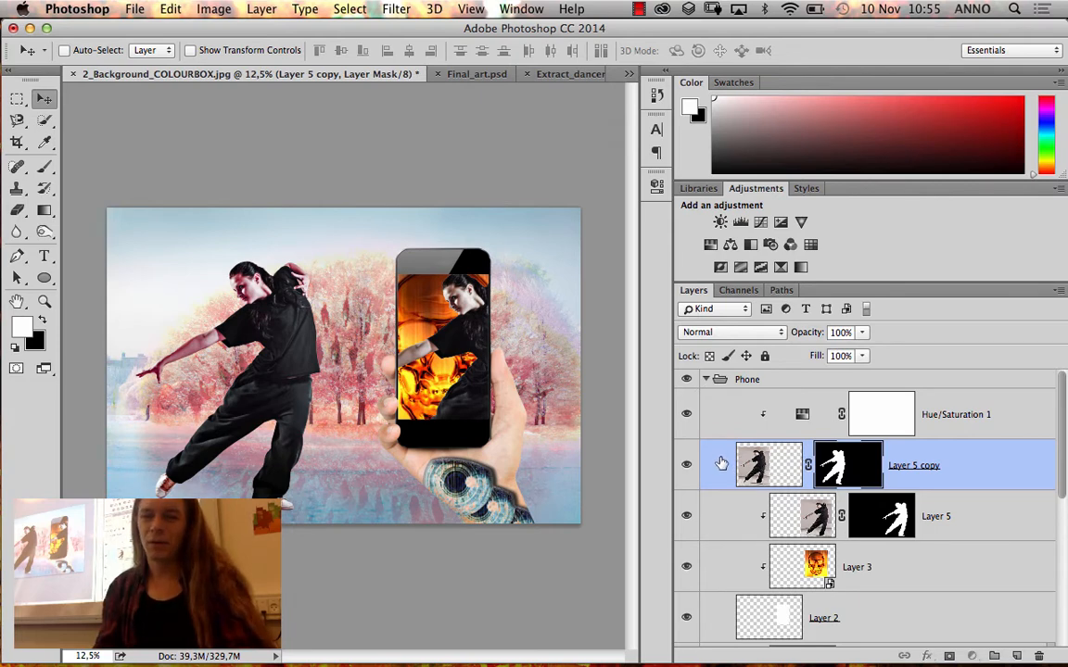
pyautogui.moveTo(722, 461); pyautogui.dragTo(716, 371)
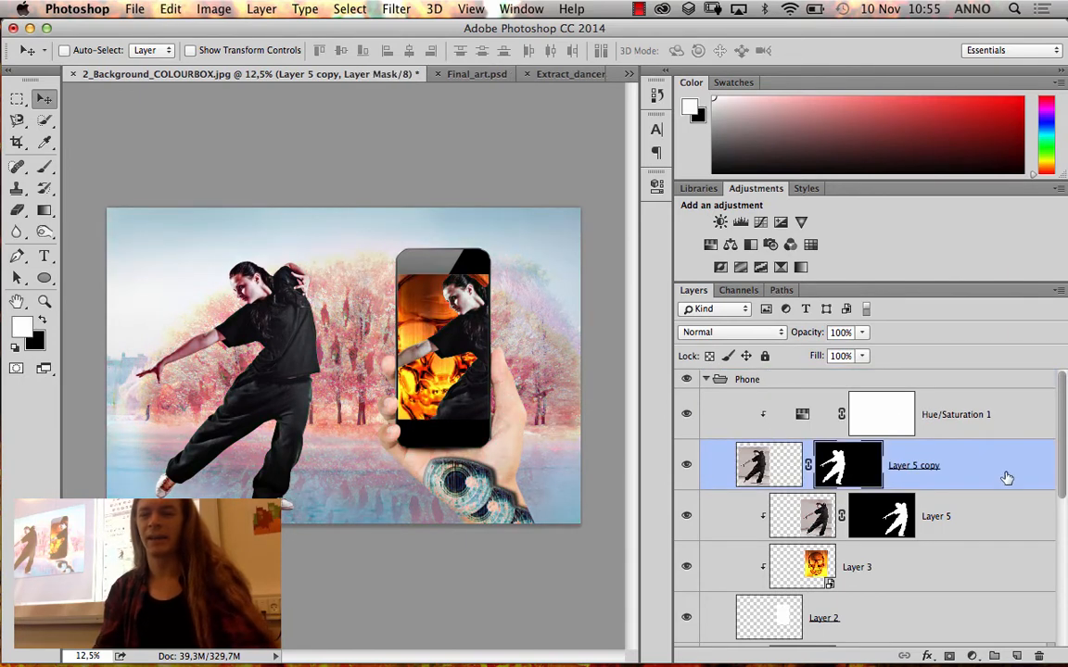
pyautogui.moveTo(927, 472); pyautogui.dragTo(1039, 656)
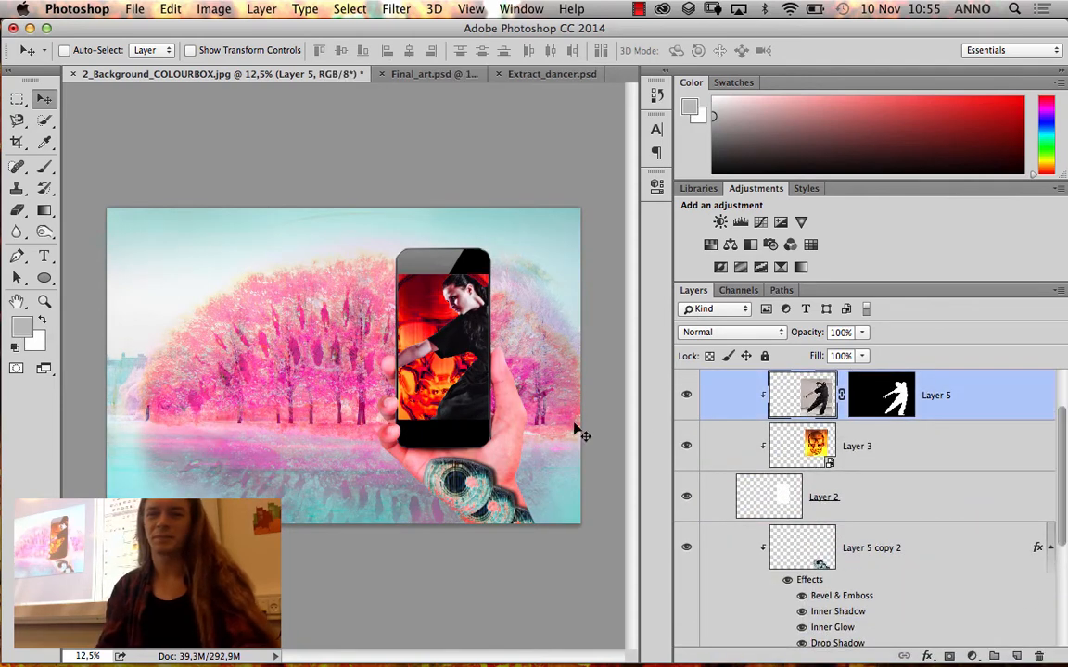
pyautogui.moveTo(759, 413); pyautogui.dragTo(756, 459)
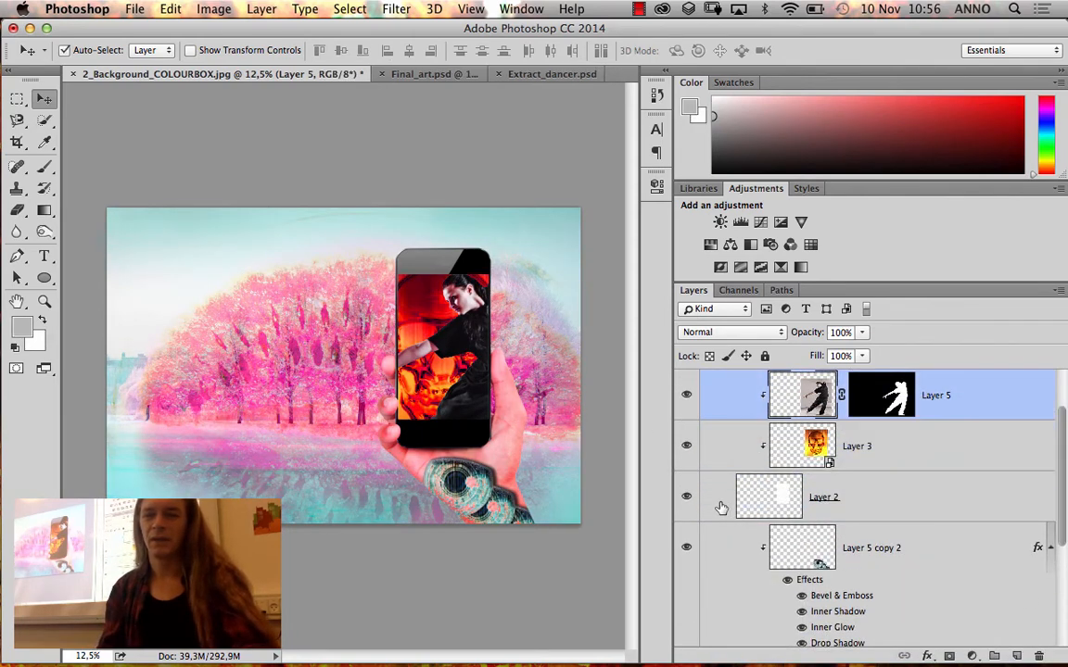
# Step back through the history to the state before the dancer was brought into the composite
pyautogui.press('super+z')
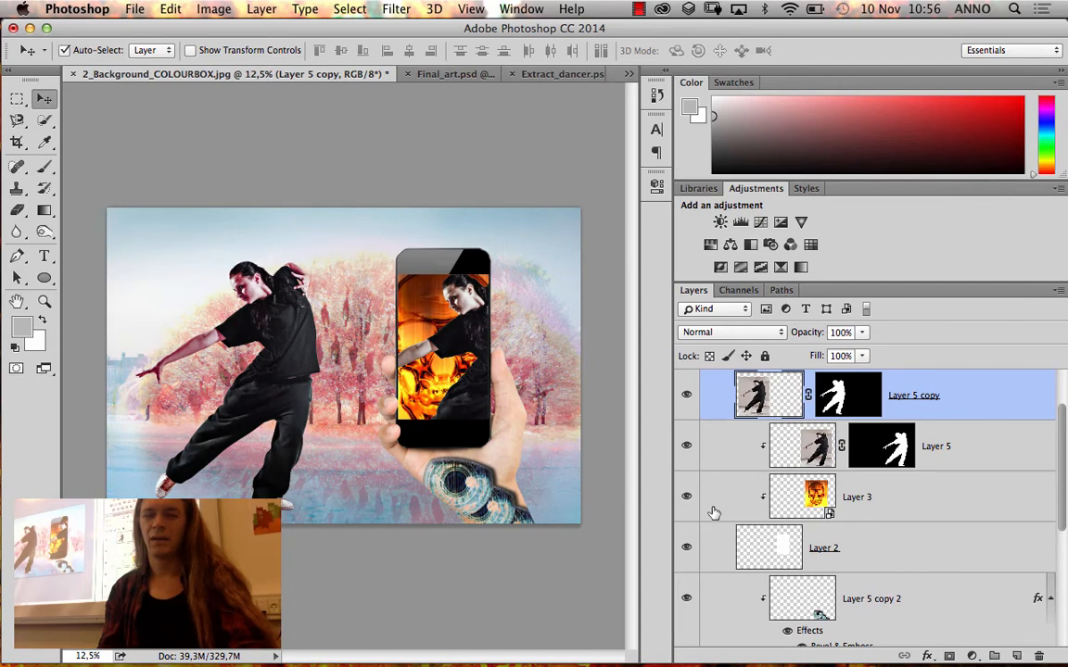
pyautogui.press('alt+super+z')
pyautogui.press('alt+super+z')
pyautogui.press('alt+super+z')
pyautogui.press('alt+super+z')
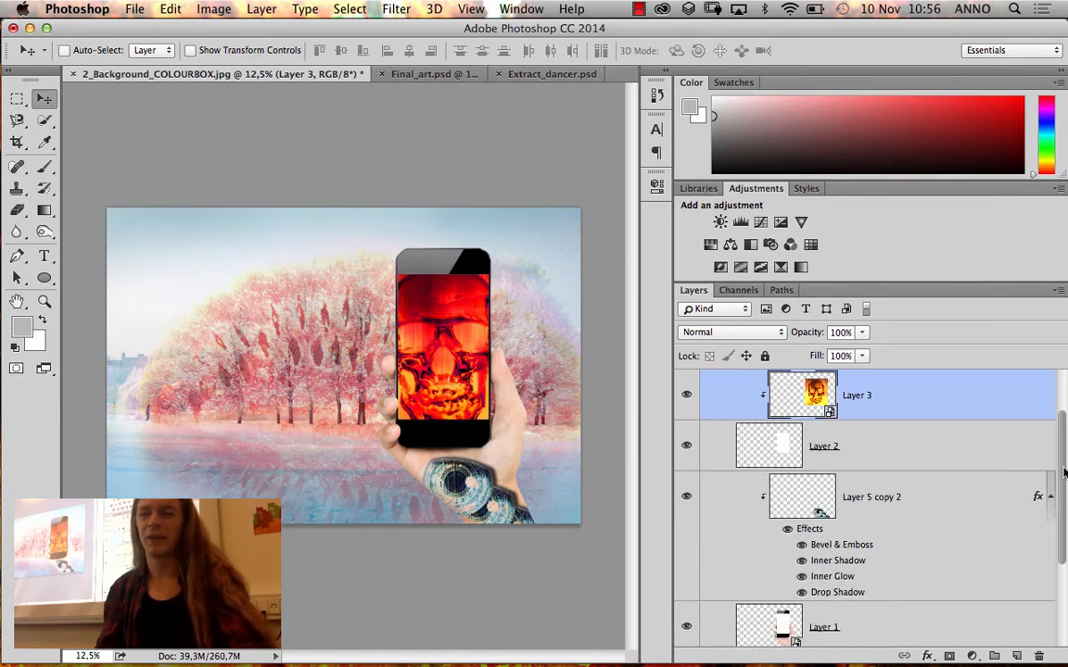
pyautogui.press('alt+super+z')
# Collapse the Phone group and select Layer 0, the winter background
pyautogui.click(745, 381)
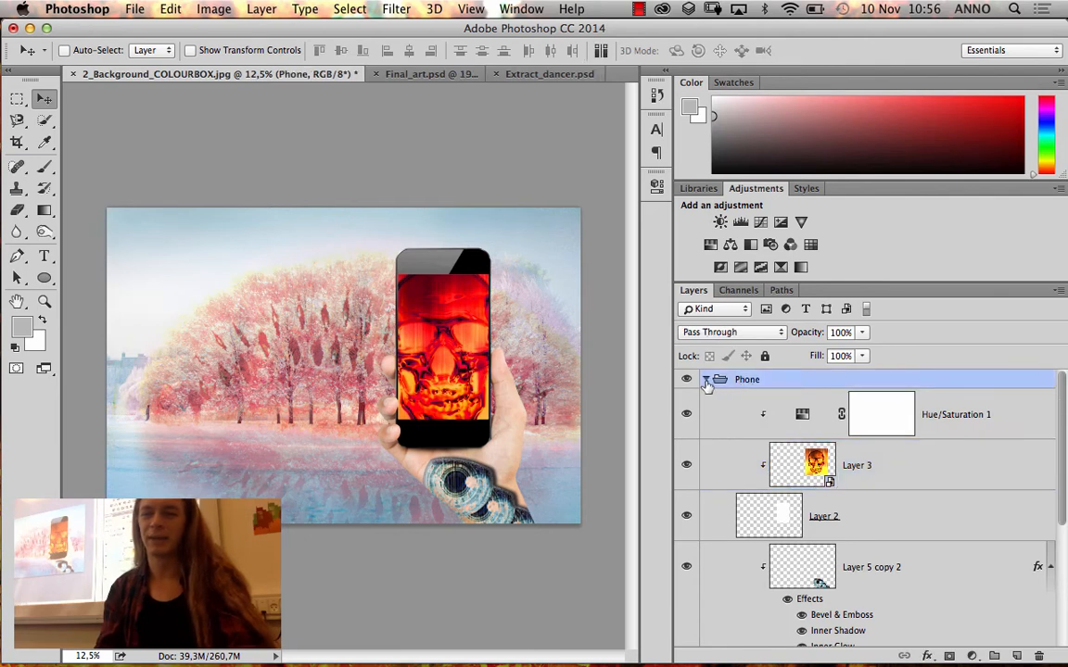
pyautogui.click(707, 379)
pyautogui.click(709, 431)
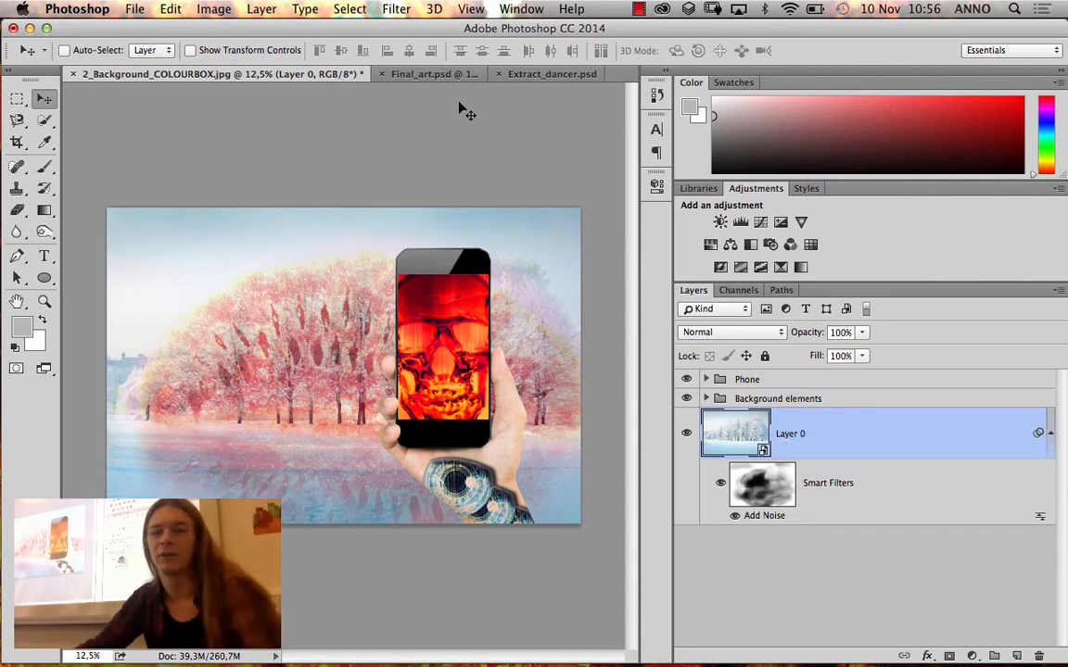
# Copy the masked dancer from Extract_dancer.psd into the background composite, place its layer above the Phone group, and position it beside the phone
pyautogui.click(530, 75)
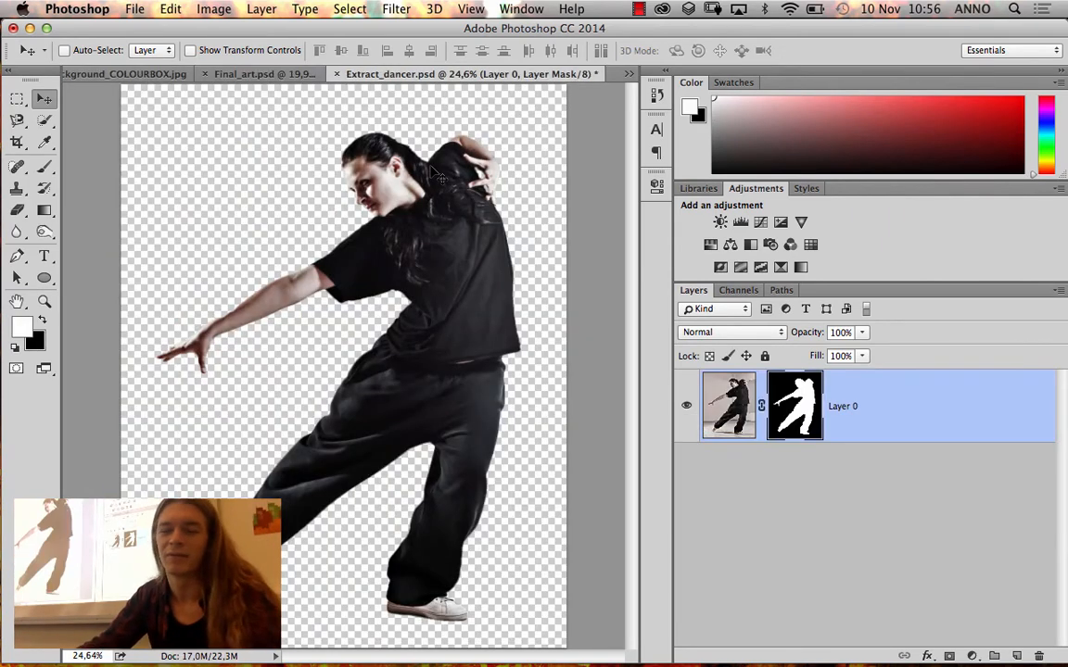
pyautogui.moveTo(903, 389); pyautogui.dragTo(165, 133)
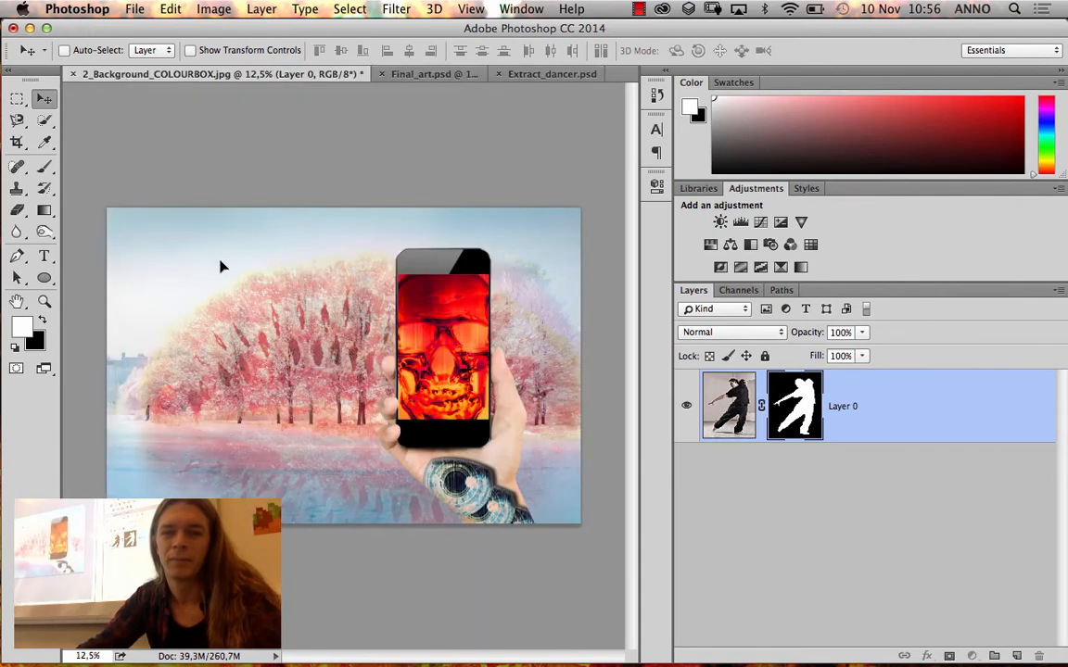
pyautogui.moveTo(220, 267); pyautogui.dragTo(208, 236)
pyautogui.moveTo(339, 325); pyautogui.dragTo(311, 377)
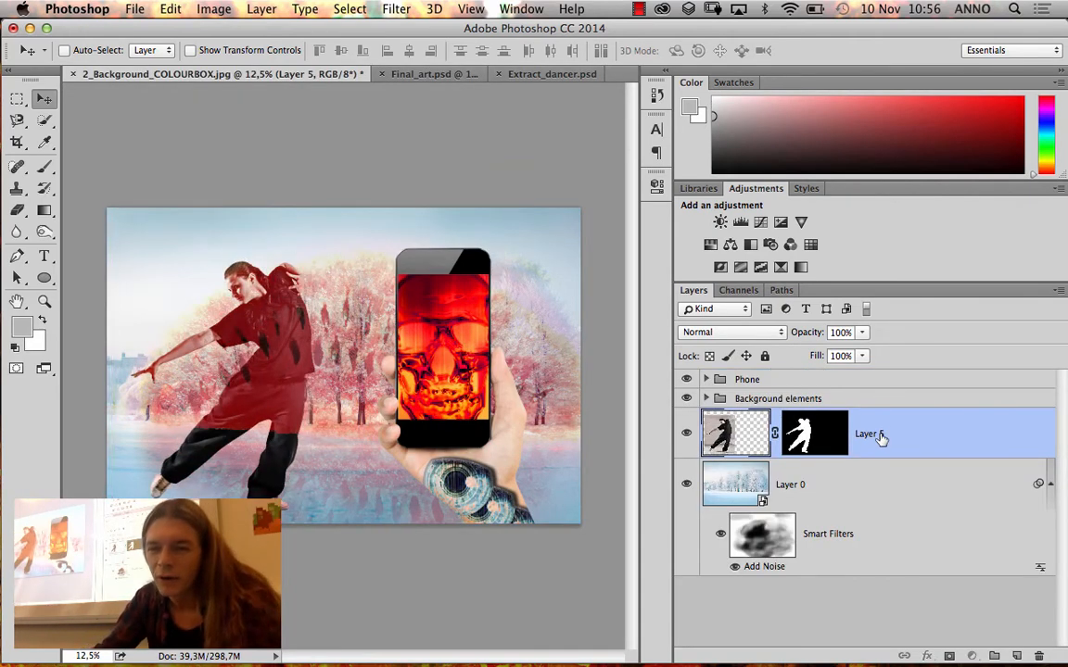
pyautogui.moveTo(879, 435); pyautogui.dragTo(863, 380)
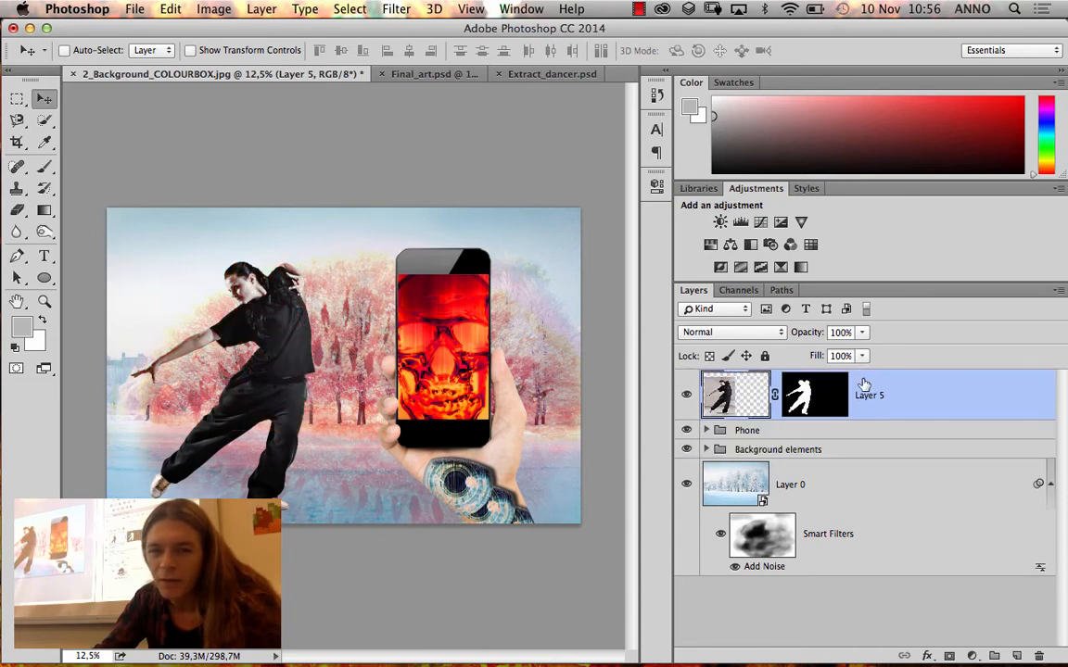
pyautogui.moveTo(260, 339); pyautogui.dragTo(309, 357)
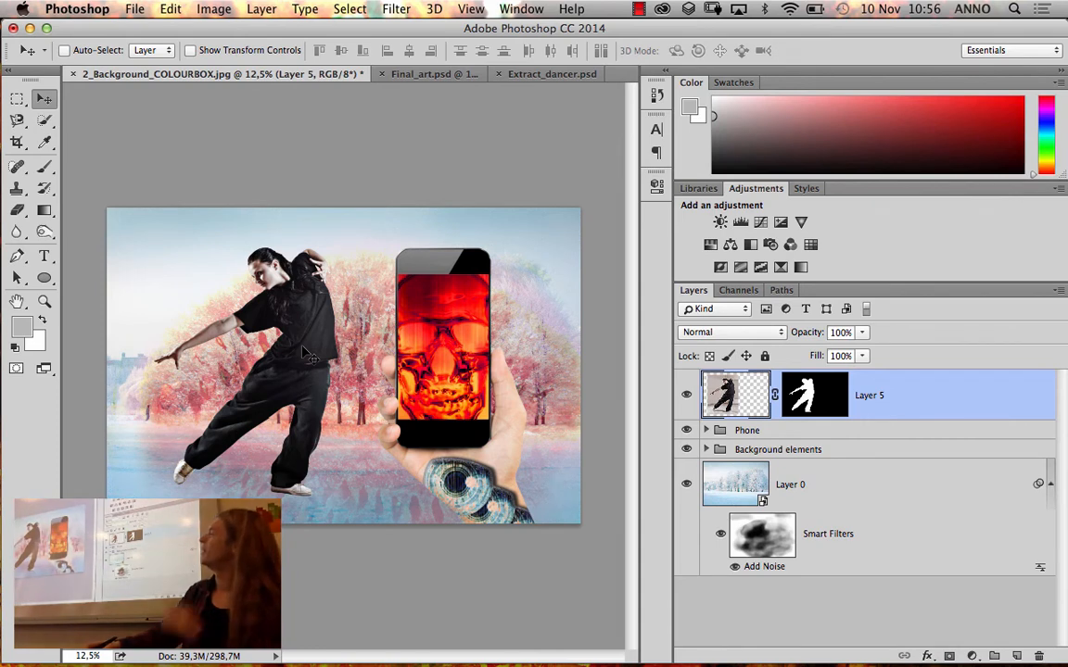
# Duplicate the dancer layer into the Phone group between Hue/Saturation 1 and Layer 3, and position the copy over the phone's screen
pyautogui.click(706, 431)
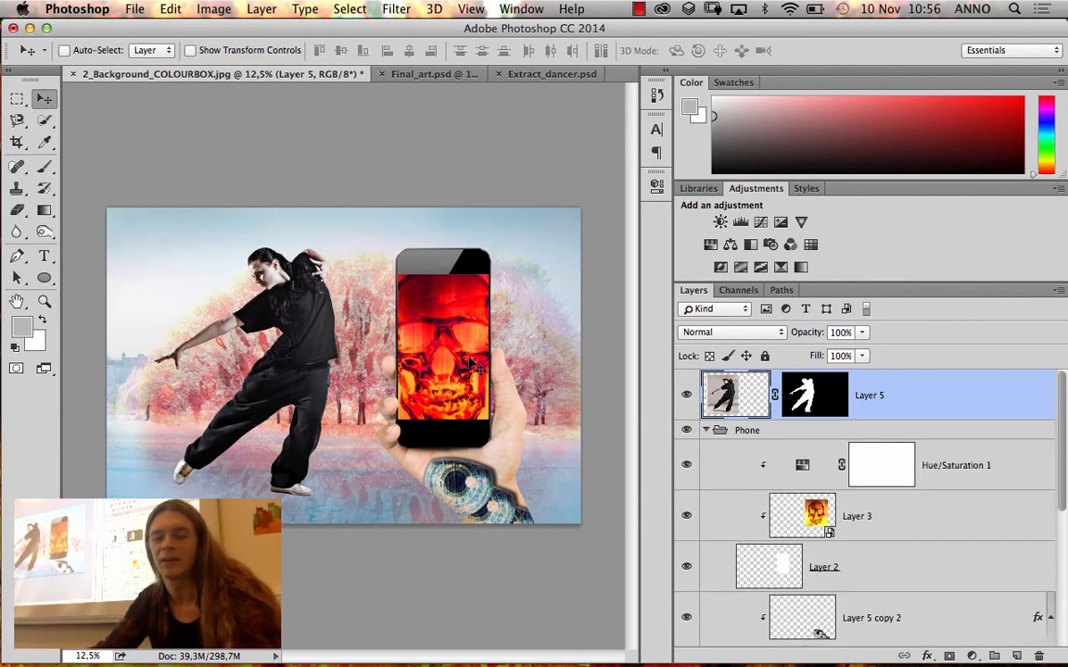
pyautogui.press('super')
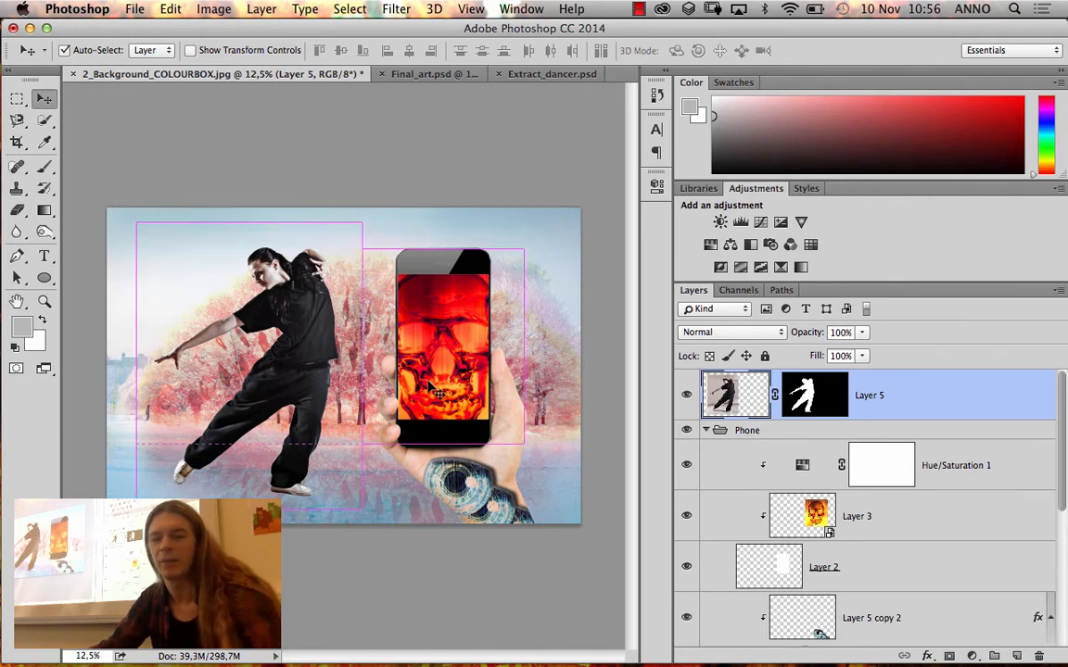
pyautogui.press('super+j')
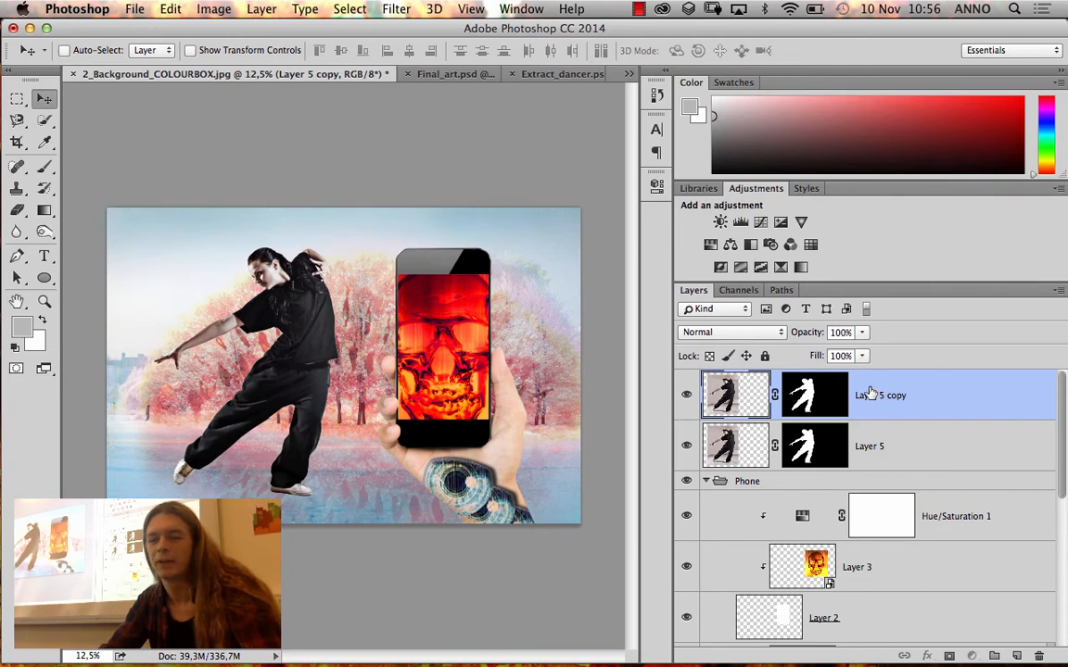
pyautogui.moveTo(872, 395); pyautogui.dragTo(850, 549)
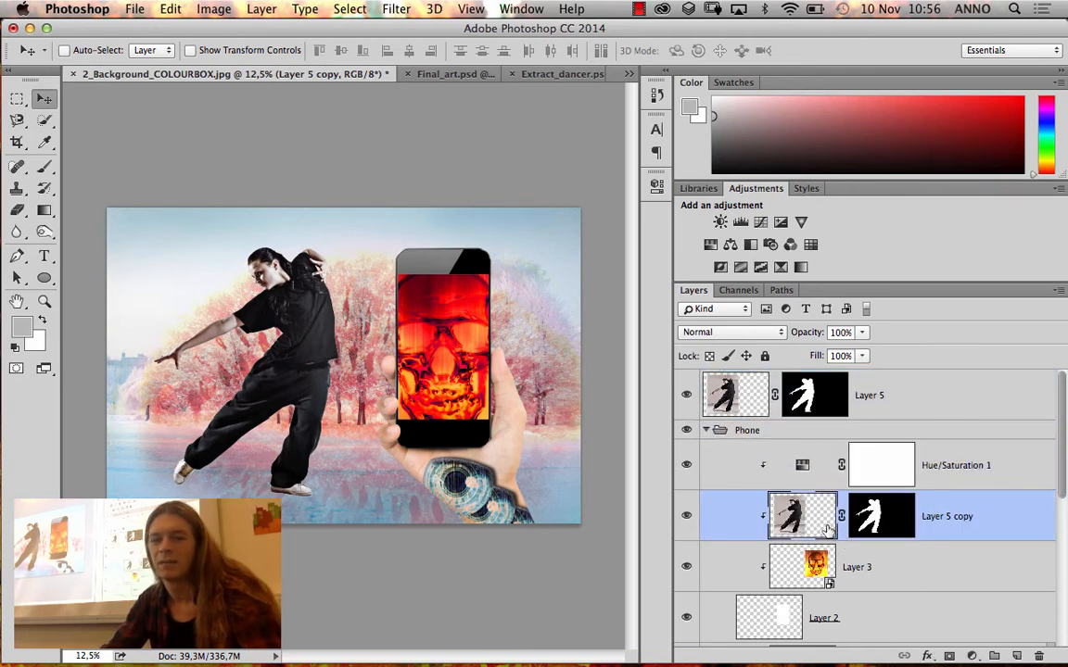
pyautogui.moveTo(289, 383); pyautogui.dragTo(492, 423)
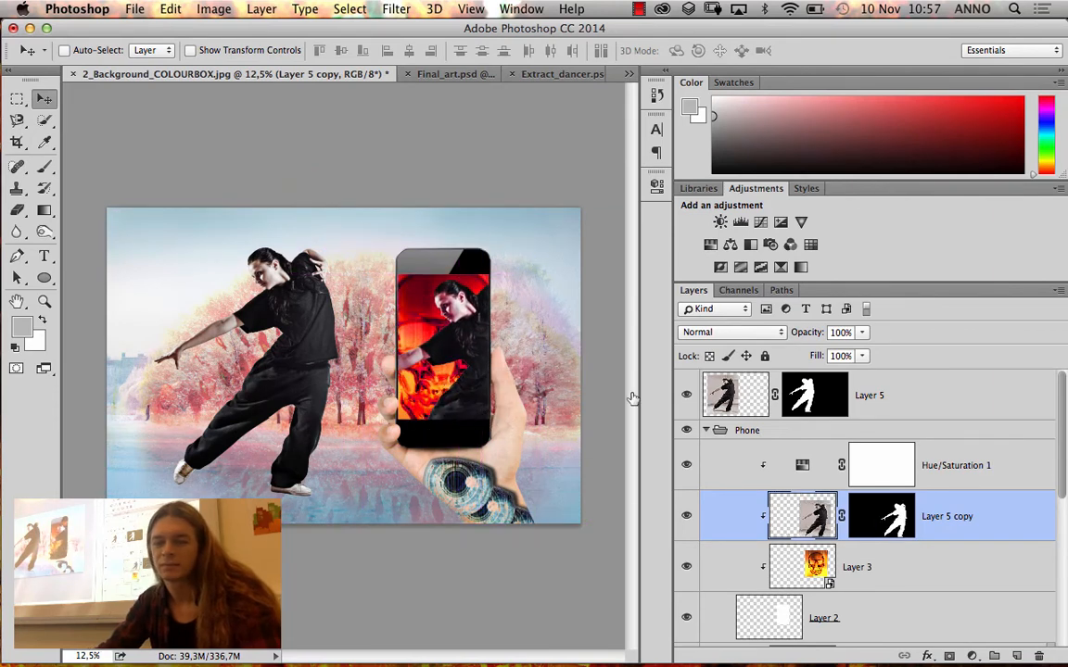
# Collapse the Phone group, scale the dancer on Layer 5 to about 61.5%, and place it on the ice beside the phone
pyautogui.click(899, 393)
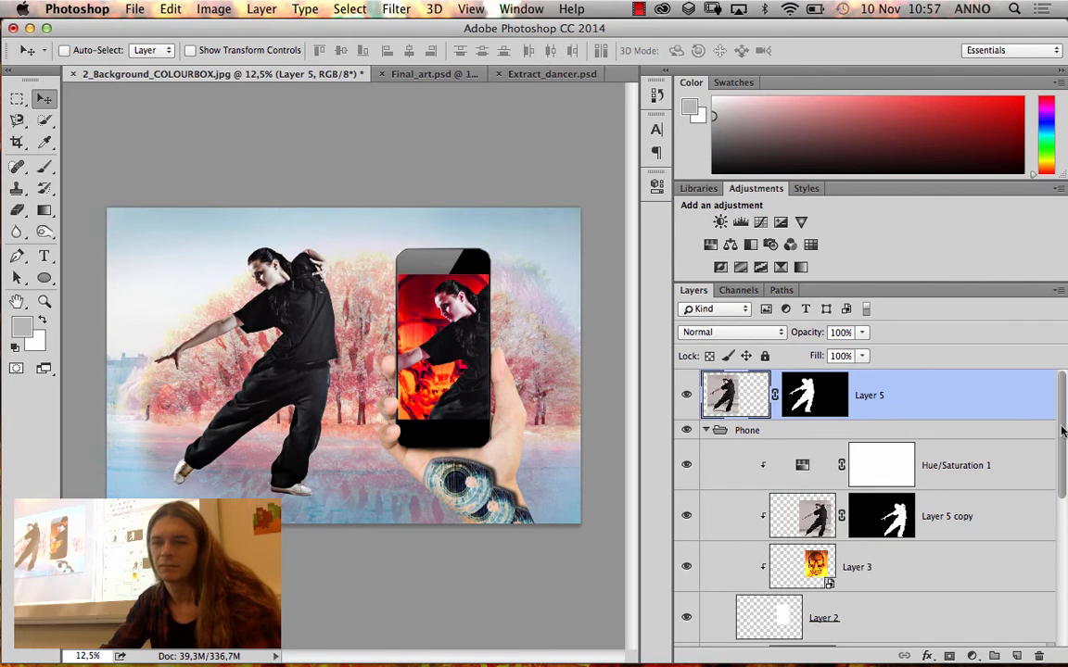
pyautogui.click(706, 431)
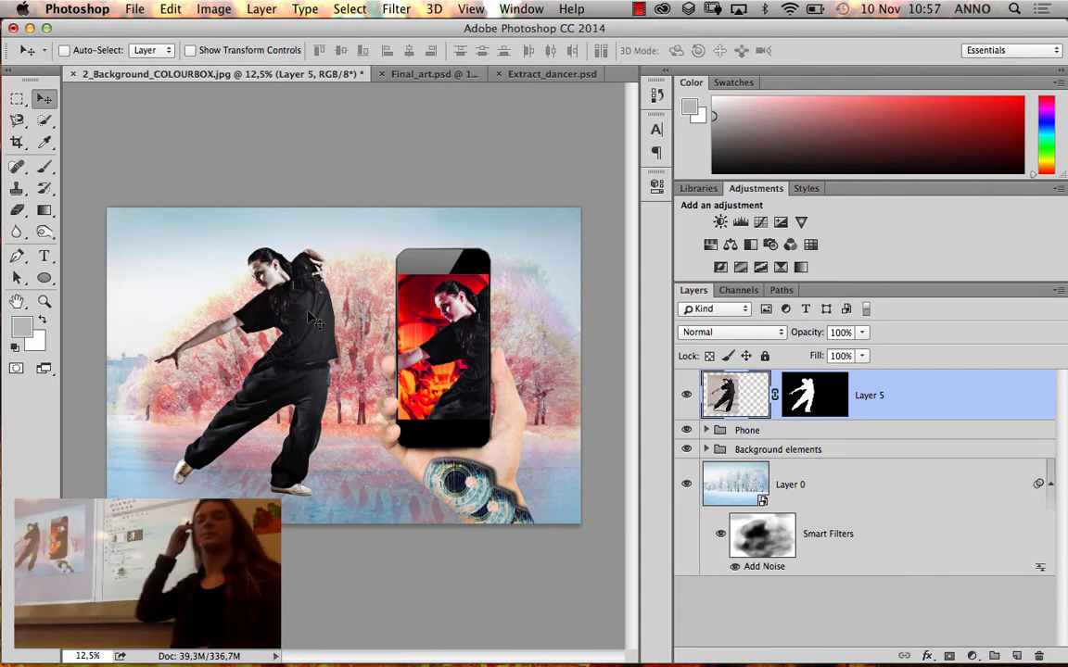
pyautogui.press('super')
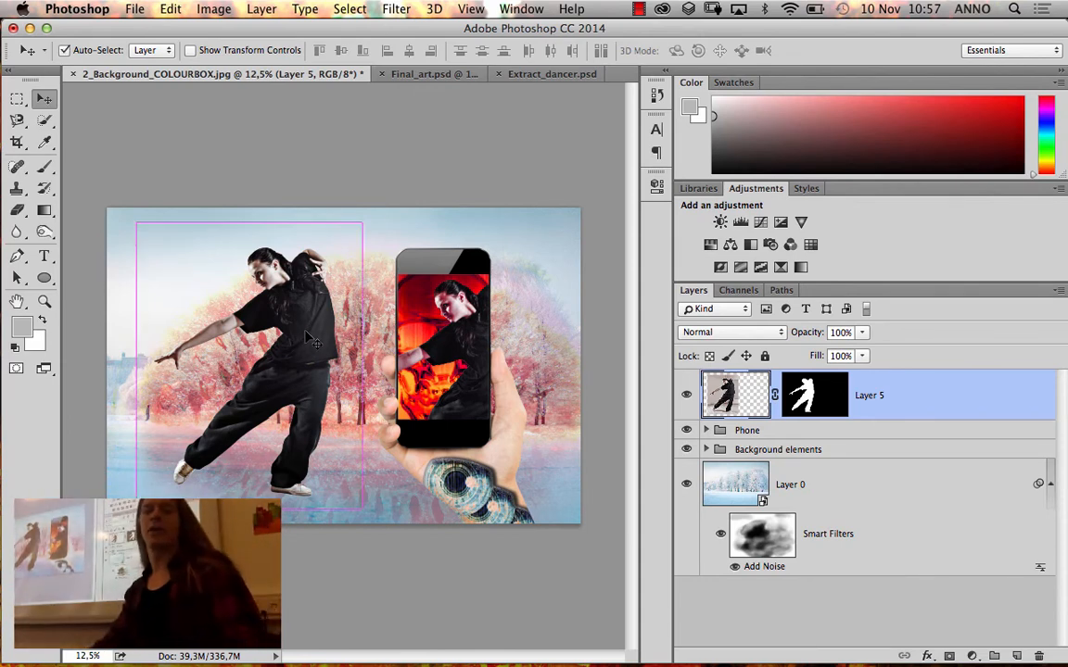
pyautogui.press('super+t')
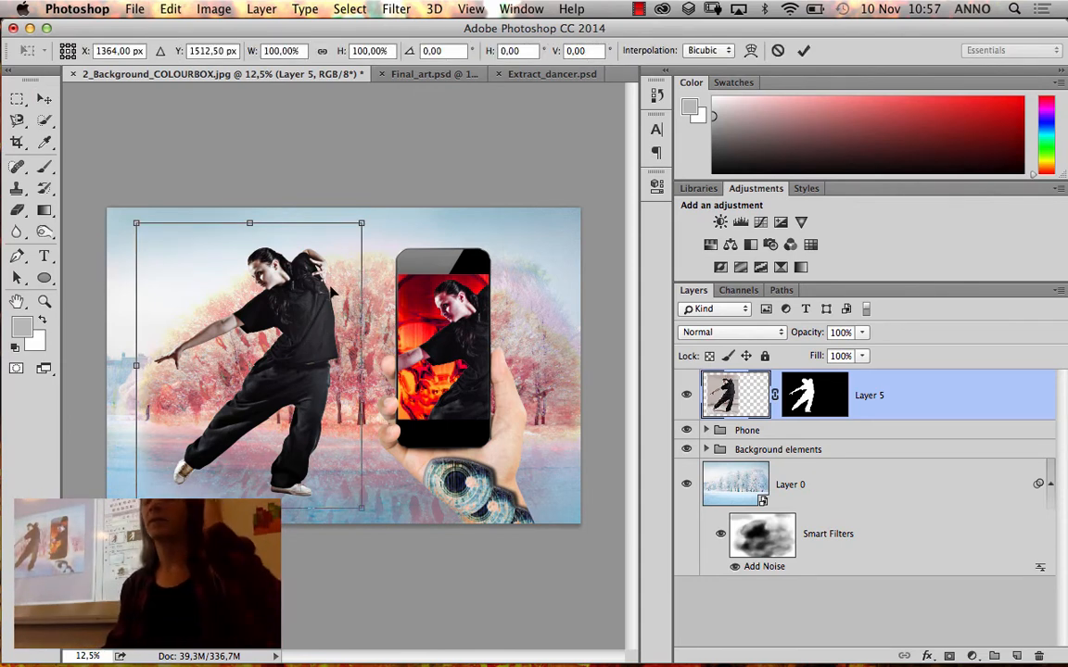
pyautogui.moveTo(363, 224); pyautogui.dragTo(275, 333)
pyautogui.moveTo(244, 403); pyautogui.dragTo(266, 415)
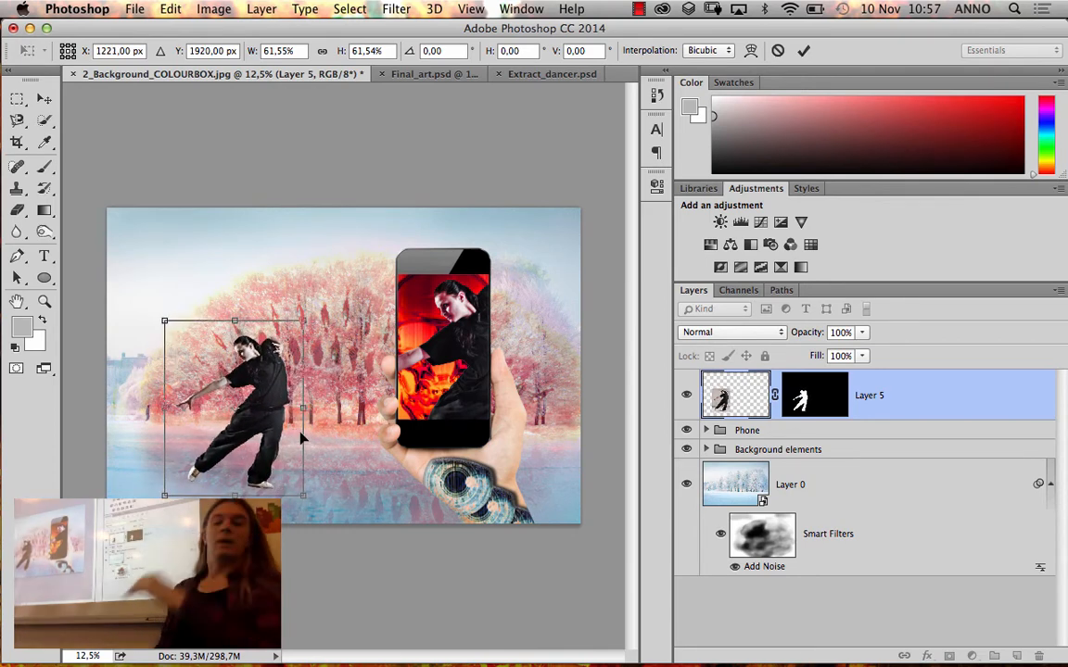
pyautogui.press('Return')
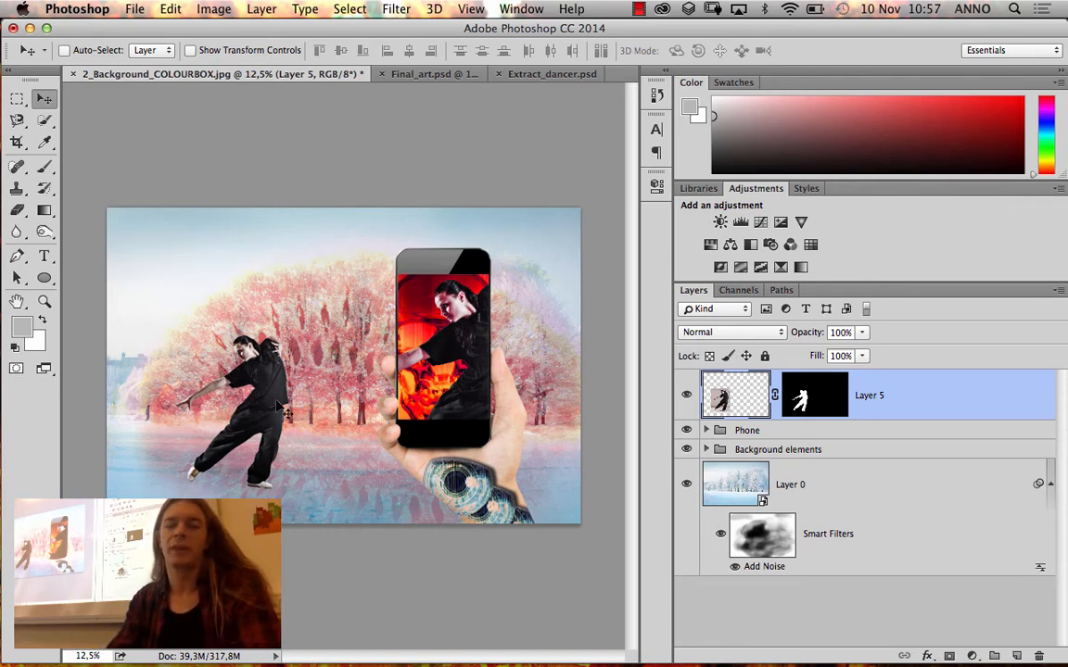
# Add a Color Balance adjustment clipped to Layer 5 with midtones at +43 red, +32 green and +4 blue
pyautogui.click(724, 247)
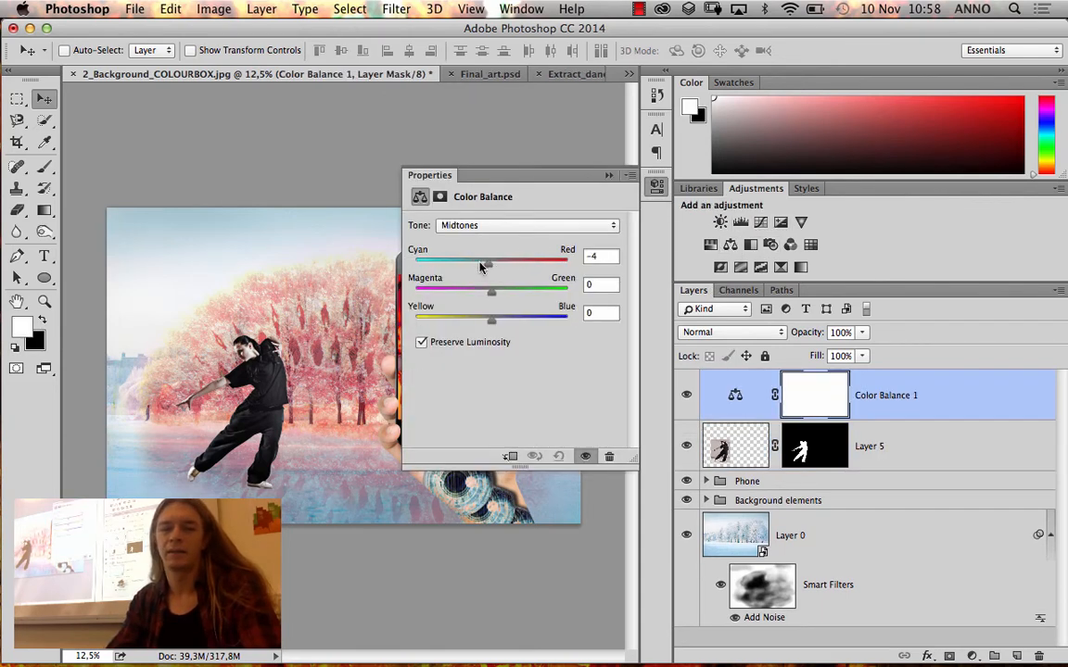
pyautogui.moveTo(481, 267); pyautogui.dragTo(443, 266)
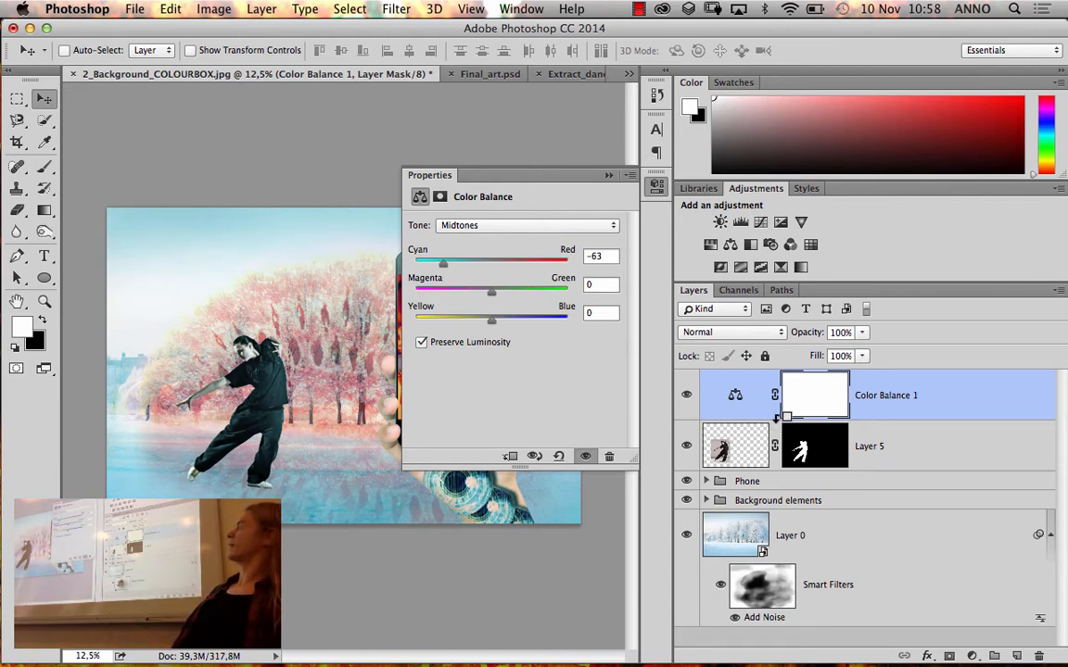
pyautogui.keyDown('alt'); pyautogui.click(783, 419); pyautogui.keyUp('alt')
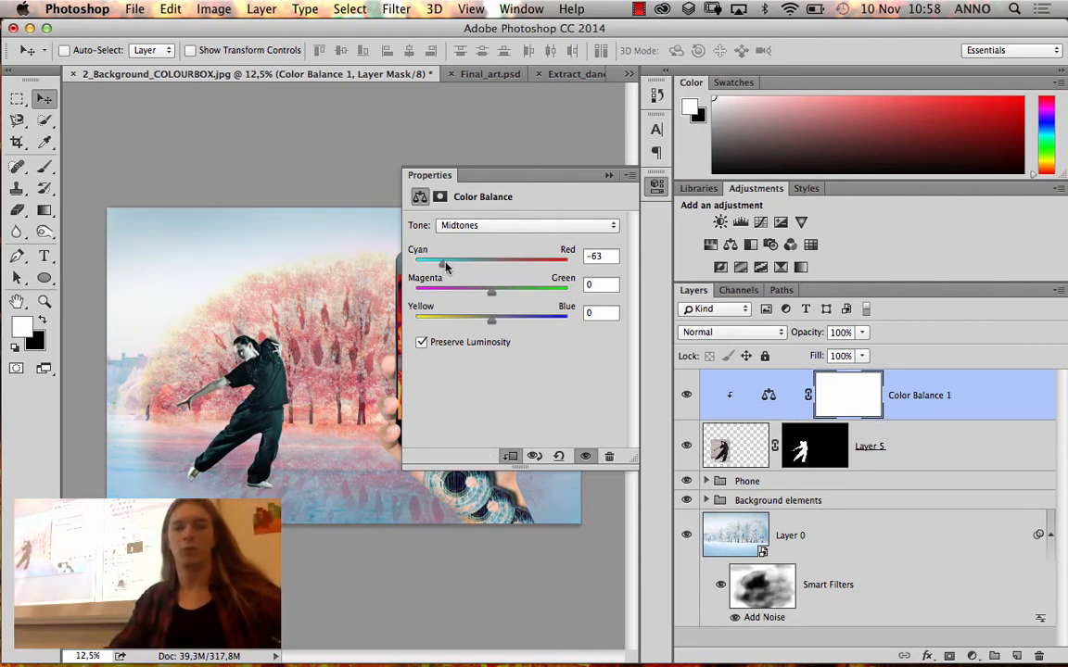
pyautogui.moveTo(445, 267); pyautogui.dragTo(542, 263)
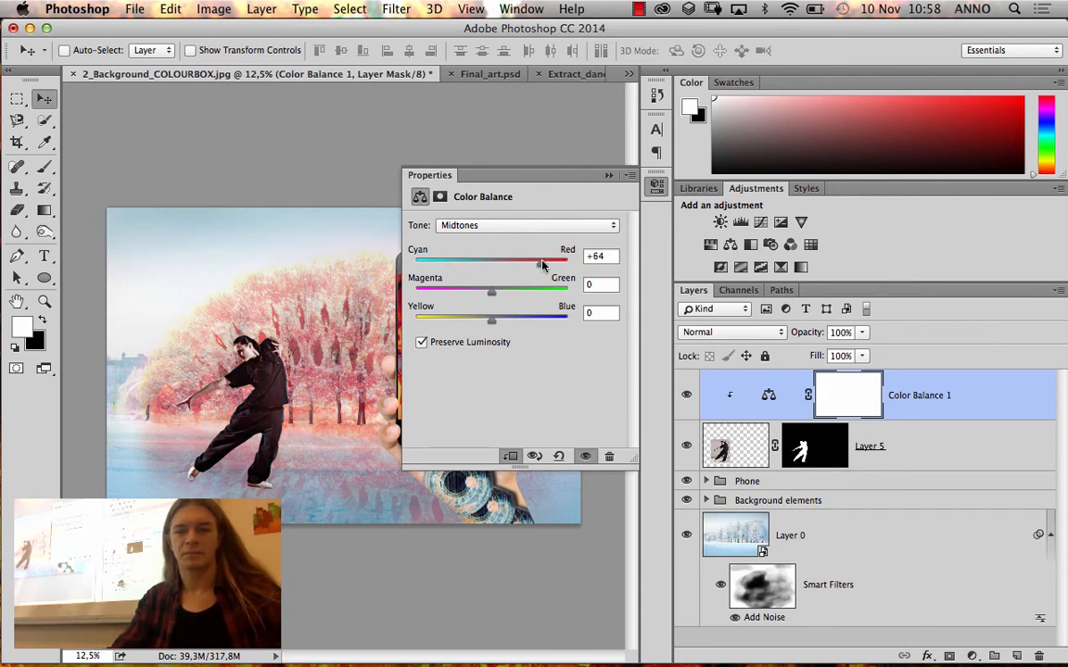
pyautogui.moveTo(507, 264); pyautogui.dragTo(524, 264)
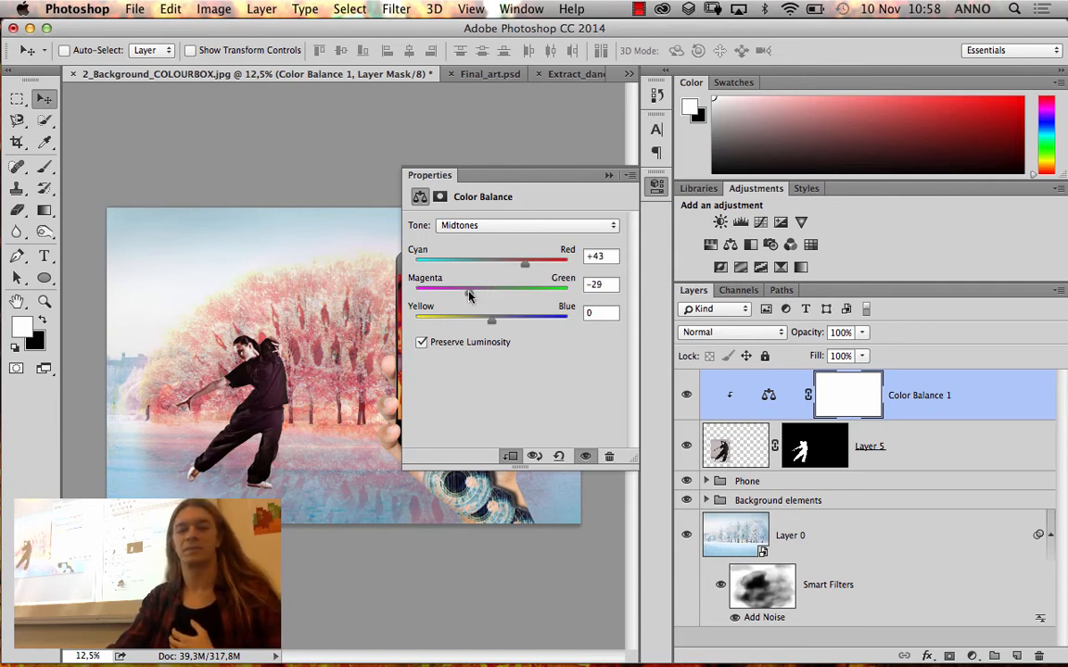
pyautogui.moveTo(468, 291); pyautogui.dragTo(505, 321)
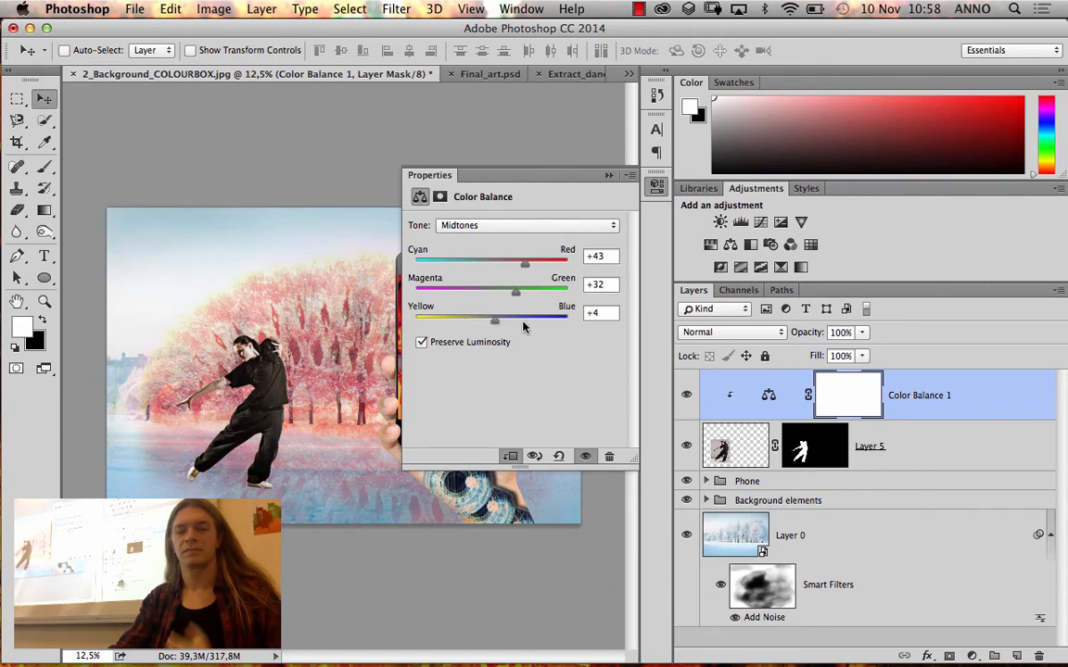
pyautogui.click(609, 176)
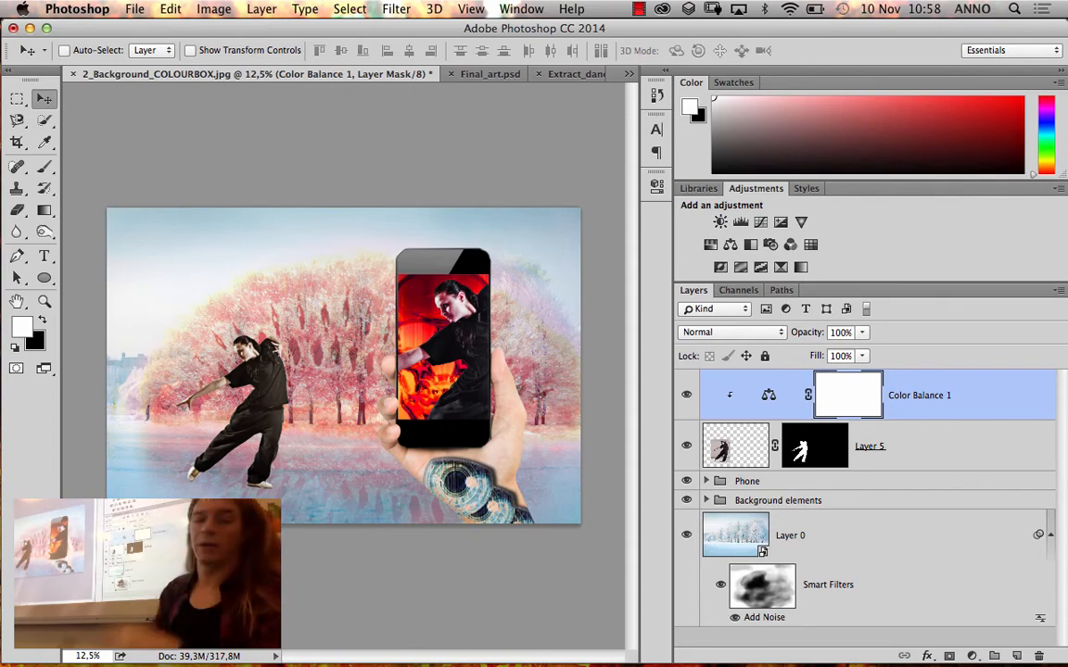
# Reveal the original backdrop beside the dancer's shirt by painting white on Layer 5's mask, and hide it again with black
pyautogui.press('z')
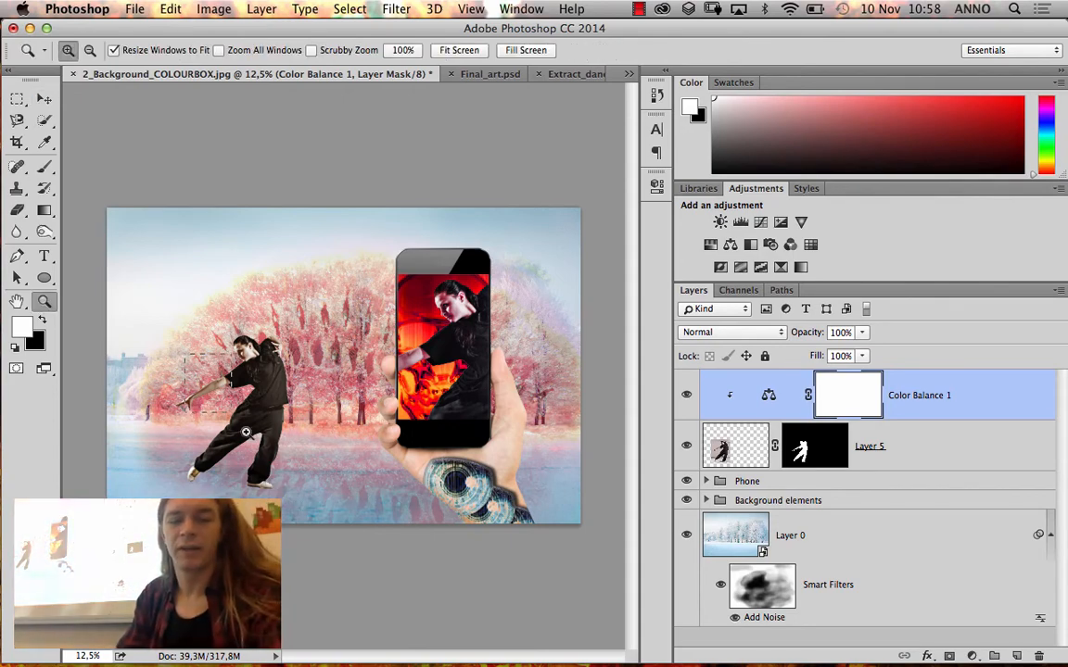
pyautogui.moveTo(245, 432); pyautogui.dragTo(278, 468)
pyautogui.moveTo(193, 461); pyautogui.dragTo(278, 470)
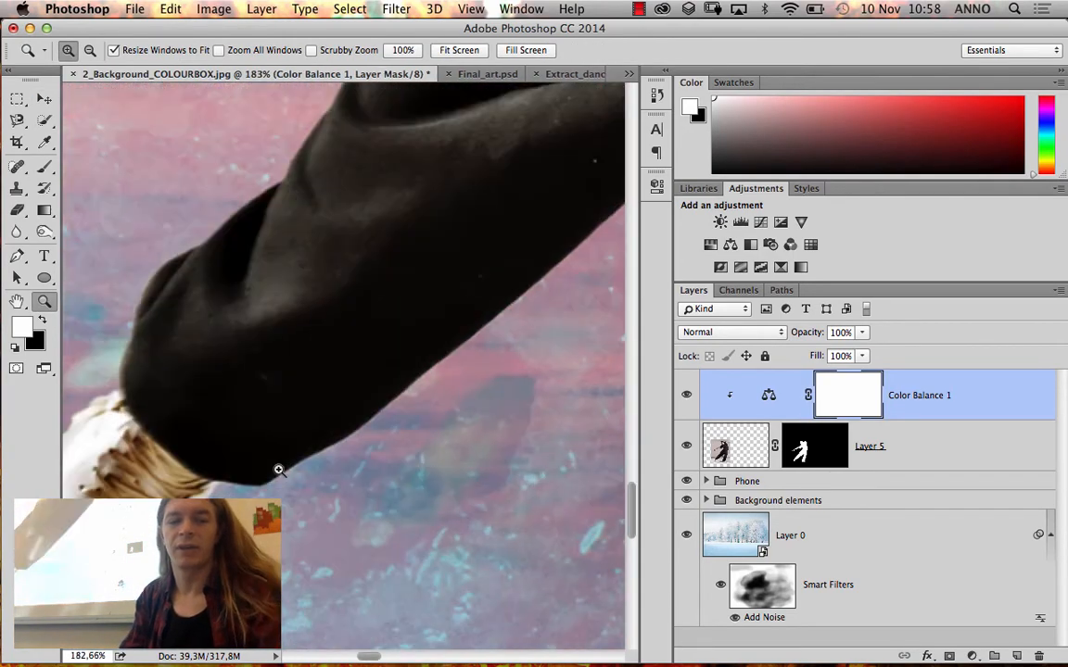
pyautogui.moveTo(307, 292); pyautogui.dragTo(330, 346)
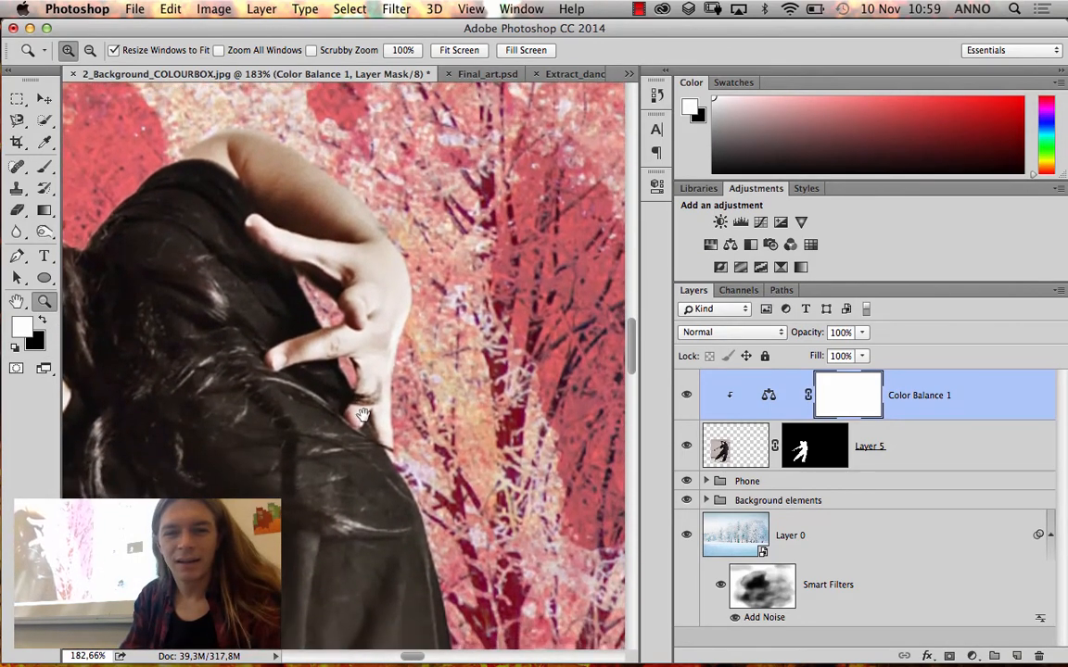
pyautogui.moveTo(351, 447); pyautogui.dragTo(325, 298)
pyautogui.moveTo(372, 409); pyautogui.dragTo(338, 443)
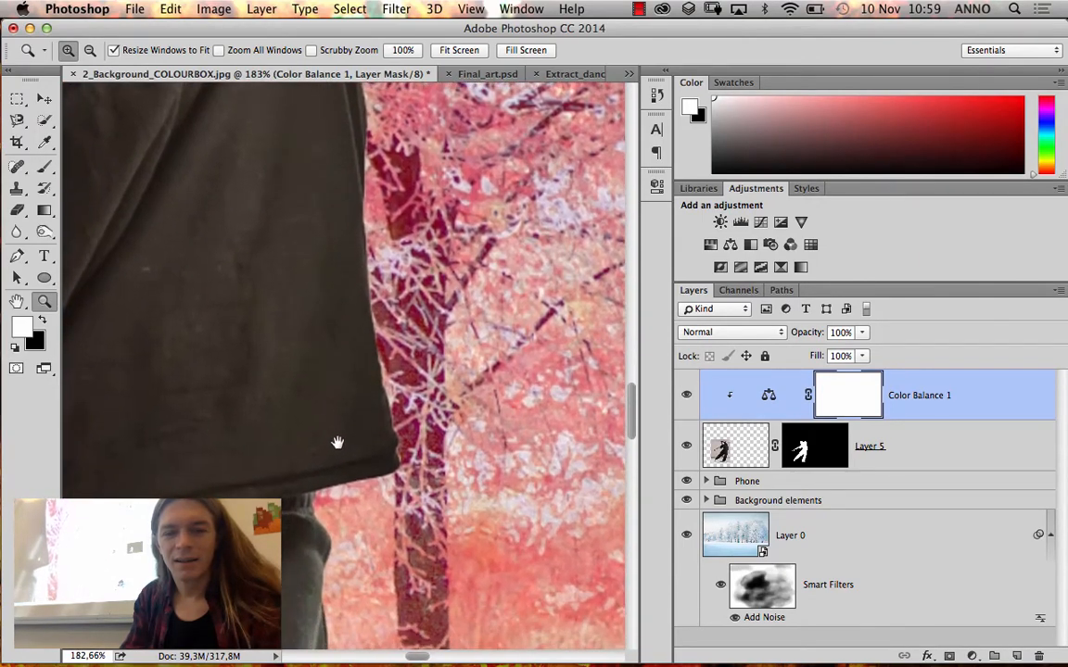
pyautogui.click(808, 446)
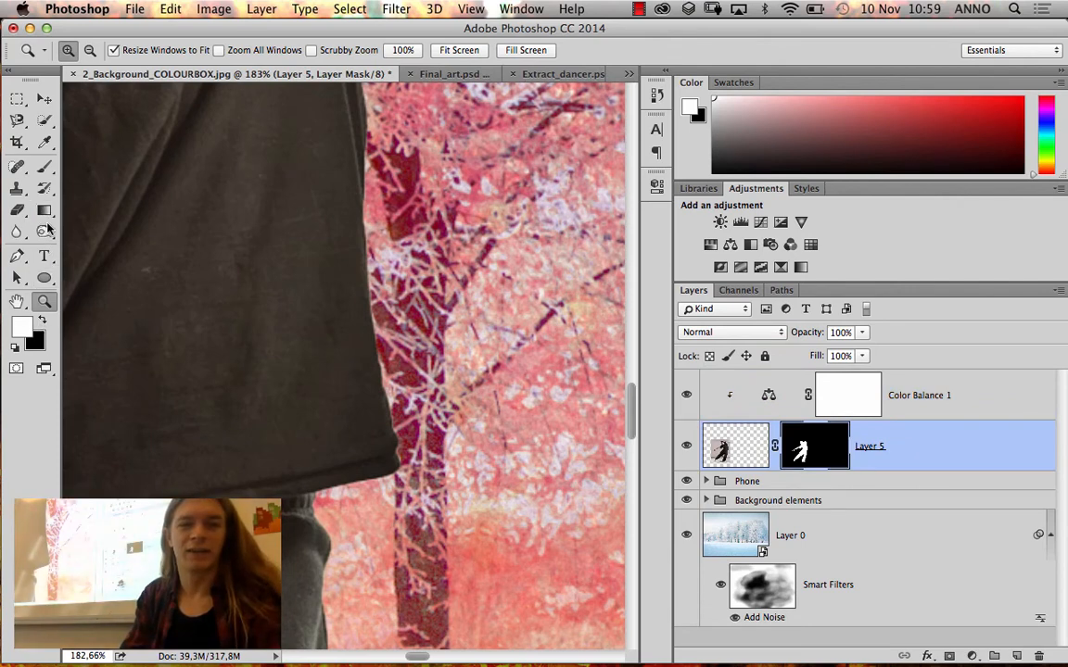
pyautogui.click(44, 167)
pyautogui.moveTo(321, 338)
pyautogui.mouseDown()
pyautogui.moveTo(376, 269)
pyautogui.moveTo(346, 329)
pyautogui.moveTo(381, 408)
pyautogui.mouseUp()
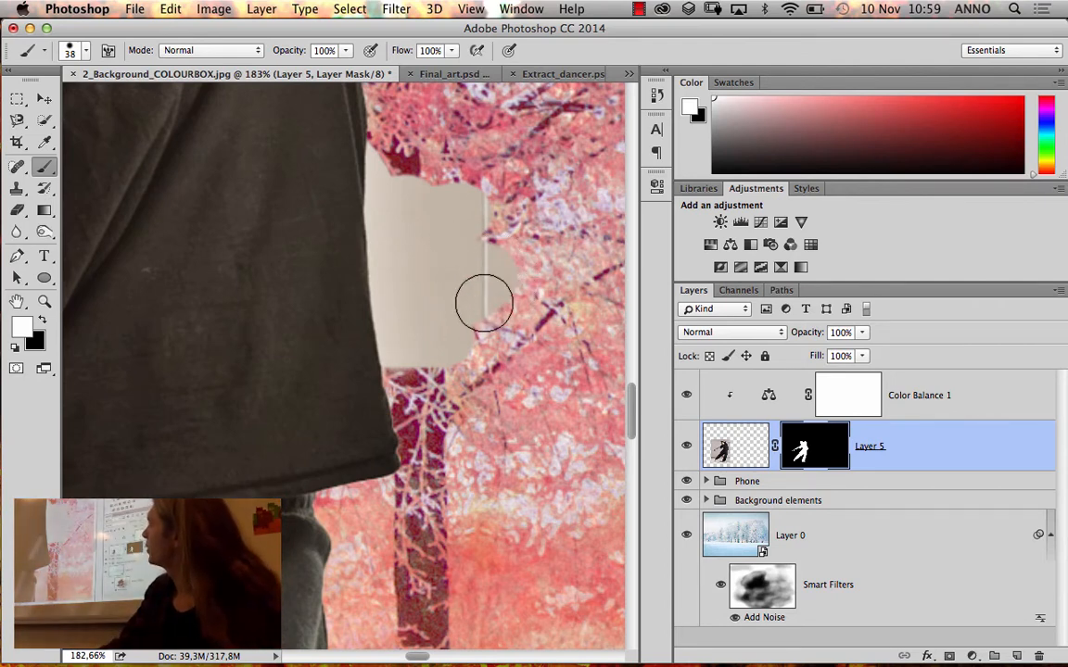
pyautogui.moveTo(514, 227); pyautogui.dragTo(473, 300)
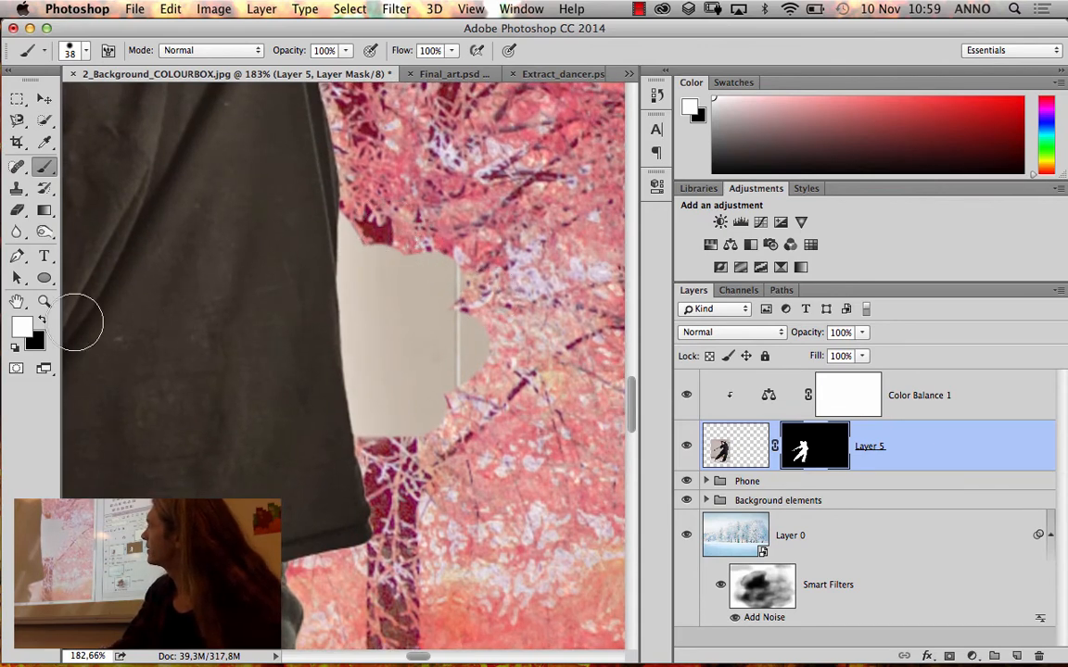
pyautogui.click(44, 320)
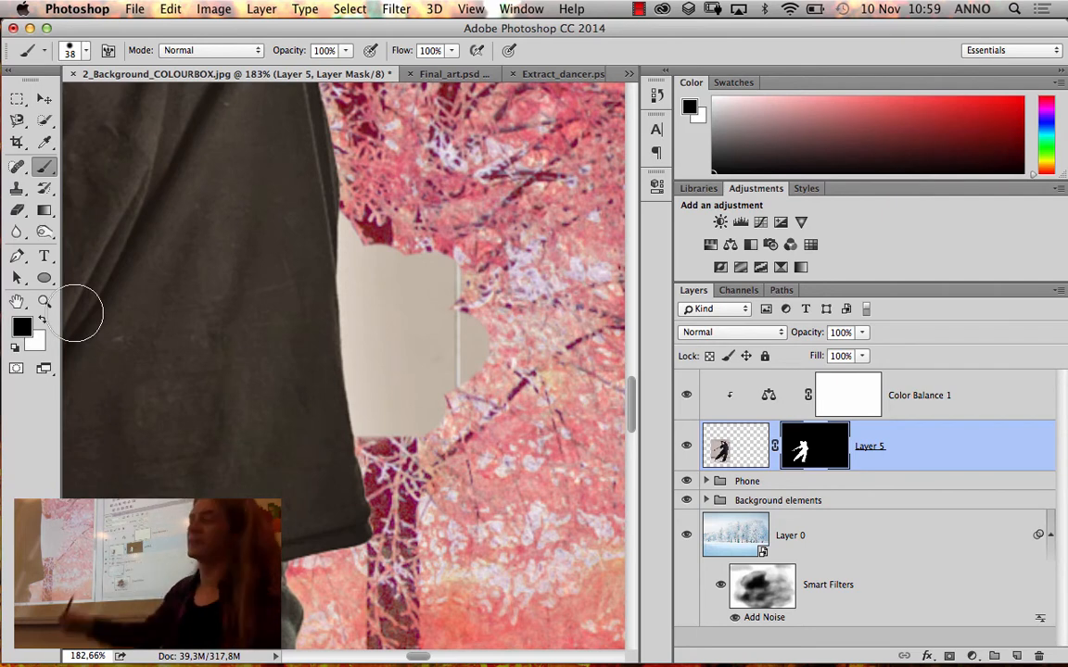
pyautogui.moveTo(423, 237)
pyautogui.mouseDown()
pyautogui.moveTo(417, 305)
pyautogui.moveTo(437, 230)
pyautogui.moveTo(375, 390)
pyautogui.moveTo(357, 222)
pyautogui.moveTo(429, 438)
pyautogui.moveTo(366, 212)
pyautogui.moveTo(347, 278)
pyautogui.moveTo(371, 408)
pyautogui.moveTo(387, 202)
pyautogui.moveTo(343, 190)
pyautogui.moveTo(343, 216)
pyautogui.moveTo(368, 234)
pyautogui.moveTo(350, 209)
pyautogui.moveTo(344, 243)
pyautogui.moveTo(365, 286)
pyautogui.moveTo(357, 270)
pyautogui.moveTo(369, 390)
pyautogui.moveTo(357, 343)
pyautogui.moveTo(379, 417)
pyautogui.mouseUp()
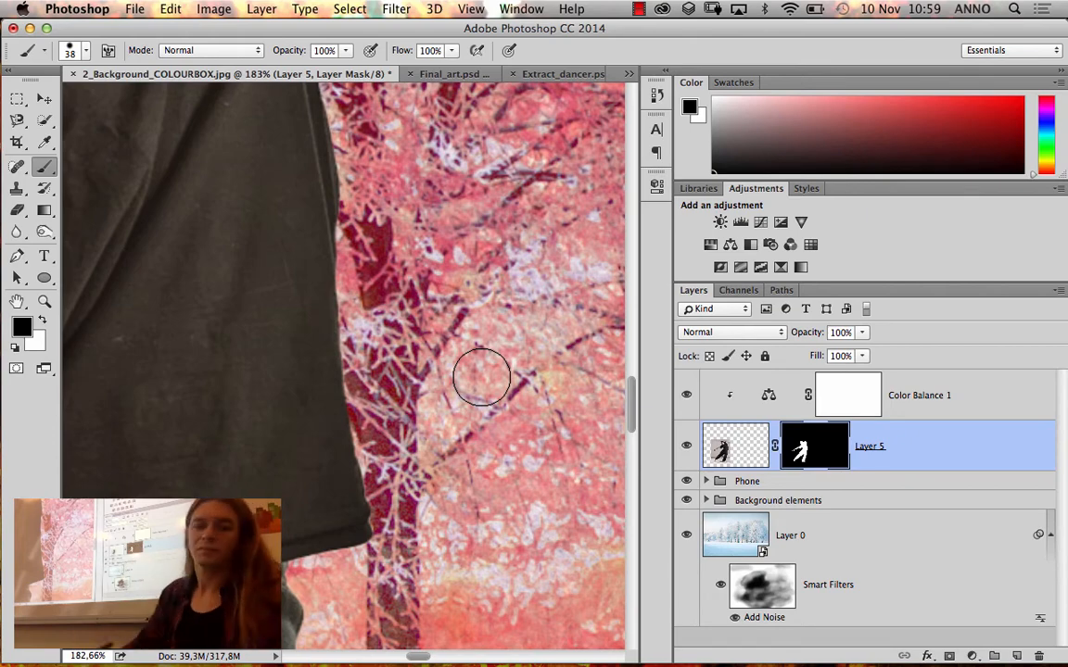
# Check the composite's dimensions and resolution in Image Size without changing them
pyautogui.press('super+0')
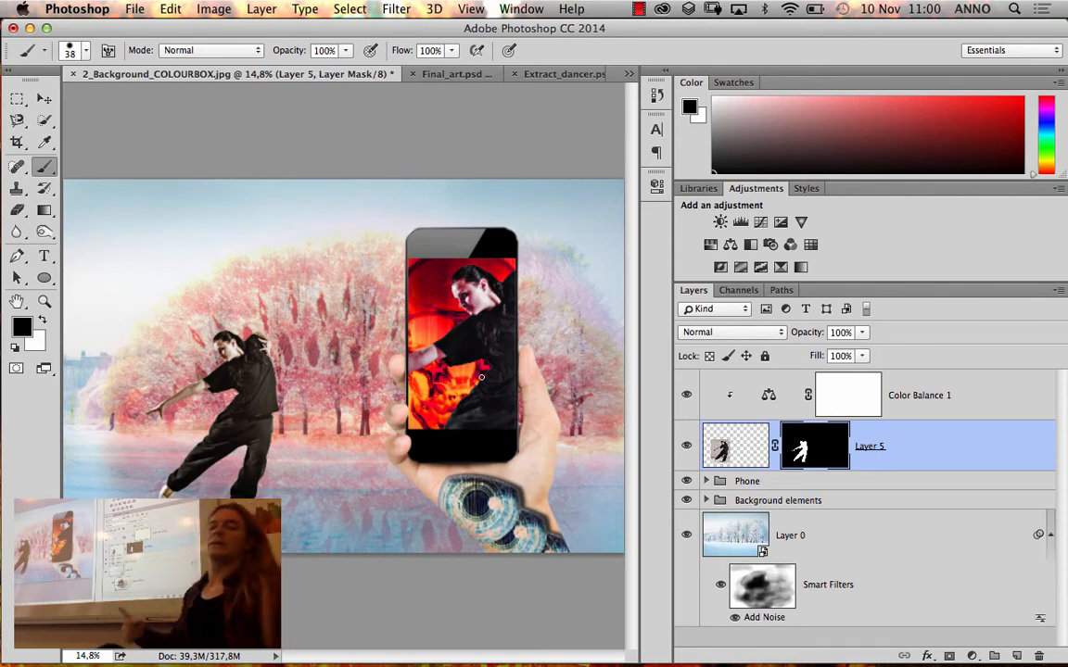
pyautogui.press('super+alt+i')
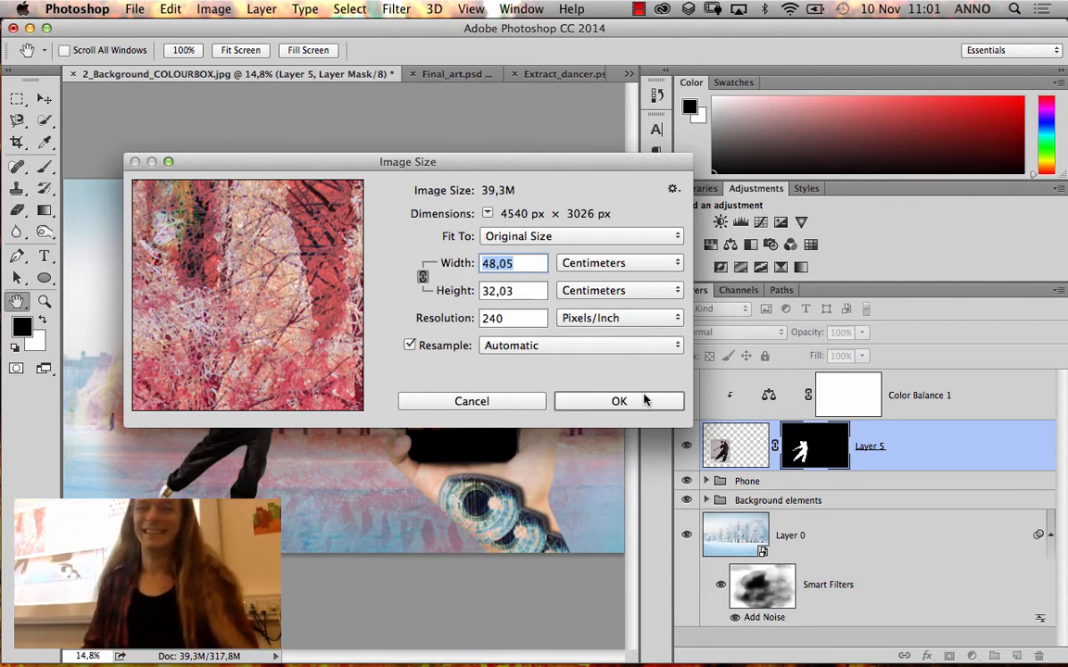
pyautogui.click(604, 405)
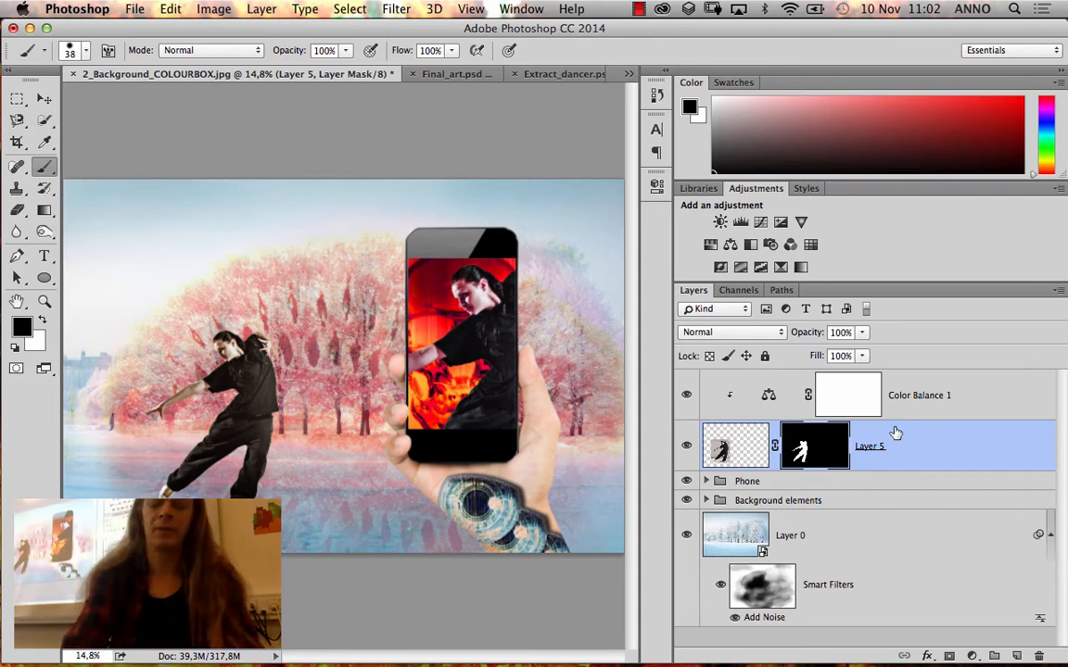
# Duplicate the masked dancer on Layer 5 and apply the copy's mask permanently to its pixels
pyautogui.press('super+j')
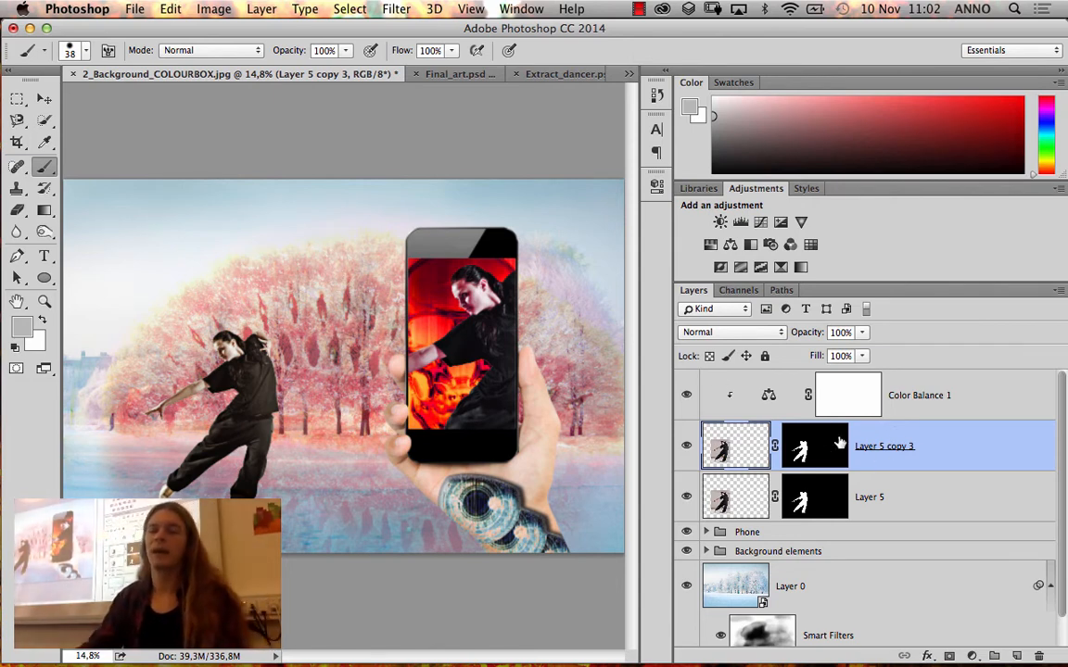
pyautogui.moveTo(832, 445); pyautogui.dragTo(1039, 657)
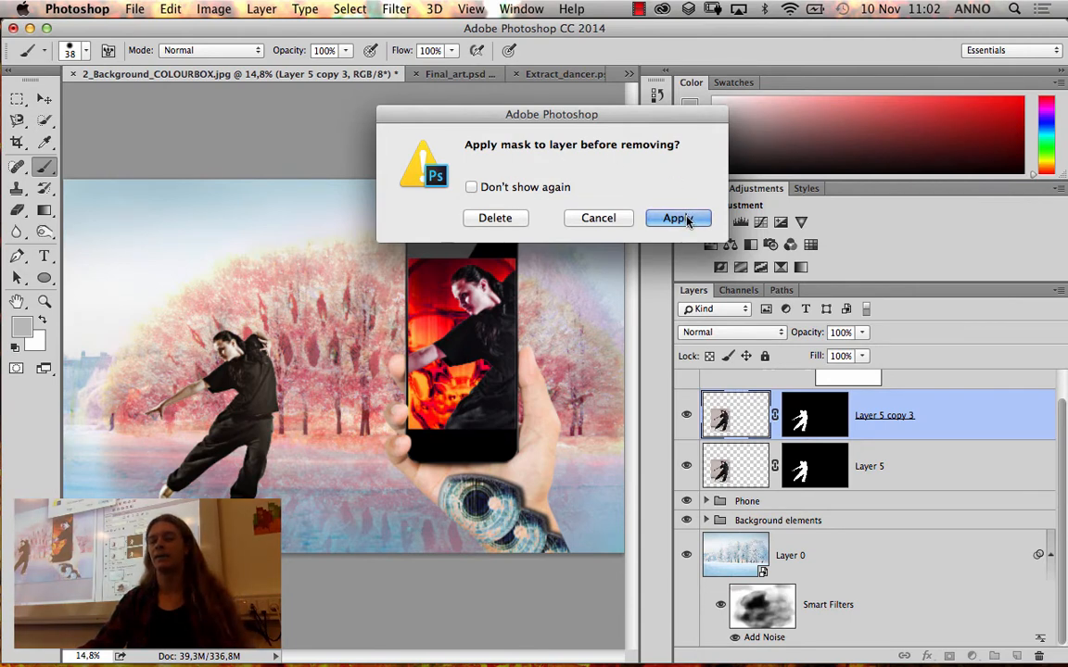
pyautogui.click(686, 222)
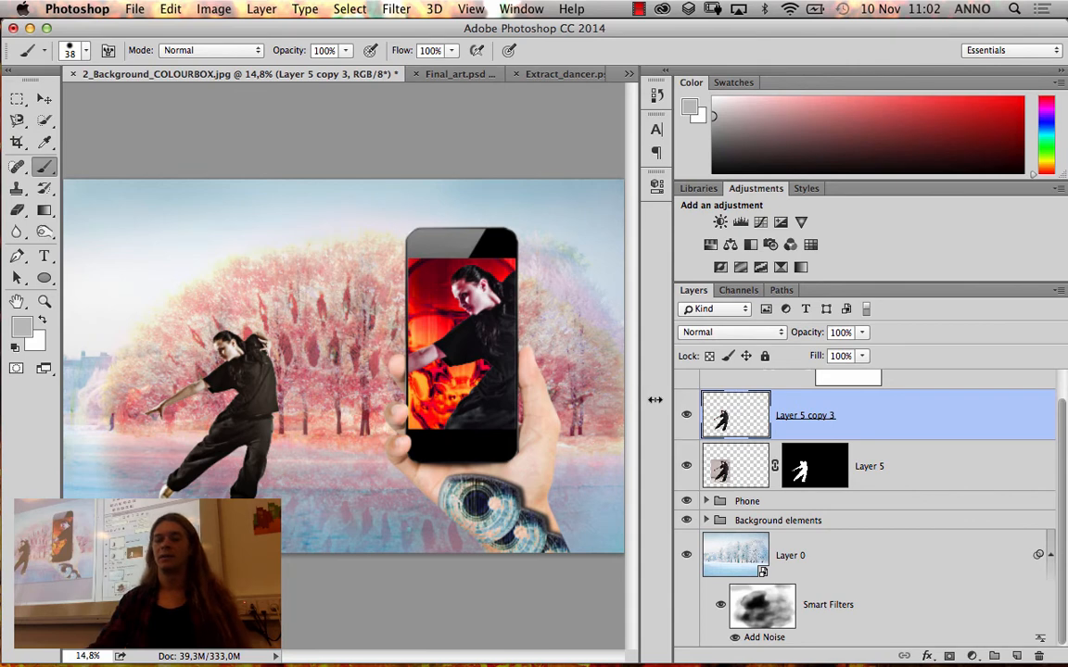
pyautogui.click(687, 468)
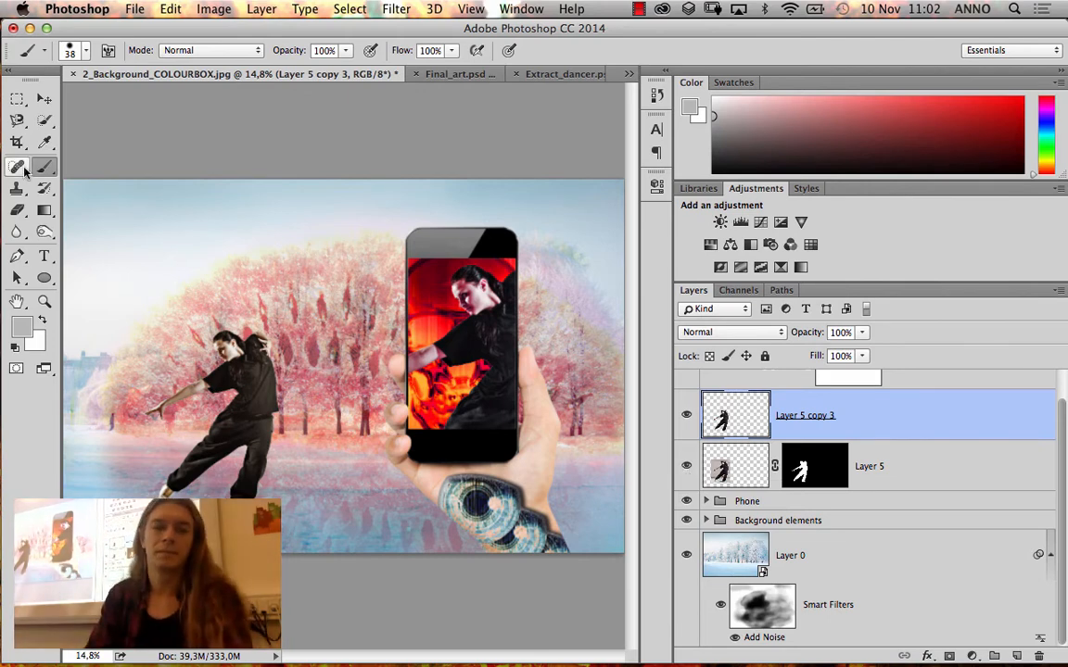
# Move the duplicated dancer to the area between the first dancer and the phone, in front of the pink trees
pyautogui.click(43, 98)
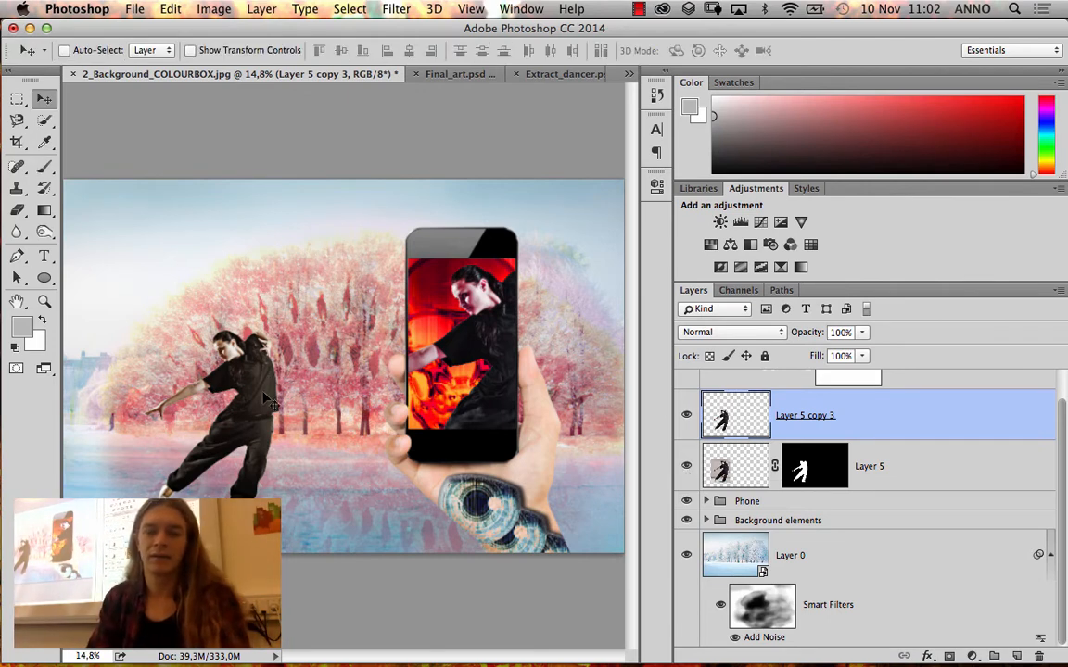
pyautogui.moveTo(258, 369); pyautogui.dragTo(340, 269)
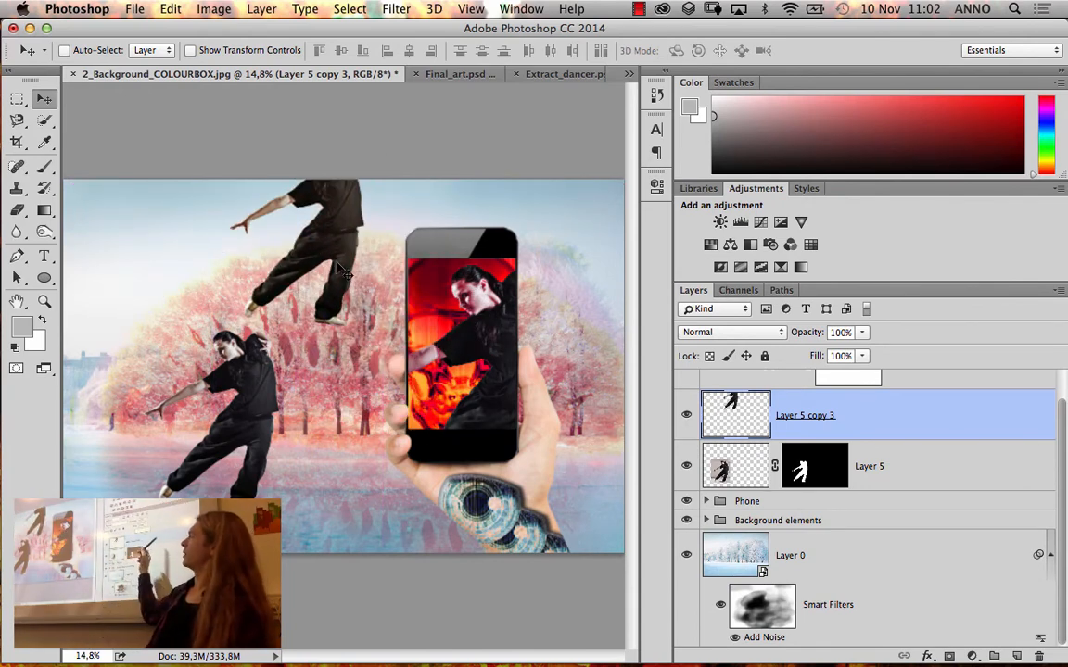
pyautogui.moveTo(330, 240); pyautogui.dragTo(339, 320)
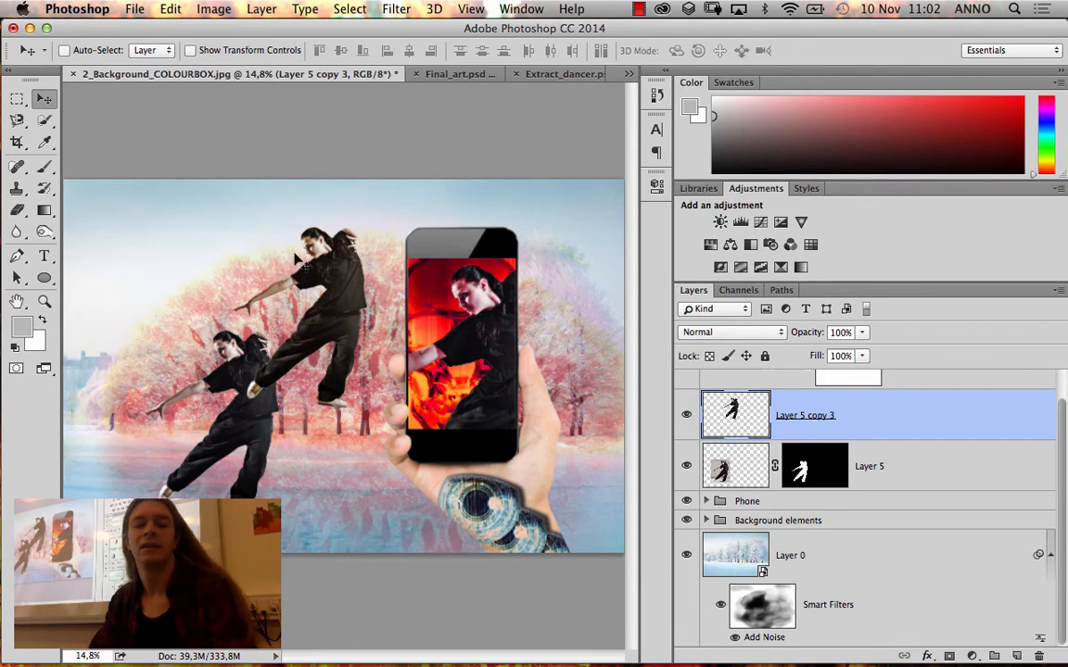
pyautogui.moveTo(309, 287); pyautogui.dragTo(334, 302)
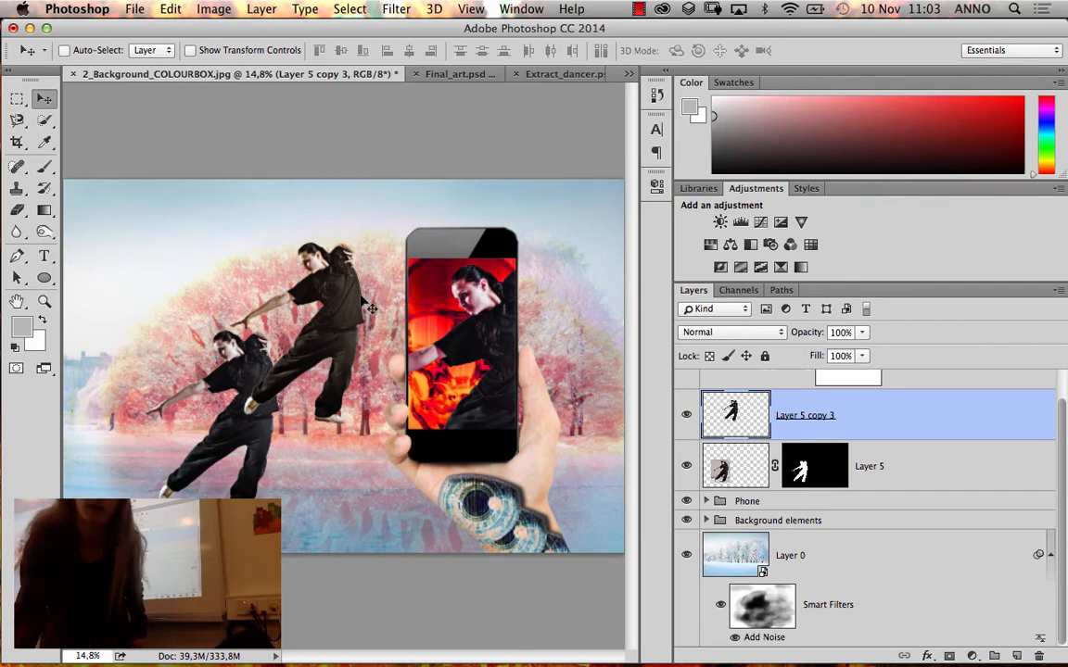
pyautogui.moveTo(361, 300); pyautogui.dragTo(355, 175)
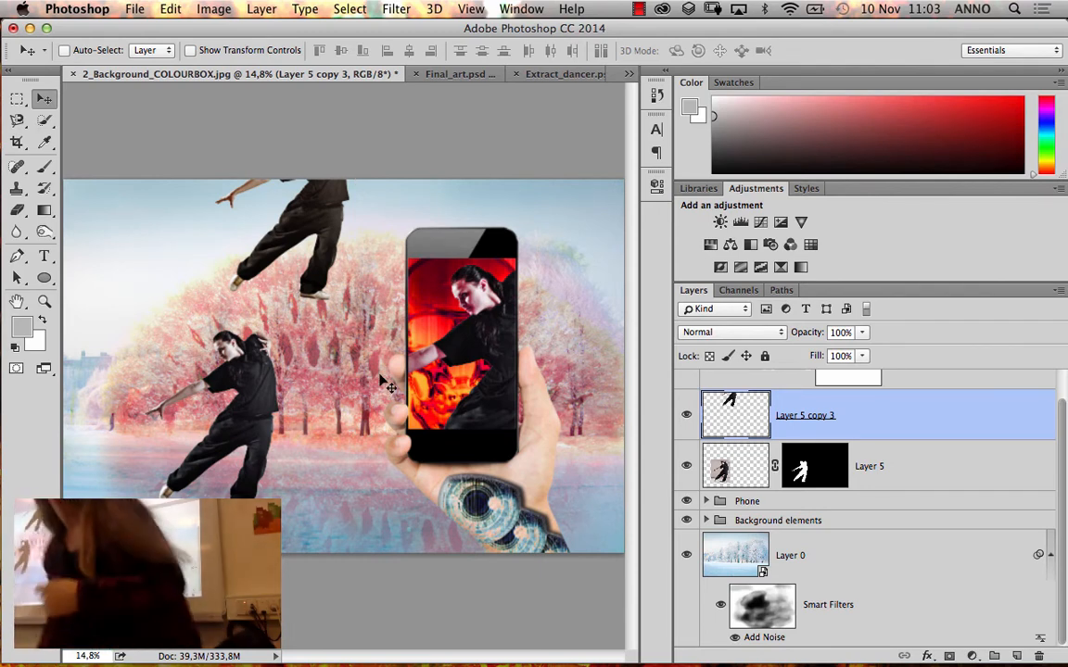
pyautogui.moveTo(310, 294); pyautogui.dragTo(348, 408)
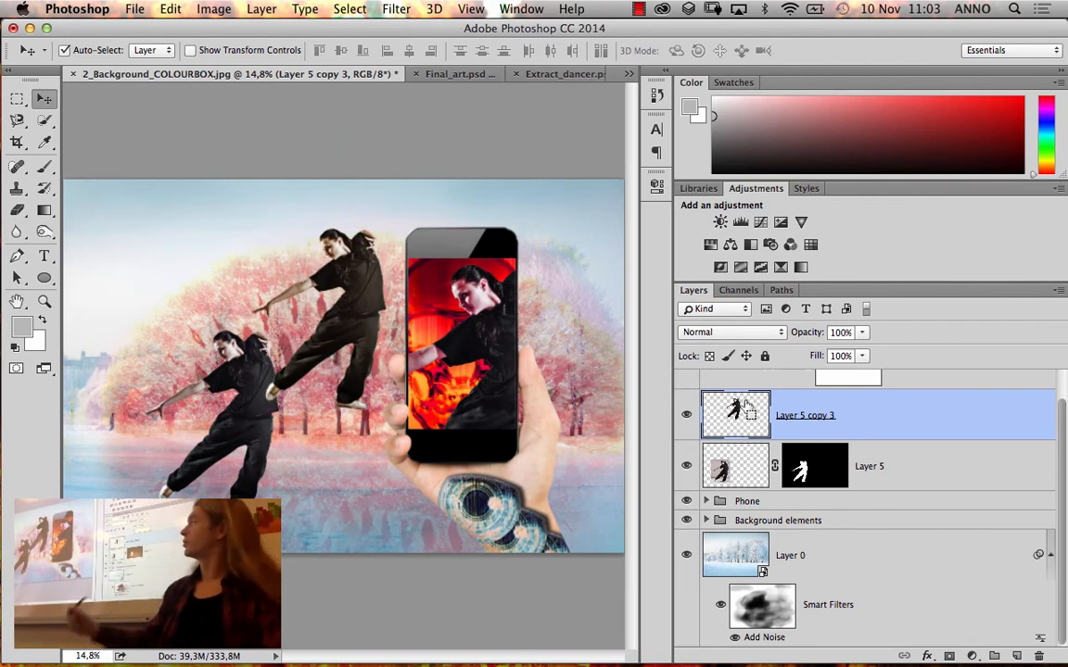
# Load the outline of Layer 5 copy 3 as a selection, fill it with dark grey 3f3f3f, and deselect
pyautogui.keyDown('super'); pyautogui.click(747, 405); pyautogui.keyUp('super')
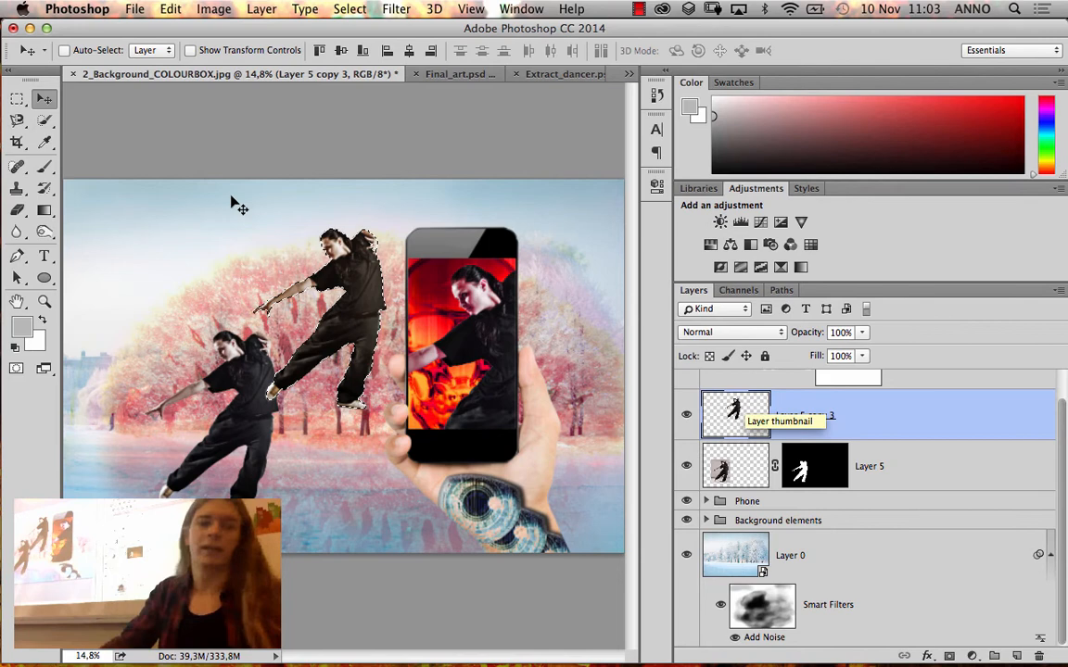
pyautogui.click(20, 326)
pyautogui.moveTo(562, 306); pyautogui.dragTo(547, 354)
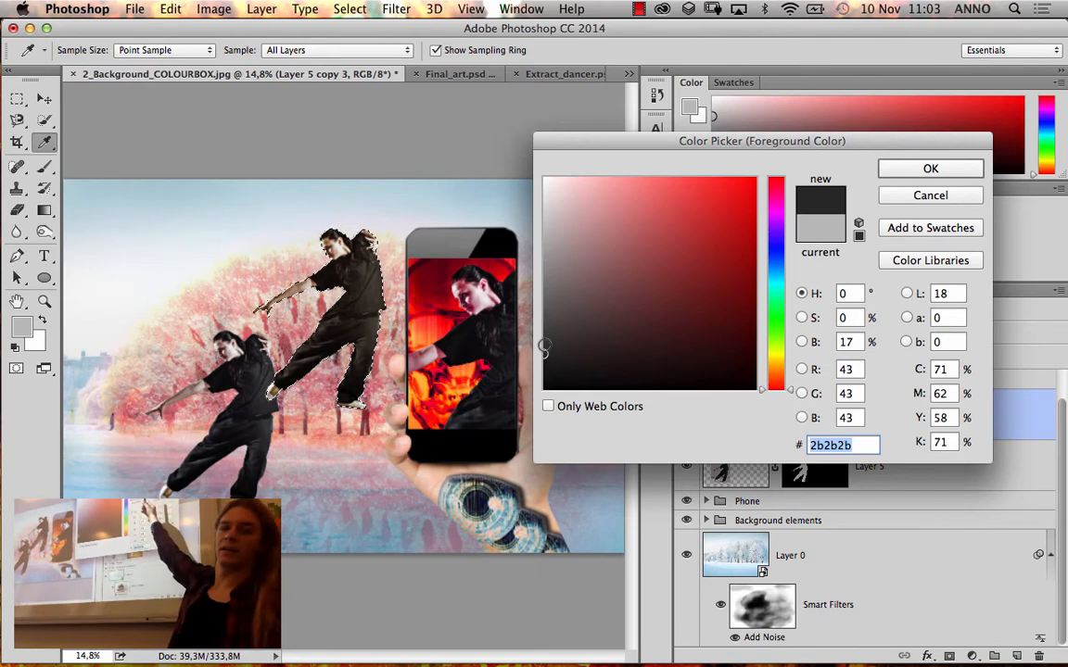
pyautogui.moveTo(547, 343); pyautogui.dragTo(544, 337)
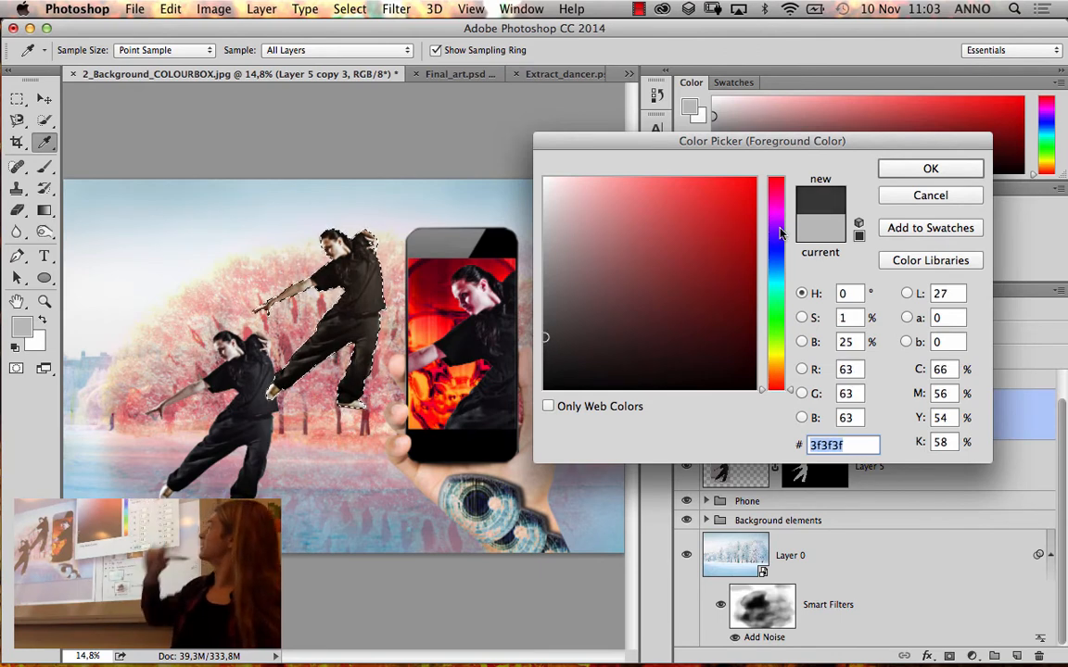
pyautogui.click(909, 174)
pyautogui.press('v')
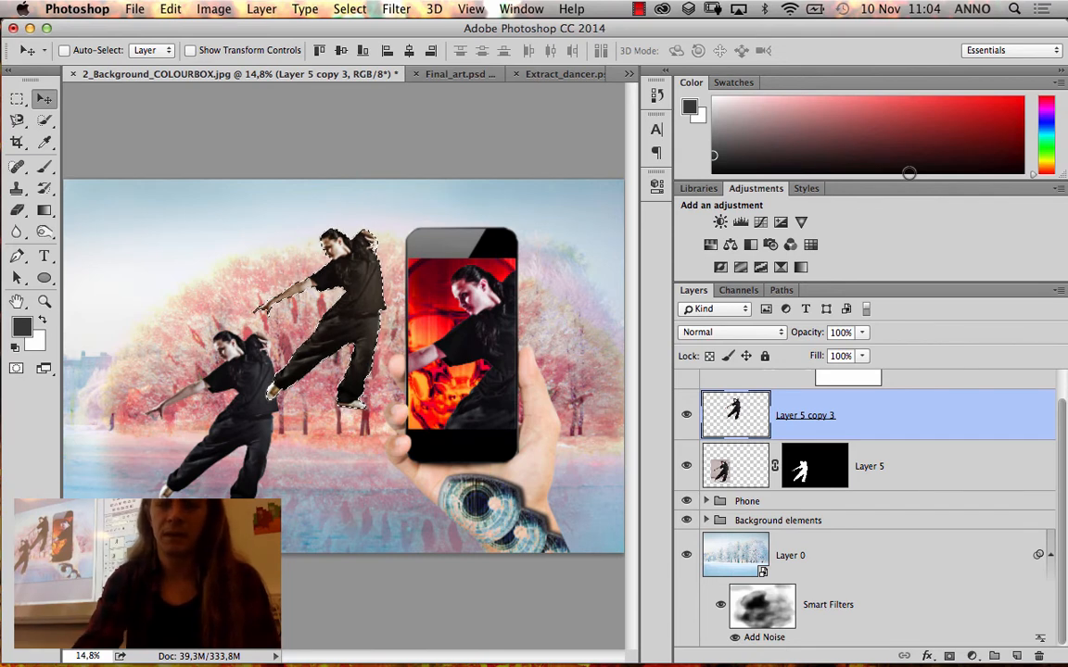
pyautogui.hotkey('alt', 'BackSpace')
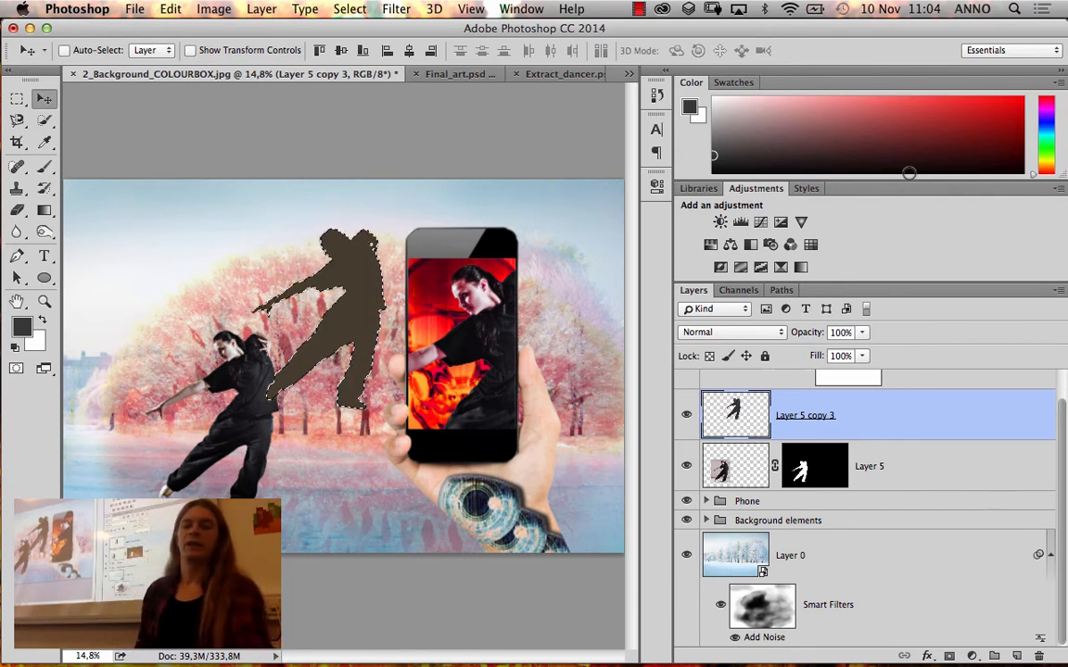
pyautogui.press('super+d')
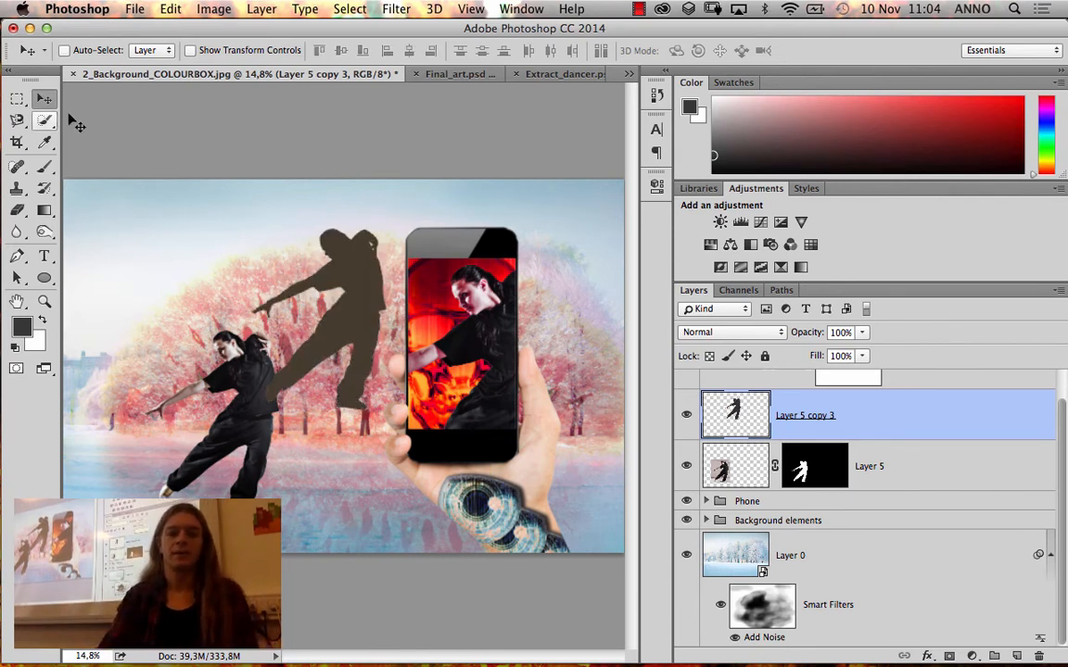
# Align the grey silhouette with the first dancer and place its layer directly below Layer 5
pyautogui.moveTo(364, 299); pyautogui.dragTo(260, 406)
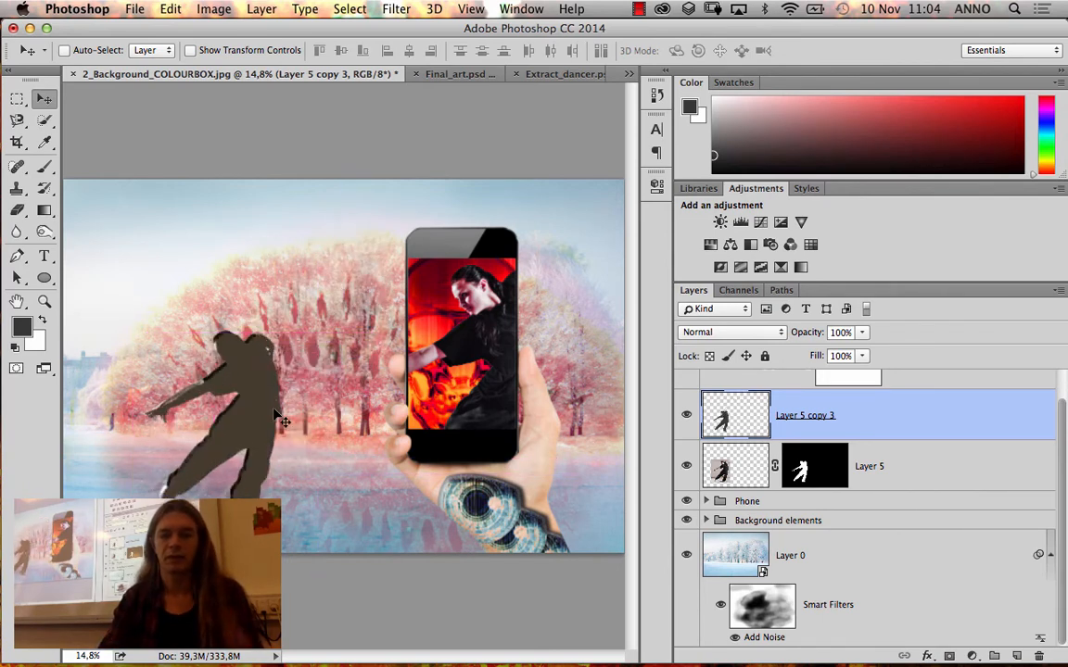
pyautogui.hotkey('shift', 'Left')
pyautogui.hotkey('shift', 'Left')
pyautogui.hotkey('shift', 'Left')
pyautogui.hotkey('shift', 'Up')
pyautogui.hotkey('shift', 'Up')
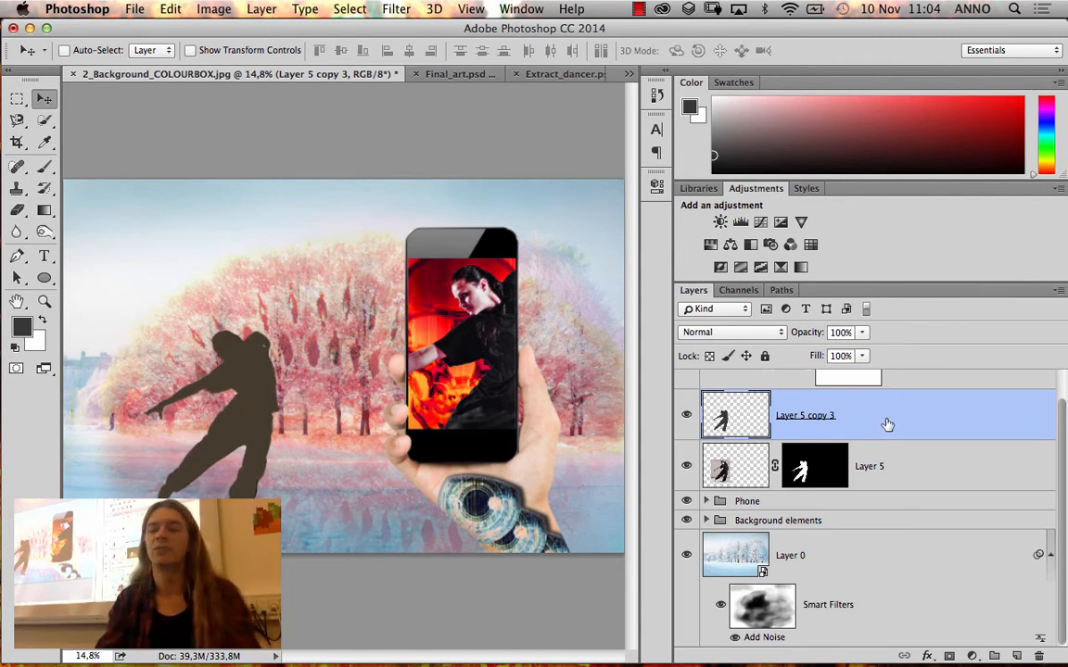
pyautogui.moveTo(890, 424); pyautogui.dragTo(887, 508)
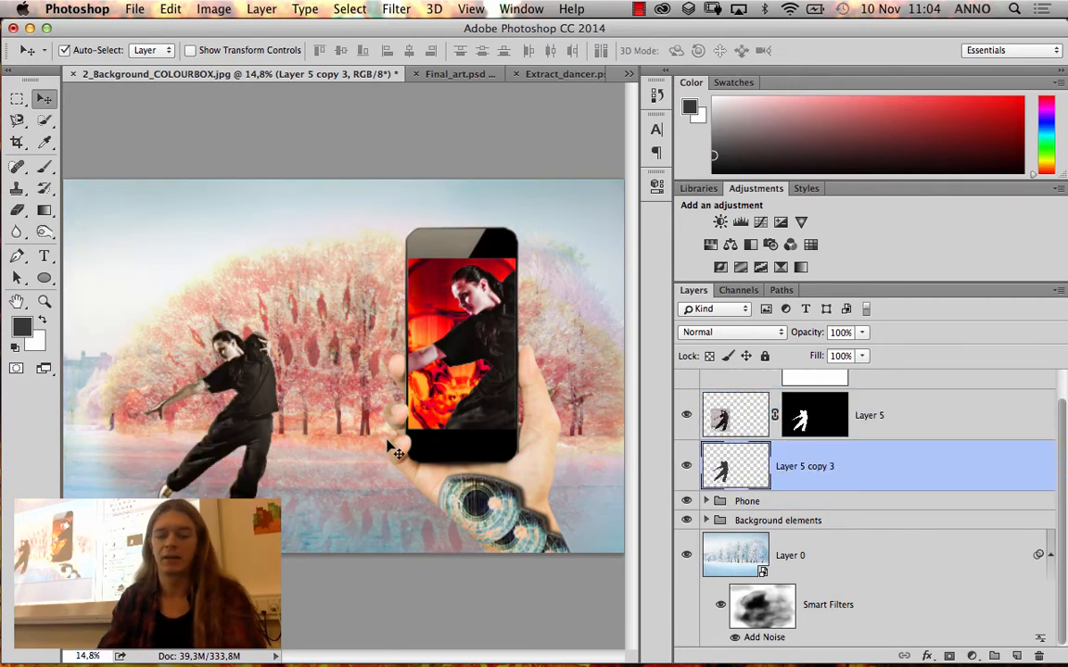
# Flip the silhouette vertically with a height of -100% and place it upside down beneath the dancer's feet
pyautogui.press('super')
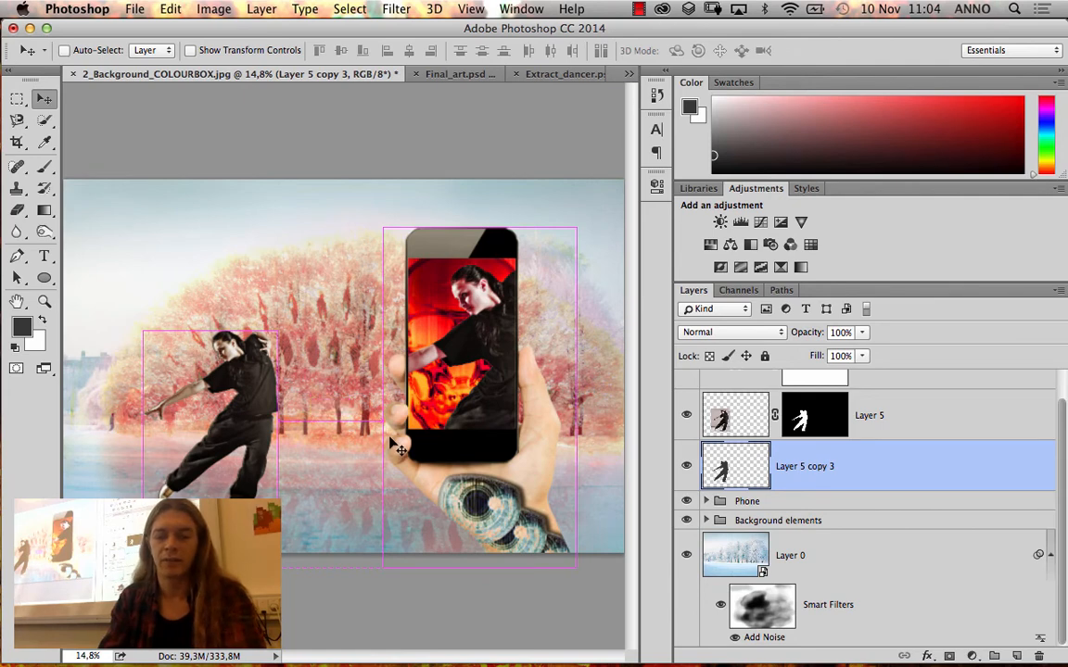
pyautogui.press('super+t')
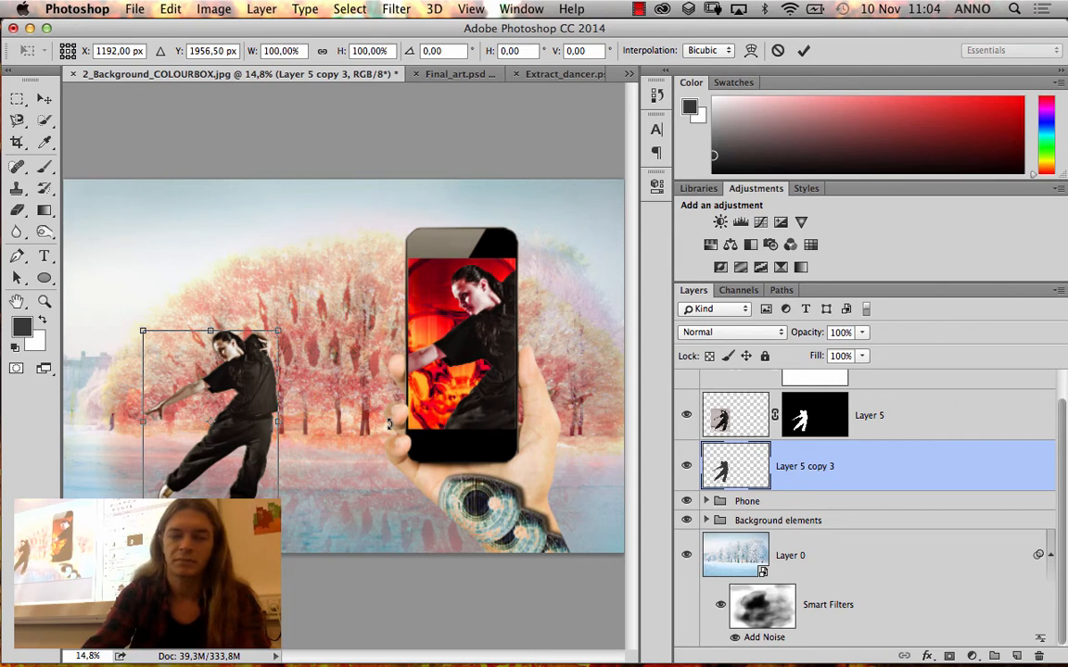
pyautogui.press('super+minus')
pyautogui.press('super+minus')
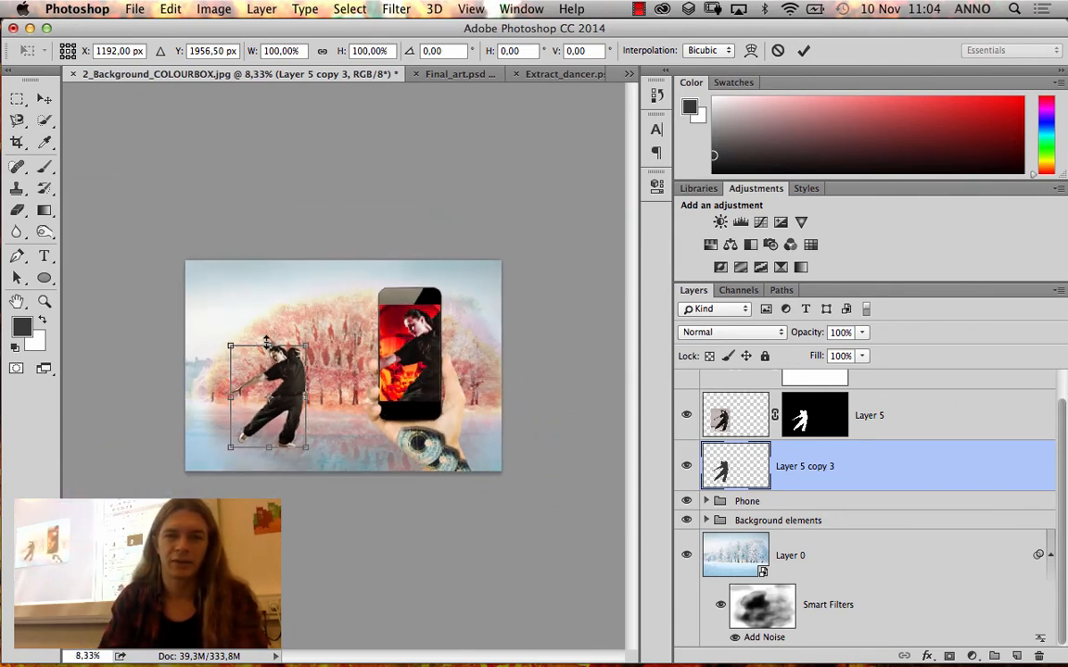
pyautogui.click(344, 52)
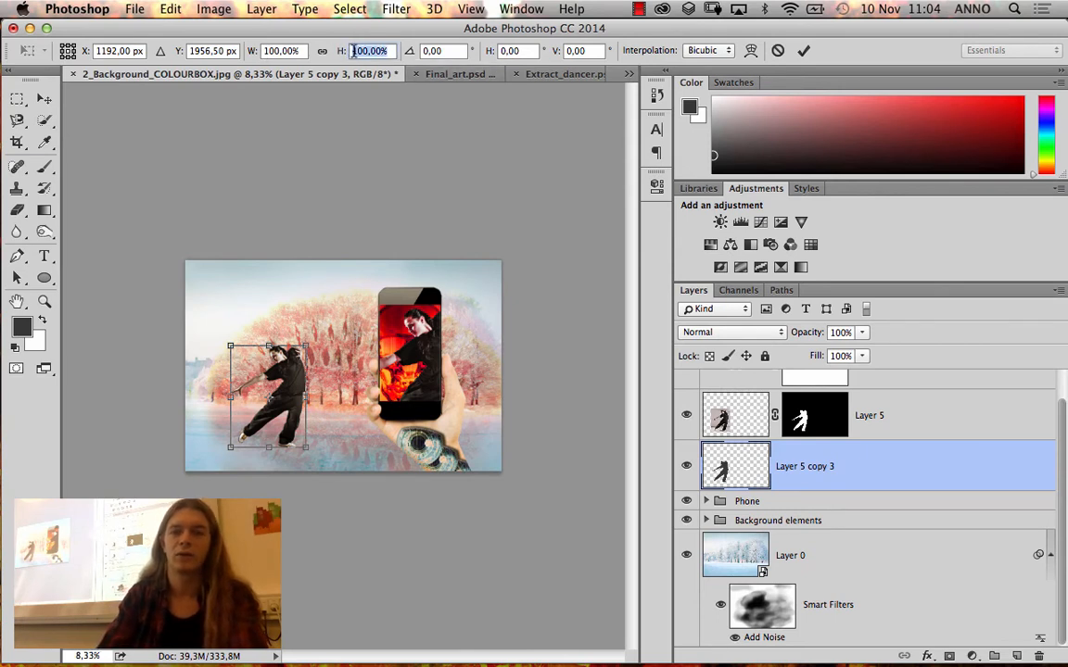
pyautogui.click(354, 52)
pyautogui.write('-')
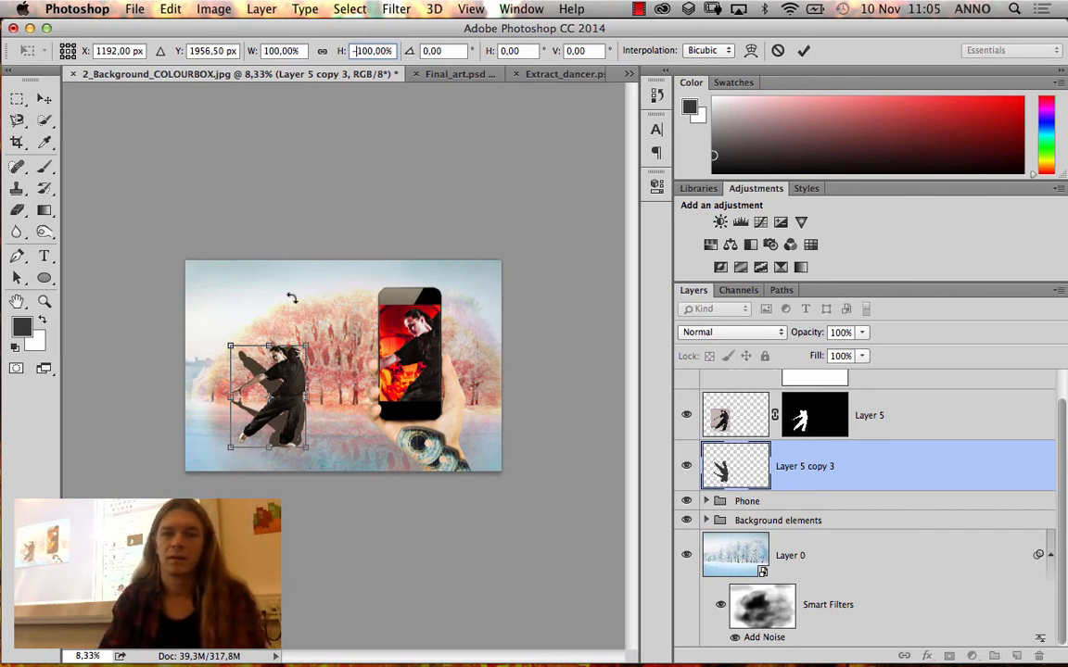
pyautogui.moveTo(255, 357); pyautogui.dragTo(257, 468)
pyautogui.click(287, 469)
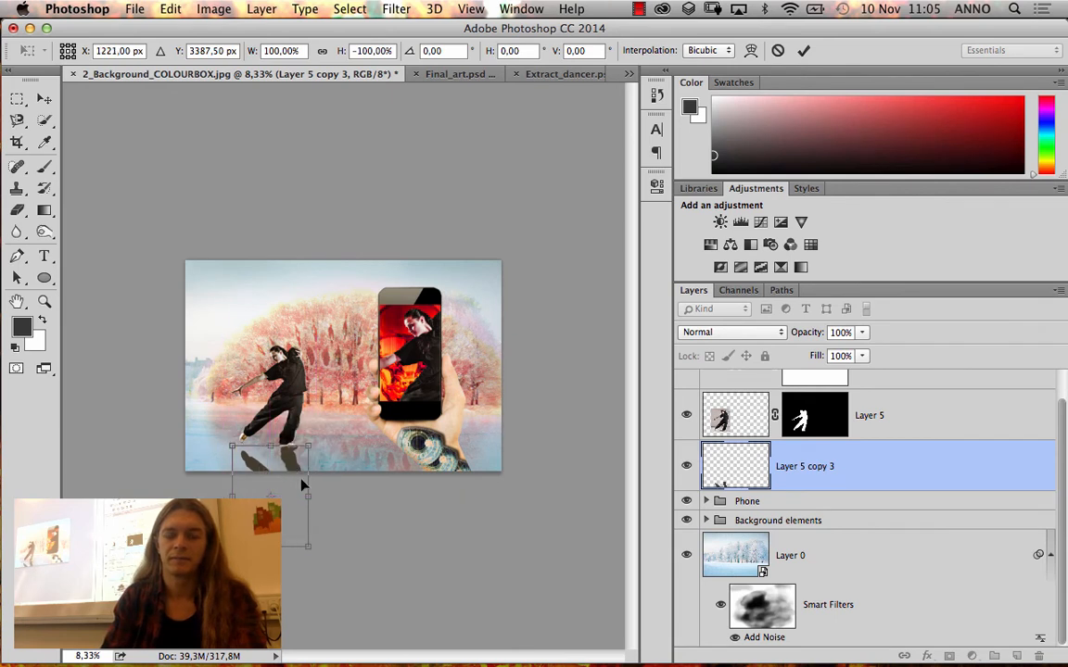
pyautogui.press('Return')
# Fine-tune the horizontal position of the flipped silhouette so it lines up with the dancer's shoes
pyautogui.click(43, 302)
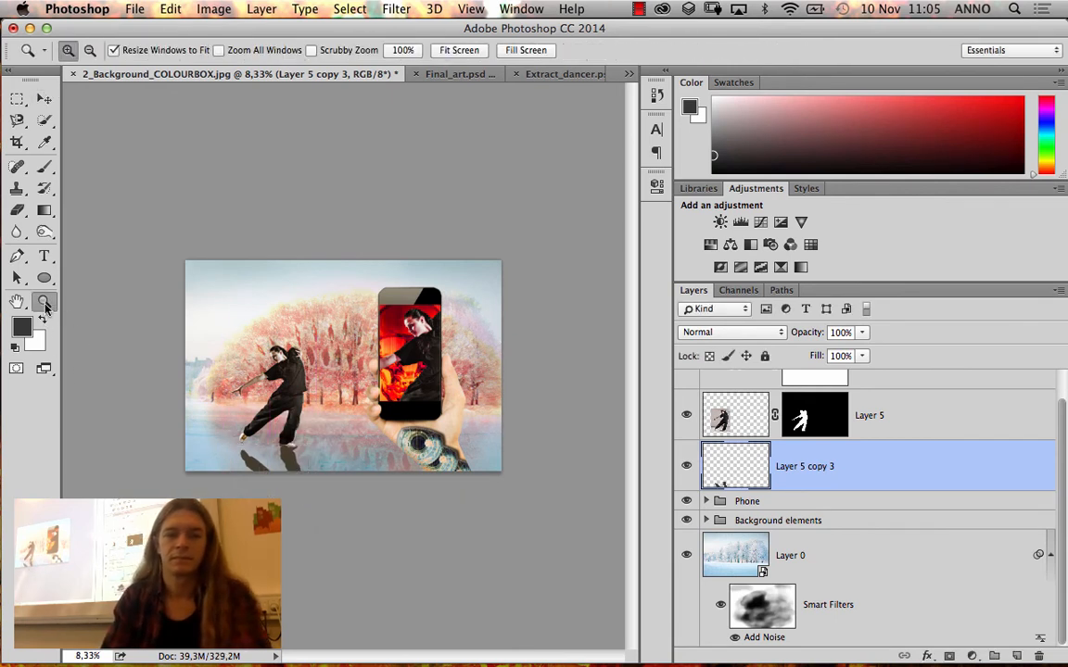
pyautogui.moveTo(361, 524); pyautogui.dragTo(361, 525)
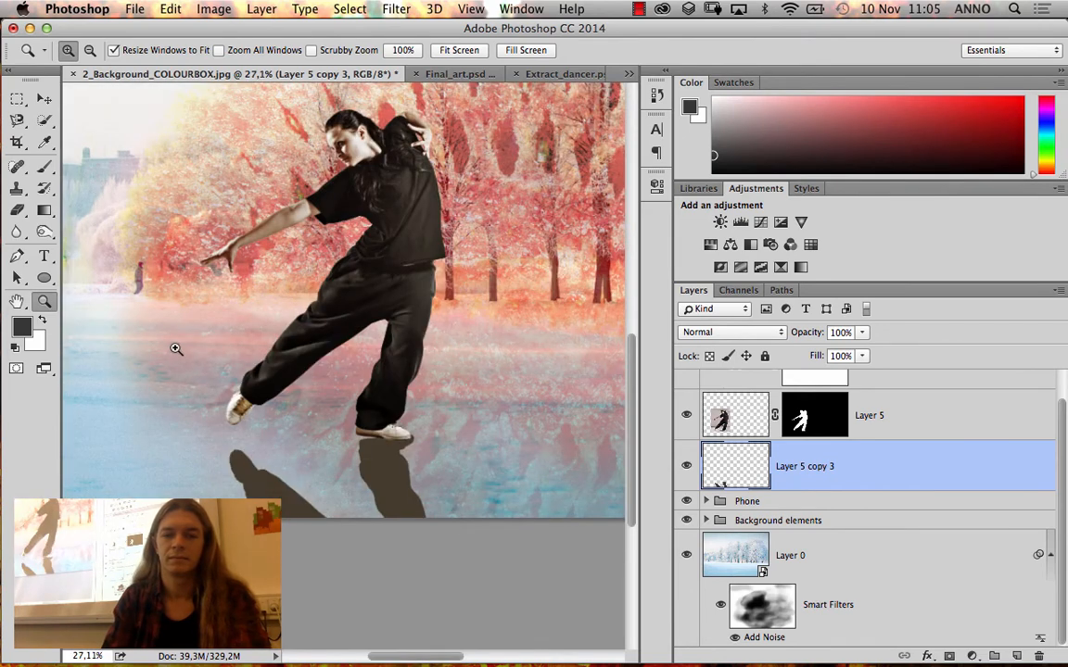
pyautogui.click(43, 100)
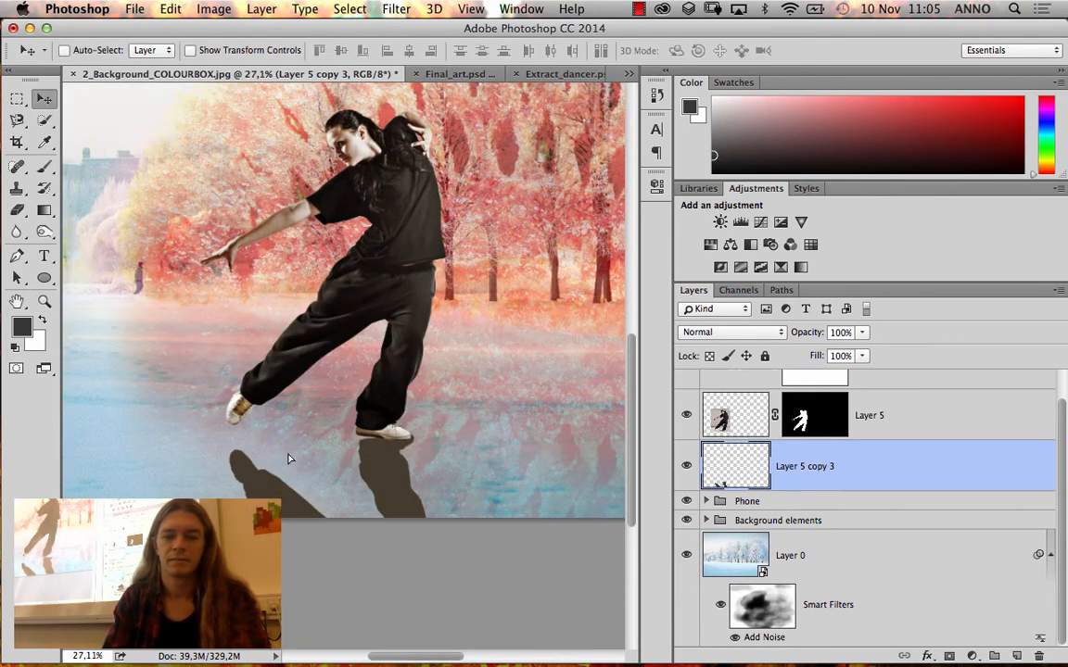
pyautogui.moveTo(288, 458); pyautogui.dragTo(281, 456)
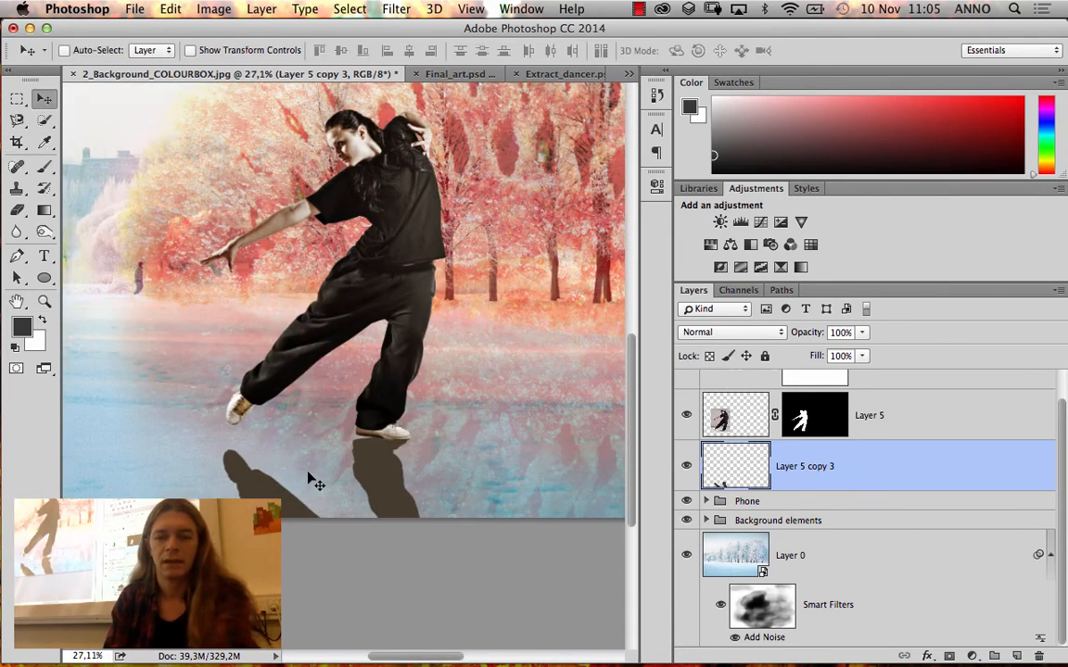
pyautogui.press('Right')
pyautogui.press('Right')
pyautogui.press('Right')
pyautogui.press('Right')
pyautogui.press('Right')
pyautogui.press('Right')
pyautogui.press('Right')
pyautogui.press('Right')
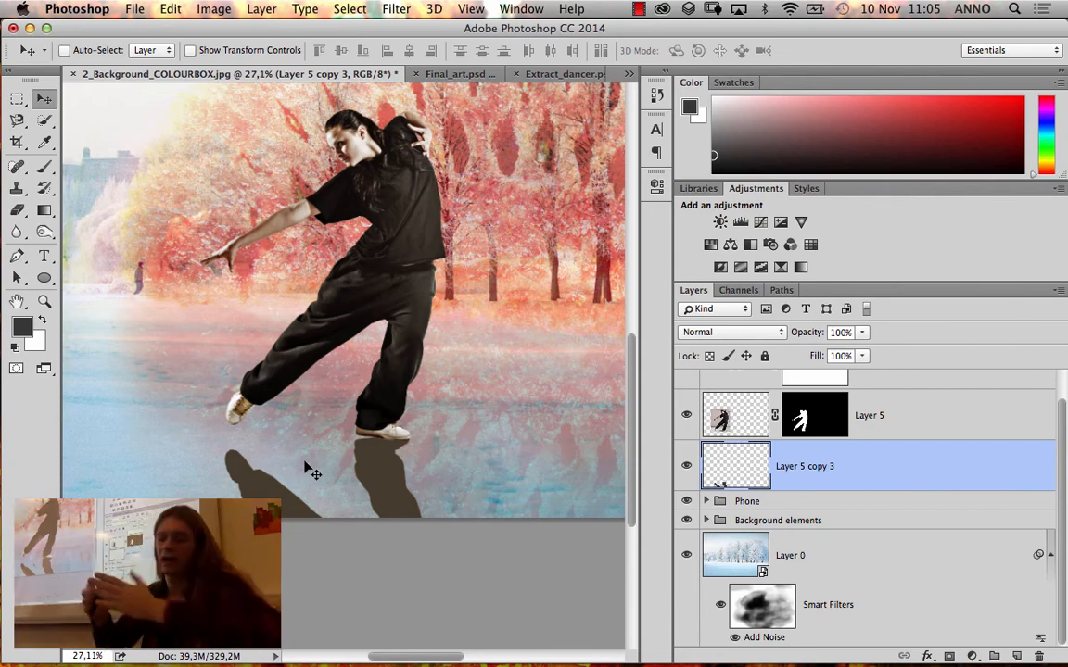
# Squash the flipped silhouette vertically to about 37% of its height, keeping its upper edge at the dancer's feet
pyautogui.press('super+minus')
pyautogui.press('super+minus')
pyautogui.press('super+minus')
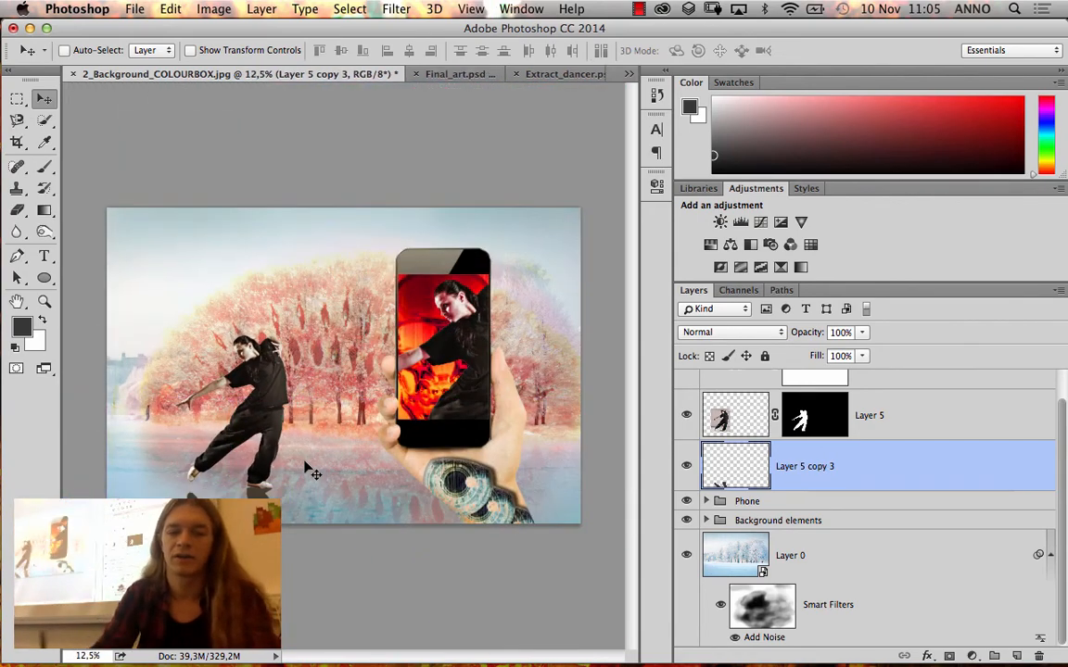
pyautogui.press('super')
pyautogui.press('super+t')
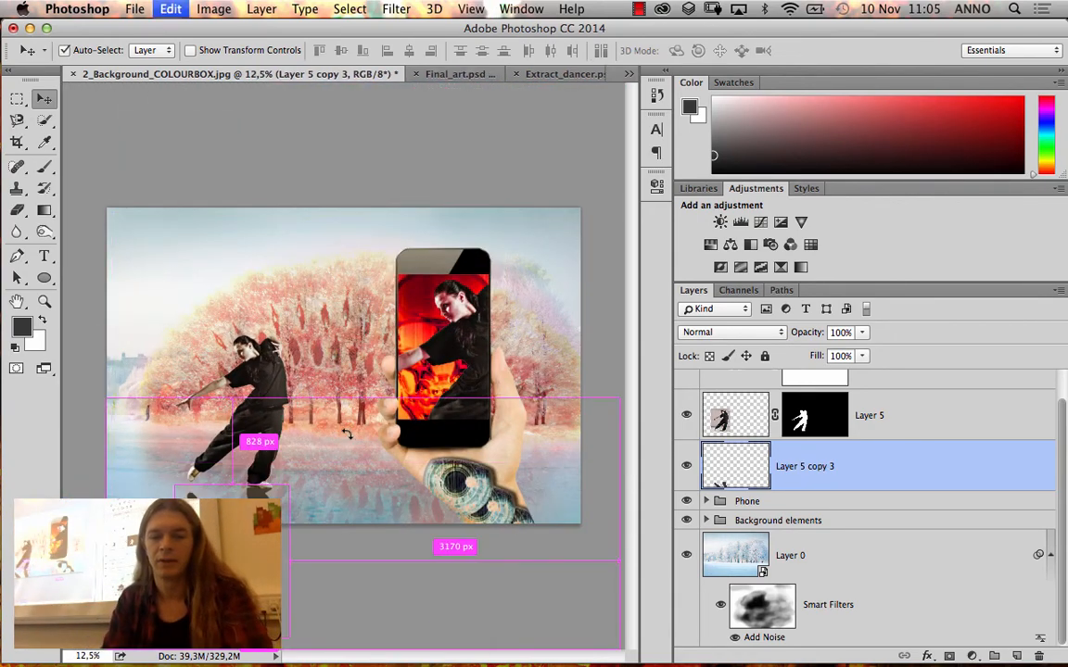
pyautogui.moveTo(273, 619); pyautogui.dragTo(231, 541)
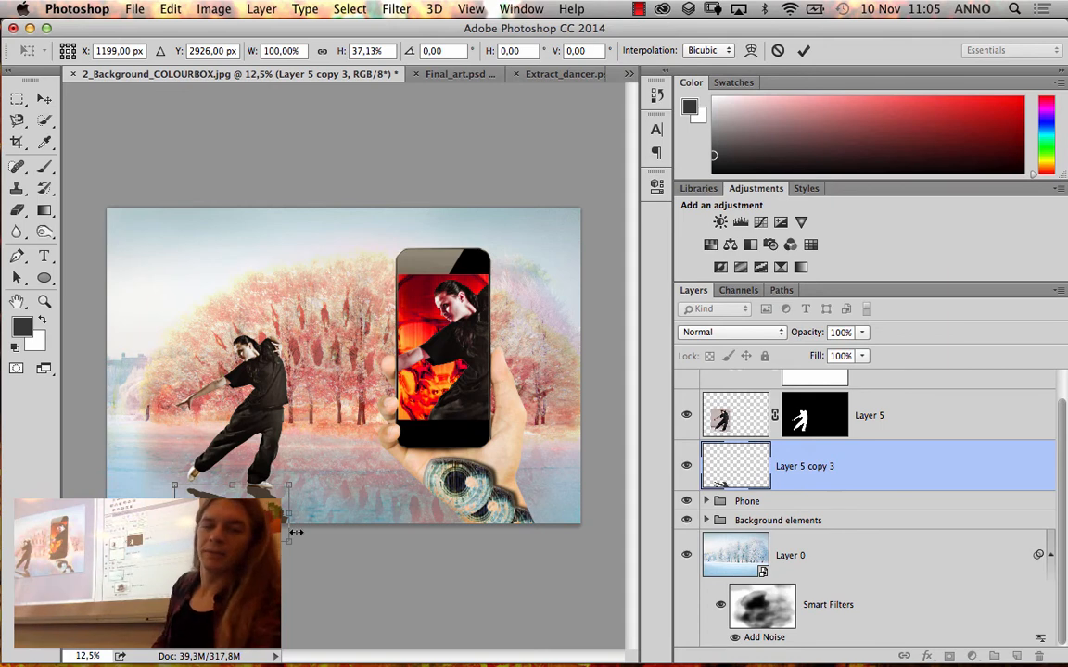
pyautogui.press('Return')
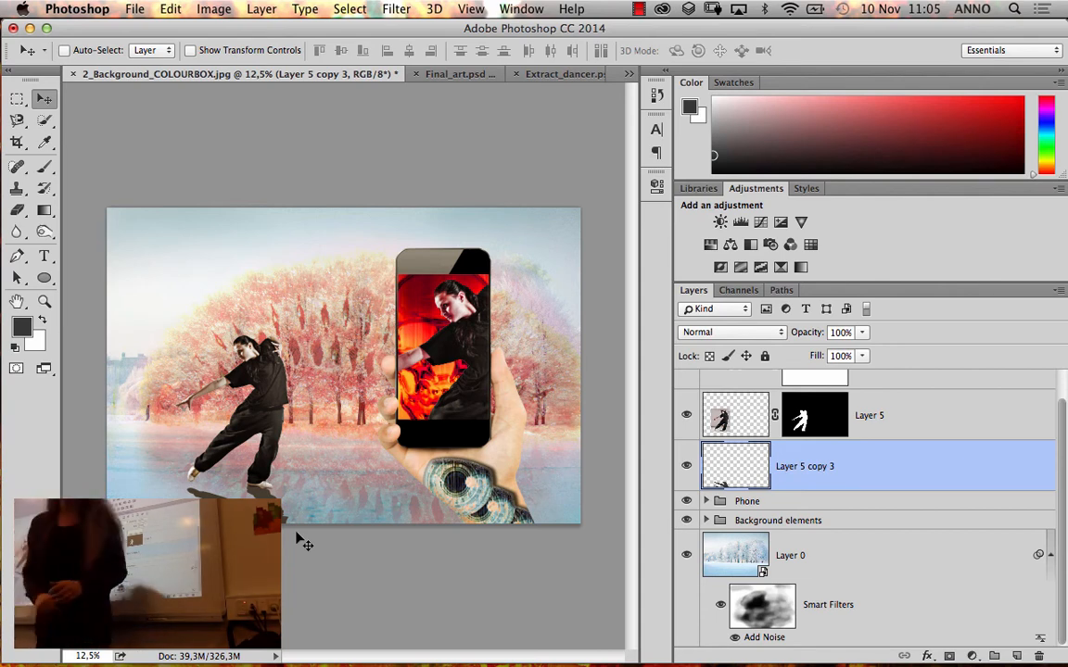
# Distort the flattened shadow slightly by shifting its corners, widening it to about 110%
pyautogui.press('super+t')
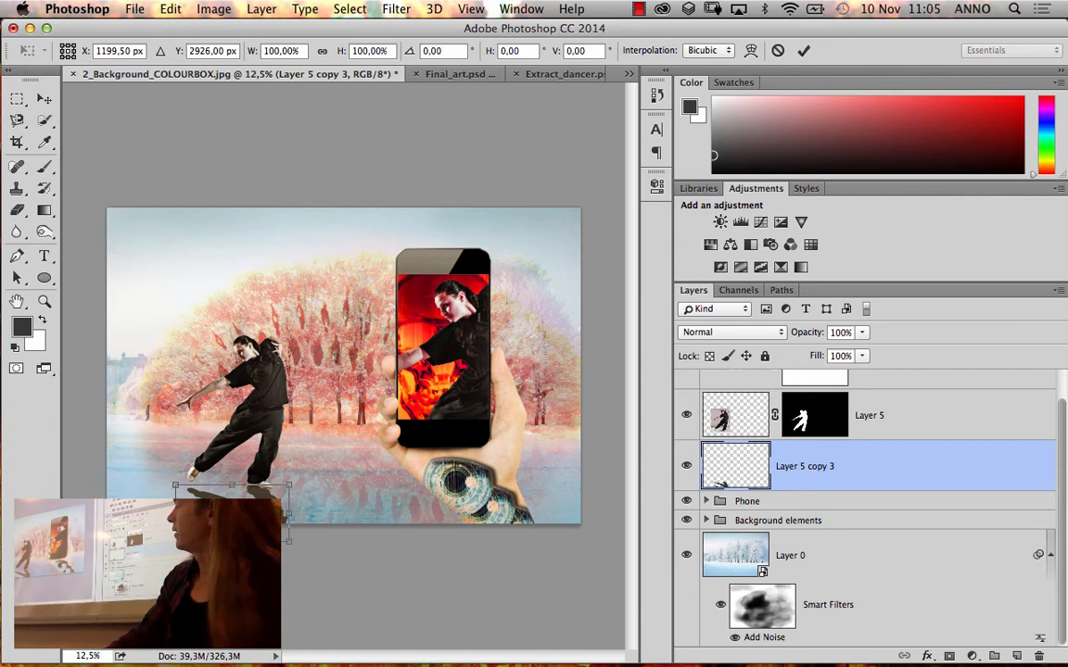
pyautogui.rightClick(226, 413)
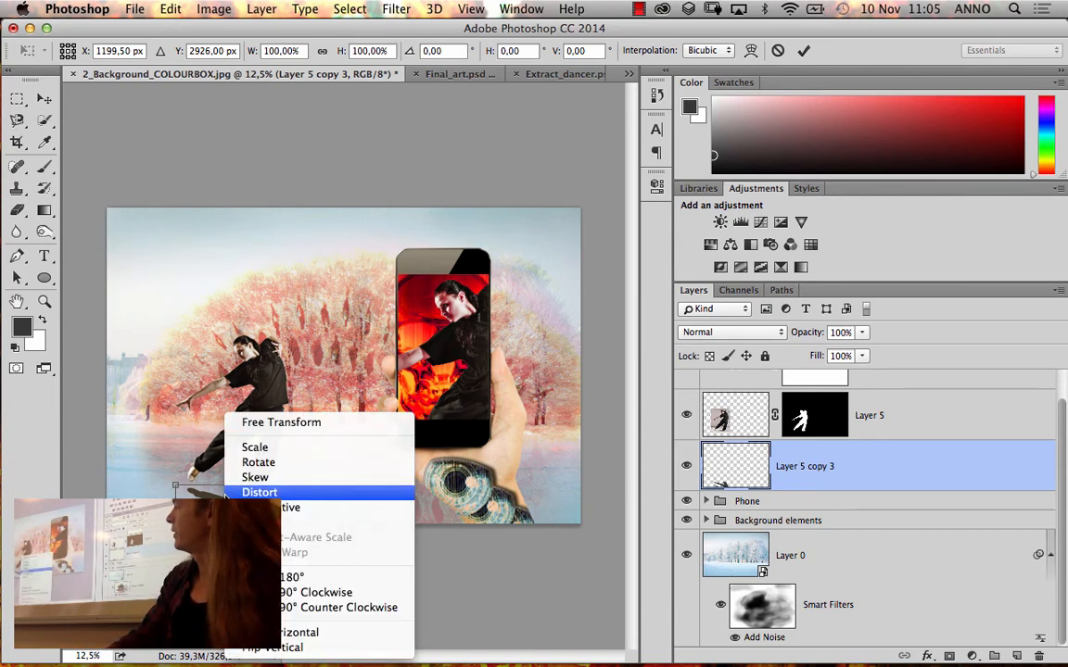
pyautogui.click(289, 513)
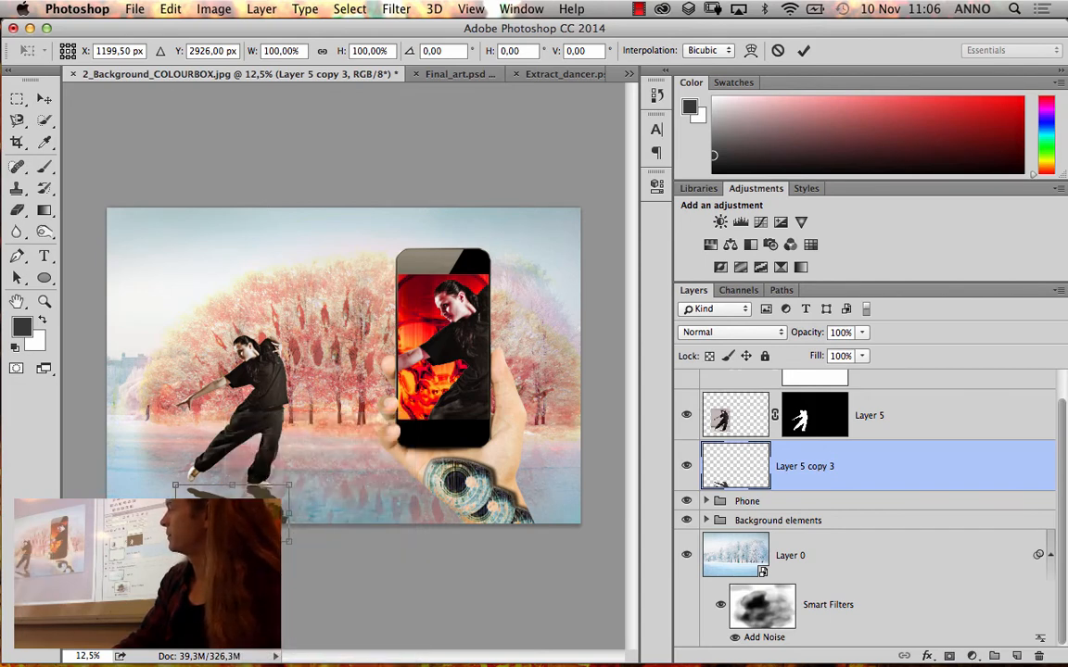
pyautogui.moveTo(175, 485); pyautogui.dragTo(175, 538)
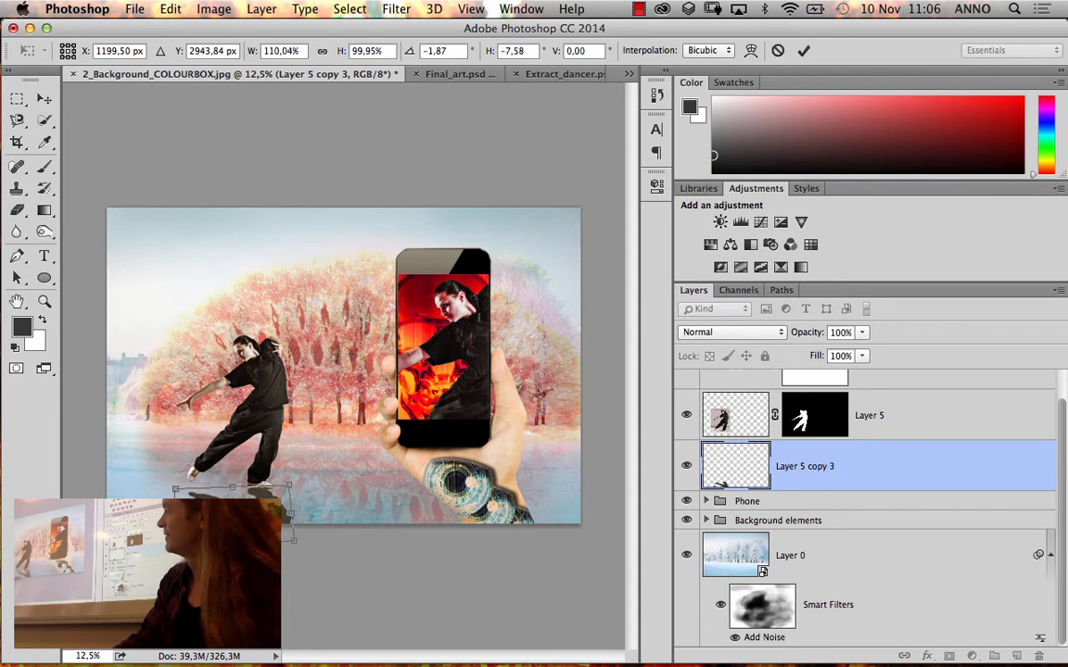
pyautogui.press('Return')
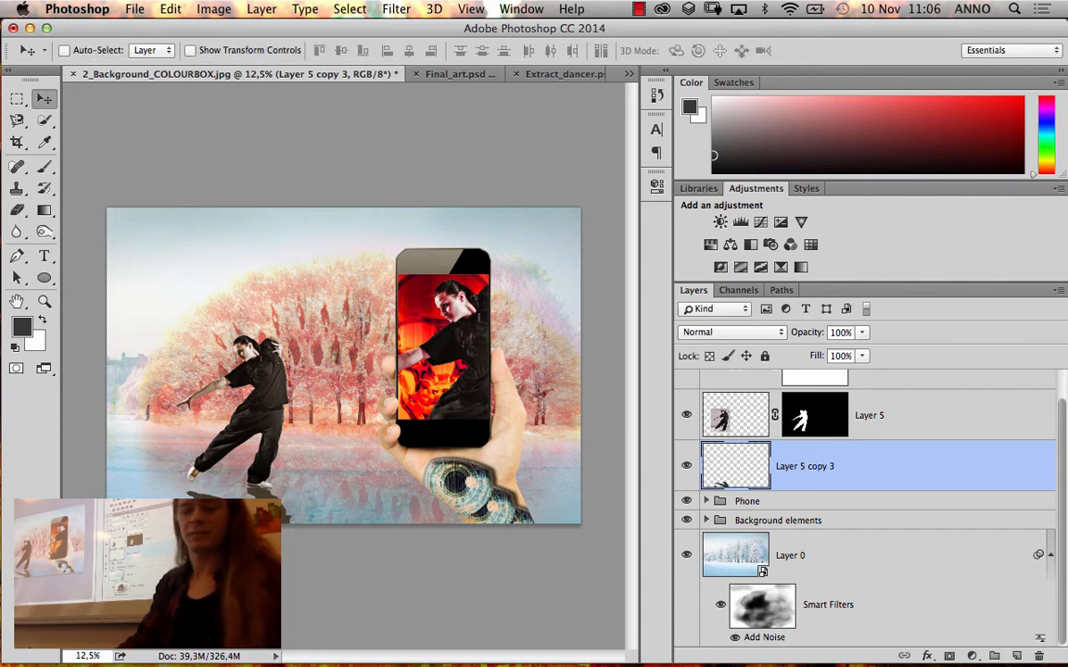
# Skew the cast shadow horizontally by about -62°, widen it to about 155%, and line its upper edge up with the dancer's shoes
pyautogui.press('super+t')
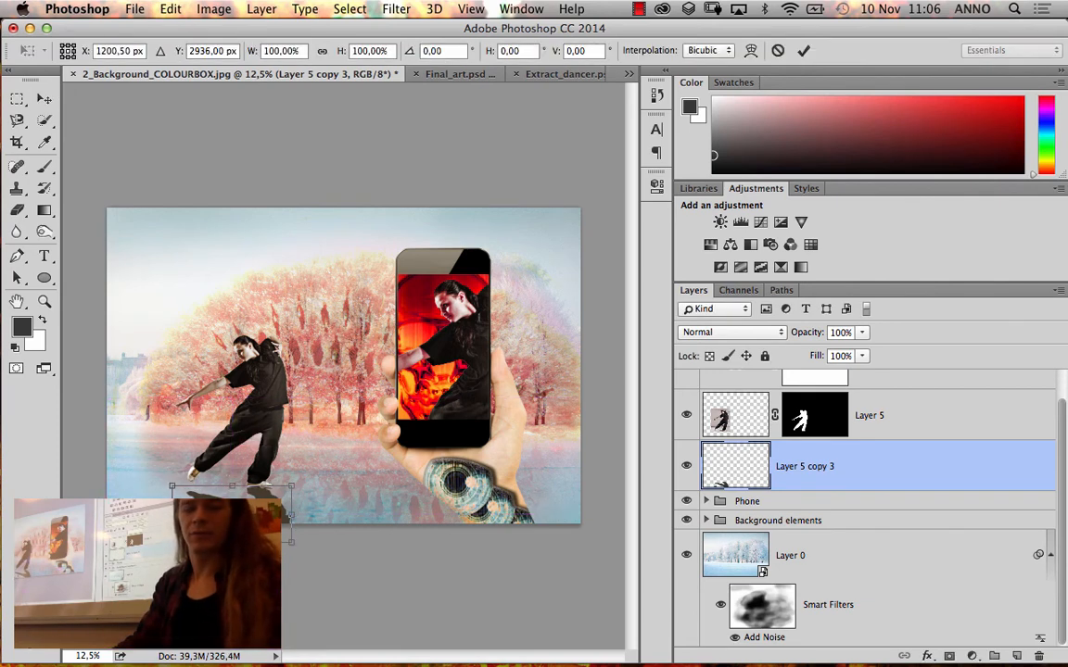
pyautogui.rightClick(217, 416)
pyautogui.click(247, 477)
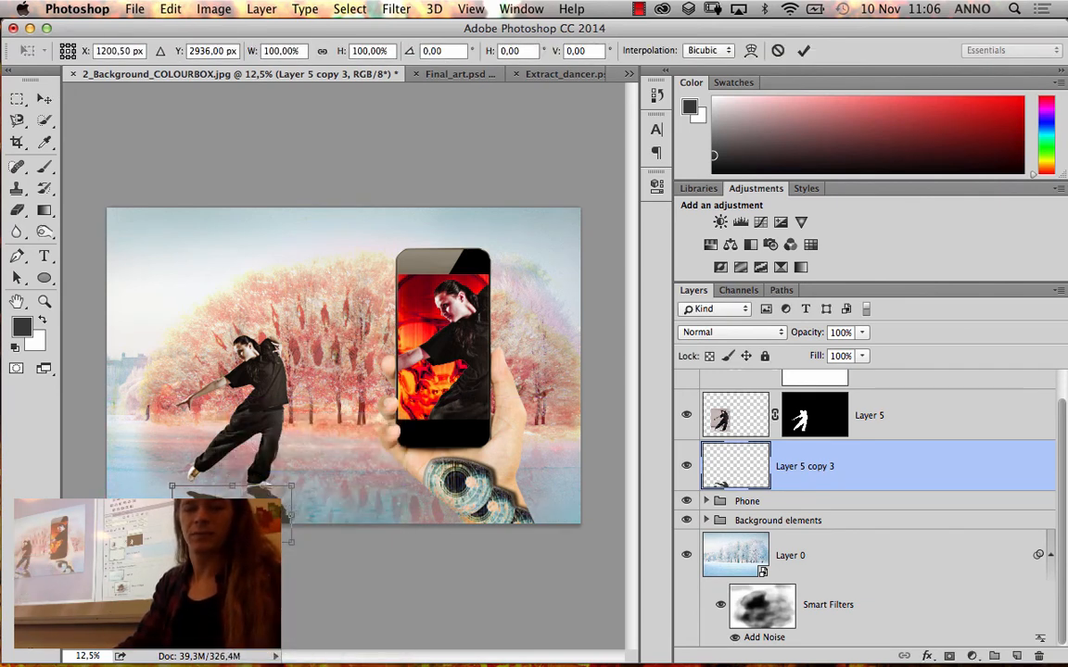
pyautogui.moveTo(252, 466)
pyautogui.mouseDown()
pyautogui.moveTo(236, 464)
pyautogui.moveTo(251, 467)
pyautogui.mouseUp()
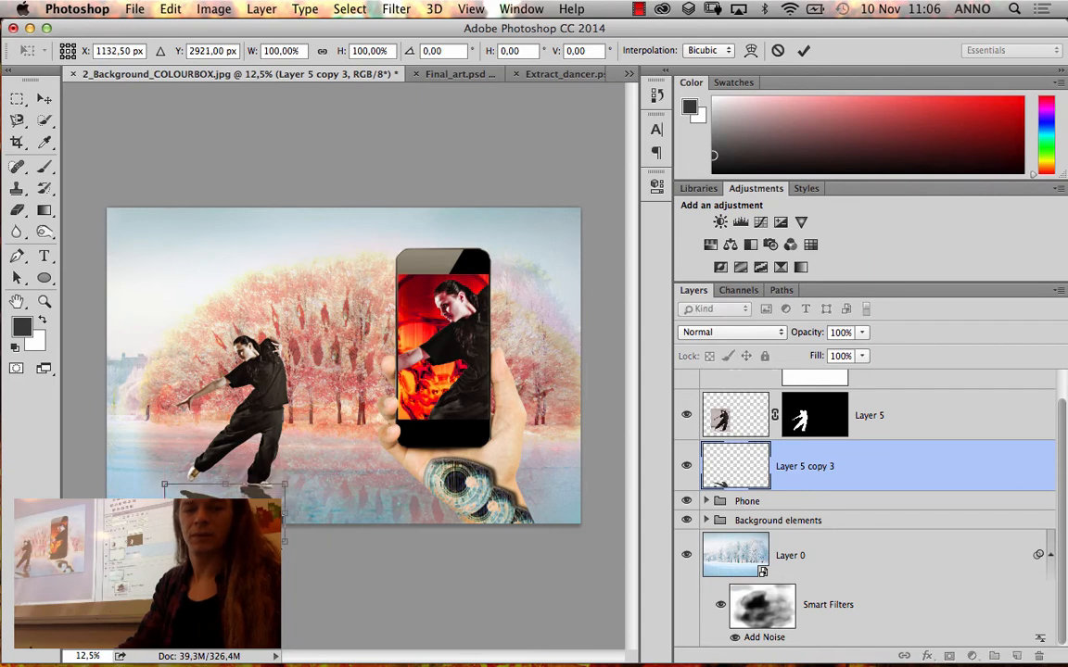
pyautogui.moveTo(284, 543); pyautogui.dragTo(284, 445)
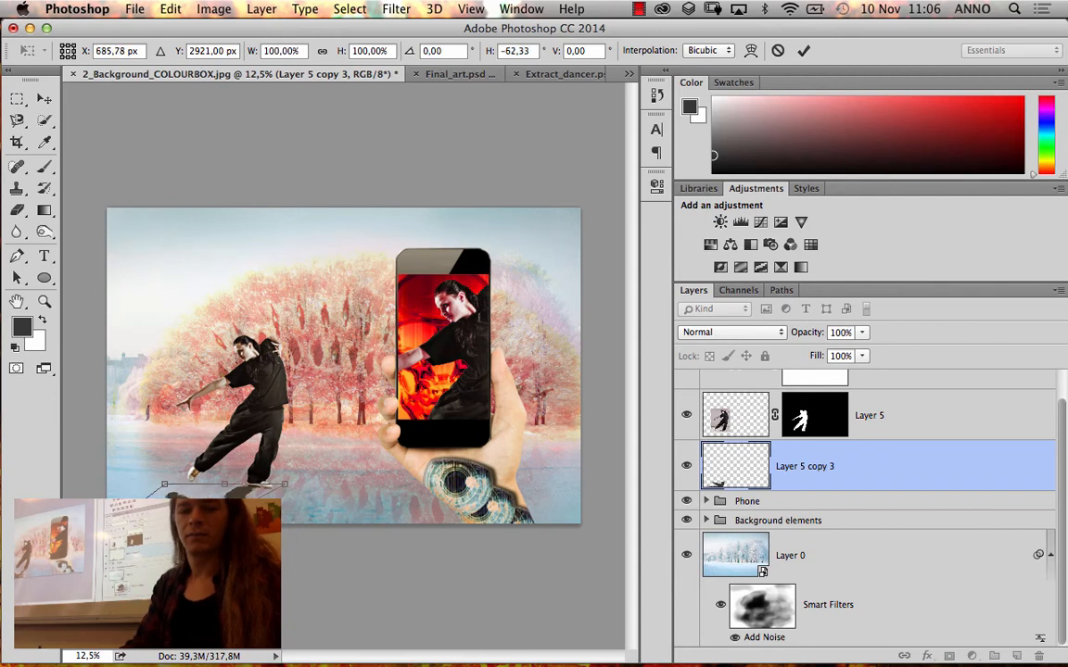
pyautogui.moveTo(281, 483); pyautogui.dragTo(278, 483)
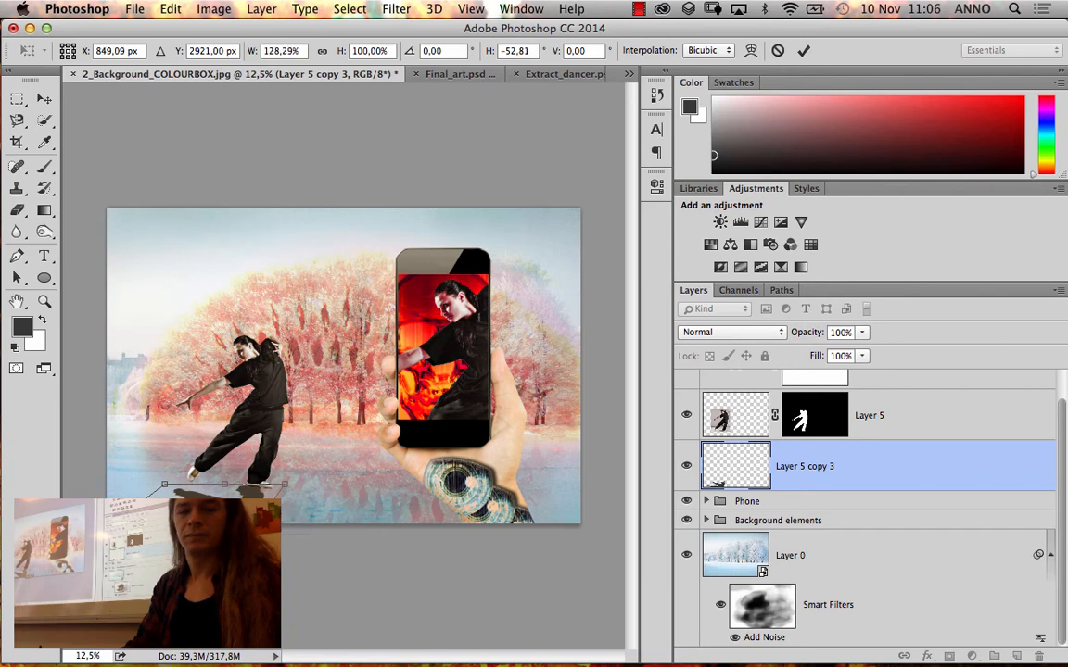
pyautogui.moveTo(73, 542); pyautogui.dragTo(58, 542)
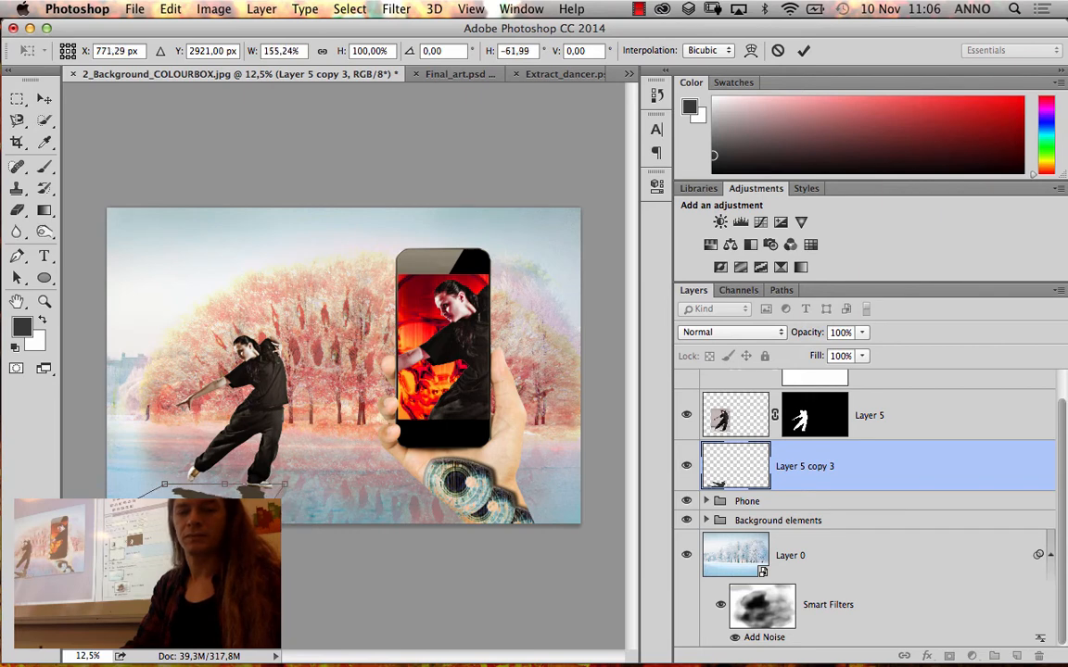
pyautogui.moveTo(232, 487); pyautogui.dragTo(241, 486)
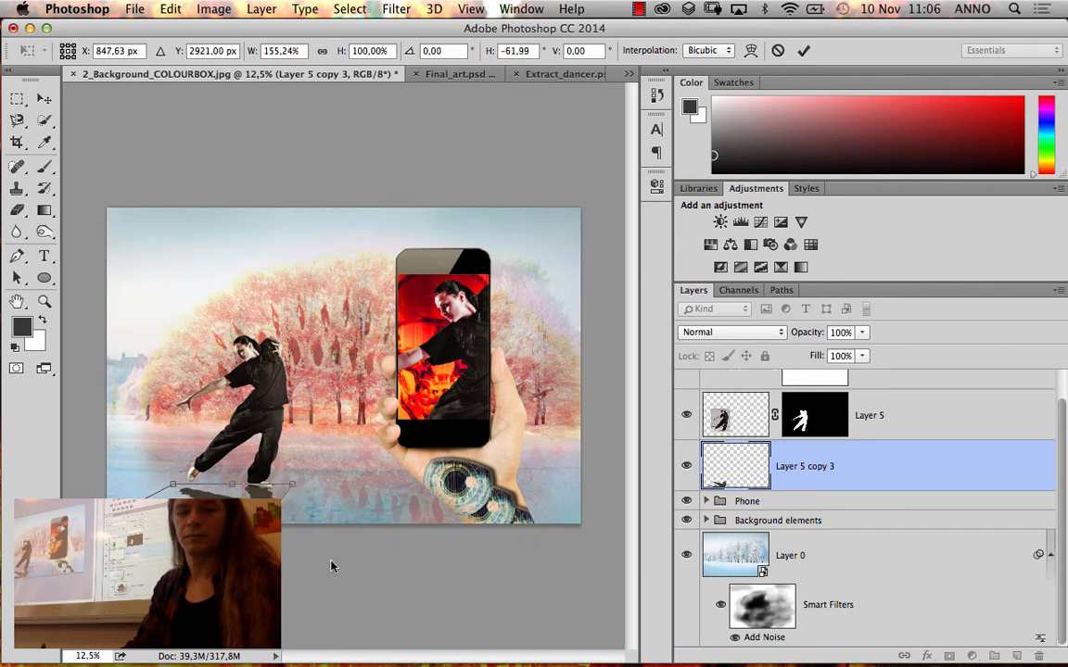
pyautogui.press('Return')
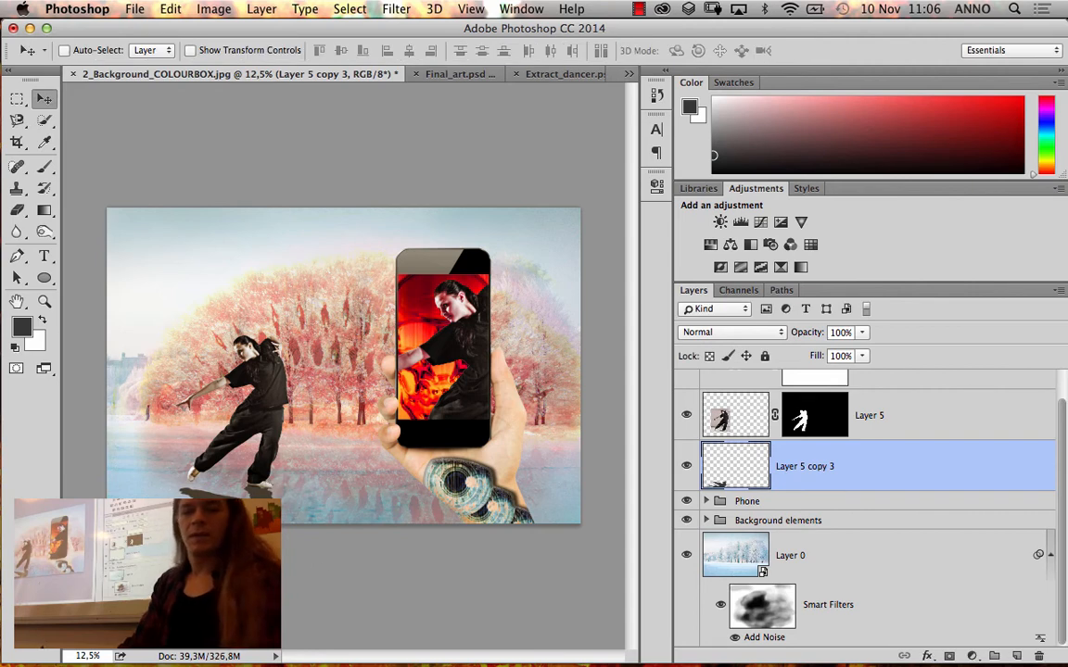
pyautogui.moveTo(249, 523)
pyautogui.mouseDown()
pyautogui.moveTo(259, 533)
pyautogui.moveTo(250, 524)
pyautogui.mouseUp()
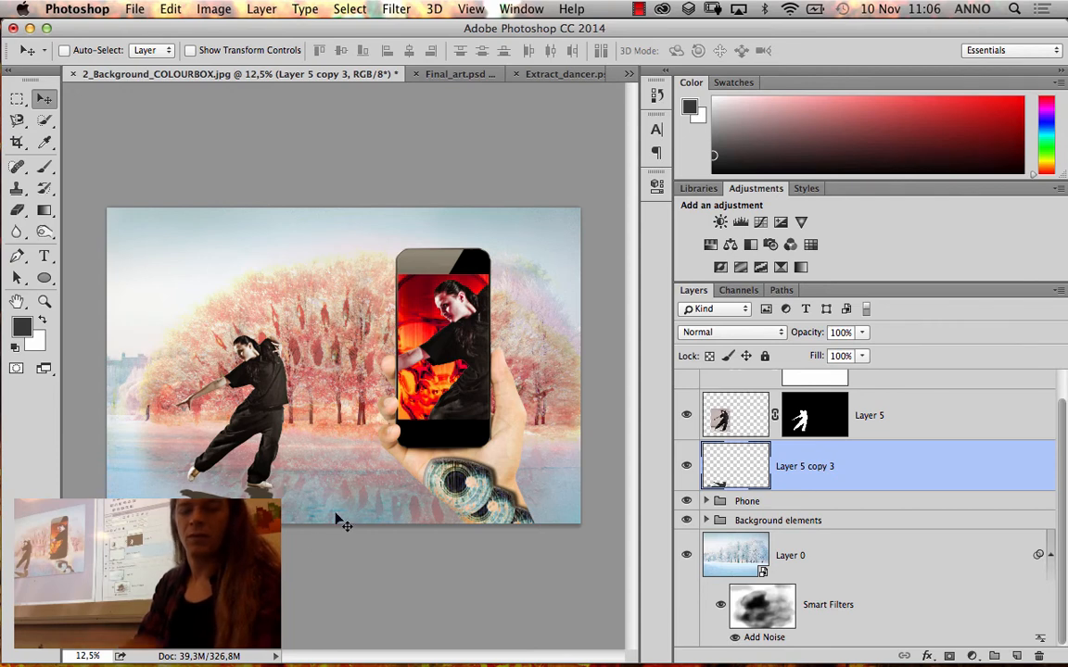
pyautogui.click(181, 10)
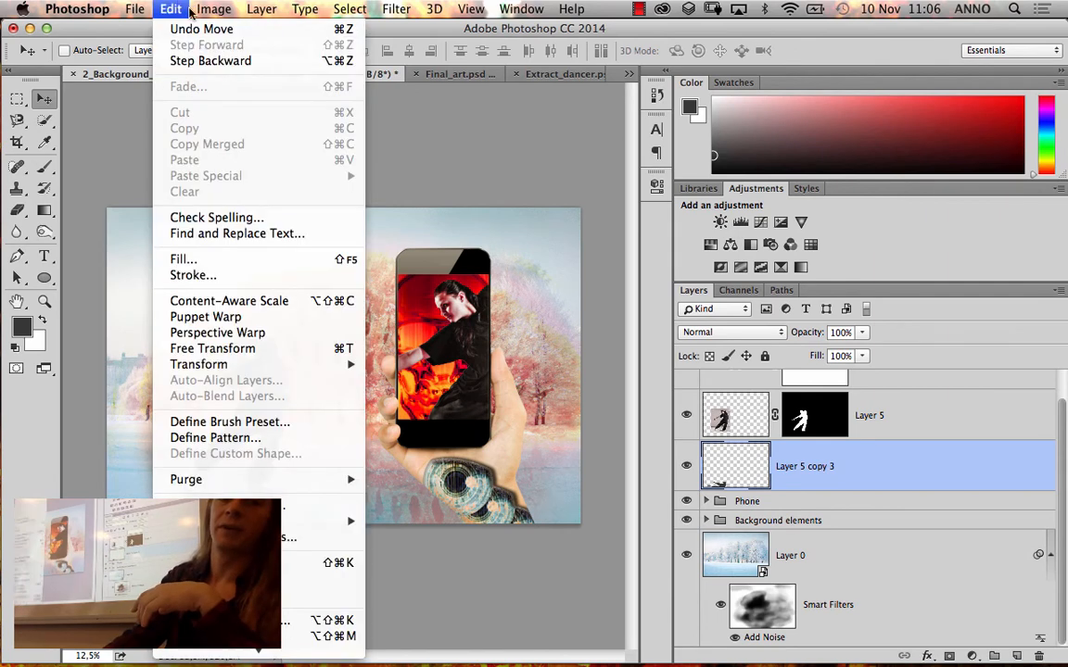
pyautogui.moveTo(215, 366)
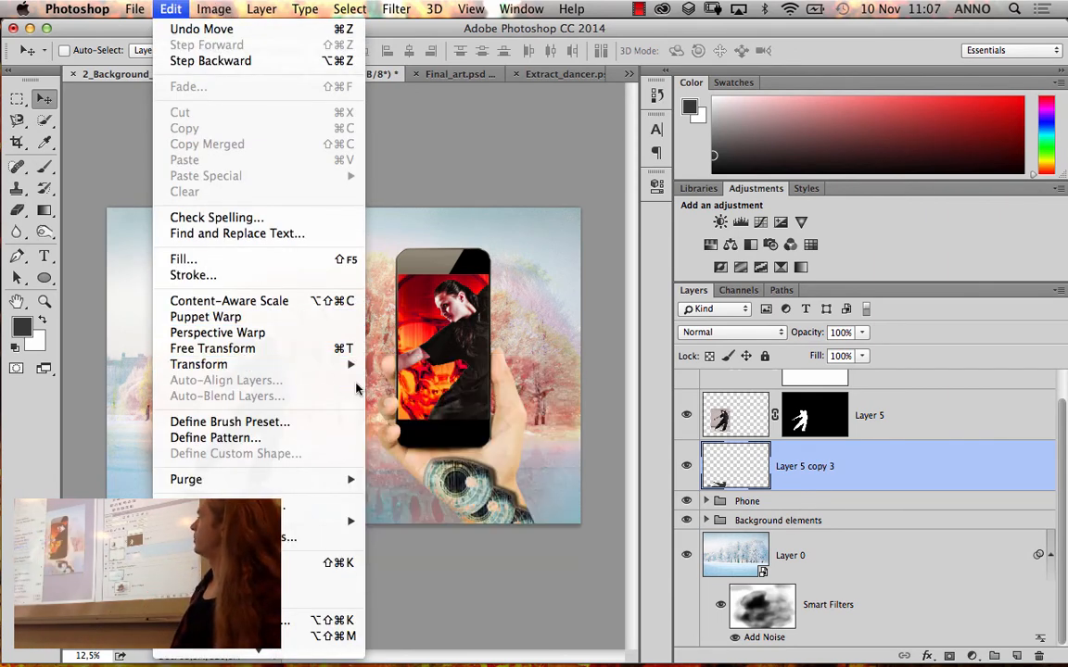
pyautogui.moveTo(355, 371)
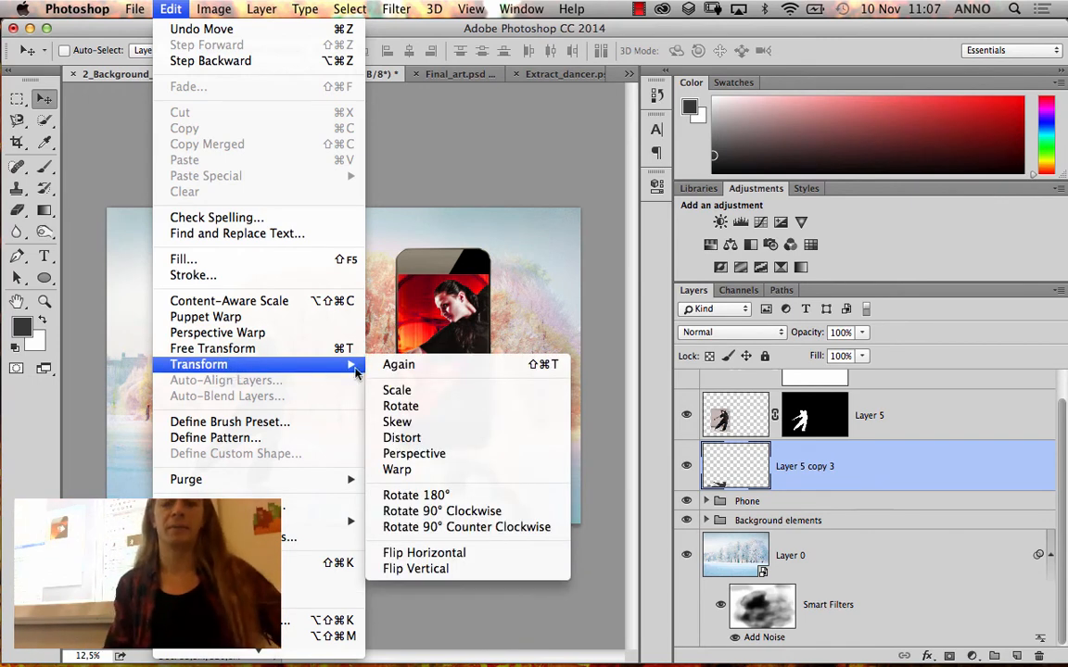
pyautogui.click(201, 31)
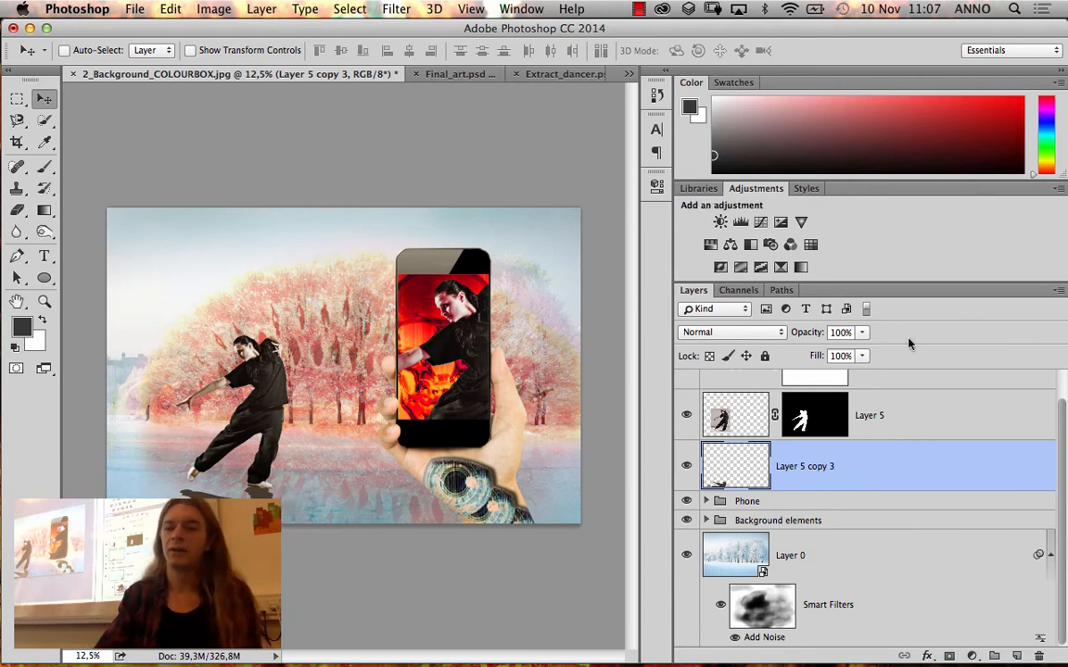
# Try the darkening blend modes on the shadow layer one by one: Darken, Multiply, Color Burn, Linear Burn and Darker Color
pyautogui.click(759, 336)
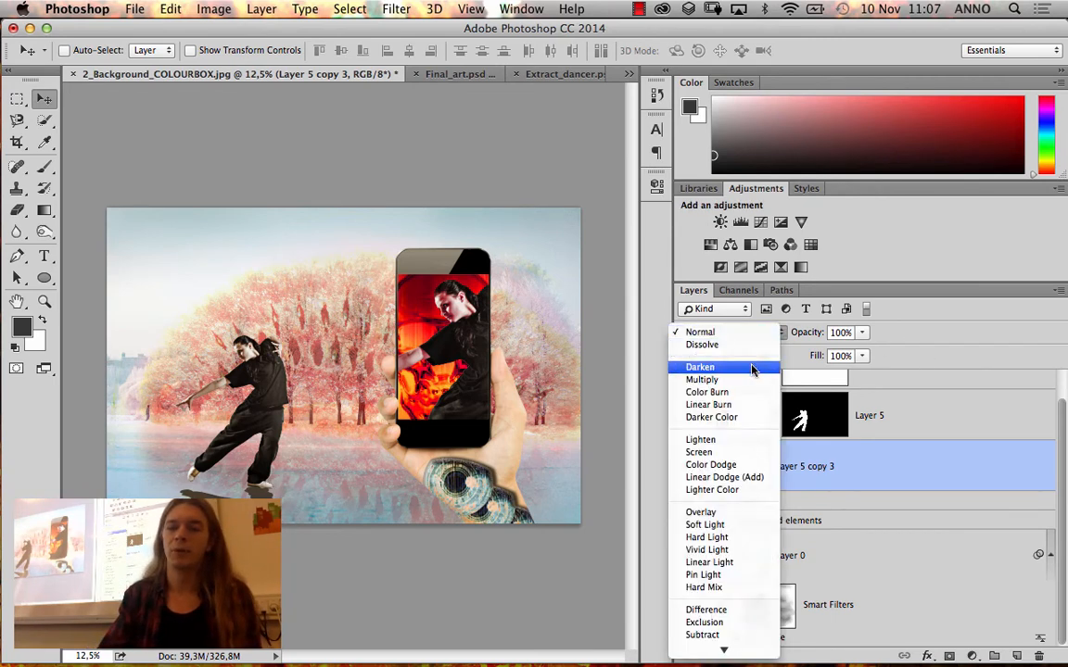
pyautogui.click(749, 368)
pyautogui.click(745, 334)
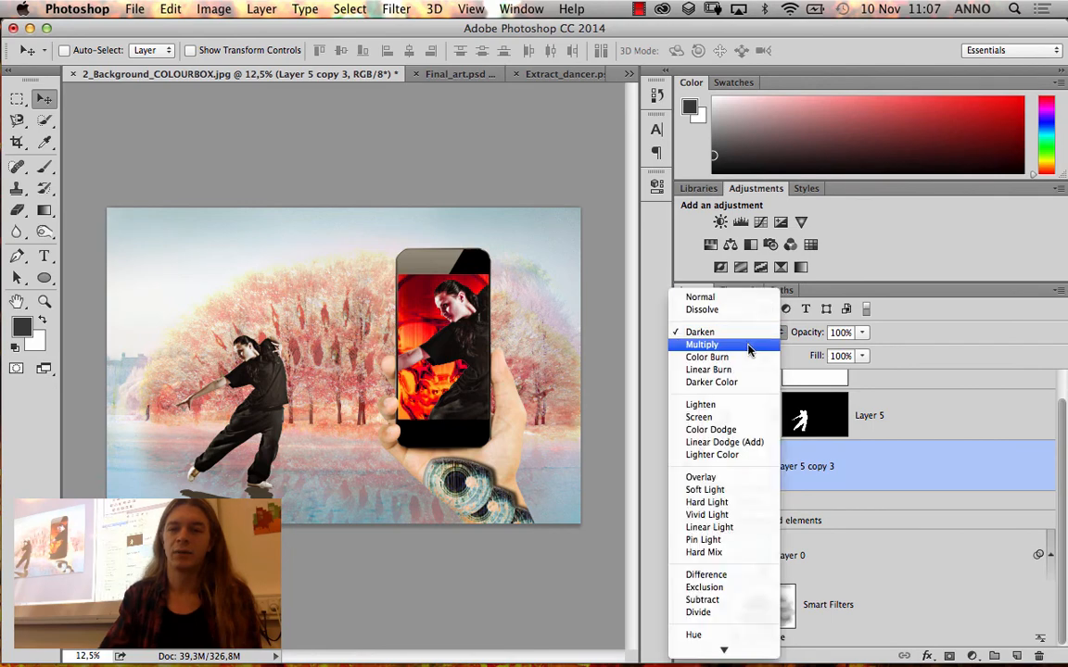
pyautogui.click(753, 341)
pyautogui.click(752, 335)
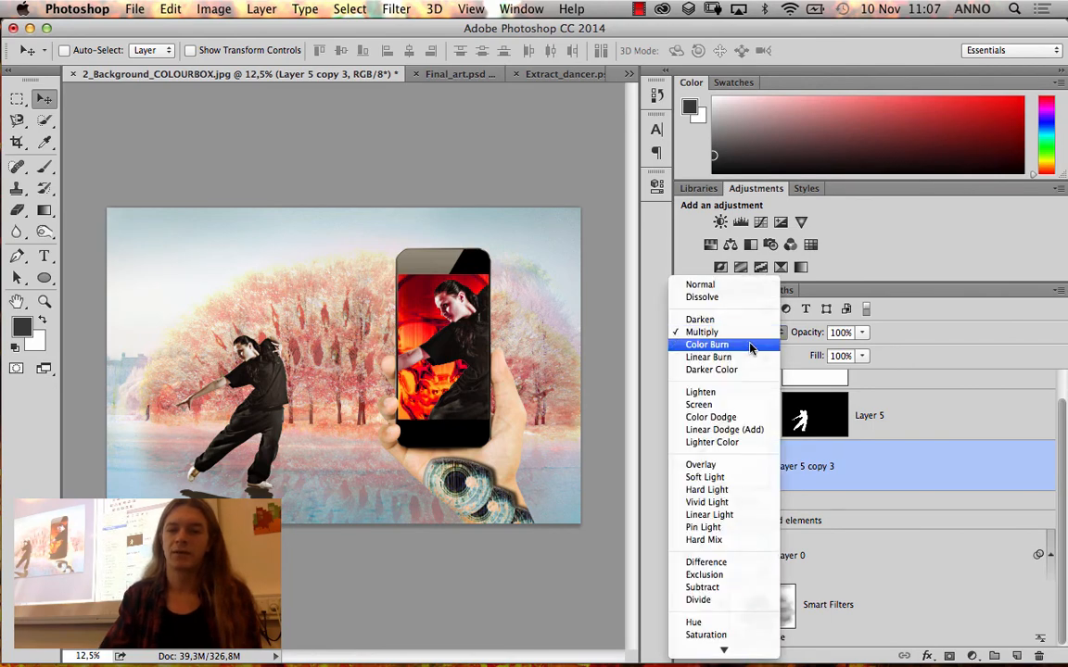
pyautogui.click(752, 332)
pyautogui.click(753, 334)
pyautogui.click(753, 345)
pyautogui.click(753, 339)
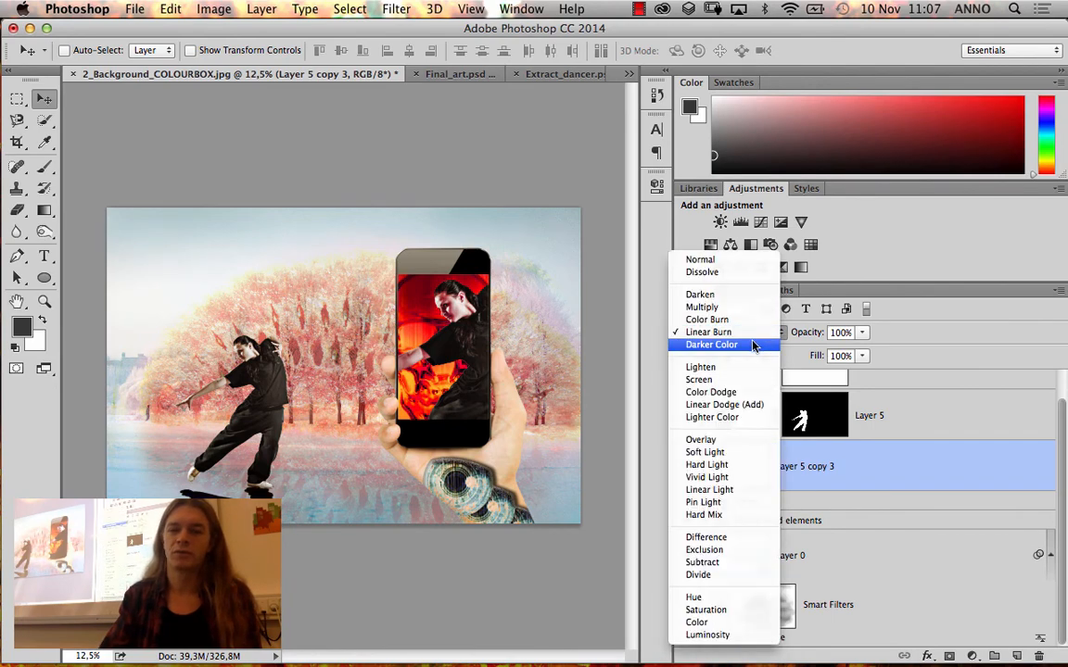
pyautogui.click(752, 344)
# Try the lightening blend modes on the shadow layer one by one: Lighten, Screen, Color Dodge, Linear Dodge (Add) and Lighter Color
pyautogui.click(753, 343)
pyautogui.click(753, 353)
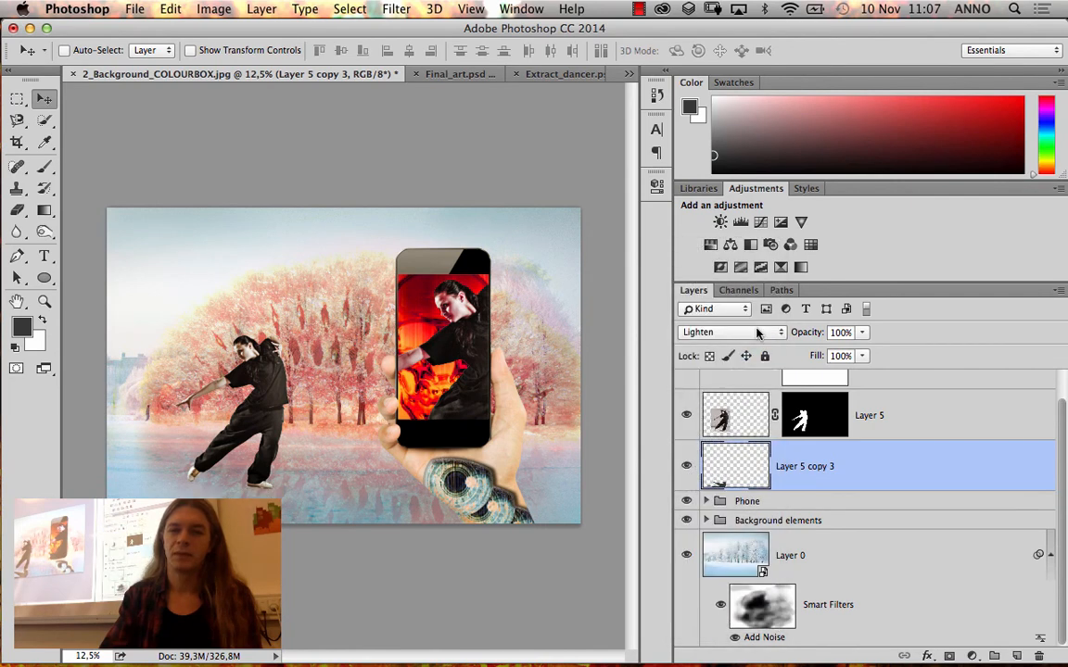
pyautogui.click(753, 338)
pyautogui.click(753, 335)
pyautogui.click(753, 339)
pyautogui.click(753, 345)
pyautogui.click(756, 335)
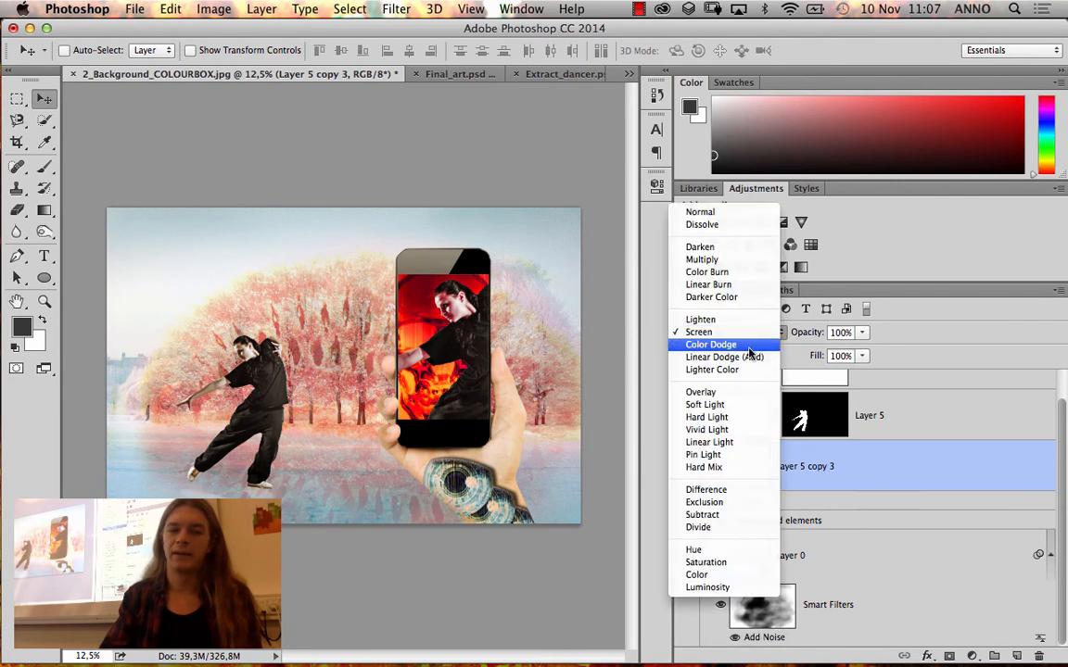
pyautogui.click(751, 345)
pyautogui.click(755, 333)
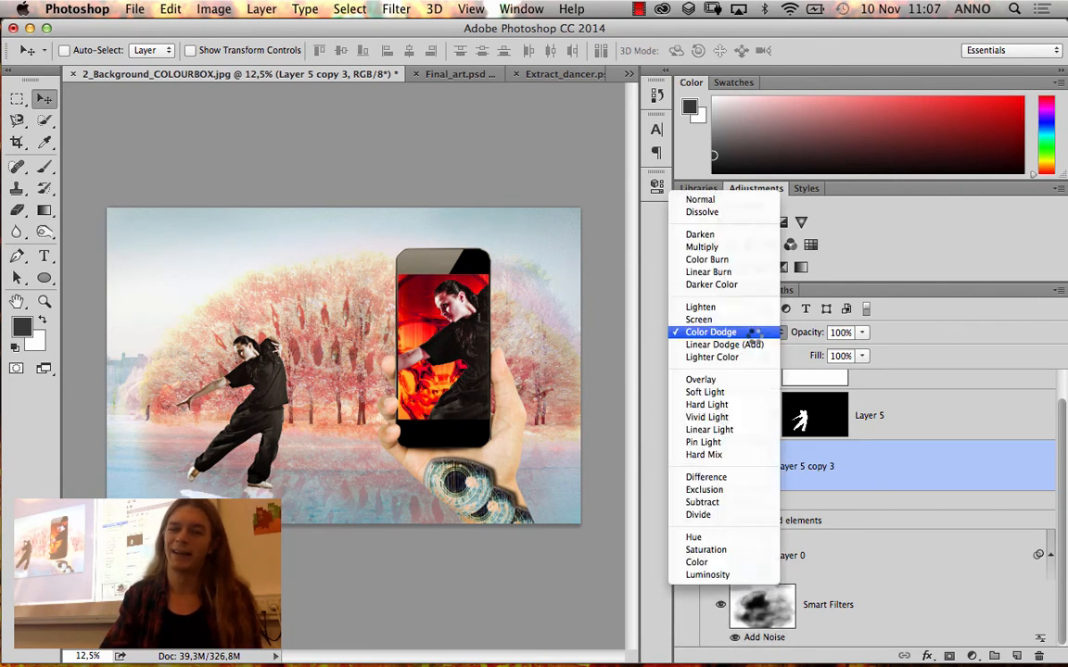
pyautogui.click(752, 343)
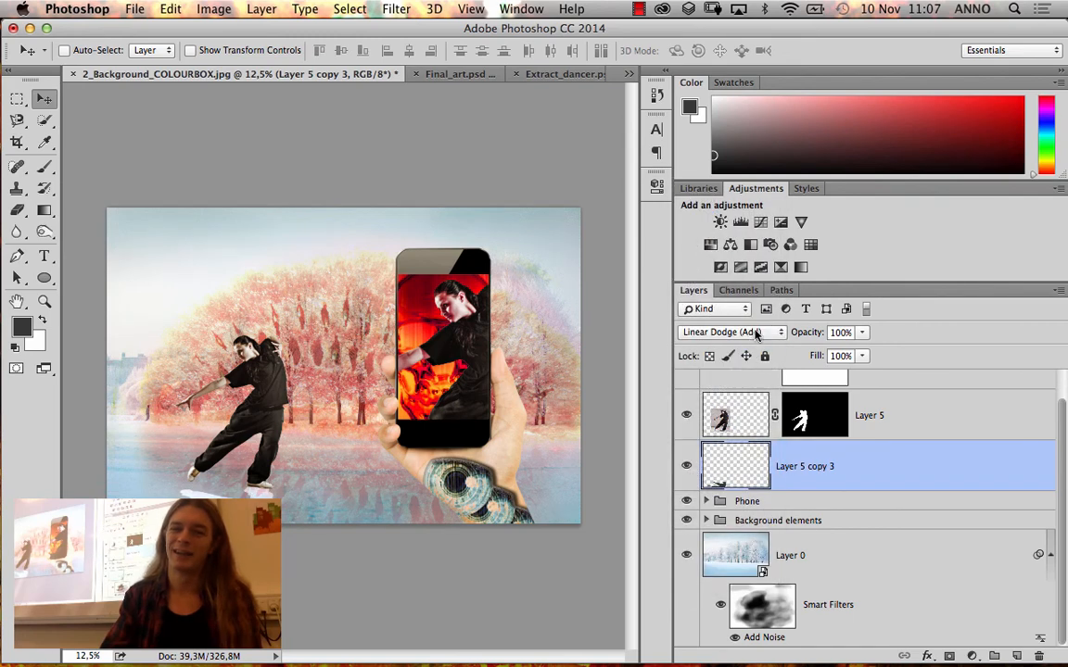
pyautogui.click(756, 334)
pyautogui.click(752, 344)
# Try the Overlay blend mode and the Soft Light blend mode on the shadow layer
pyautogui.click(756, 335)
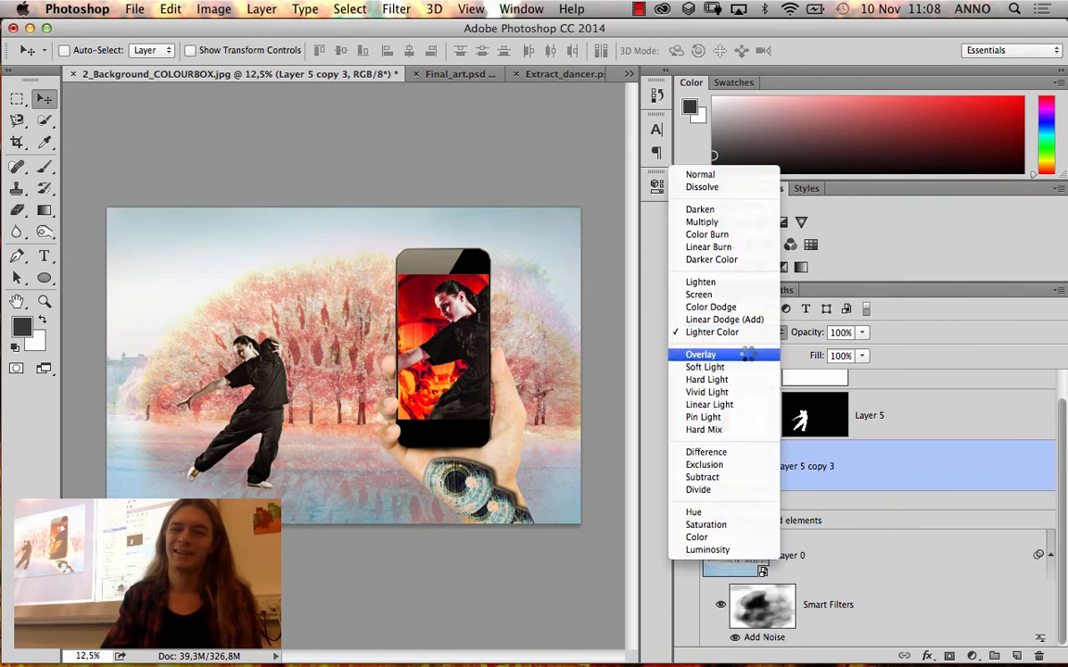
pyautogui.click(747, 345)
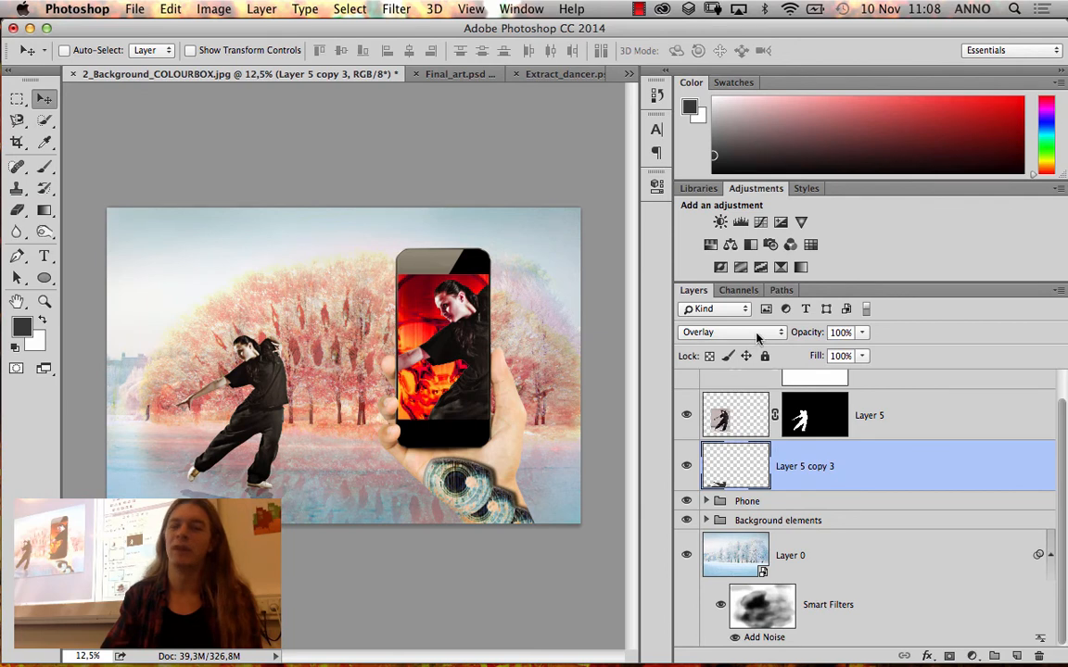
pyautogui.click(756, 333)
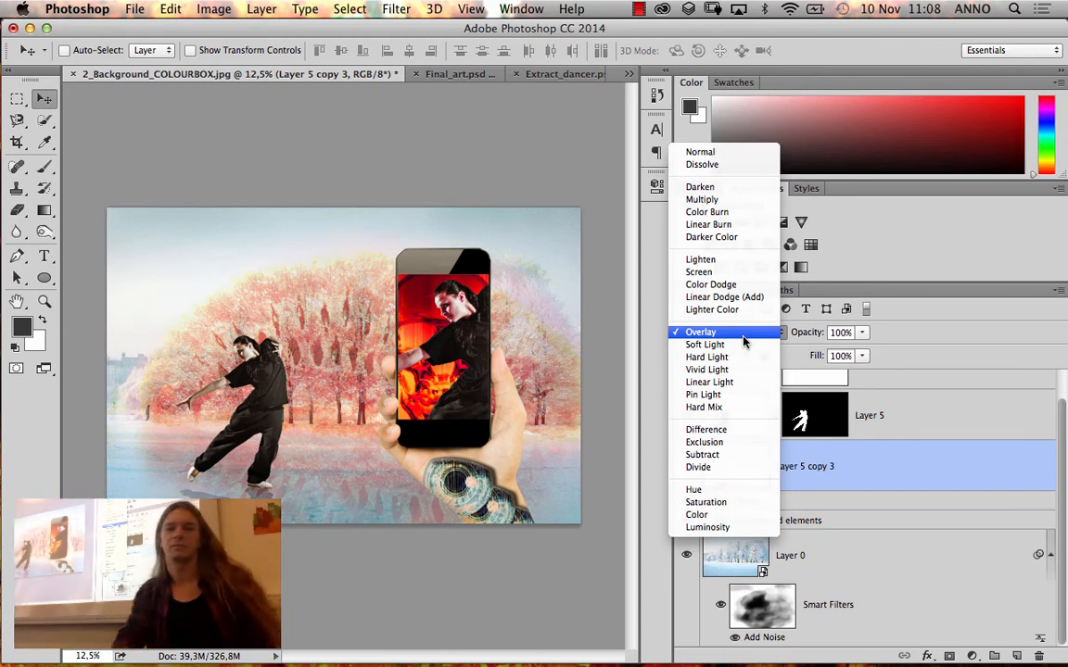
pyautogui.click(738, 344)
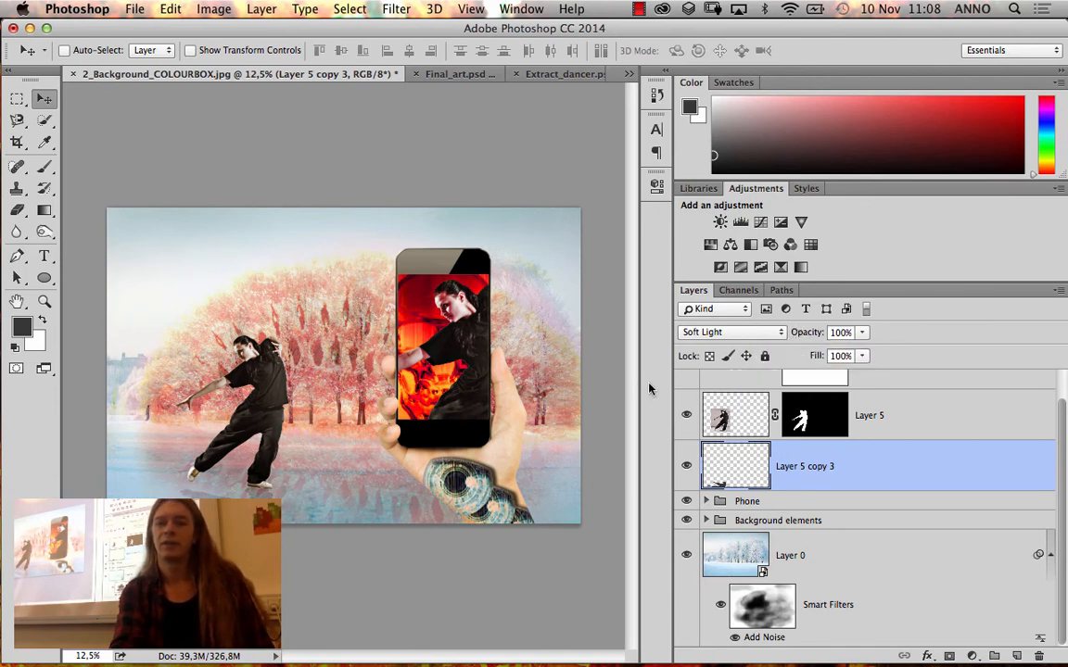
# Narrow the panel column to give the canvas more room, and set the shadow layer to Normal blending at 43% opacity
pyautogui.moveTo(694, 379); pyautogui.dragTo(929, 375)
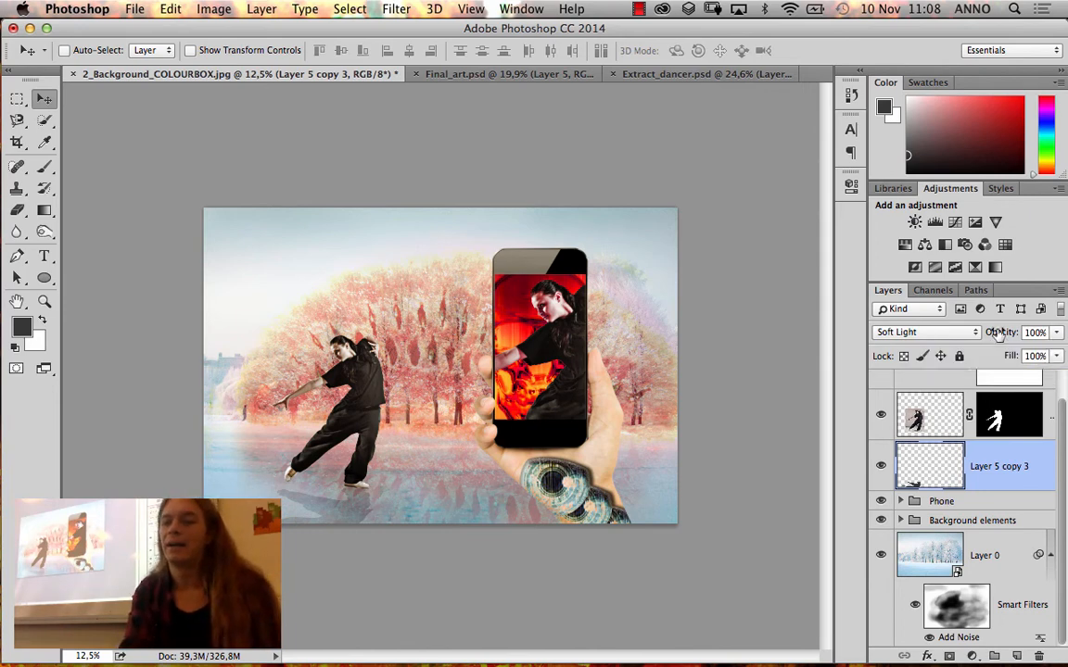
pyautogui.click(959, 332)
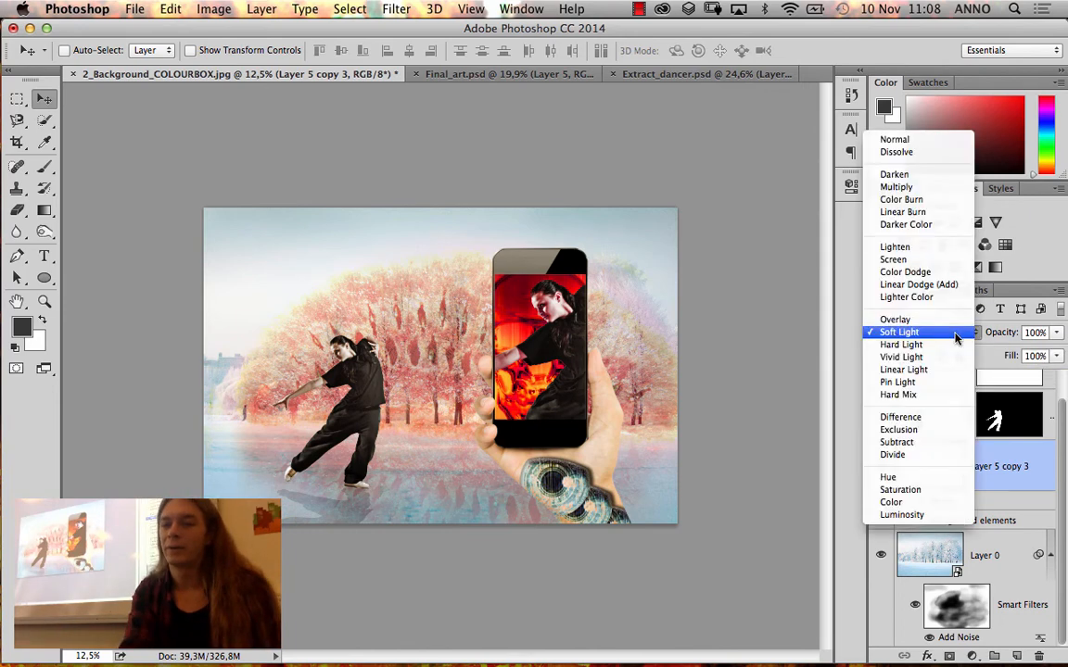
pyautogui.click(943, 140)
pyautogui.click(1056, 333)
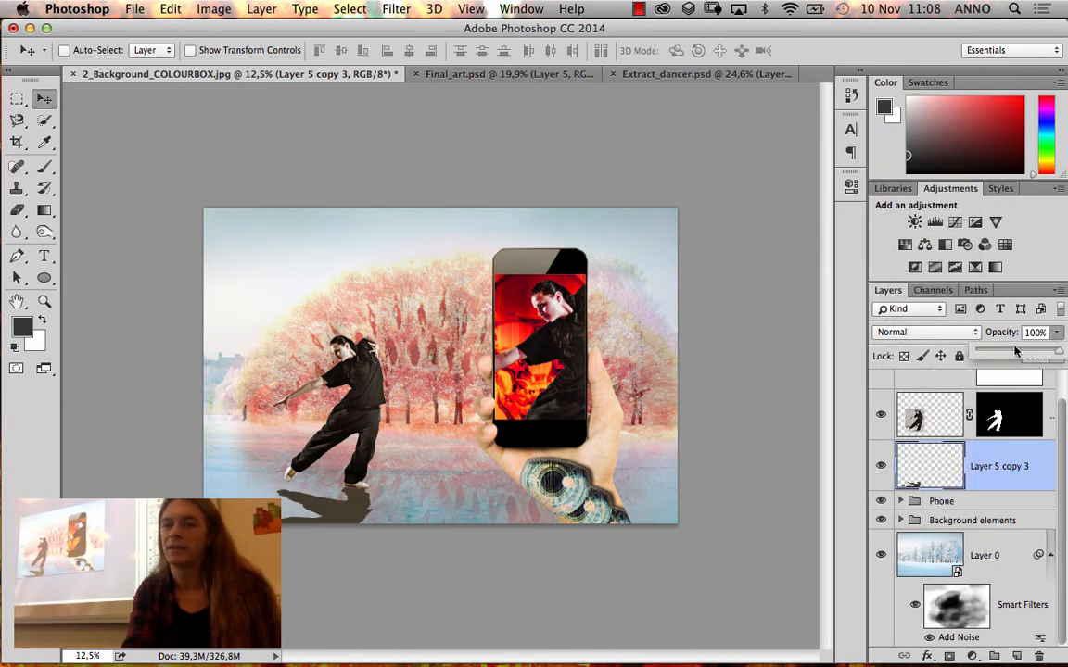
pyautogui.click(1015, 351)
# Restore the shadow layer's opacity to 100% and change its blend mode to Overlay
pyautogui.click(53, 304)
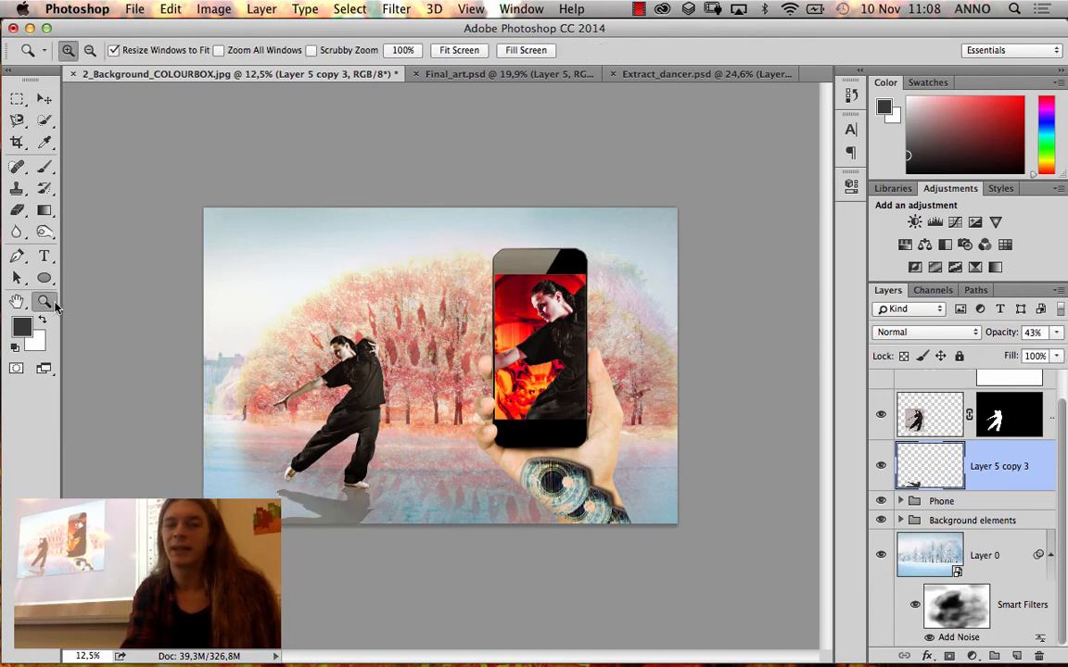
pyautogui.moveTo(380, 537); pyautogui.dragTo(399, 551)
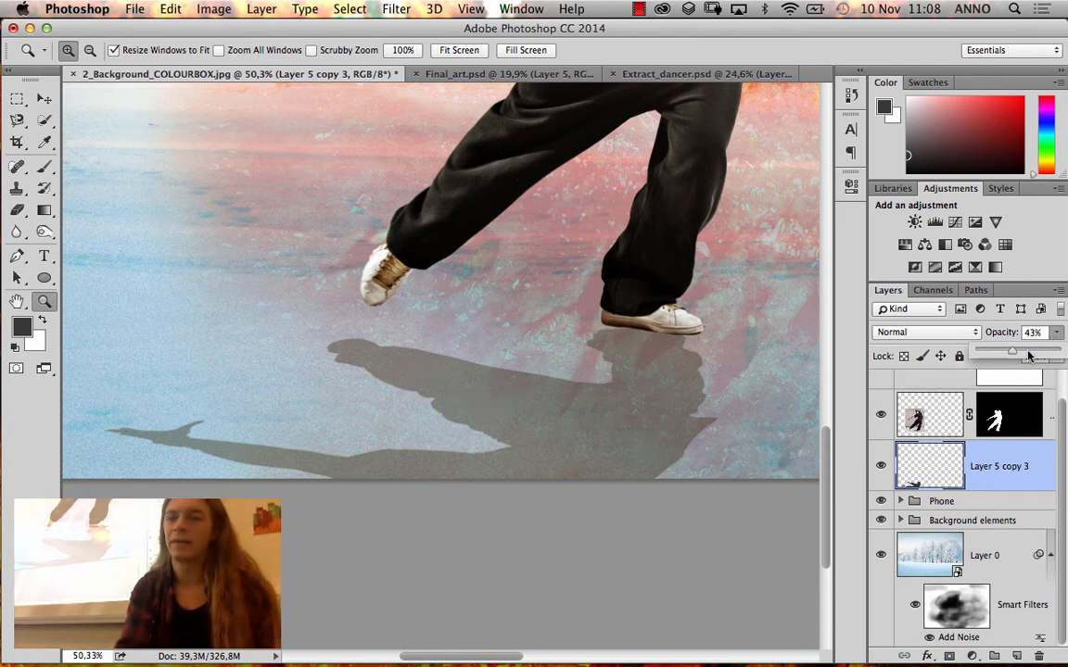
pyautogui.moveTo(1056, 331); pyautogui.dragTo(1064, 357)
pyautogui.click(927, 332)
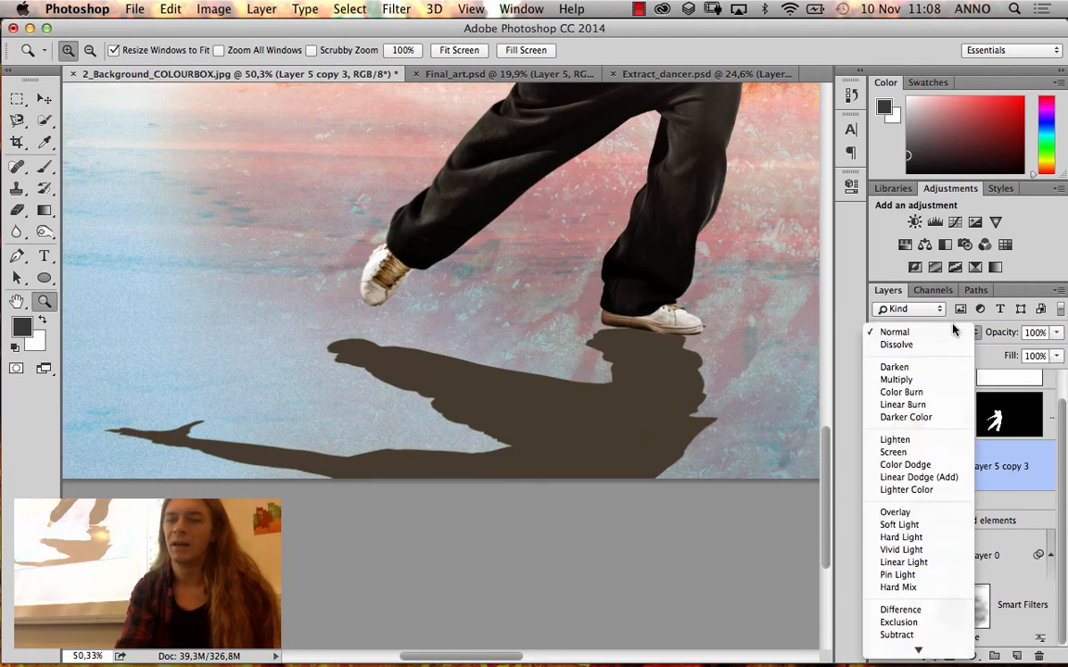
pyautogui.click(891, 513)
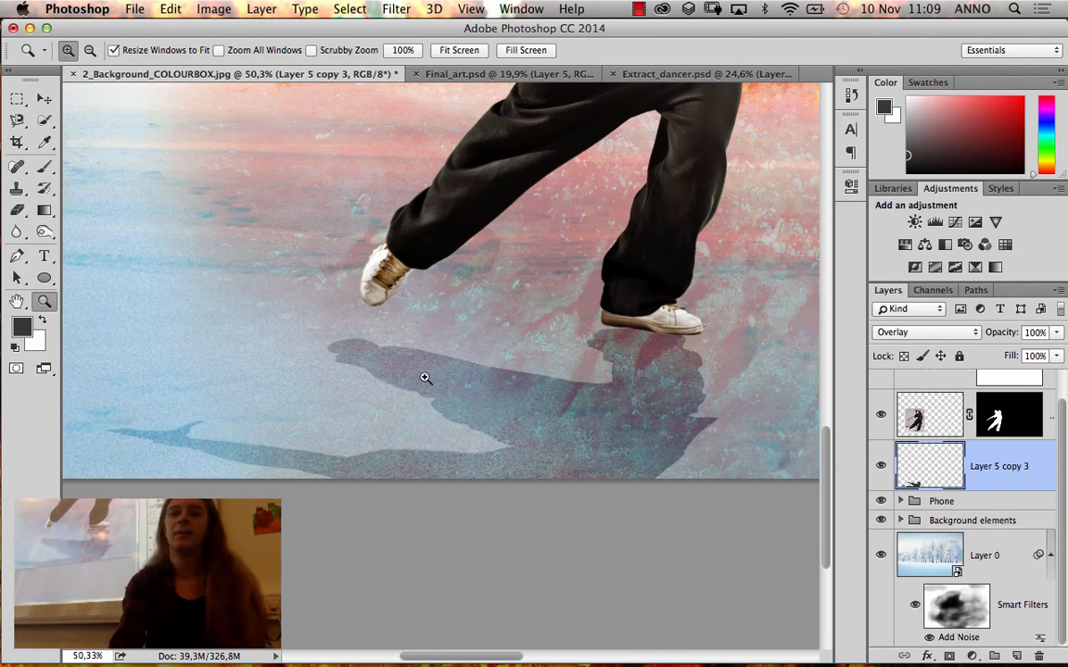
# Lower the shadow layer's opacity to 50% and fit the whole composite in the window
pyautogui.click(1056, 334)
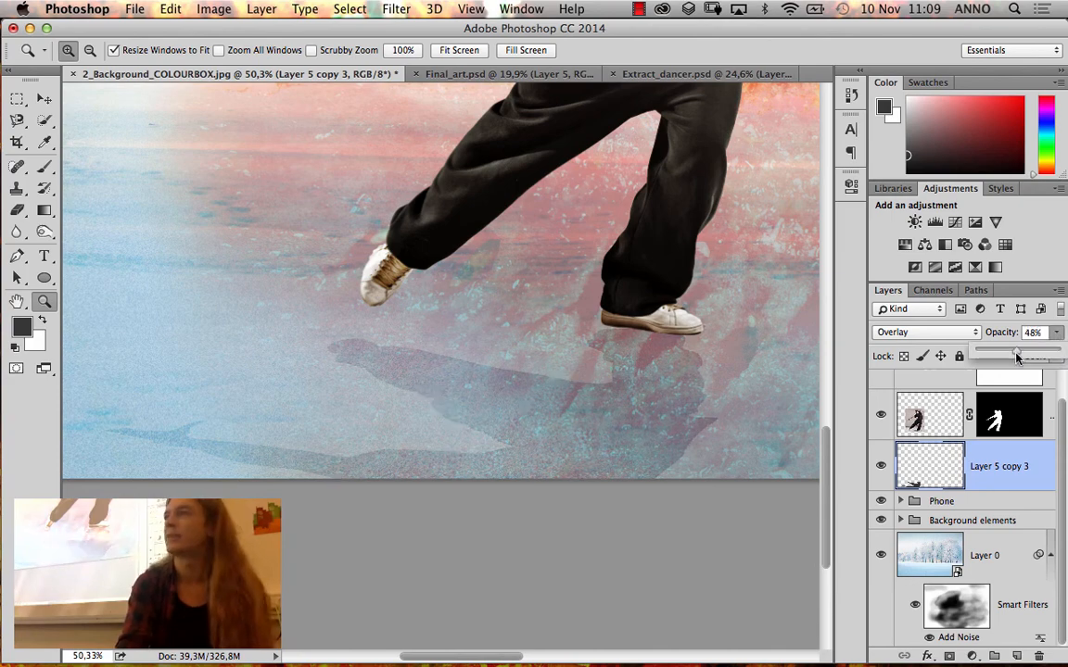
pyautogui.moveTo(1017, 358); pyautogui.dragTo(1024, 359)
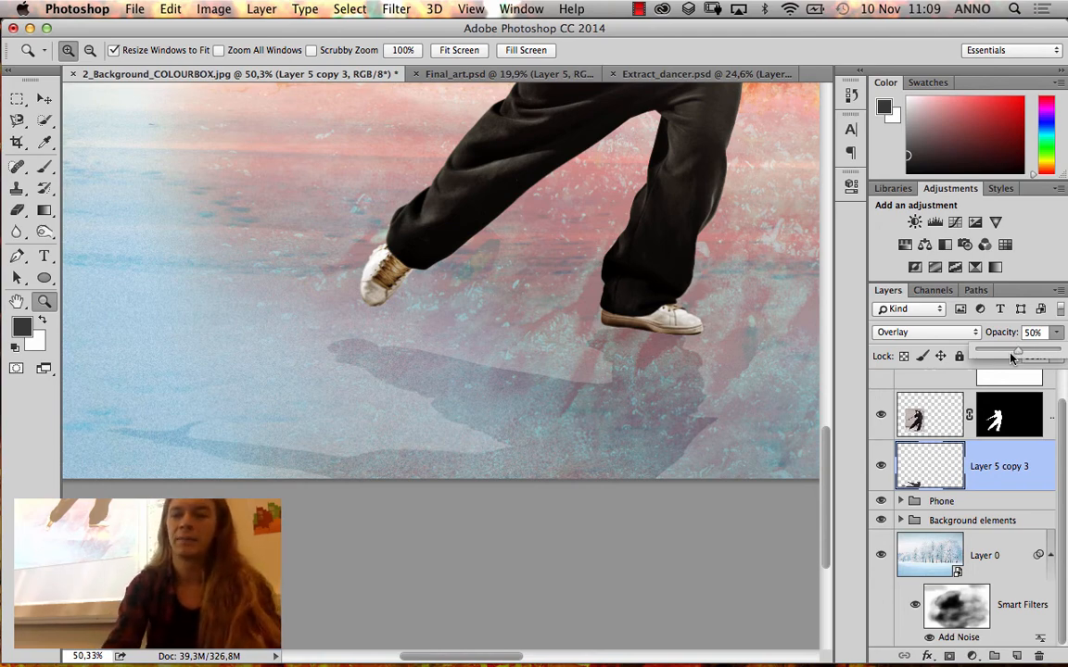
pyautogui.press('super+0')
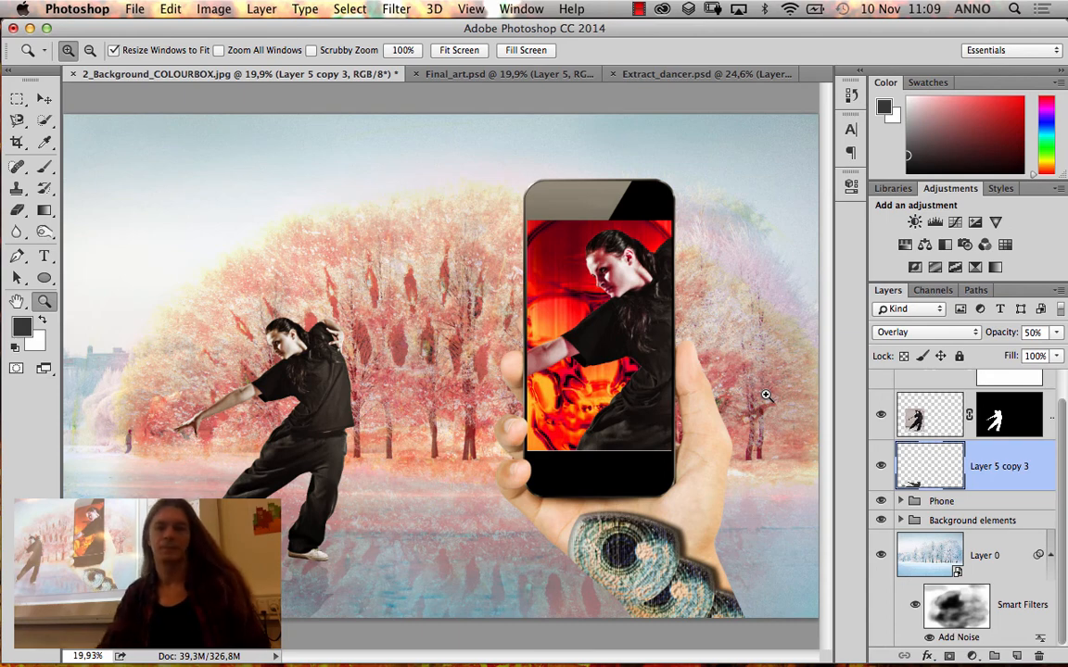
# Switch to Finder and open 10_Cloud_COLOURBOX.jpg from the Photoshop_blok6 folder in Photoshop
pyautogui.click(31, 28)
pyautogui.click(384, 215)
pyautogui.click(210, 82)
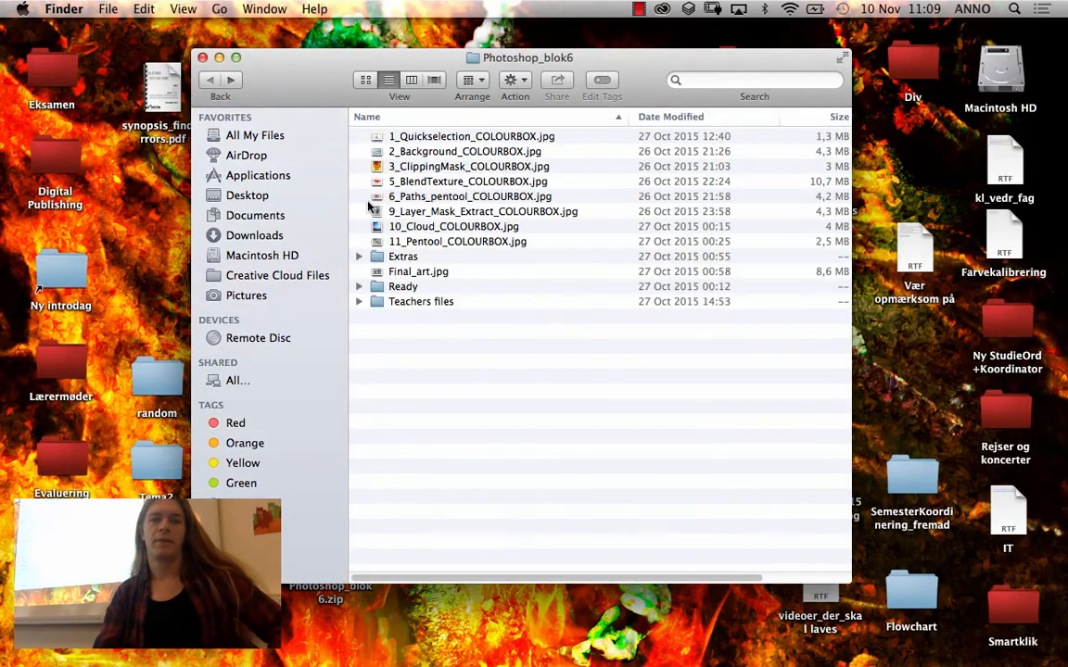
pyautogui.click(452, 229)
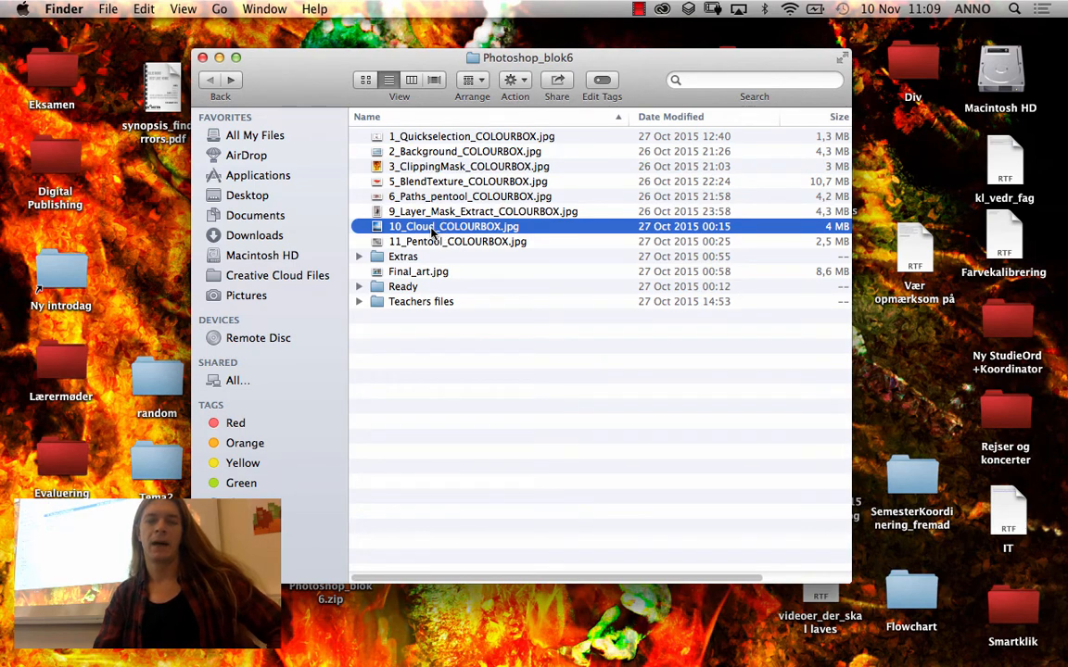
pyautogui.doubleClick(431, 226)
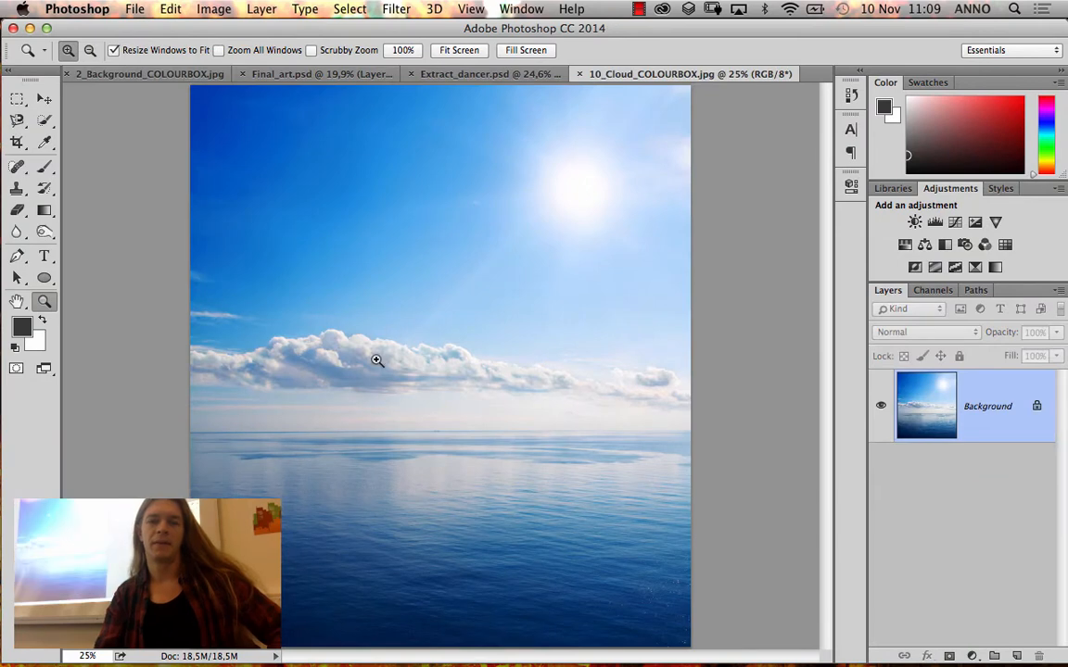
# Compare the cloud photo and the extracted dancer with the cloud and dancer in the Final_art.psd reference
pyautogui.click(333, 74)
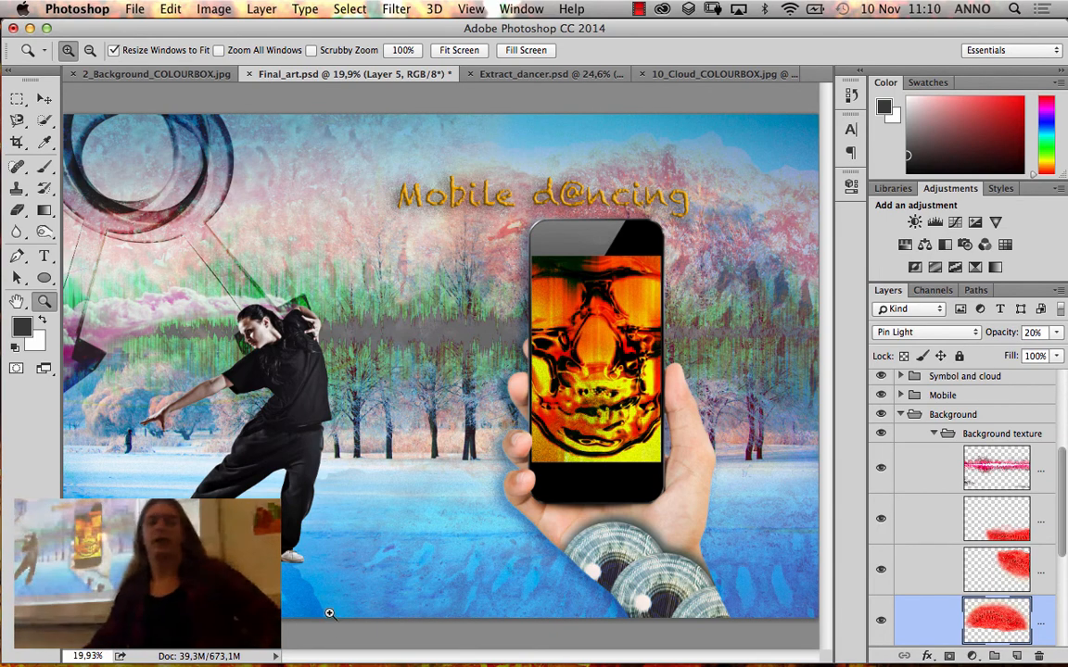
pyautogui.moveTo(315, 656)
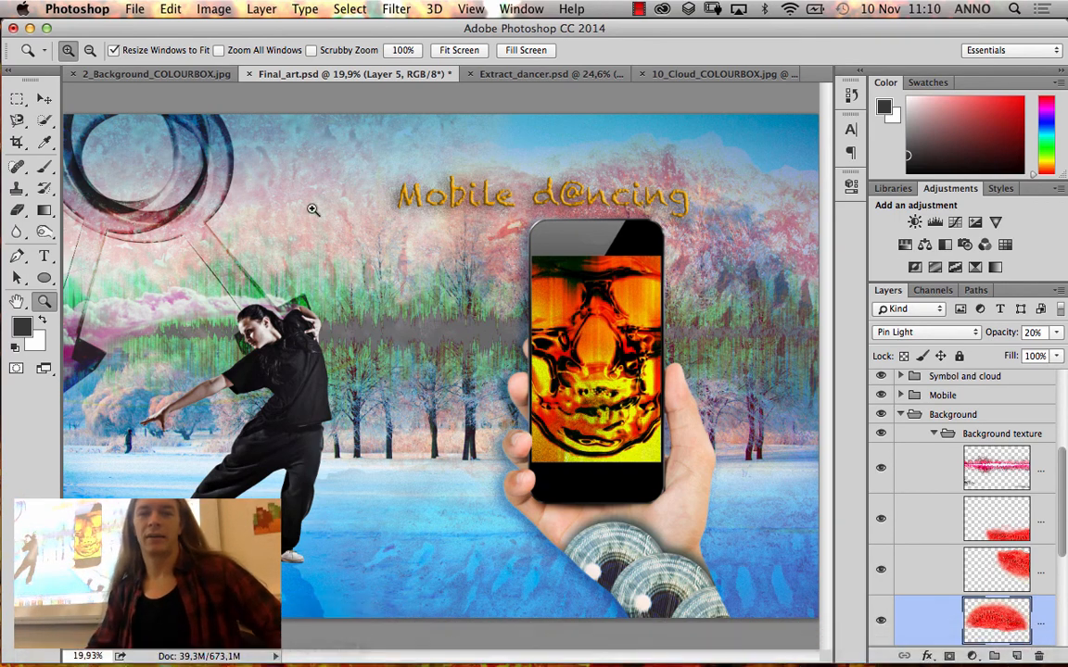
pyautogui.click(690, 73)
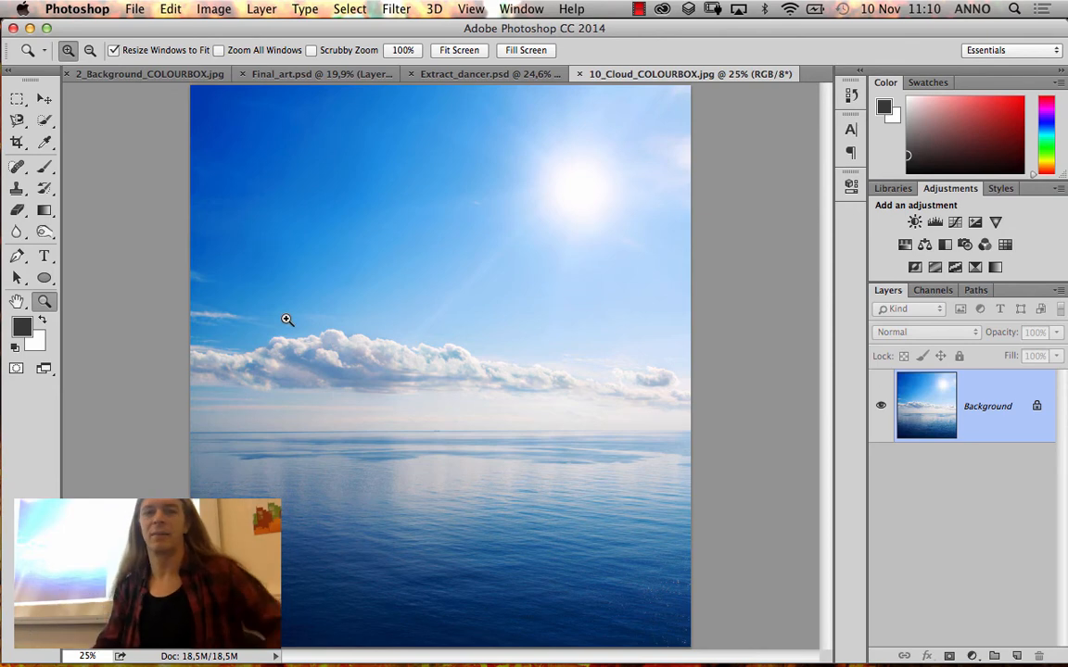
pyautogui.click(488, 75)
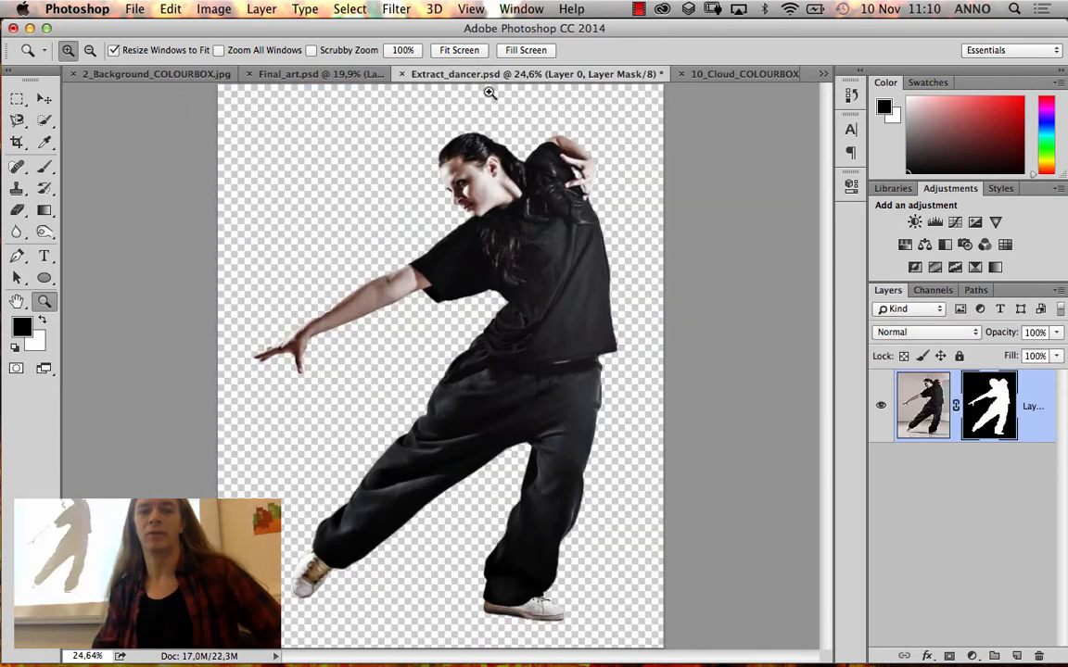
pyautogui.click(327, 76)
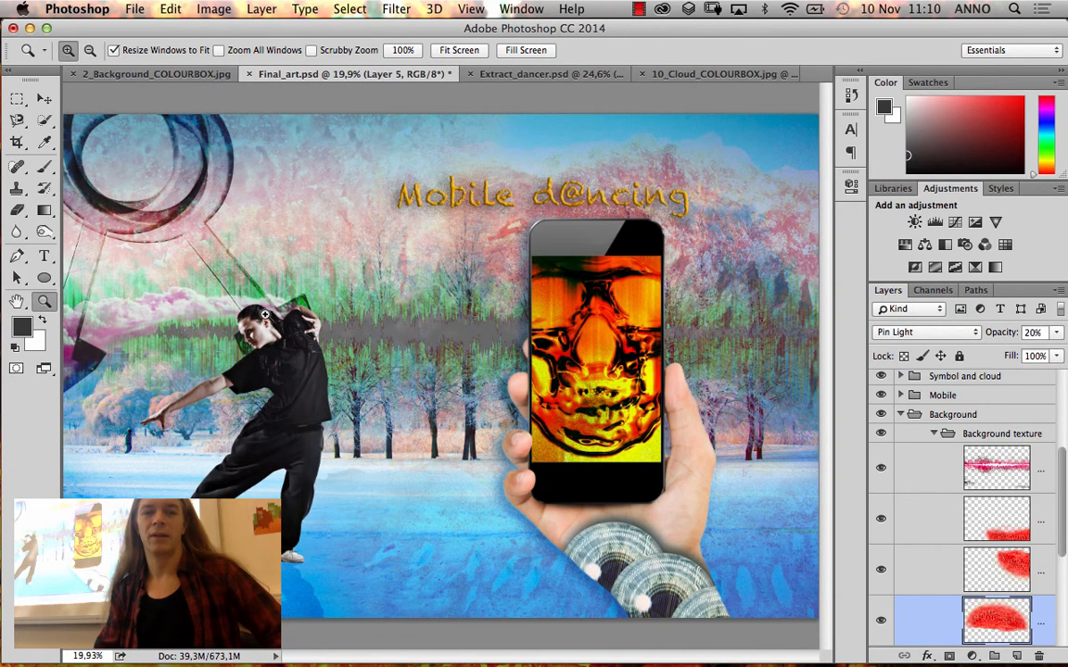
# Return to the Photoshop_blok6 folder in Finder and open 11_Pentool_COLOURBOX.jpg in Photoshop
pyautogui.click(131, 74)
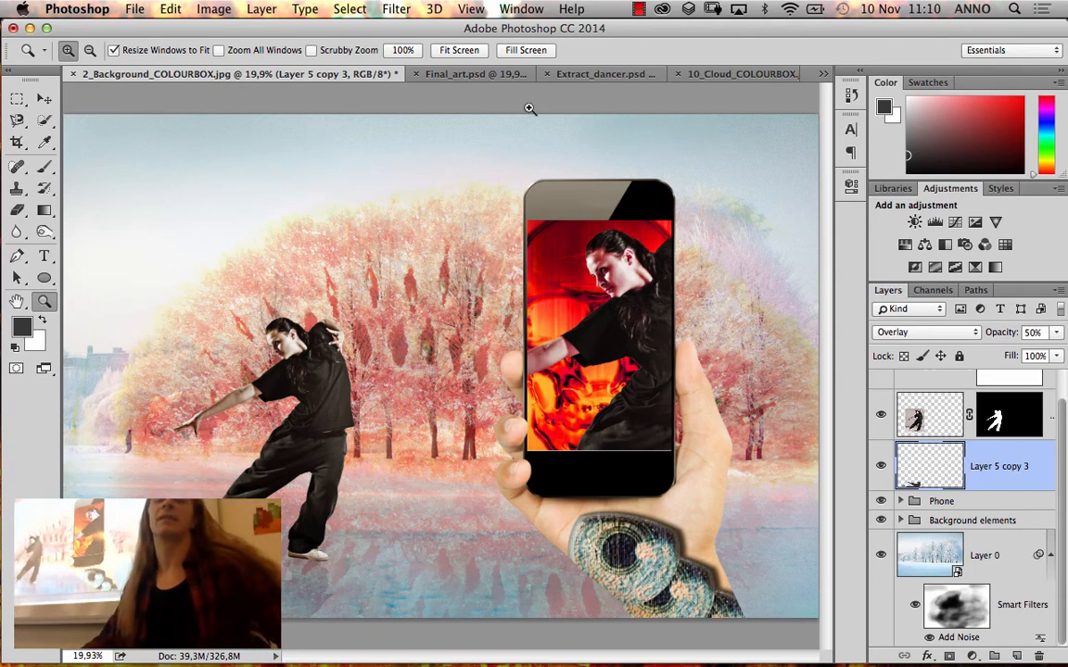
pyautogui.click(28, 28)
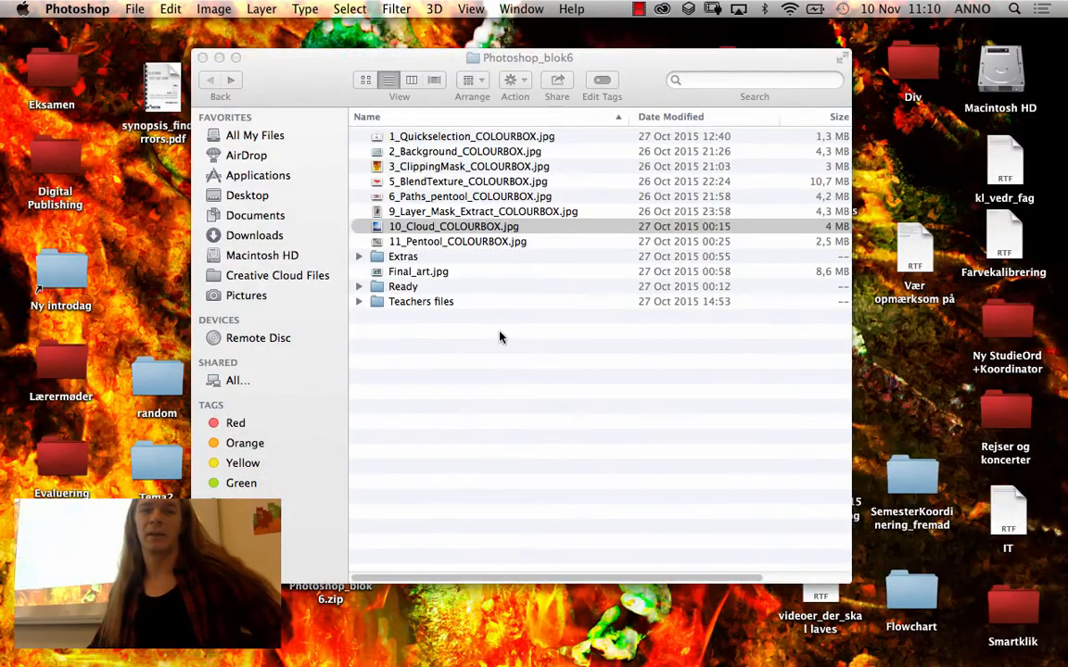
pyautogui.click(500, 337)
pyautogui.doubleClick(436, 242)
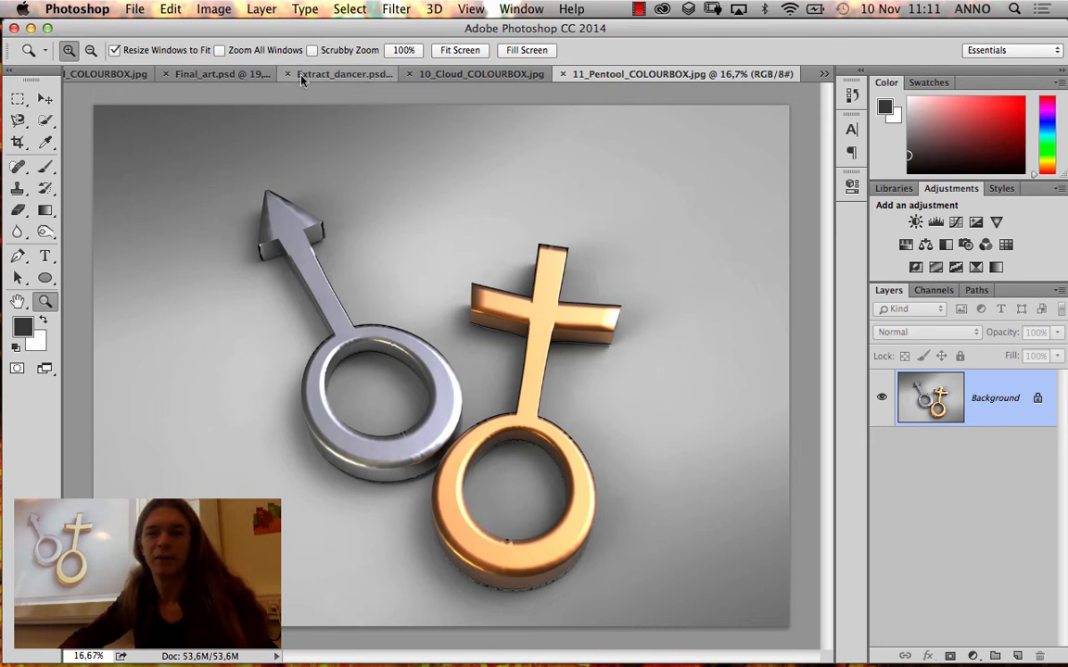
# Examine the "Mobile d@ncing" title in Final_art.psd by selecting its text layer and hiding and reshowing it
pyautogui.click(198, 71)
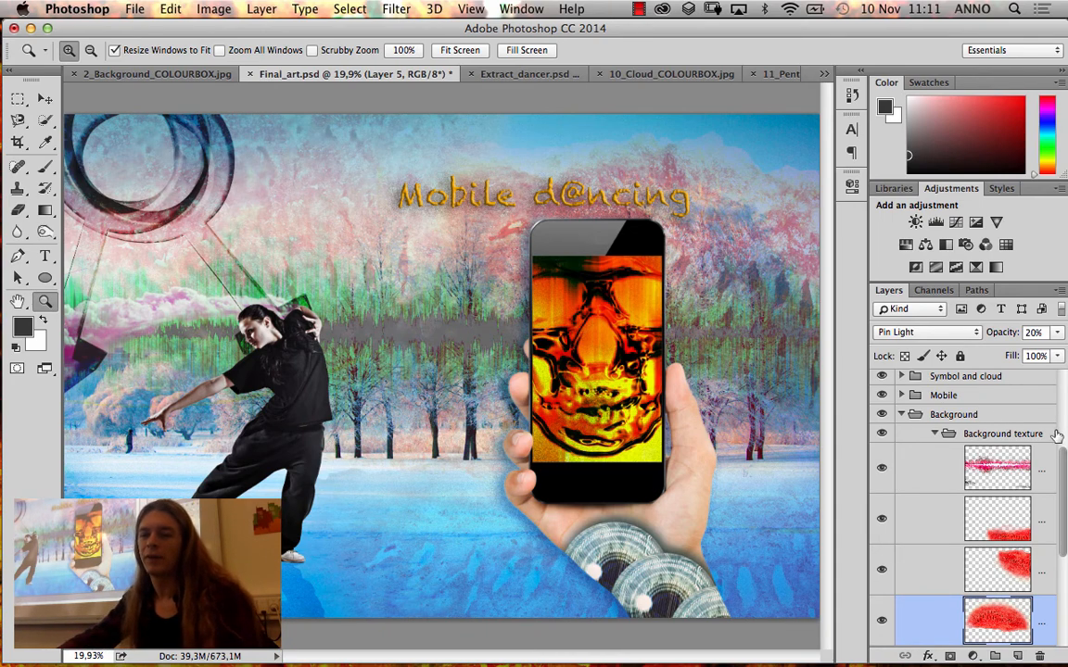
pyautogui.moveTo(1063, 460); pyautogui.dragTo(1063, 389)
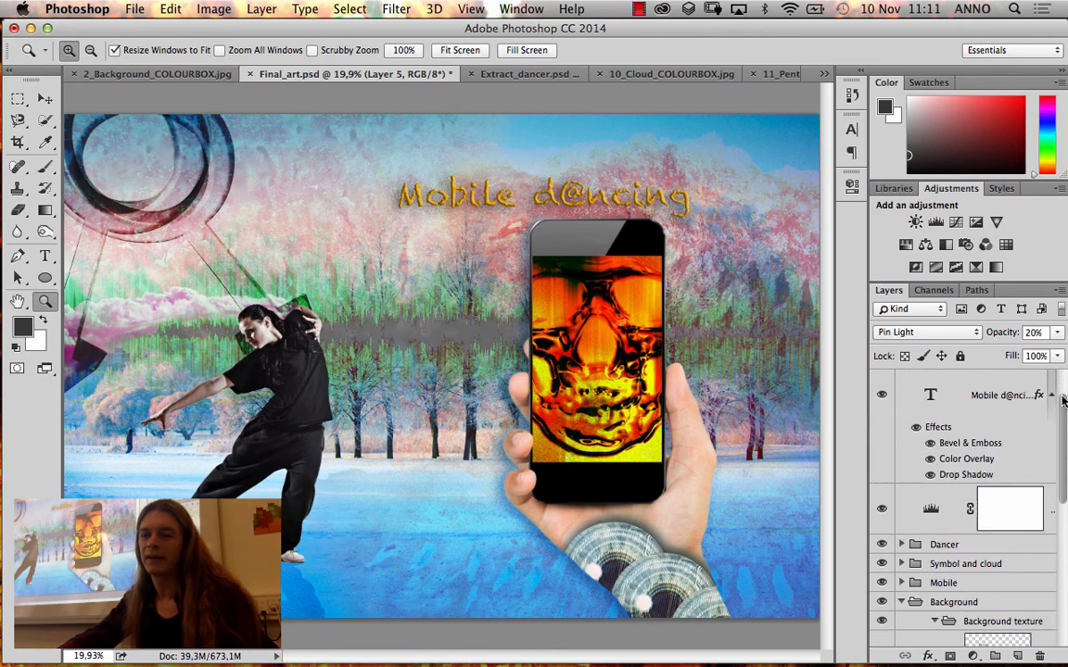
pyautogui.click(981, 414)
pyautogui.click(881, 398)
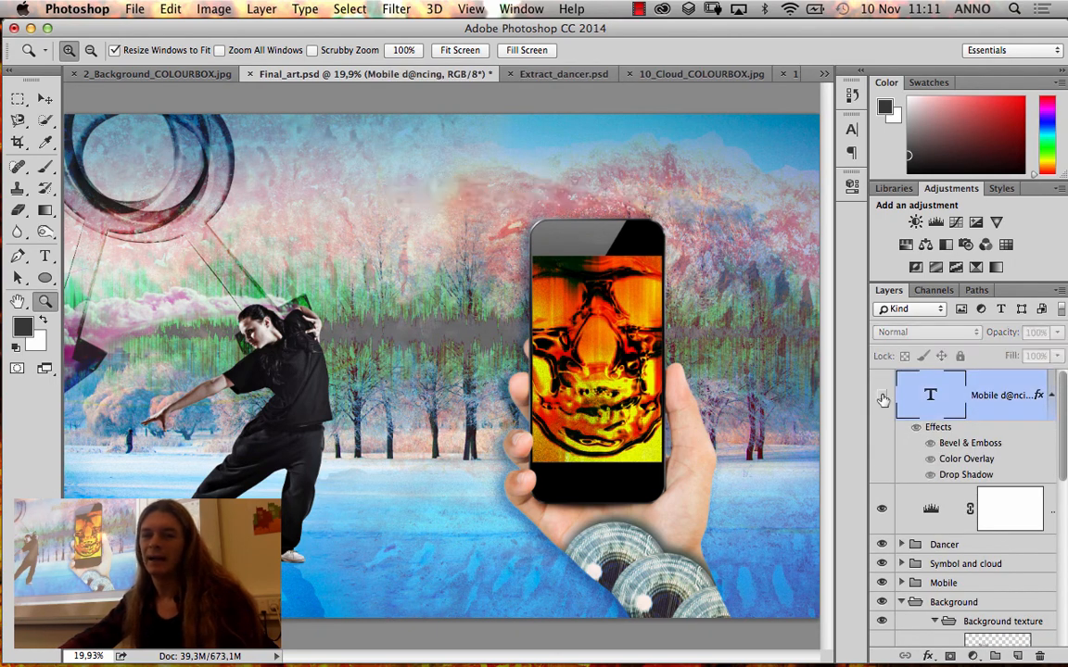
pyautogui.click(881, 396)
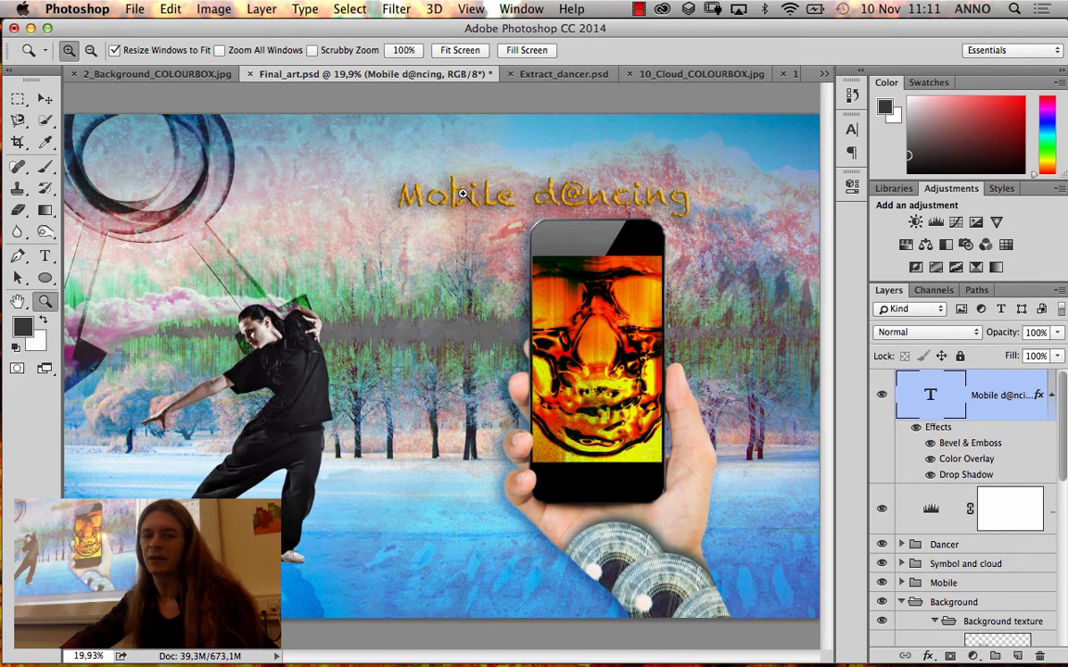
# Hide the title's Bevel & Emboss, Color Overlay and Drop Shadow effects and select its text for editing
pyautogui.click(929, 444)
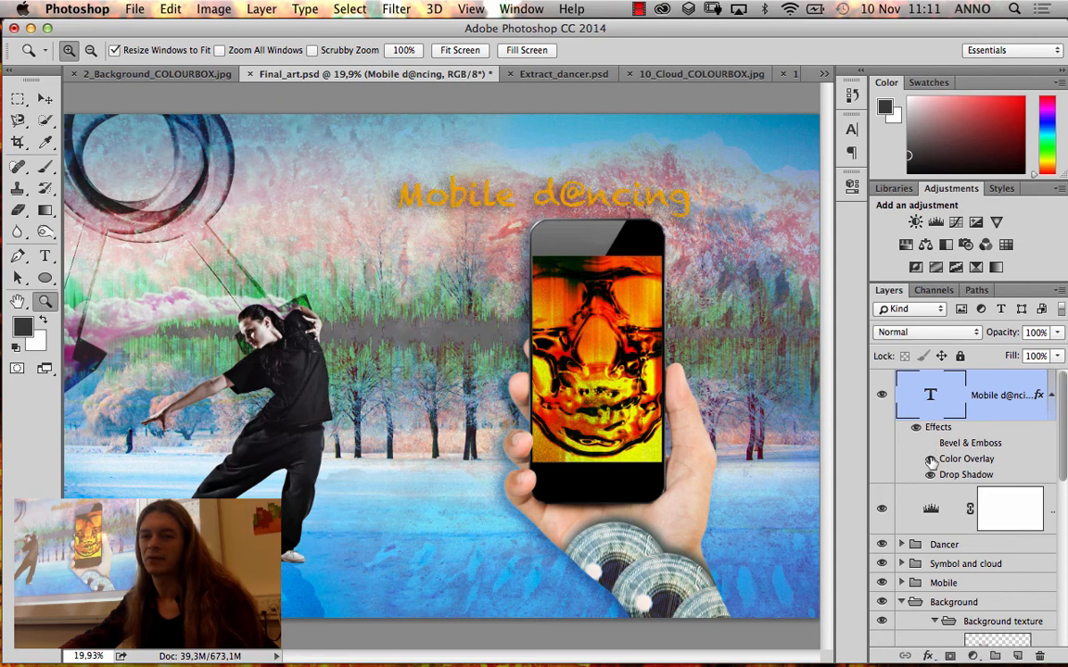
pyautogui.click(929, 460)
pyautogui.click(930, 474)
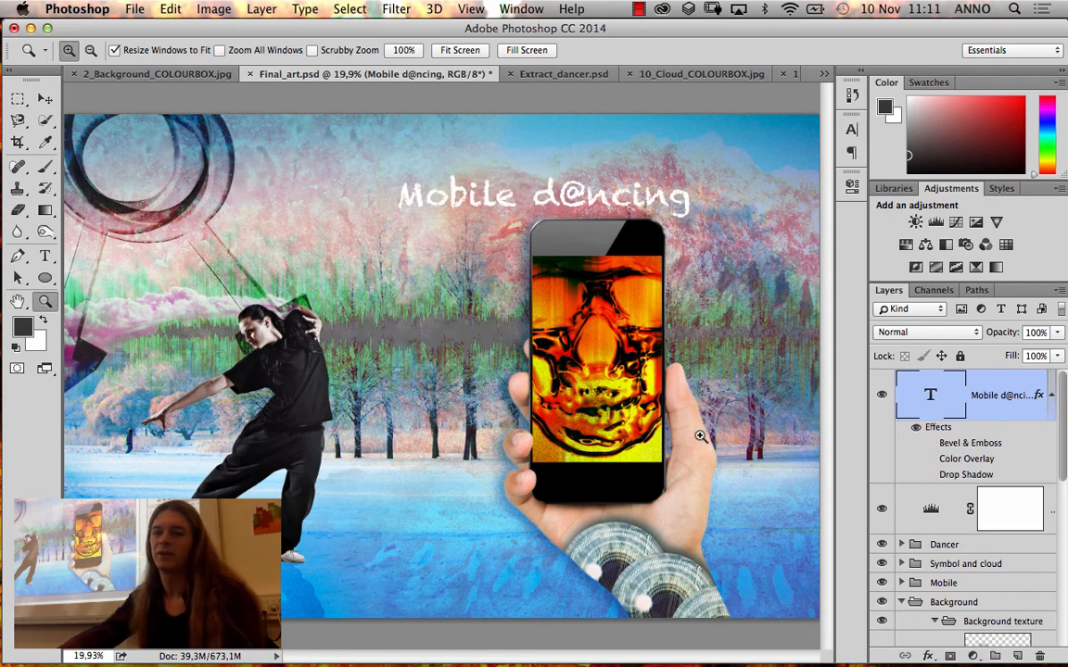
pyautogui.click(916, 427)
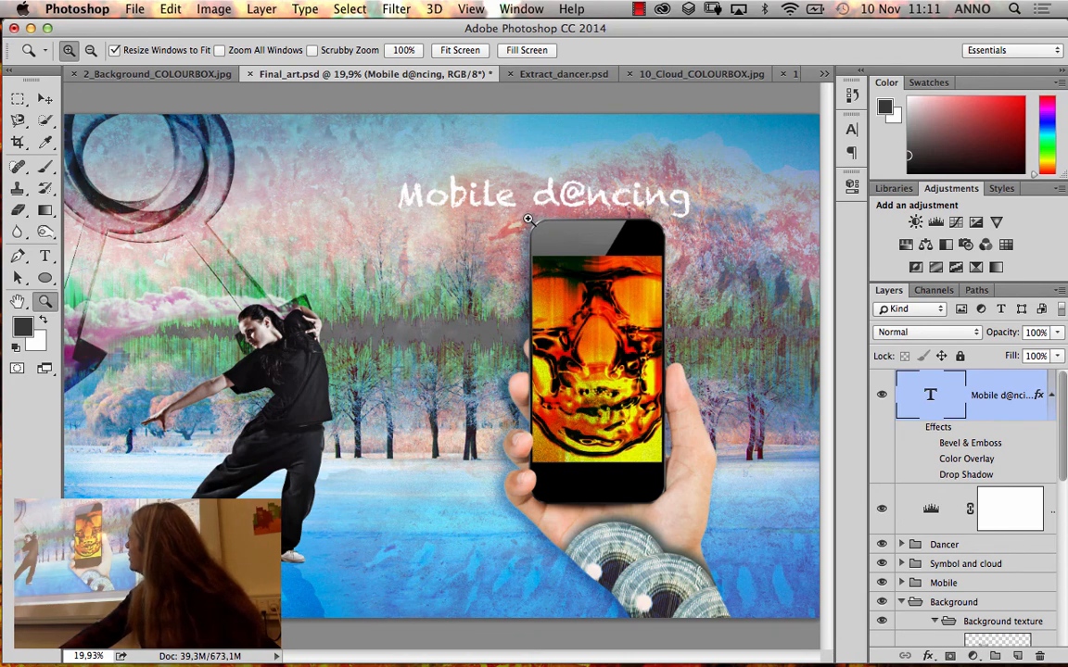
pyautogui.doubleClick(930, 396)
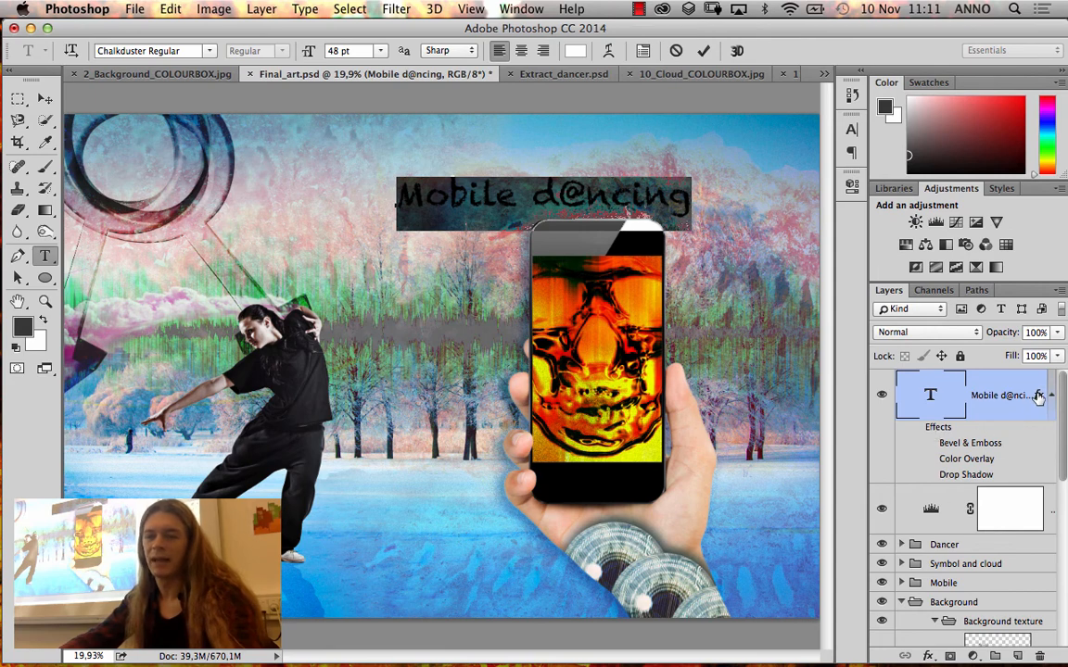
# Leave text editing and show the title's Bevel & Emboss, Color Overlay and Drop Shadow effects again
pyautogui.click(933, 445)
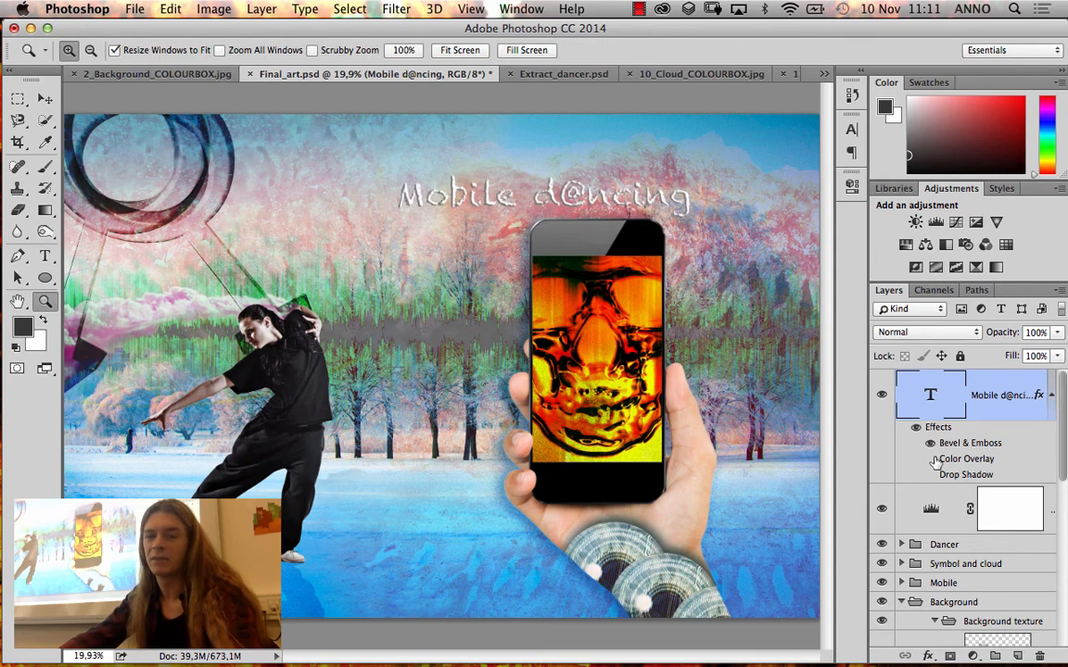
pyautogui.click(930, 460)
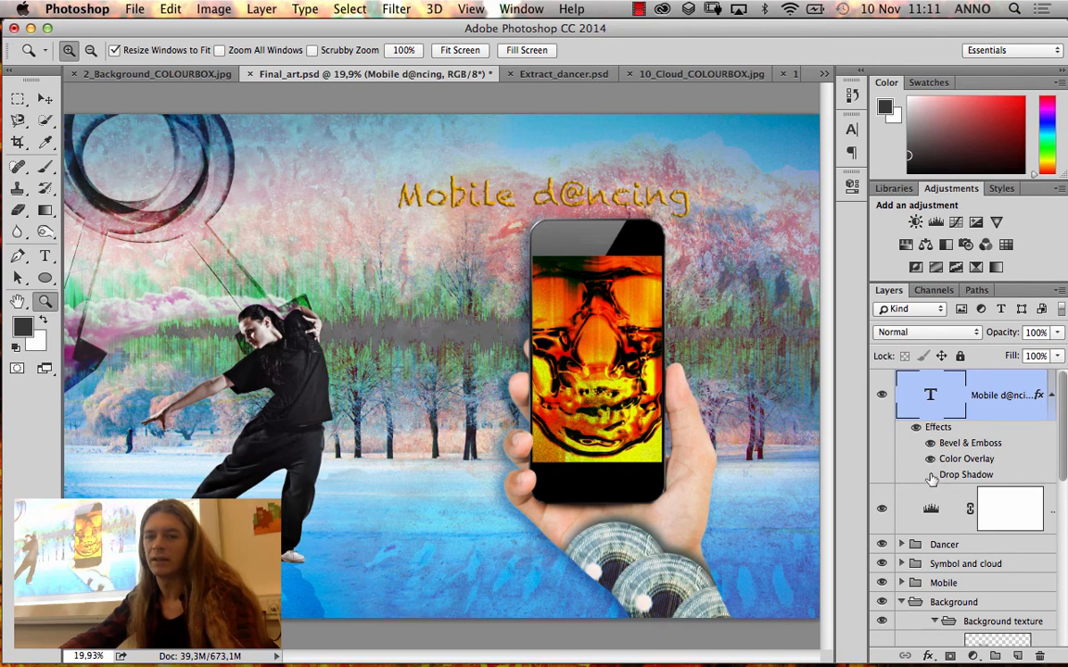
pyautogui.click(930, 475)
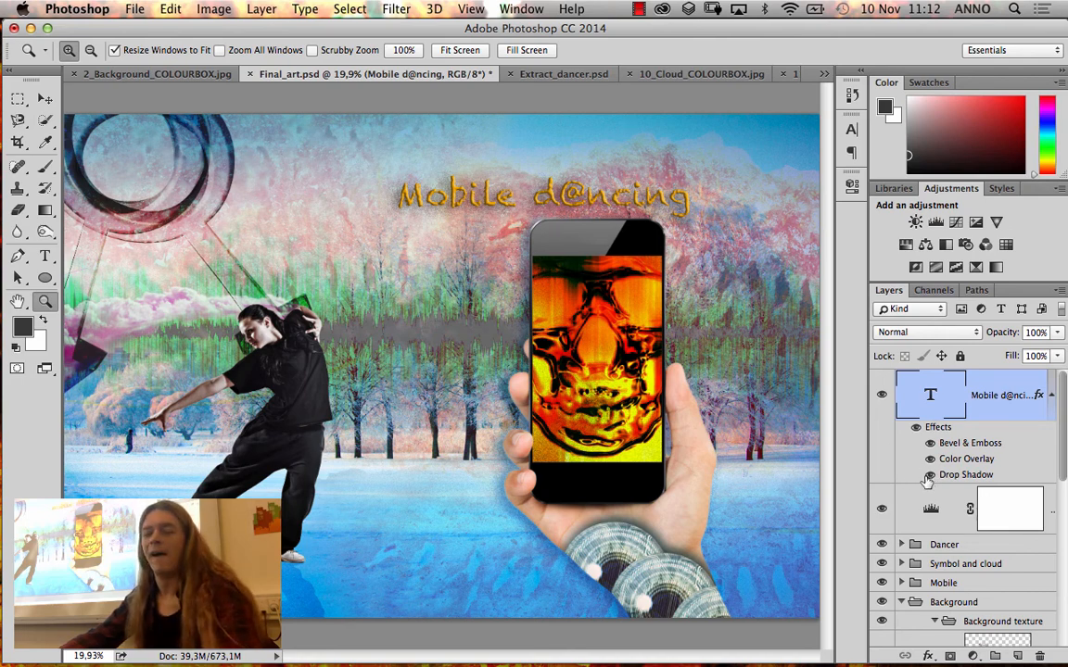
# Select the whole "Mobile d@ncing" text and set its font to Arial Bold
pyautogui.doubleClick(933, 396)
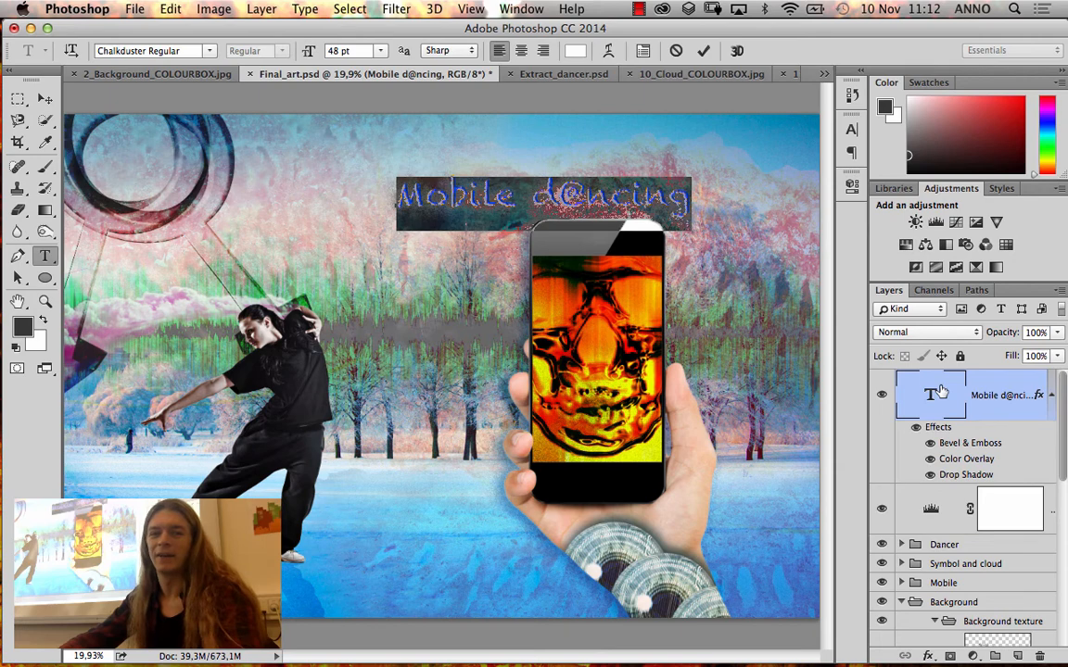
pyautogui.click(209, 52)
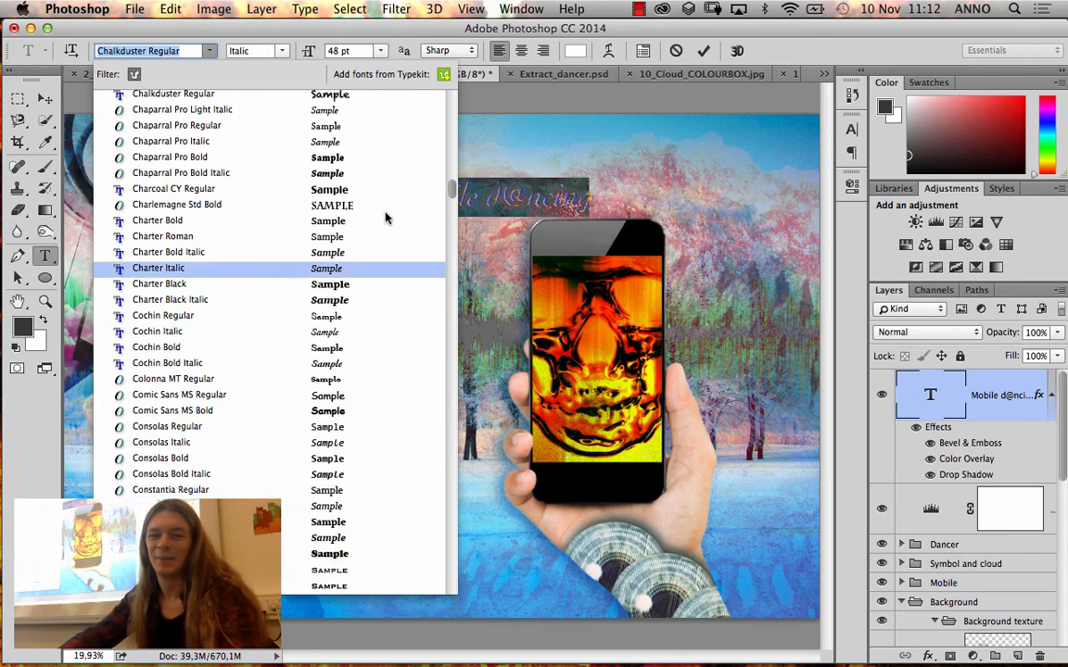
pyautogui.moveTo(452, 186); pyautogui.dragTo(448, 104)
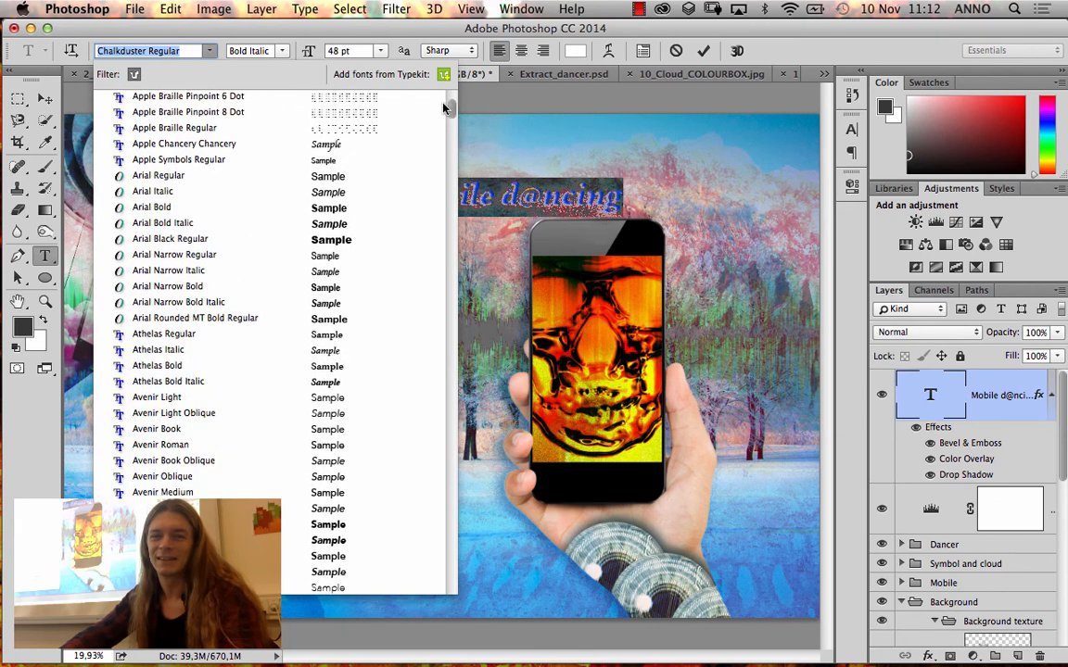
pyautogui.press('Up')
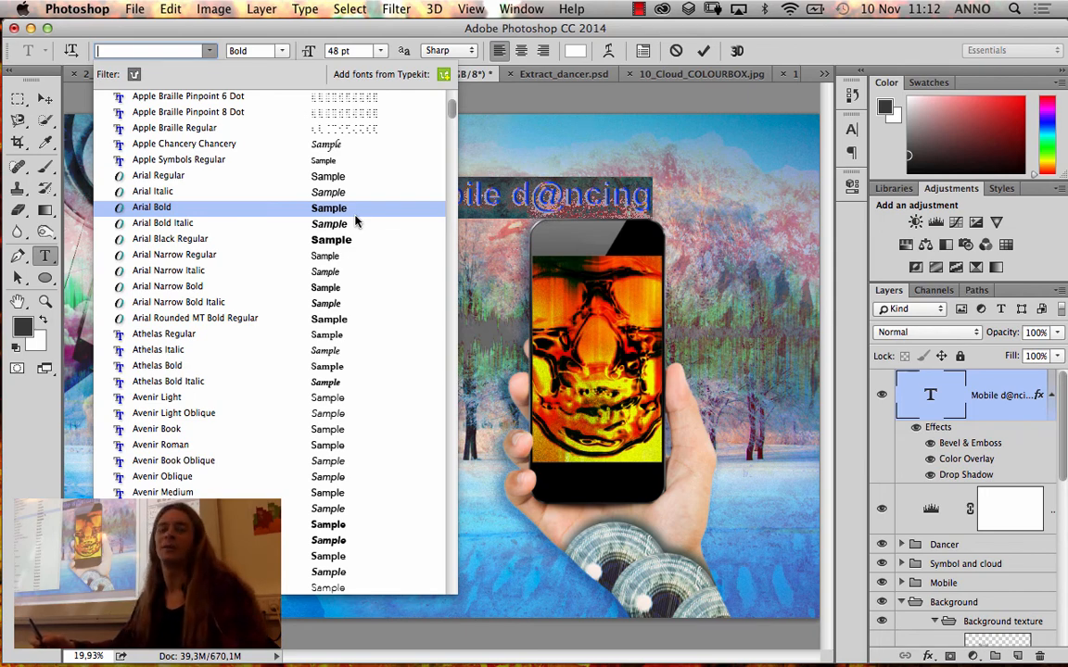
pyautogui.click(355, 216)
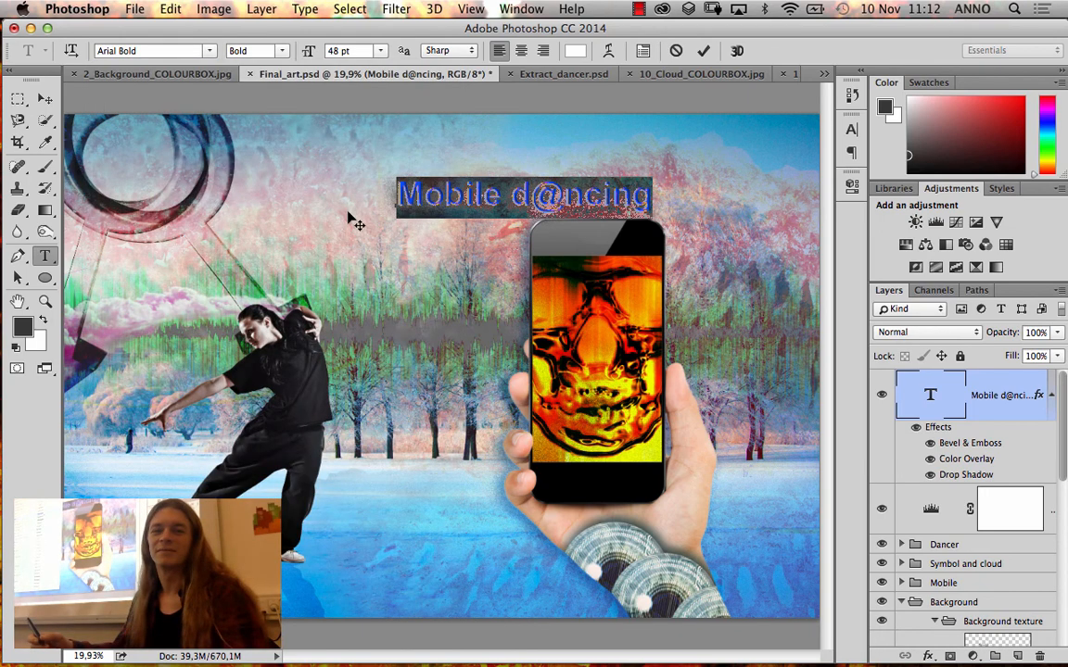
# Reselect the whole title text and set its font to Abadi MT Condensed Extra Bold Regular
pyautogui.click(443, 186)
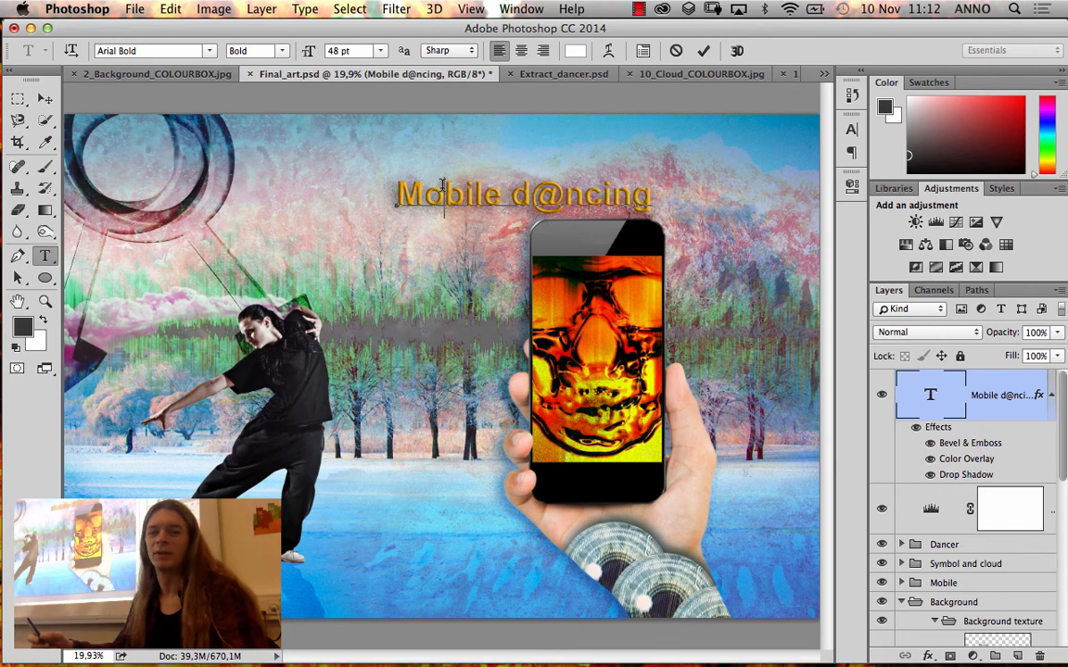
pyautogui.tripleClick(443, 186)
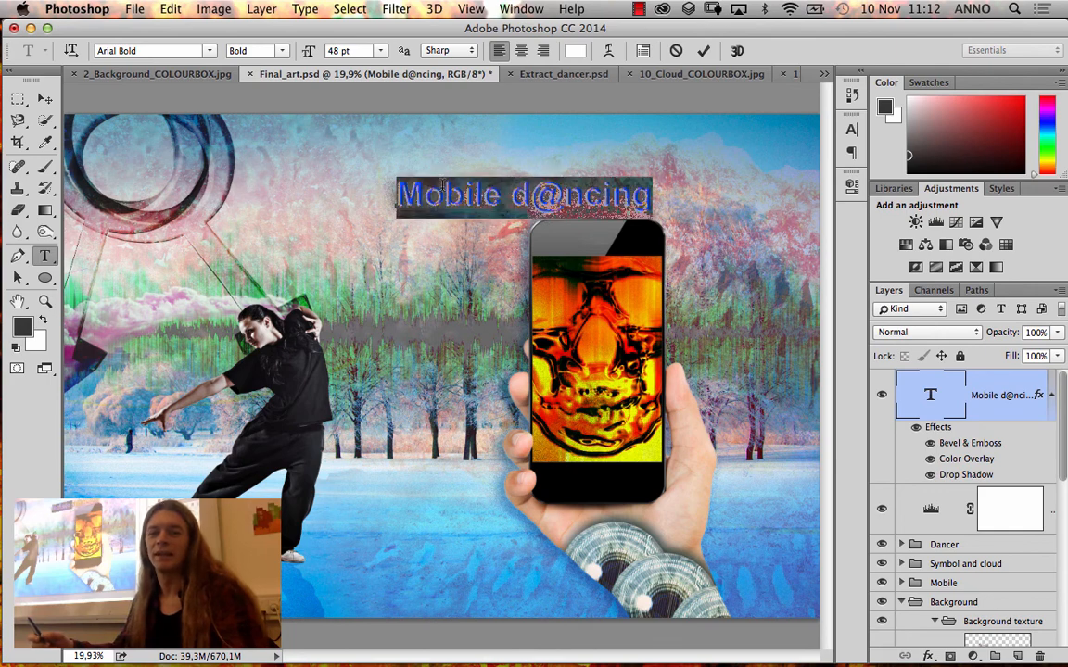
pyautogui.click(205, 47)
pyautogui.scroll(4, 246, 181)
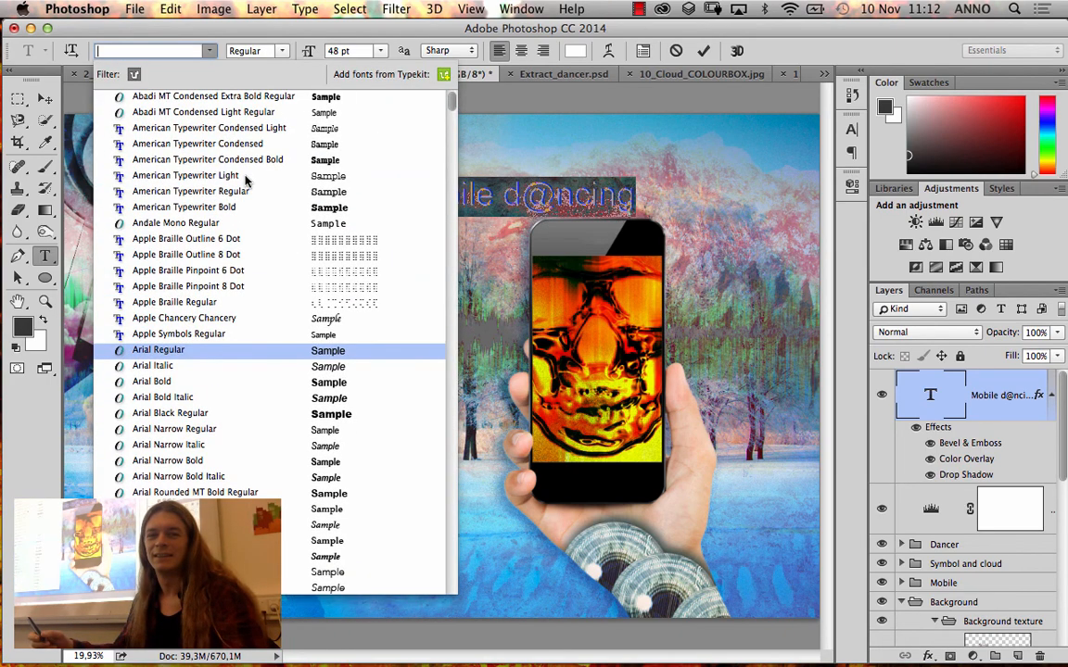
pyautogui.click(187, 88)
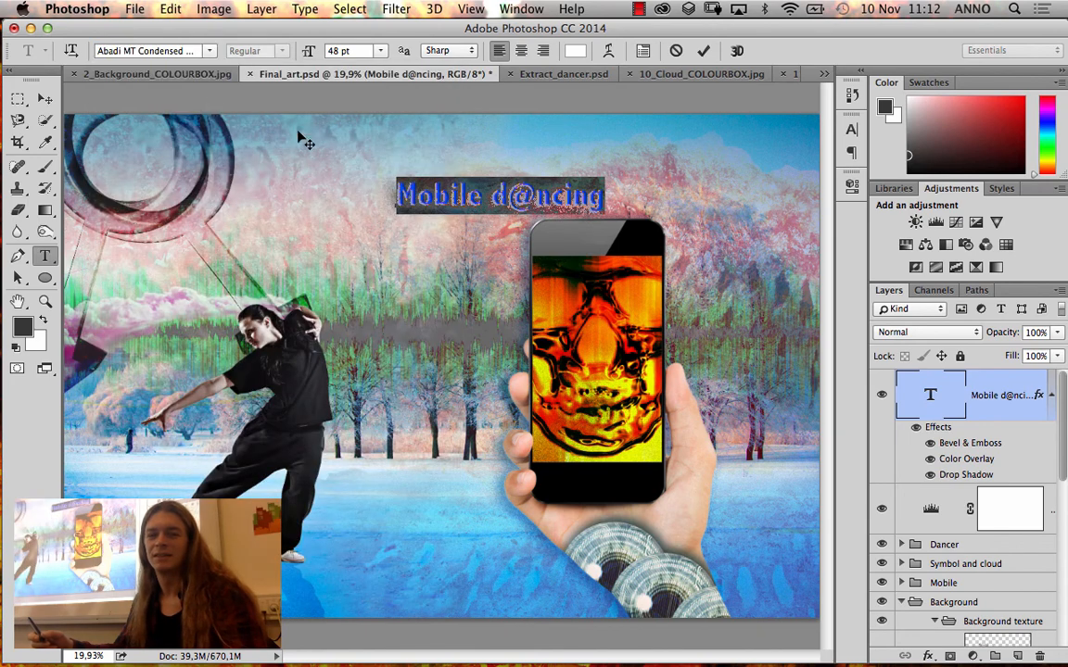
pyautogui.click(423, 182)
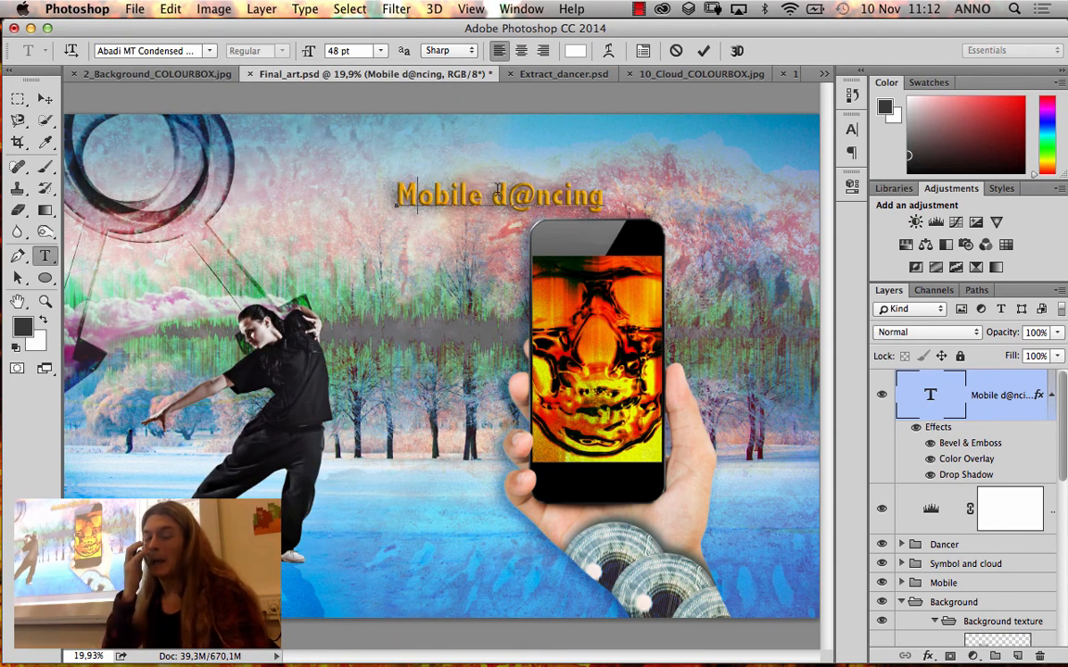
# Finish editing the title text and hide its Bevel & Emboss and Color Overlay effects, keeping the Drop Shadow
pyautogui.press('z')
pyautogui.click(931, 443)
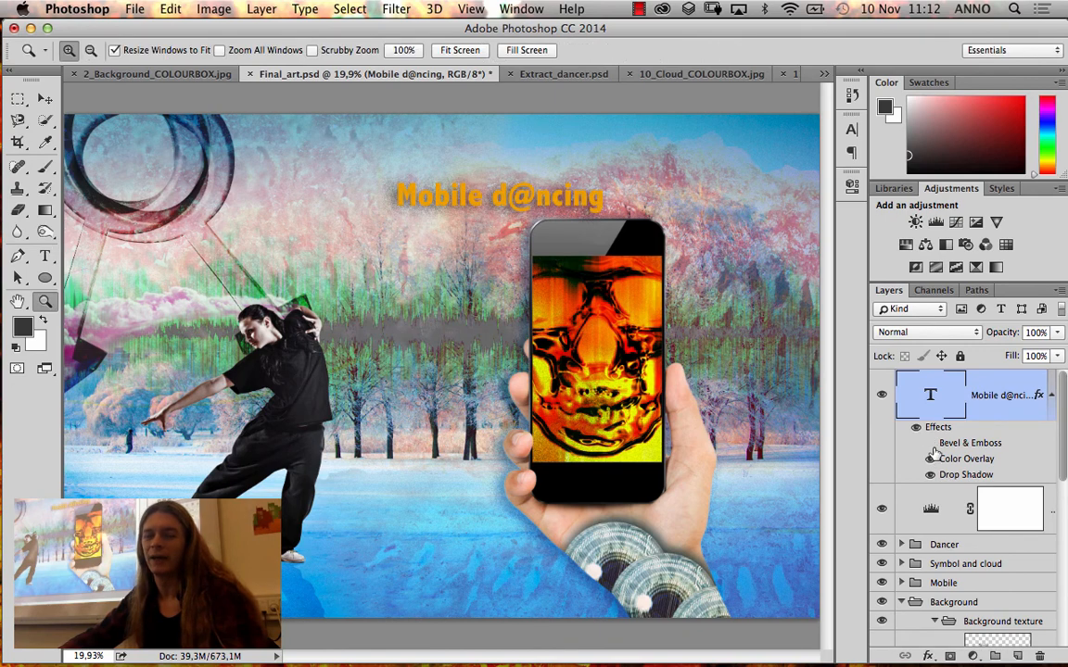
pyautogui.click(930, 459)
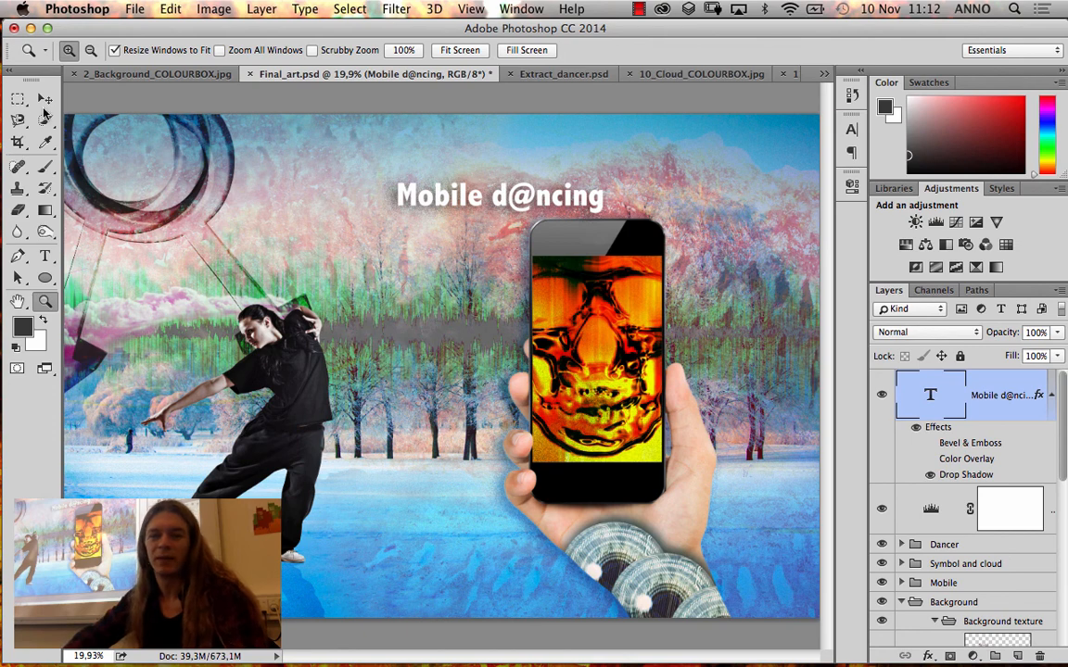
# Move the "Mobile d@ncing" title around the canvas and place it just above the phone, slightly further right and higher
pyautogui.click(45, 99)
pyautogui.moveTo(524, 202); pyautogui.dragTo(185, 568)
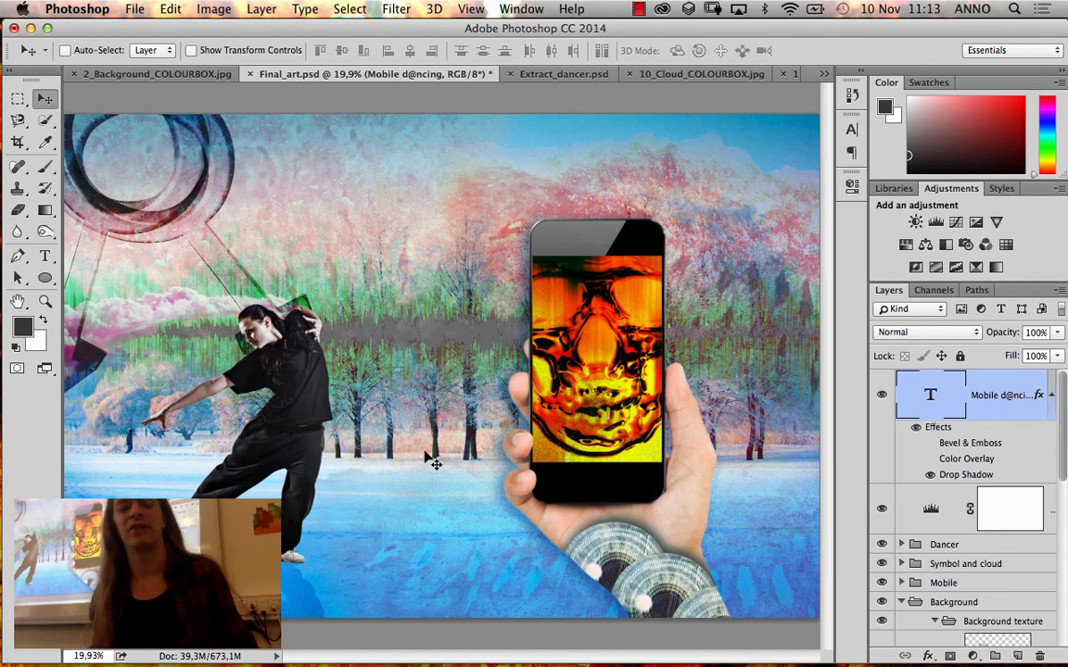
pyautogui.moveTo(51, 428); pyautogui.dragTo(638, 191)
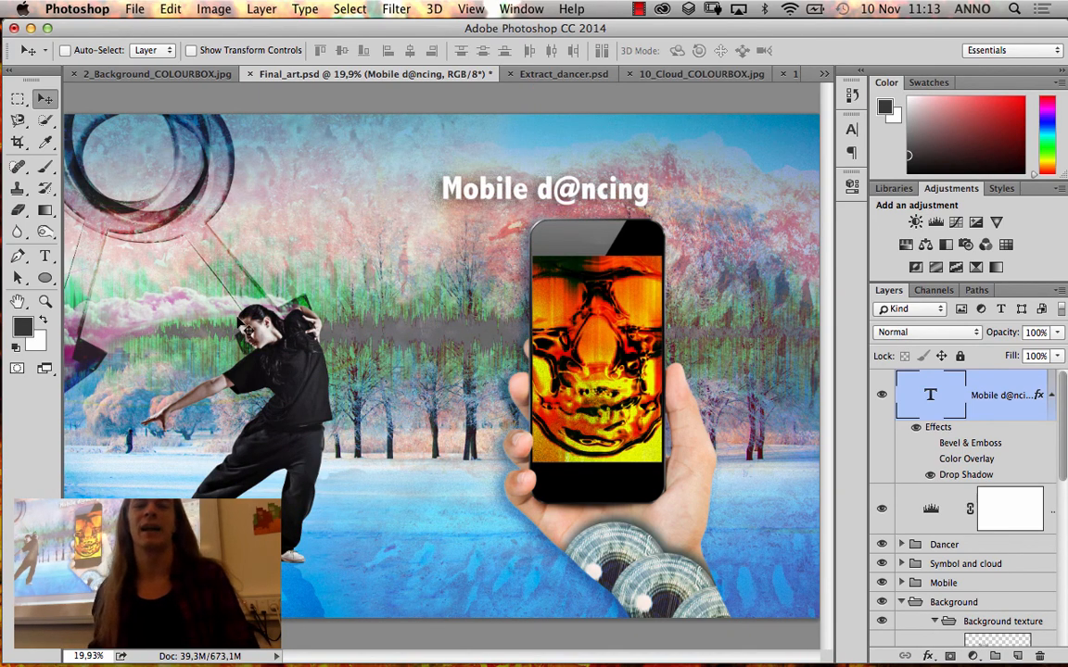